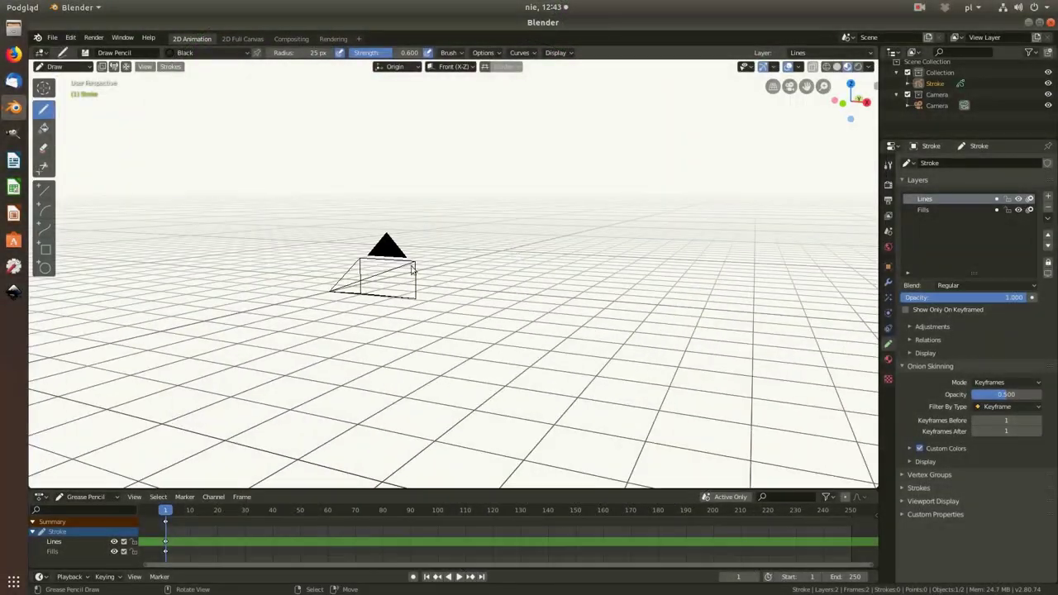
Step: Review the Navigation and Keymap preferences, then leave Draw mode for Object Mode
click(52, 38)
click(48, 211)
click(50, 193)
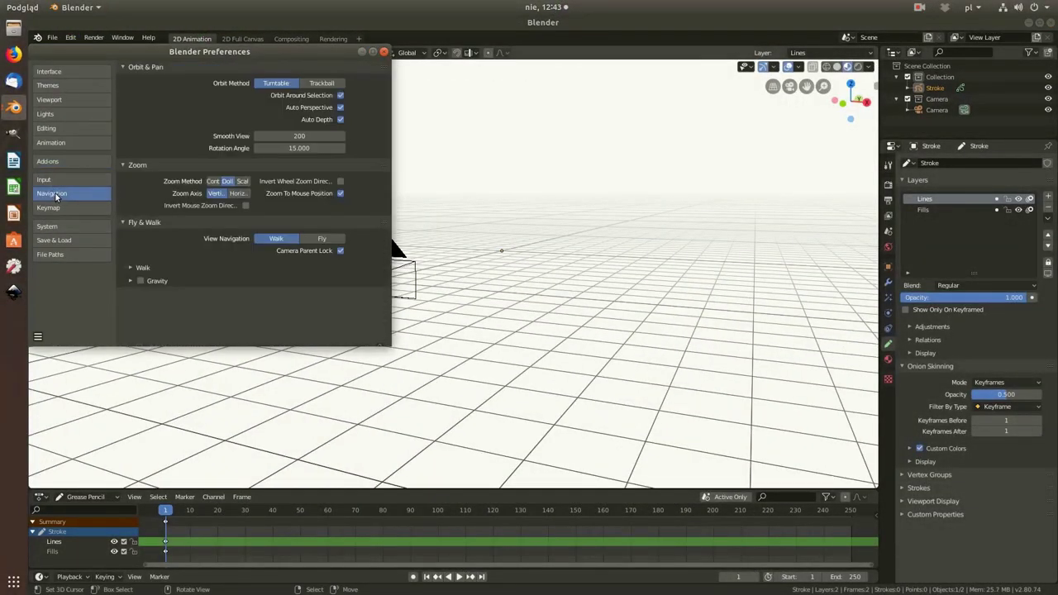
click(48, 207)
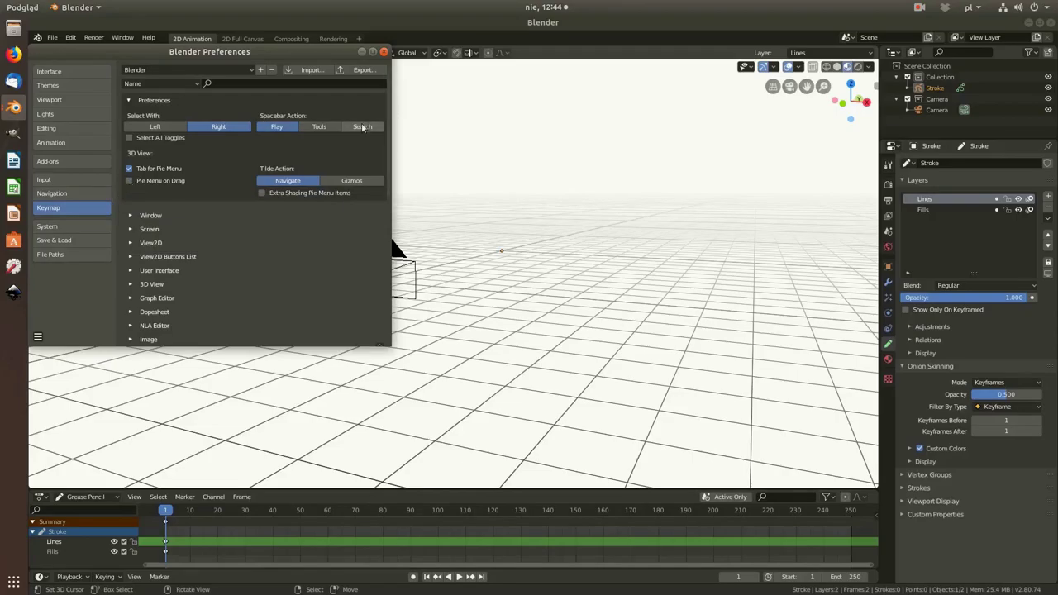
click(383, 51)
key(Tab)
Step: Add a reference image empty loaded with mural.jpg from the desktop Woman folder
key(shift+a)
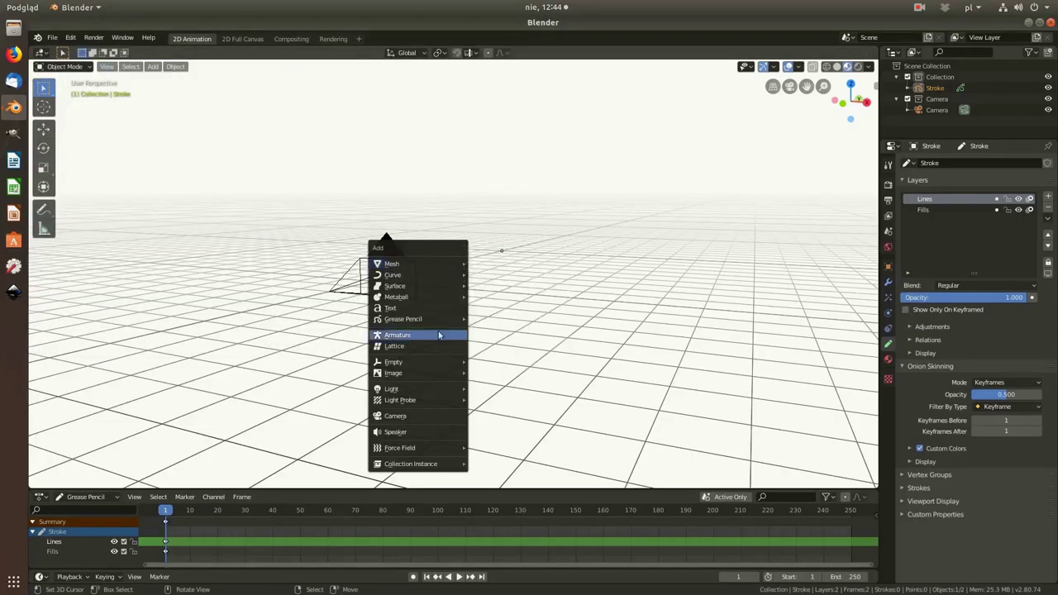
click(496, 449)
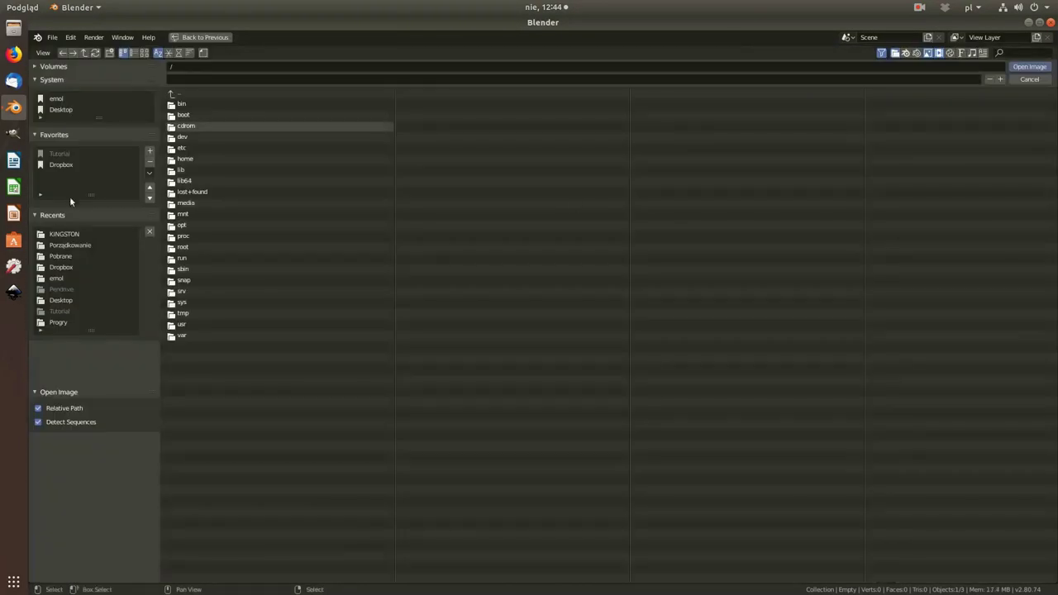
click(61, 300)
double_click(187, 124)
click(183, 101)
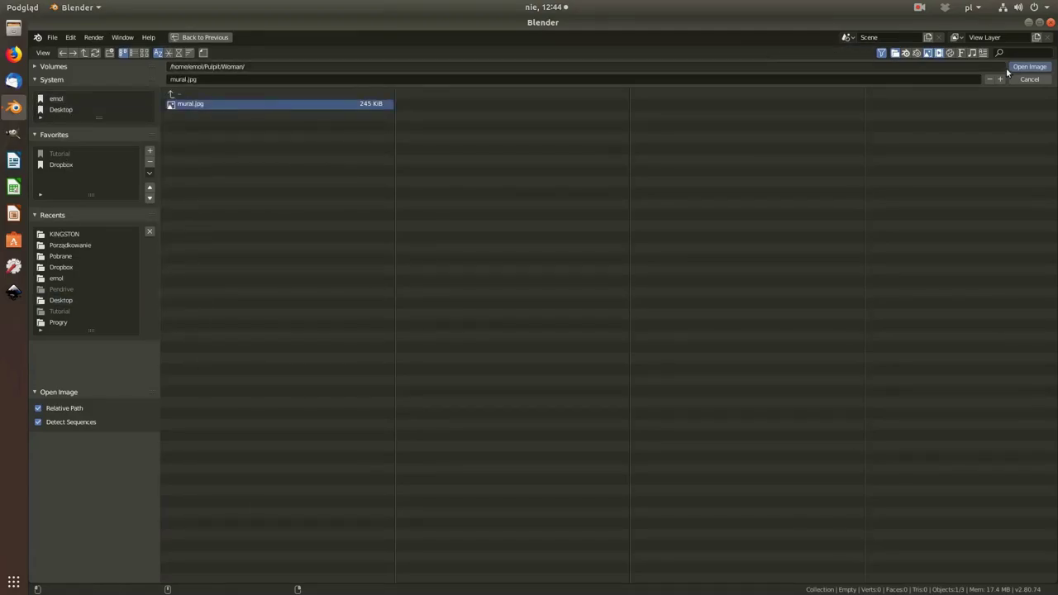
click(1030, 66)
Step: View through the camera, scale the image, and set Resolution X to 1080
key(KP_0)
key(s)
click(487, 298)
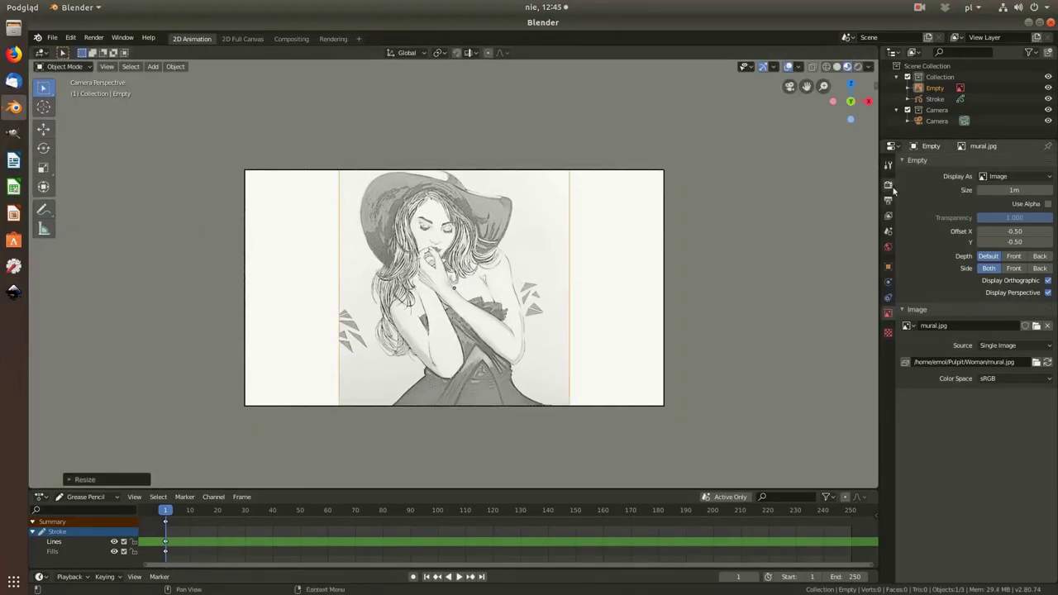
click(889, 201)
click(1015, 176)
text(1080)
key(Return)
Step: Fade the reference image with Use Alpha and transparency 0.107
key(g)
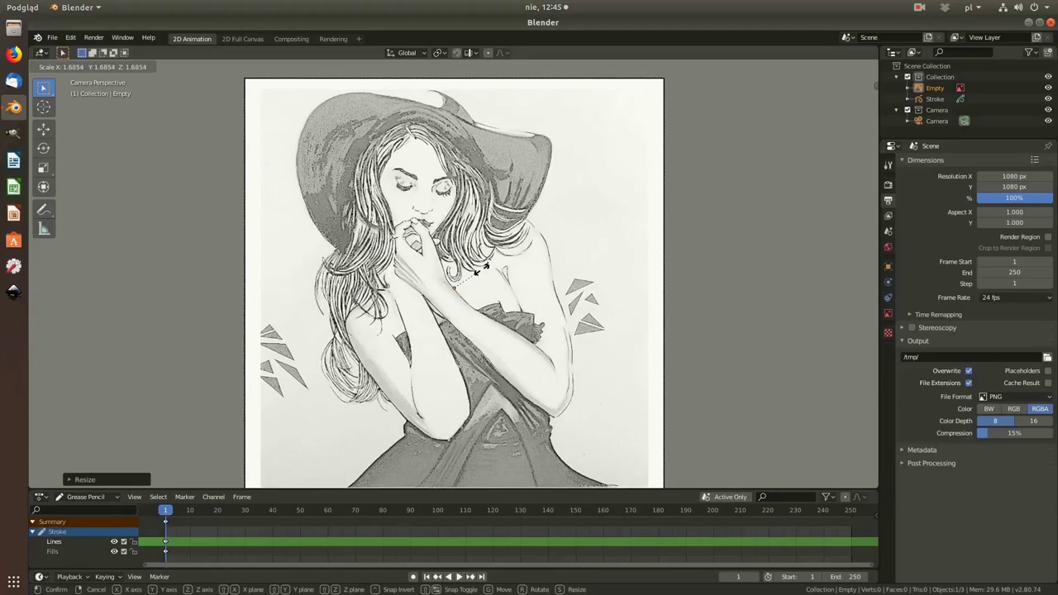
key(Escape)
scroll(519, 214, down, 2)
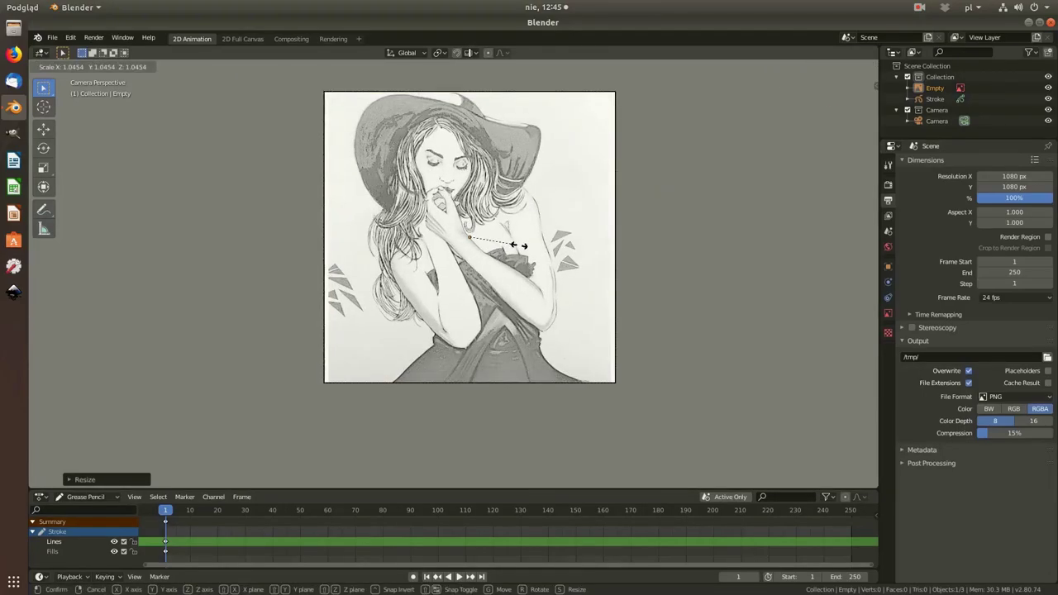
scroll(518, 214, up, 5)
scroll(519, 214, down, 1)
click(889, 313)
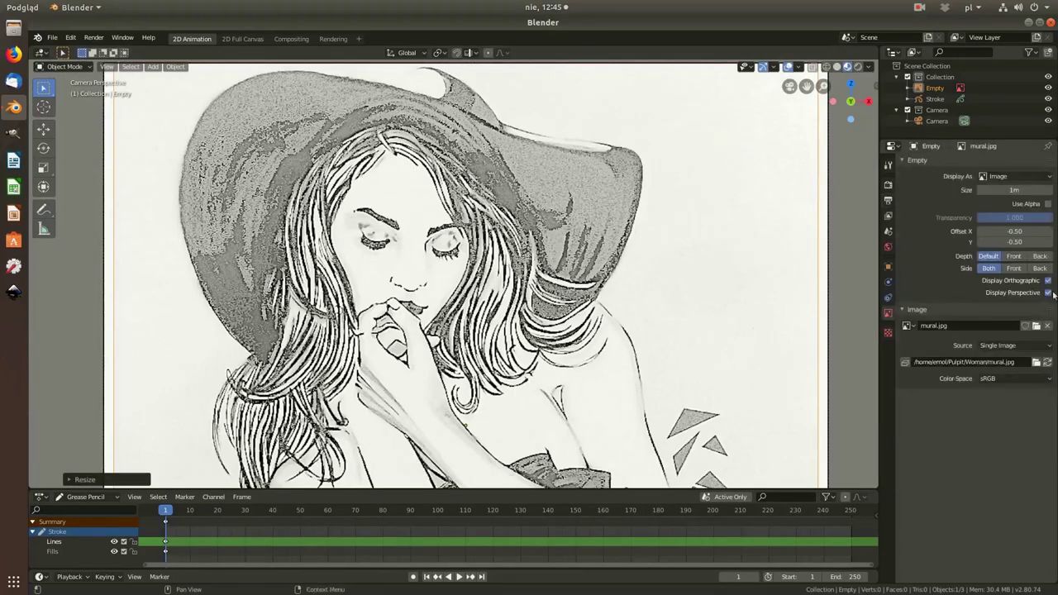
drag(1014, 218, 988, 217)
scroll(425, 219, down, 3)
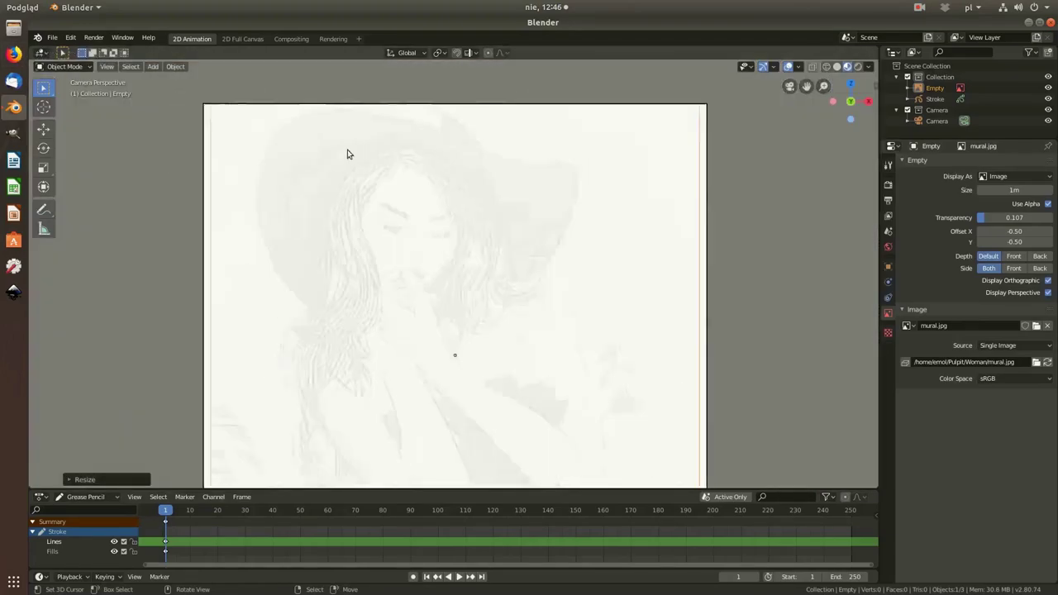
key(ctrl+z)
scroll(388, 314, up, 2)
scroll(388, 314, up, 2)
click(888, 298)
scroll(303, 244, down, 5)
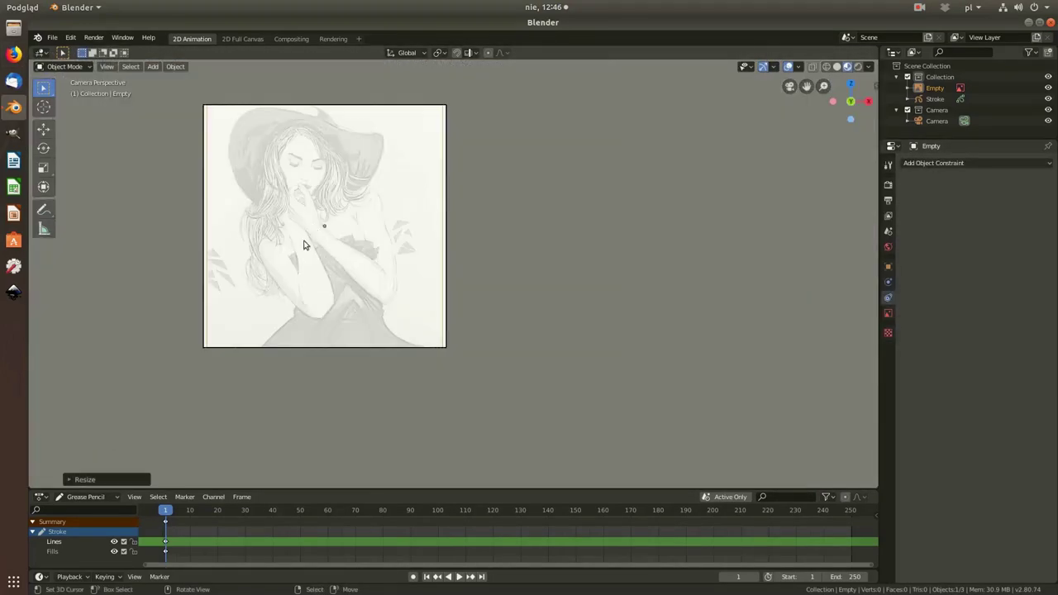
Step: Select the Stroke object and switch it to Draw mode
click(935, 98)
key(ctrl+Tab)
click(385, 135)
Step: Draw test lines across the face in front orthographic view
click(44, 229)
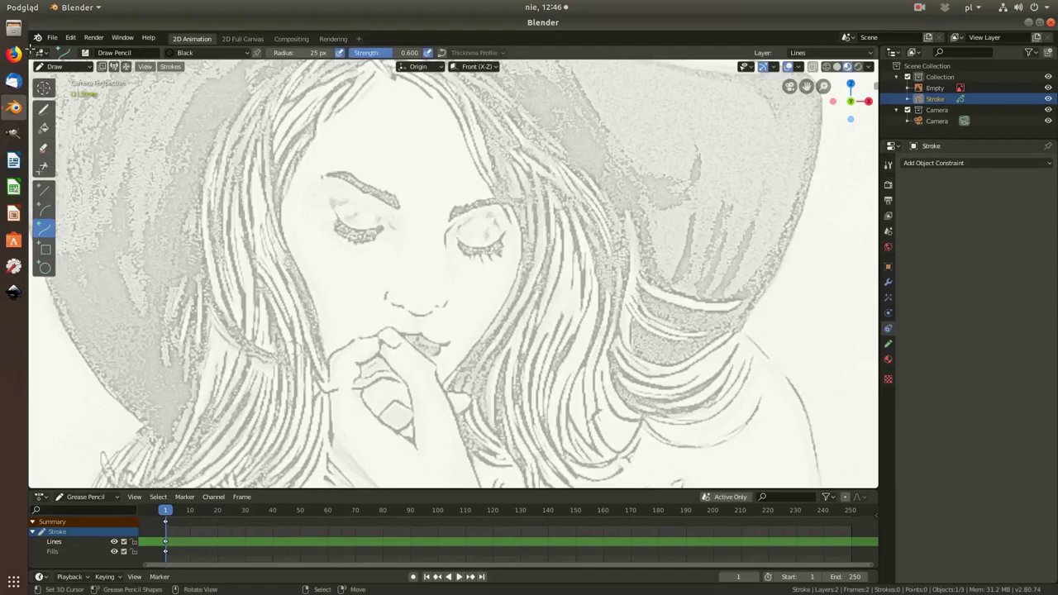
scroll(328, 108, up, 5)
drag(324, 159, 595, 192)
click(463, 53)
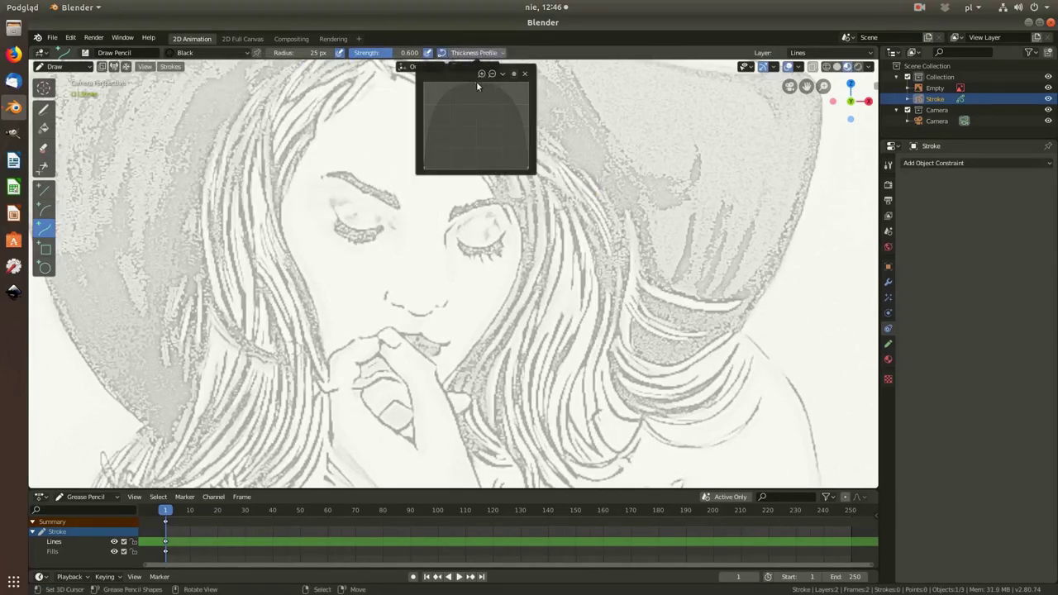
key(KP_1)
scroll(453, 272, up, 5)
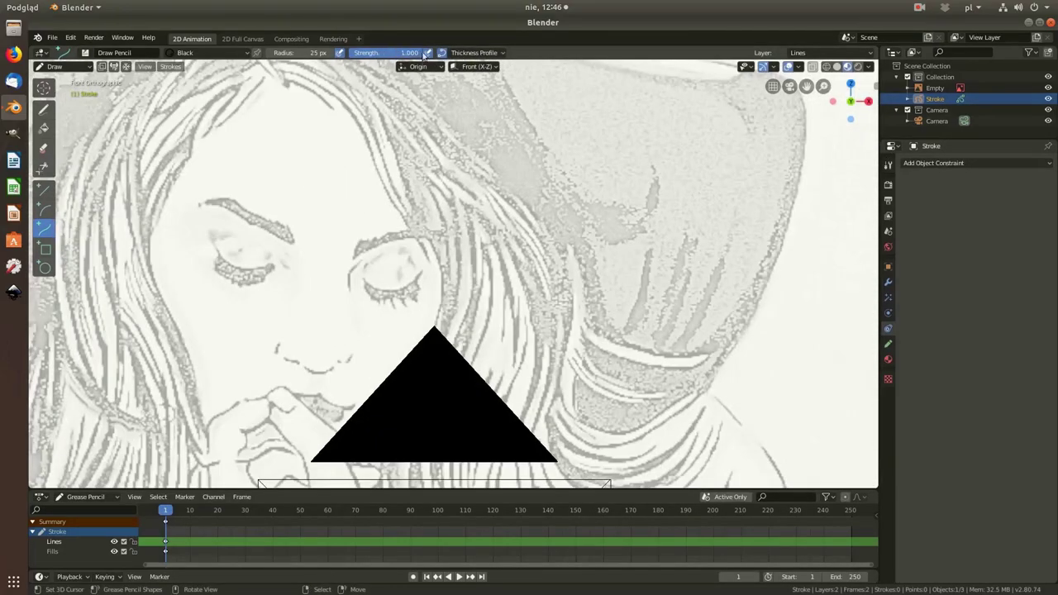
drag(227, 178, 356, 141)
click(888, 359)
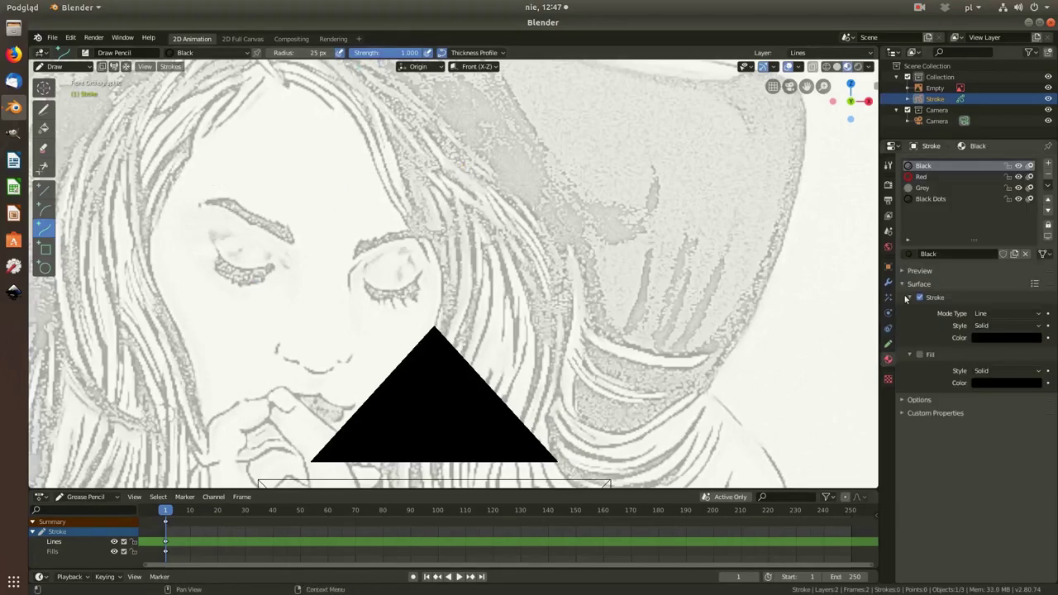
Step: Switch to the Draw Ink brush and try two curved test strokes above the eyes
click(116, 52)
click(323, 91)
drag(223, 174, 533, 134)
key(Return)
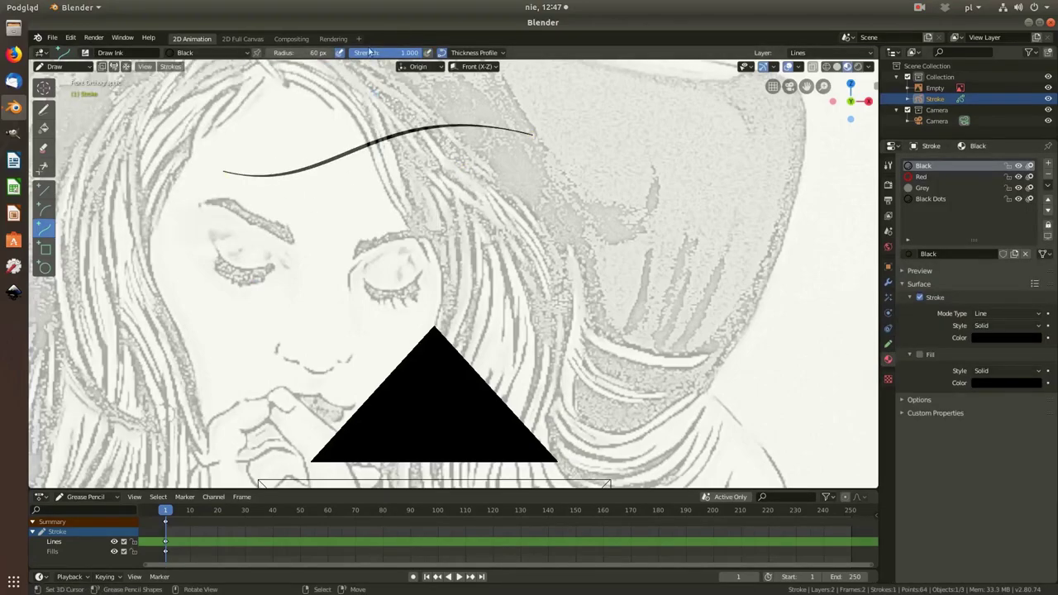
drag(314, 169, 582, 173)
scroll(347, 130, up, 4)
scroll(419, 248, down, 4)
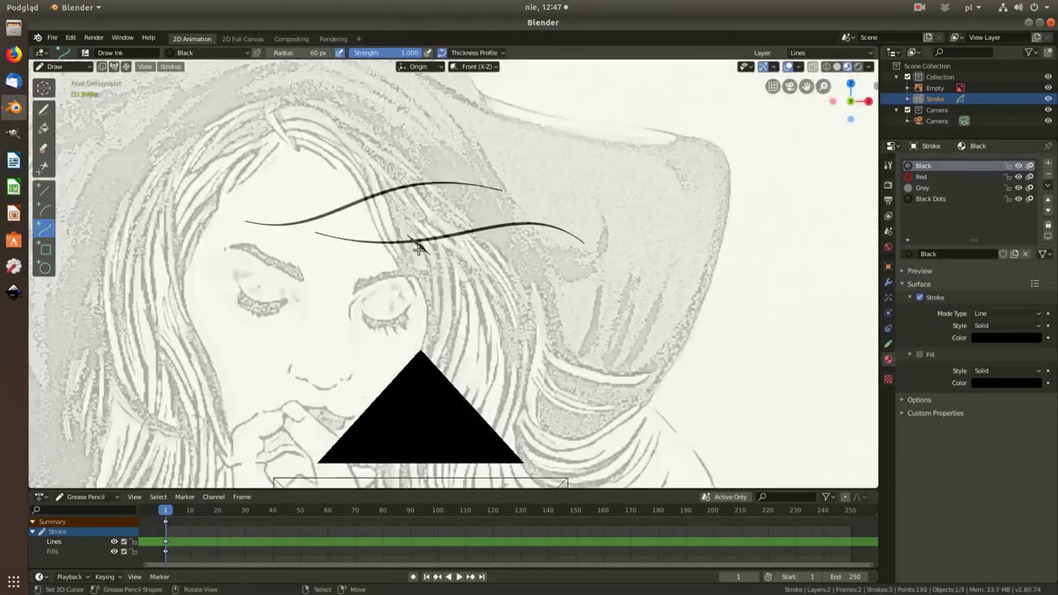
Step: Return to the camera view, zoom in, and start a curve along the nose
key(KP_0)
scroll(389, 160, up, 4)
scroll(400, 225, up, 3)
scroll(399, 248, up, 3)
mouse_move(402, 259)
mouse_down()
mouse_move(392, 289)
mouse_move(450, 309)
mouse_up()
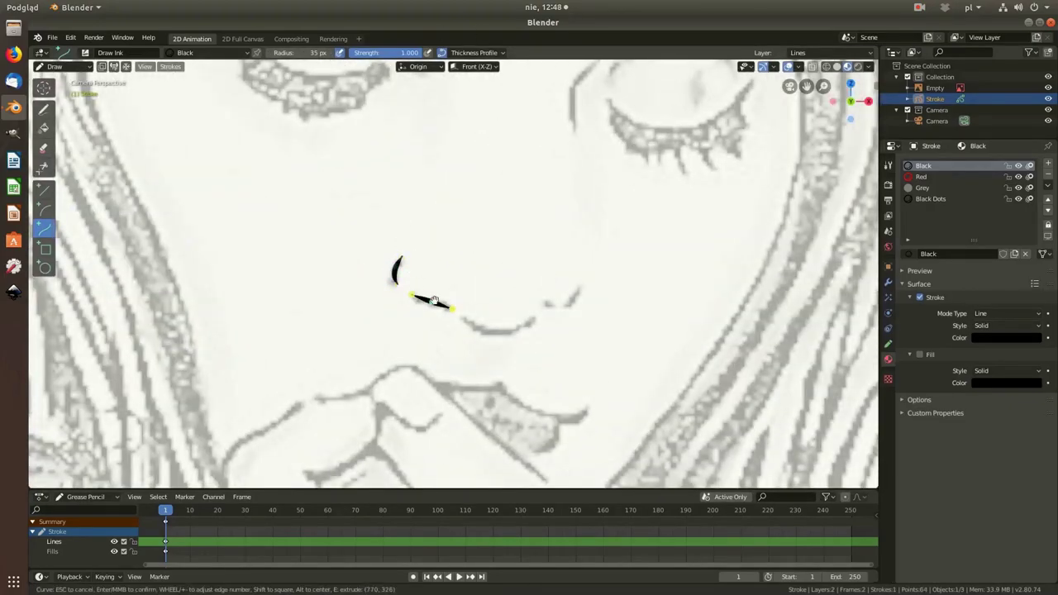
Step: Commit the nose curve and trace both closed eyelids
key(Return)
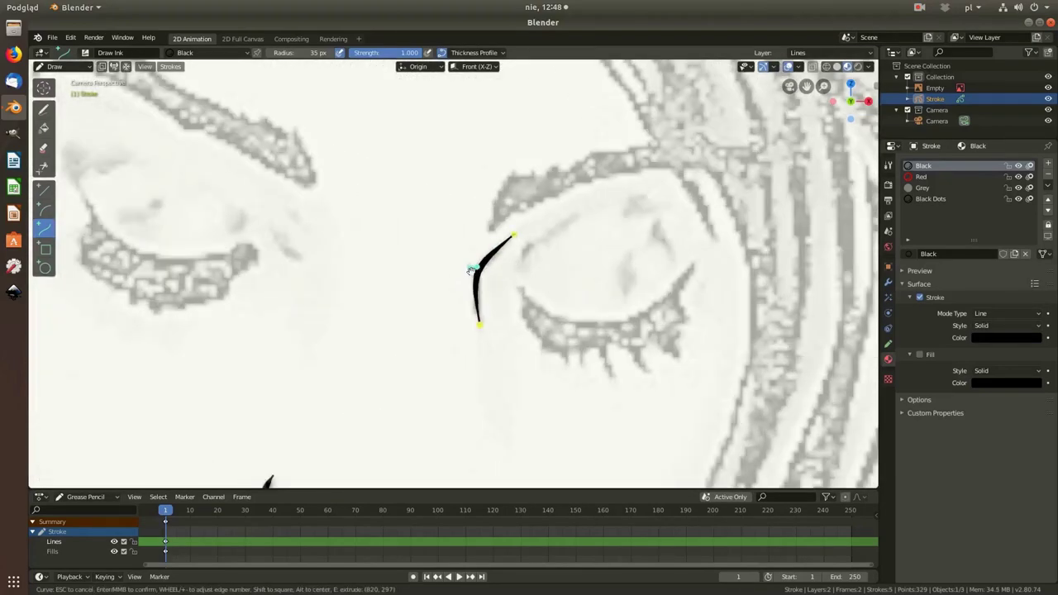
key(Return)
scroll(470, 271, down, 5)
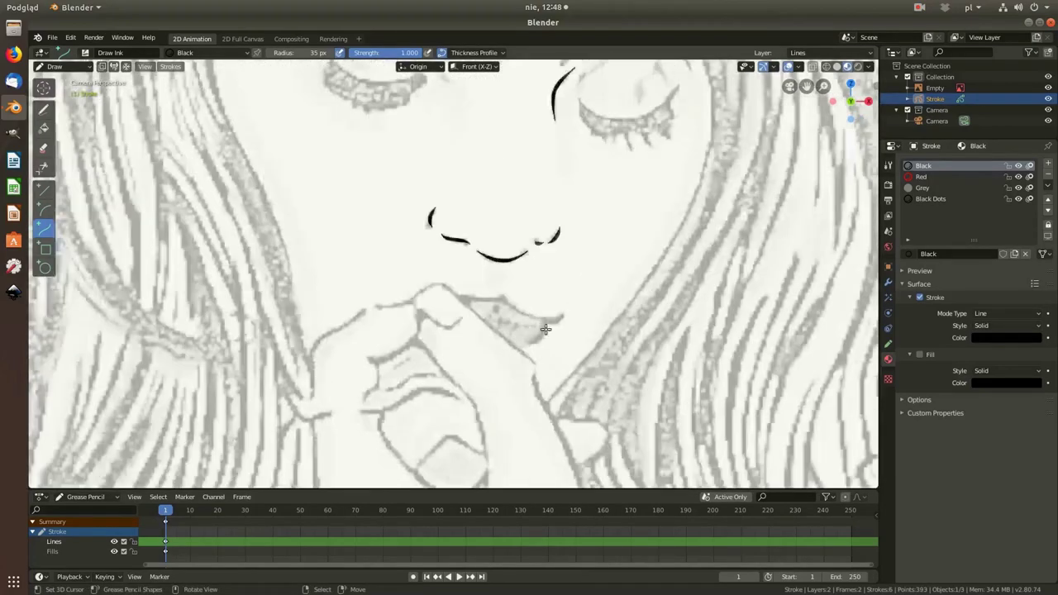
scroll(446, 260, up, 4)
drag(288, 237, 414, 278)
key(Return)
drag(597, 305, 713, 293)
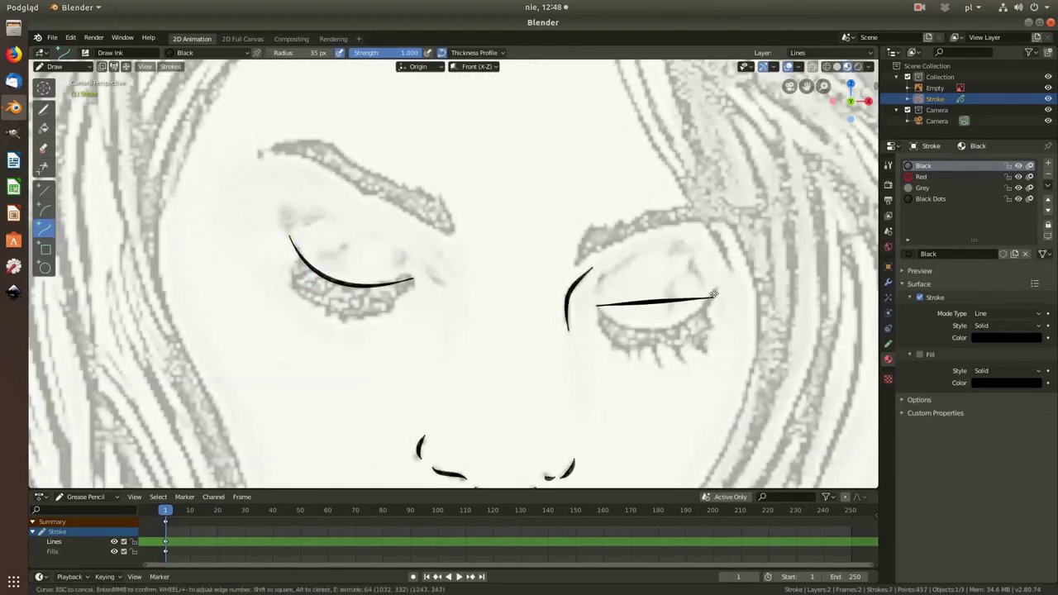
key(Return)
Step: Trace the left eyebrow as a closed outline and the right eyebrow stroke
scroll(645, 371, down, 5)
scroll(418, 170, up, 4)
scroll(419, 170, up, 1)
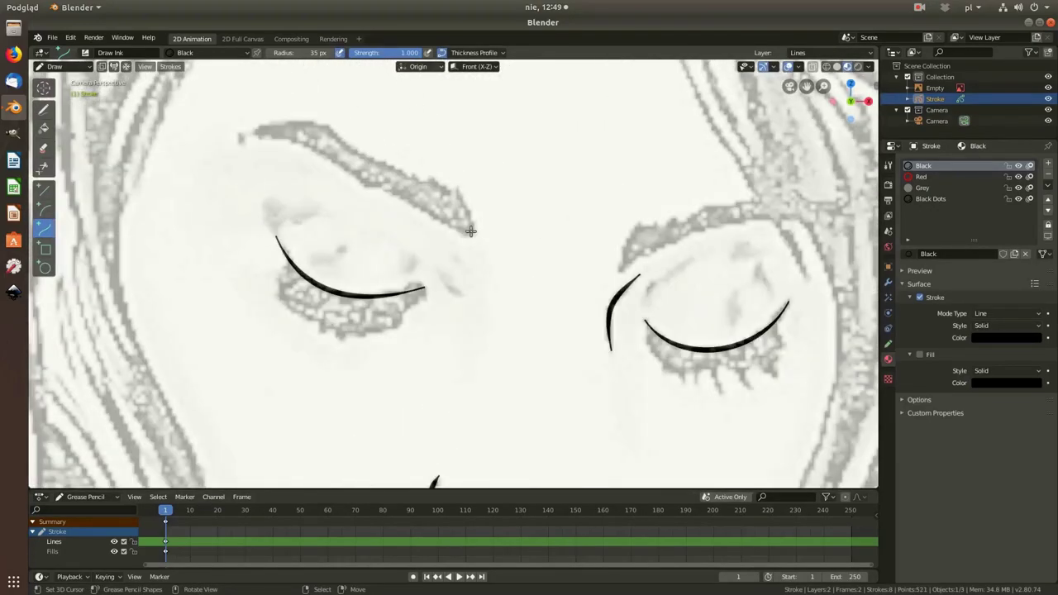
drag(474, 235, 364, 185)
key(e)
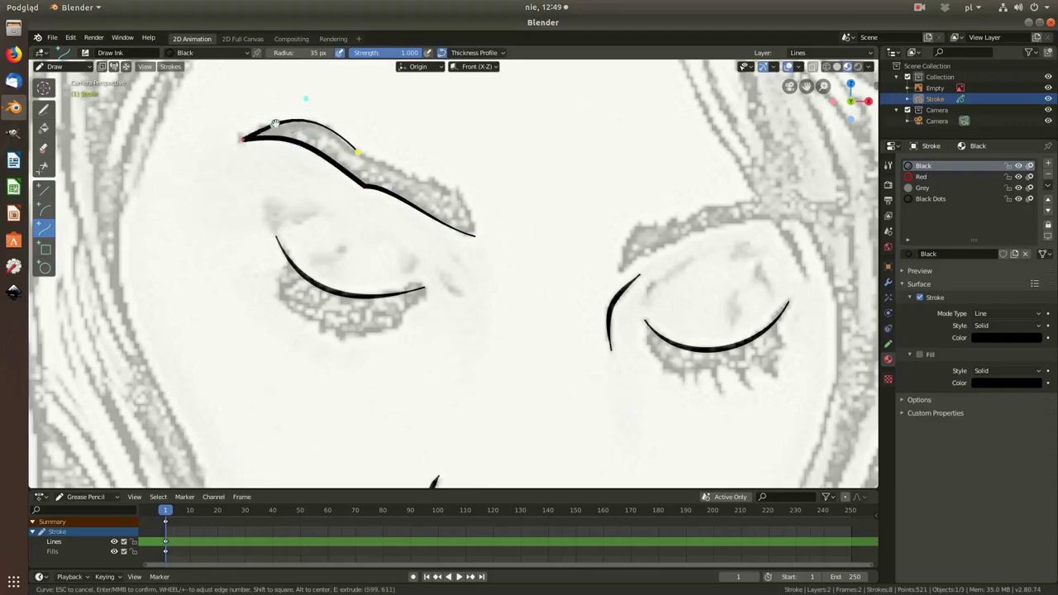
drag(485, 236, 477, 177)
key(Return)
scroll(477, 177, up, 1)
shift+middle_drag(477, 177, 201, 112)
mouse_move(371, 229)
mouse_down()
mouse_move(653, 154)
mouse_move(395, 172)
mouse_up()
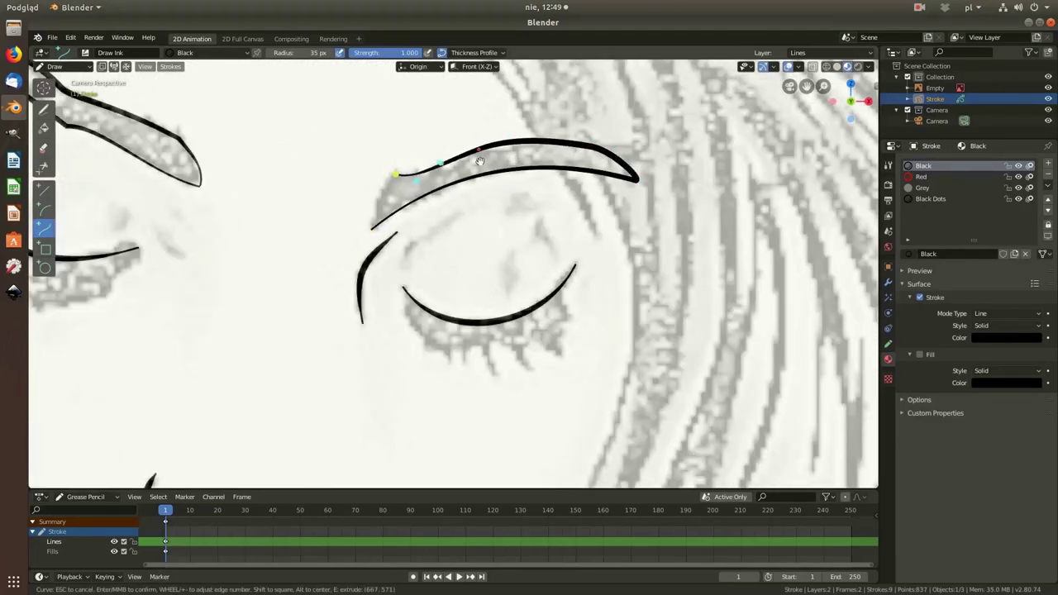
key(Return)
Step: Trace two hair strands at the top of the head
key(Home)
scroll(398, 215, up, 3)
scroll(396, 124, up, 3)
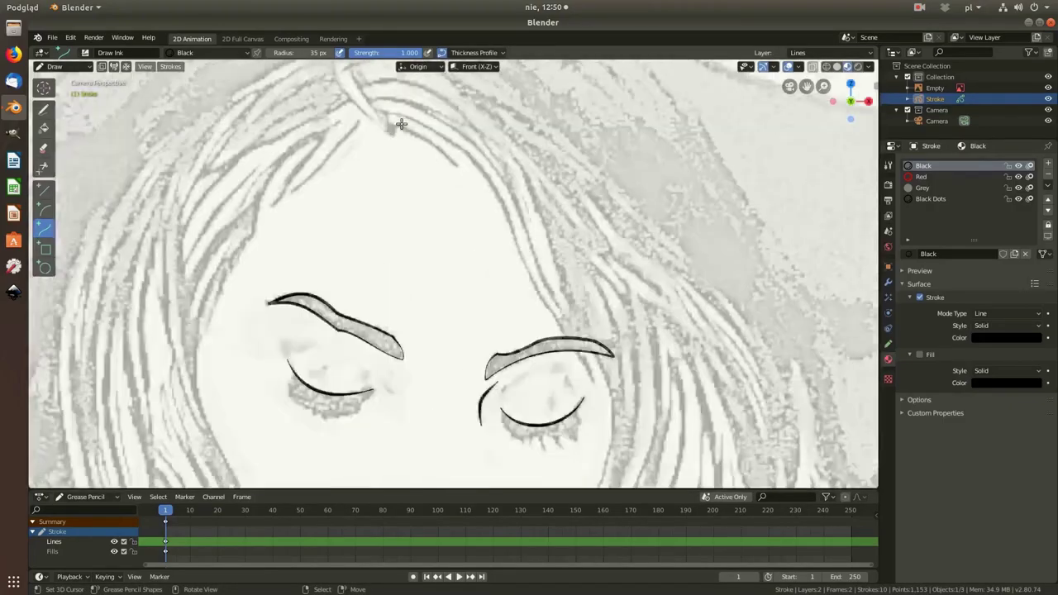
scroll(397, 123, up, 2)
drag(485, 177, 389, 130)
key(Return)
scroll(376, 123, up, 2)
shift+middle_drag(376, 123, 457, 283)
drag(323, 124, 407, 275)
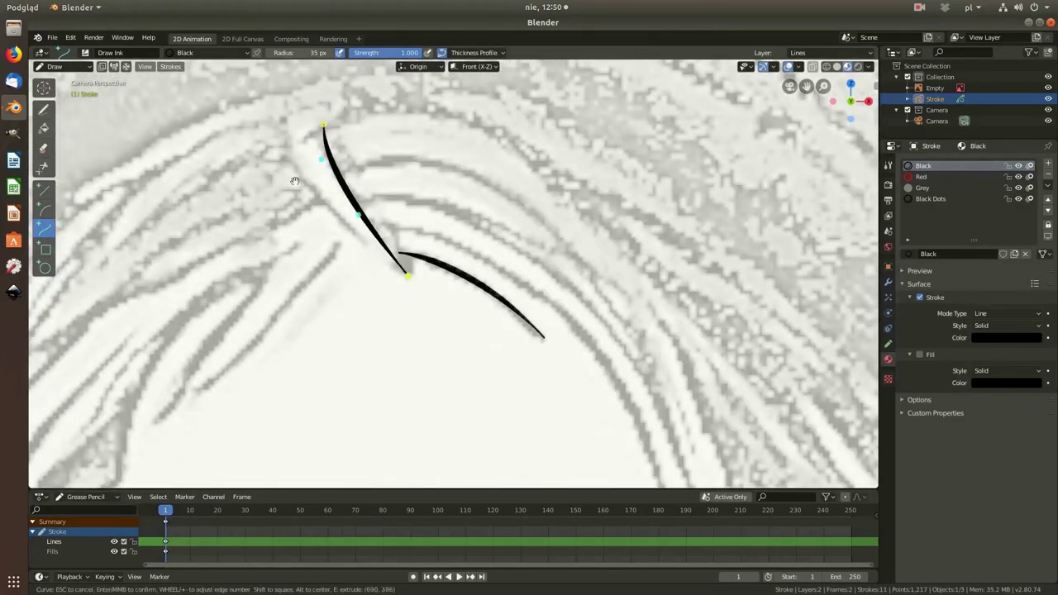
key(Return)
Step: Trace three more hair strands from the parting and along the left side
drag(286, 116, 370, 248)
key(Home)
drag(342, 189, 268, 266)
key(Return)
scroll(331, 231, up, 3)
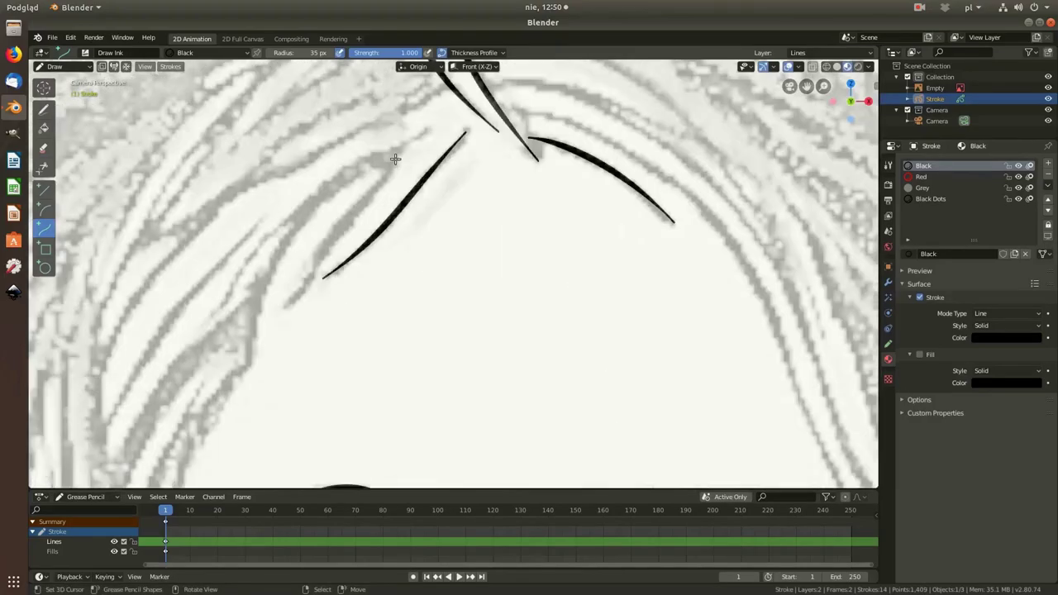
drag(394, 157, 285, 309)
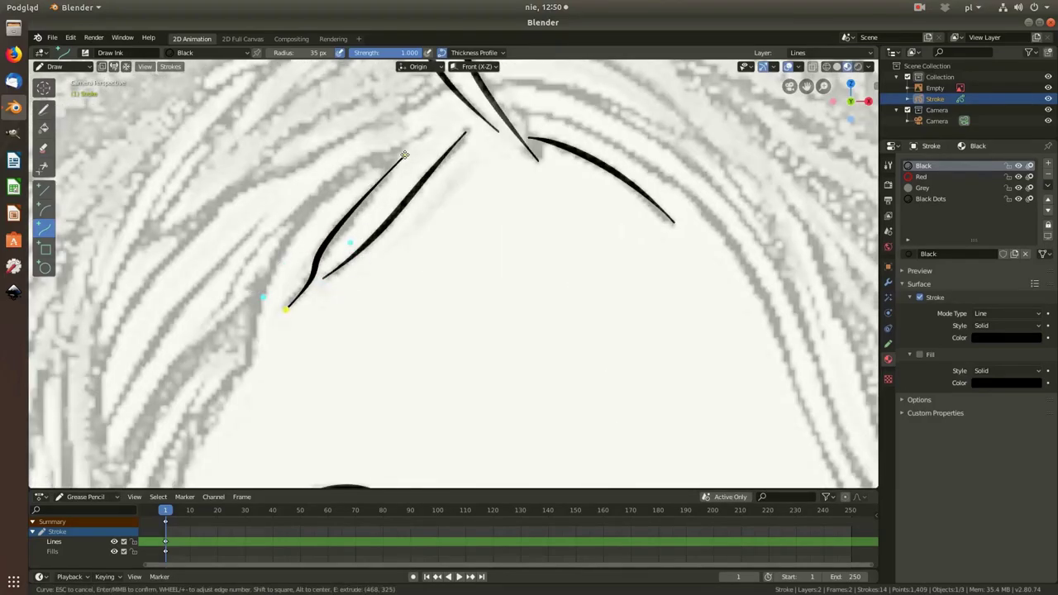
key(Return)
Step: Trace the line of the lips
key(Home)
scroll(471, 248, up, 3)
scroll(472, 314, down, 1)
scroll(472, 314, up, 3)
drag(351, 354, 423, 357)
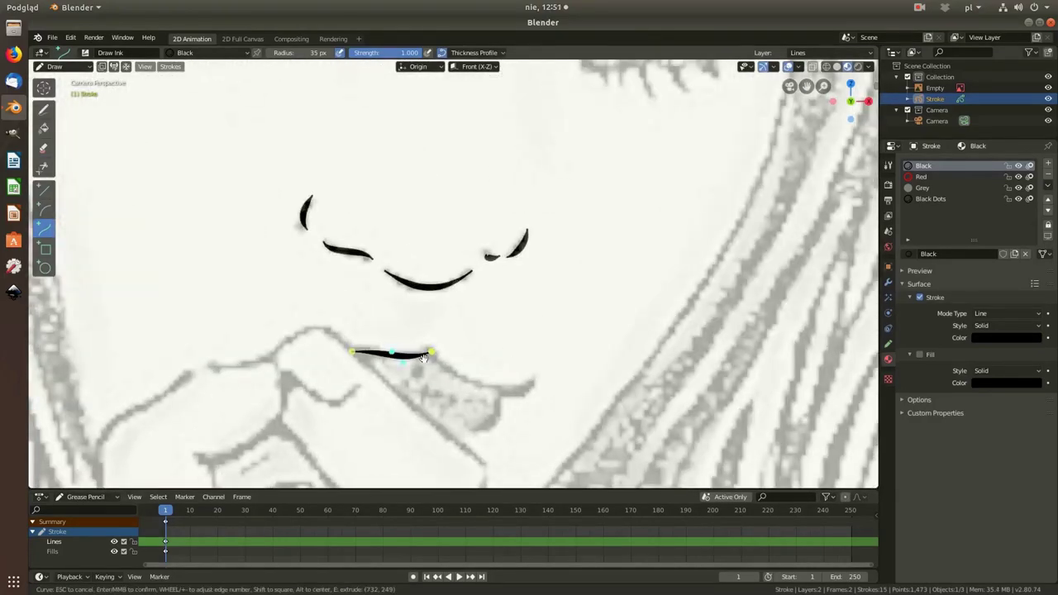
key(Return)
key(Home)
Step: Ink a curved hair strand arching over the forehead
scroll(430, 157, up, 1)
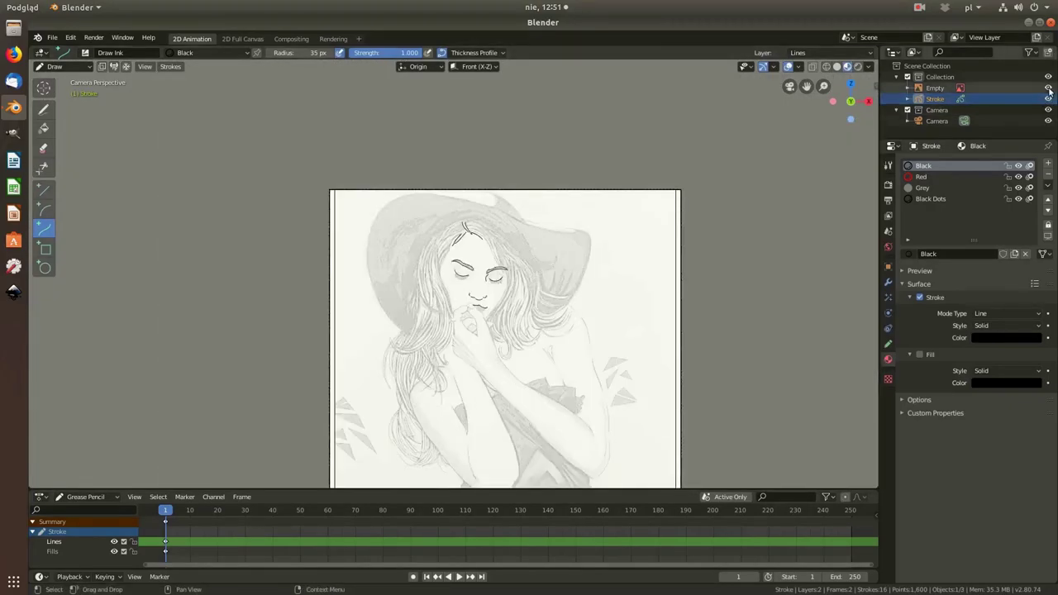
scroll(429, 157, up, 2)
scroll(429, 158, up, 2)
scroll(429, 157, down, 1)
drag(397, 162, 469, 212)
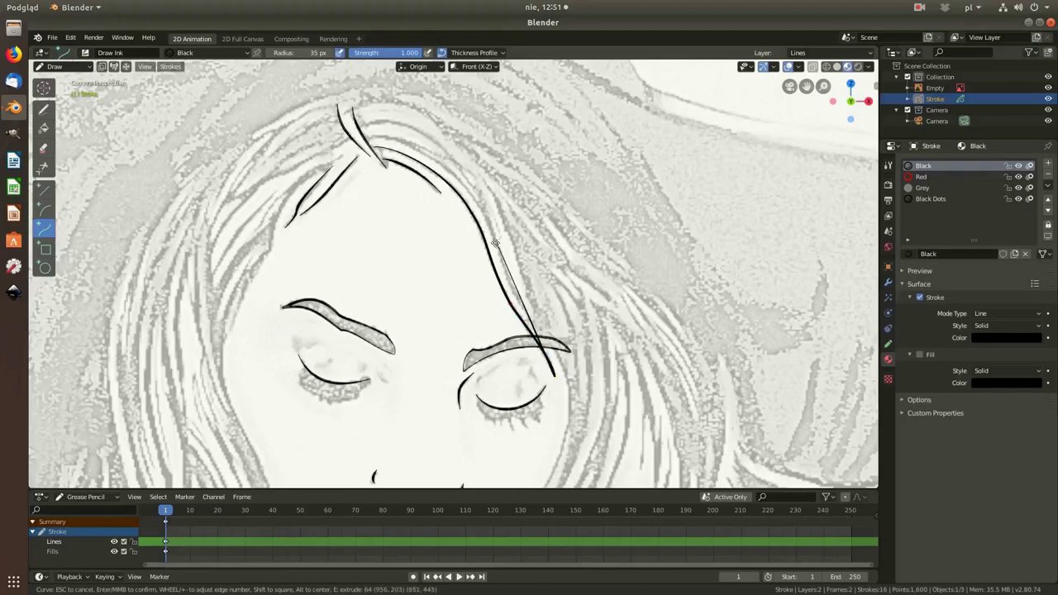
drag(523, 255, 440, 123)
key(Return)
Step: Ink a long face outline curve from the chin up the cheek to the hairline
scroll(458, 130, down, 2)
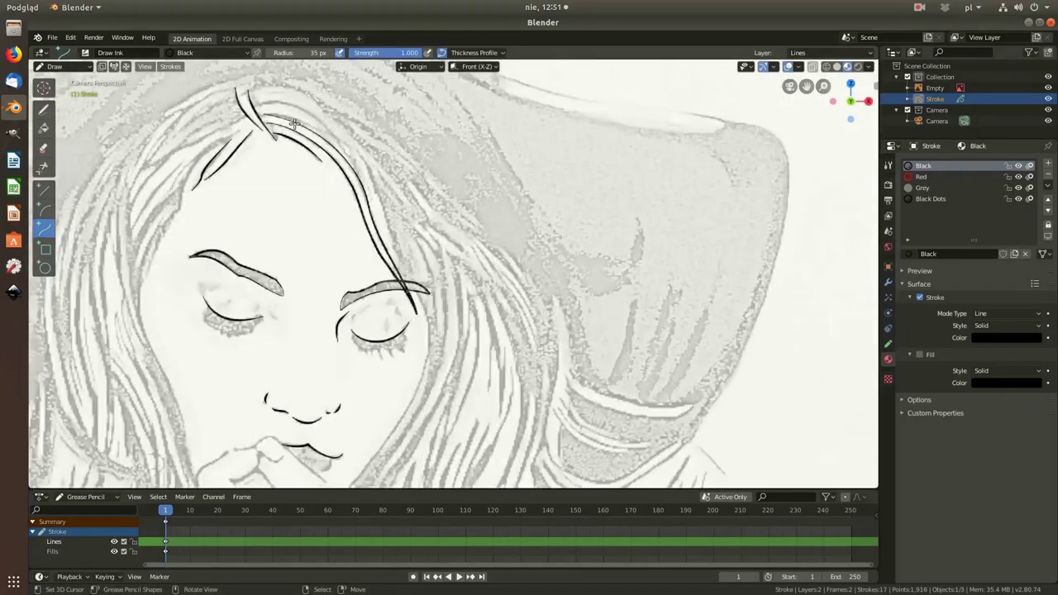
scroll(437, 219, up, 2)
drag(285, 395, 380, 199)
shift+middle_drag(437, 218, 577, 354)
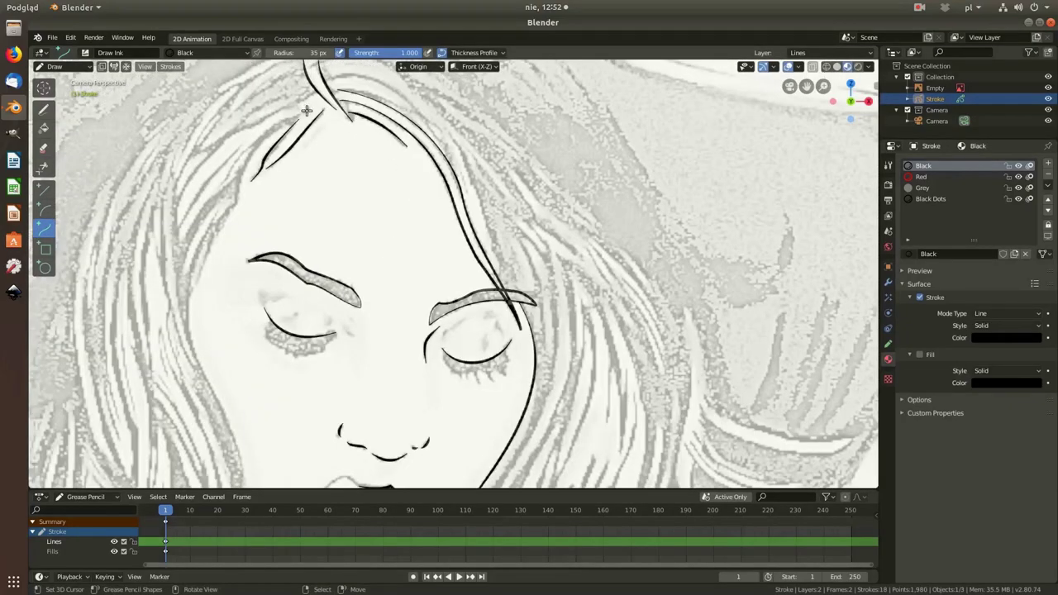
drag(232, 207, 315, 108)
scroll(324, 158, up, 3)
key(Return)
Step: Trace curves down the left side of the face and along the left hairline
scroll(267, 156, down, 6)
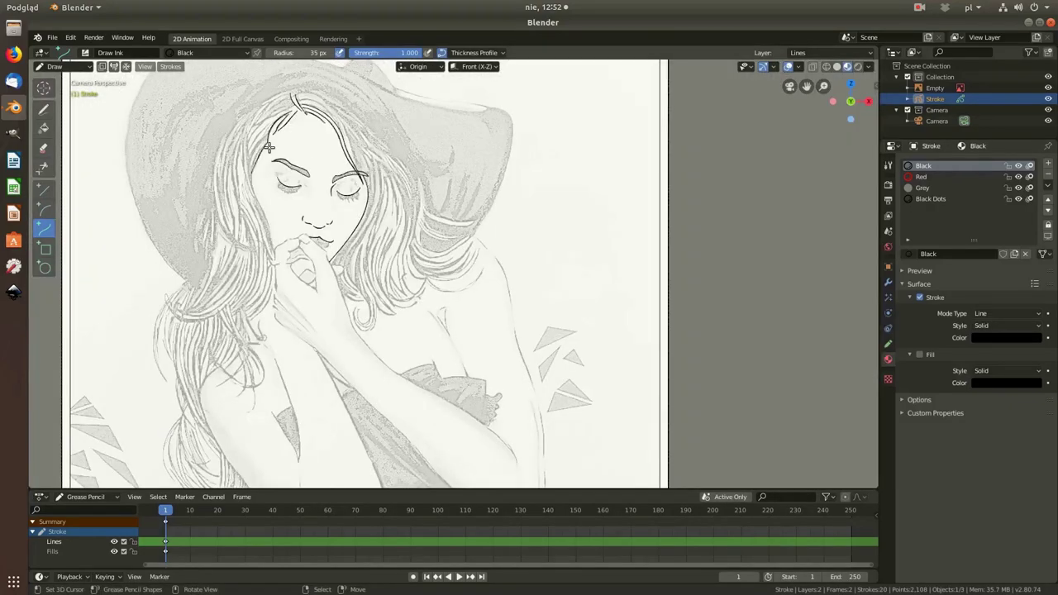
scroll(235, 126, up, 5)
drag(235, 126, 252, 261)
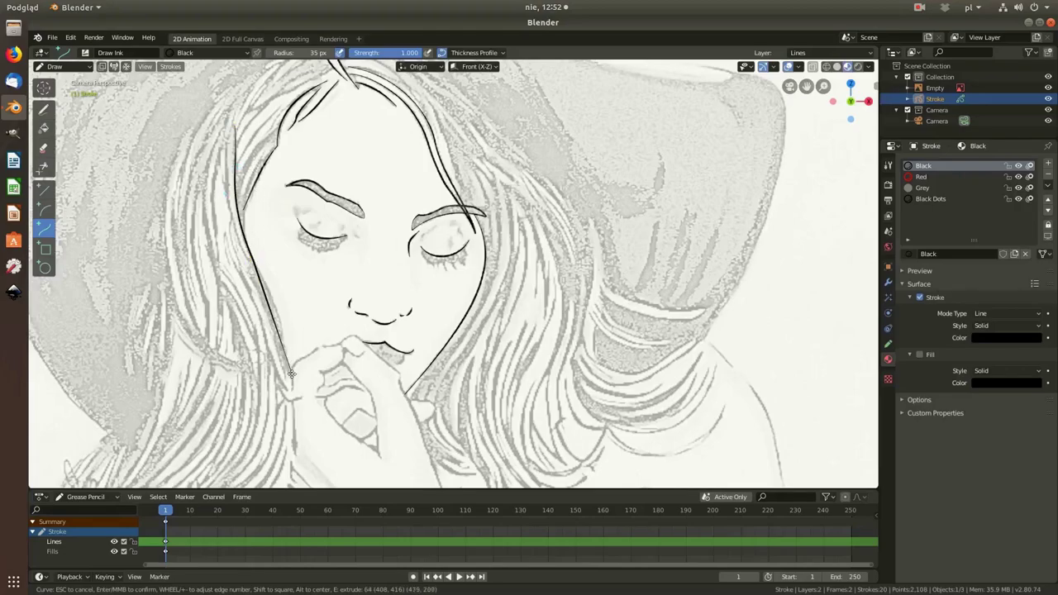
key(Return)
scroll(281, 305, down, 5)
scroll(248, 115, up, 5)
drag(248, 110, 242, 232)
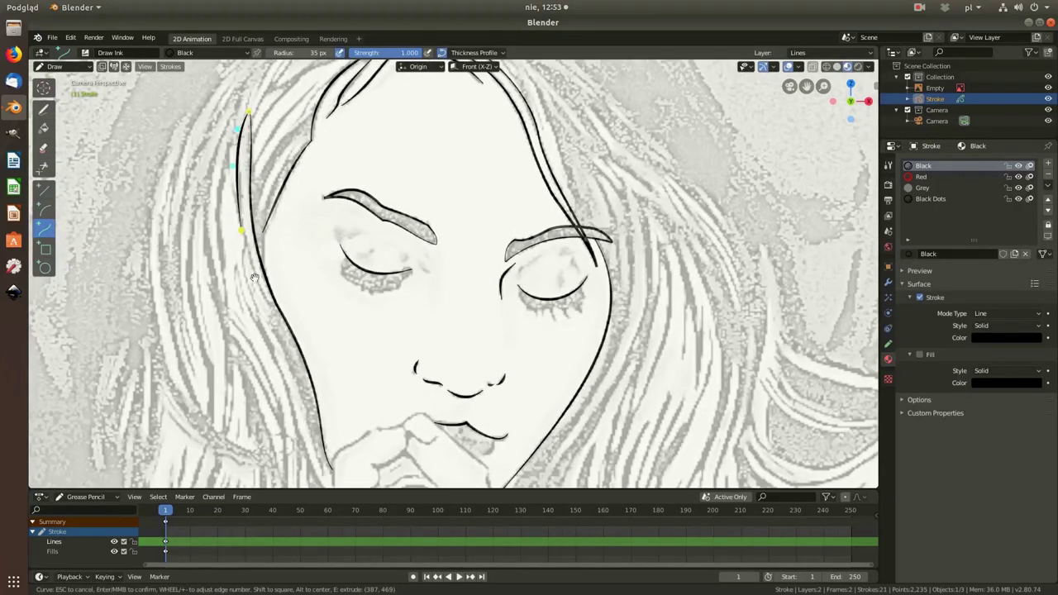
key(Return)
Step: Add another strand along the left hairline
scroll(345, 405, down, 3)
scroll(329, 299, down, 2)
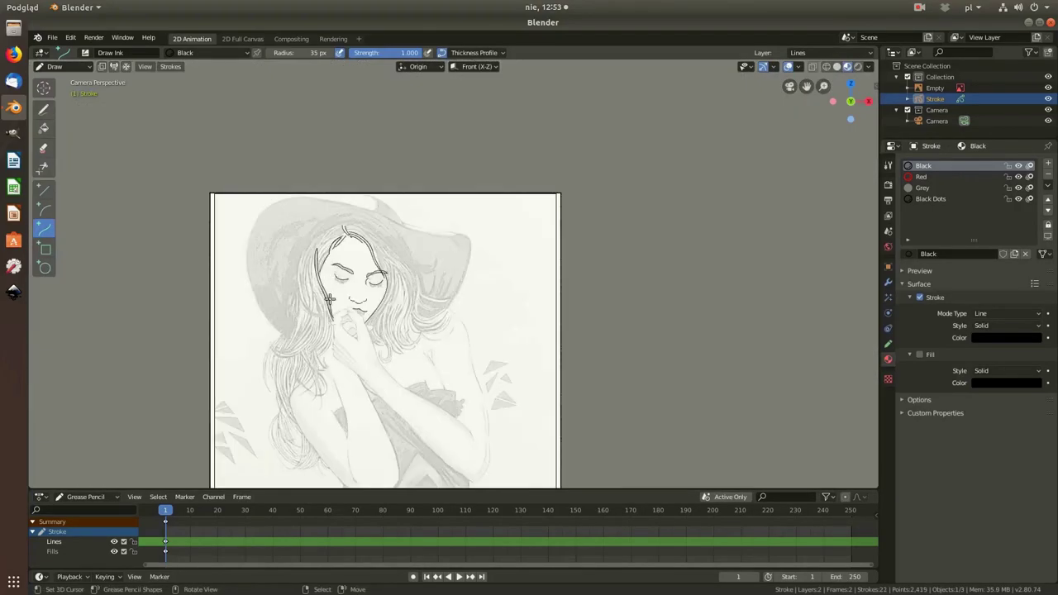
scroll(420, 327, up, 5)
drag(222, 205, 180, 312)
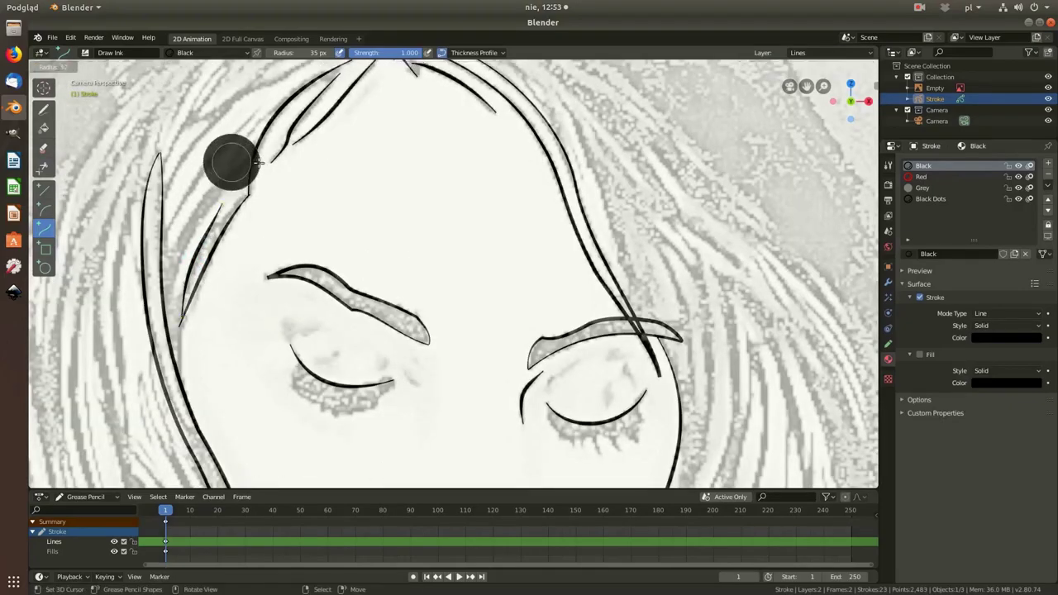
key(Return)
Step: Draw a long strand across the top of the hair and a thin left hairline strand
scroll(224, 205, up, 1)
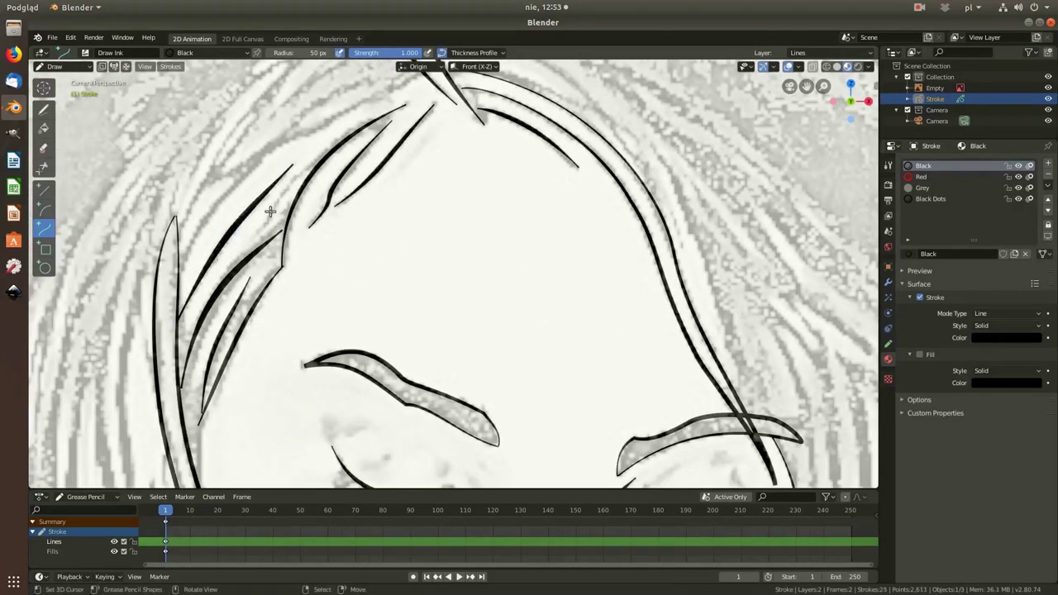
scroll(267, 213, up, 2)
drag(233, 199, 370, 130)
scroll(322, 205, down, 3)
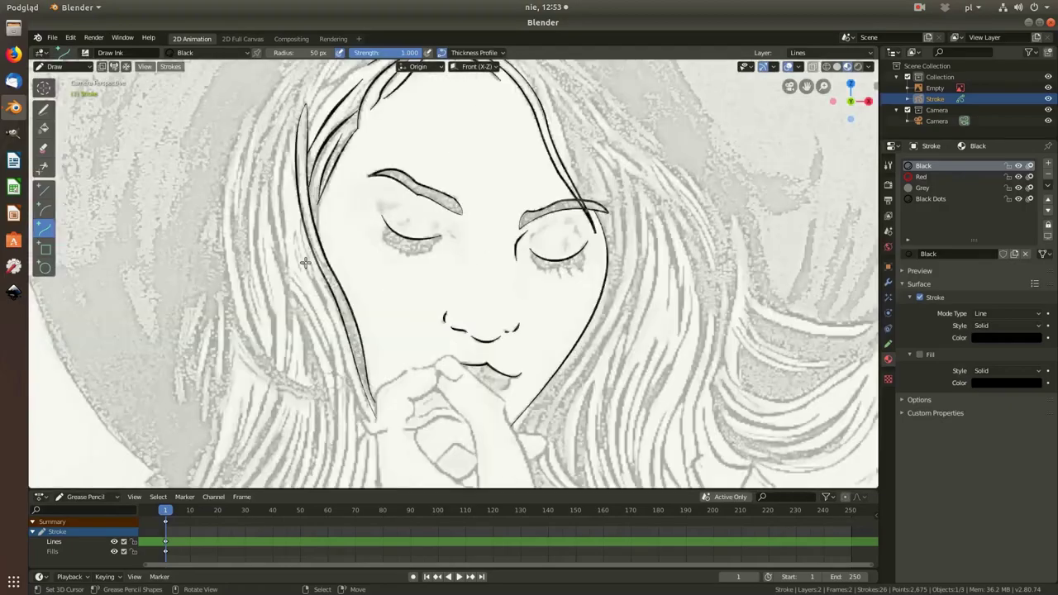
scroll(290, 166, up, 4)
drag(290, 165, 327, 318)
scroll(289, 148, down, 3)
drag(283, 157, 388, 430)
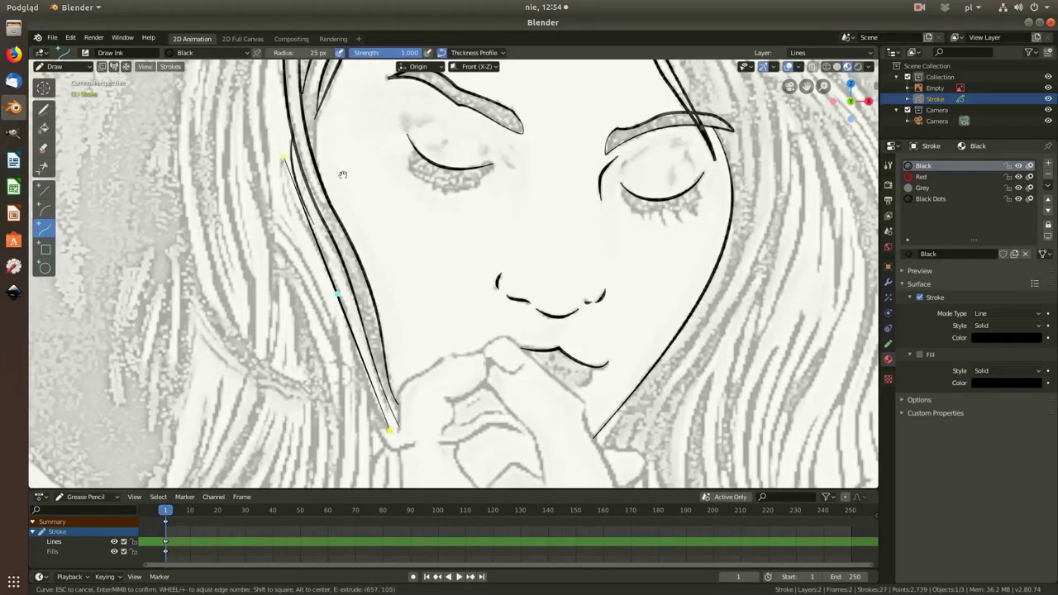
key(Return)
Step: Add a short curve on the left hairline
scroll(430, 277, down, 3)
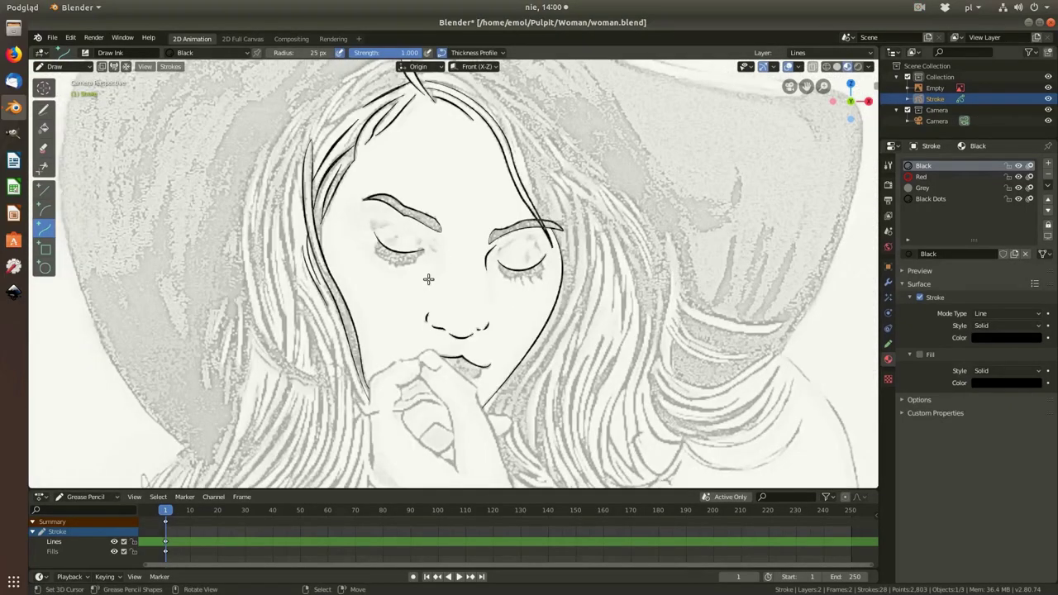
scroll(330, 207, up, 2)
scroll(273, 182, up, 2)
drag(226, 144, 236, 213)
key(Return)
scroll(242, 224, down, 1)
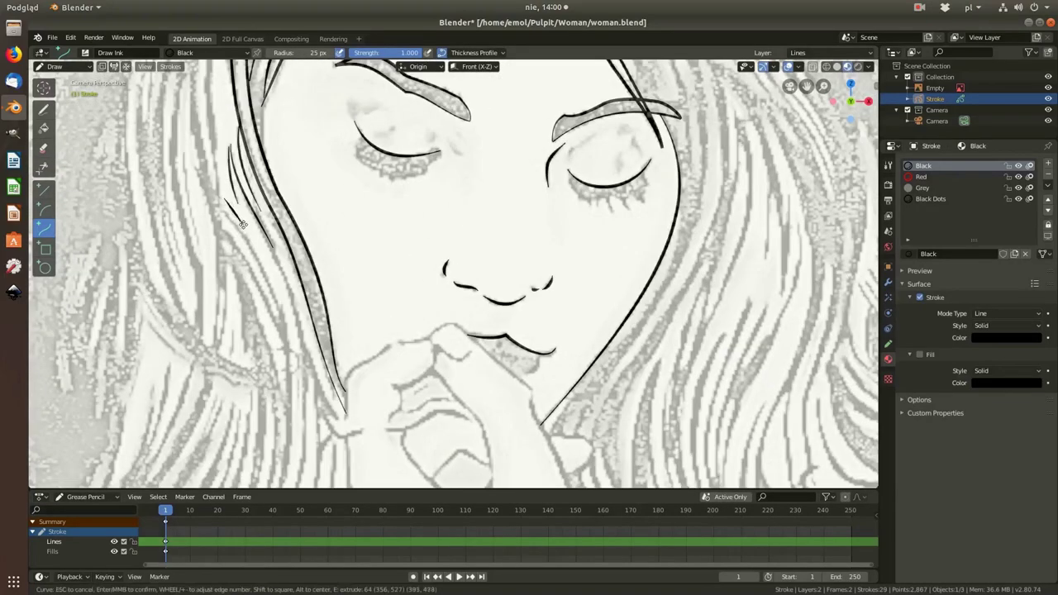
key(Return)
scroll(243, 208, down, 3)
scroll(273, 273, up, 4)
Step: Ink several parallel hair strands beside the neck and hand
drag(222, 372, 298, 256)
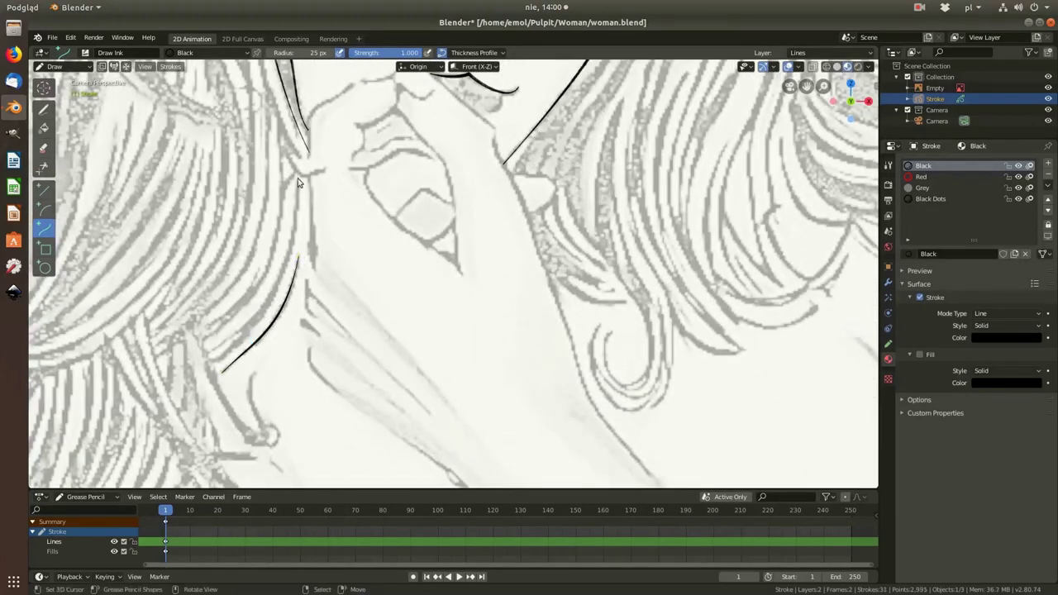
drag(298, 183, 208, 364)
key(Return)
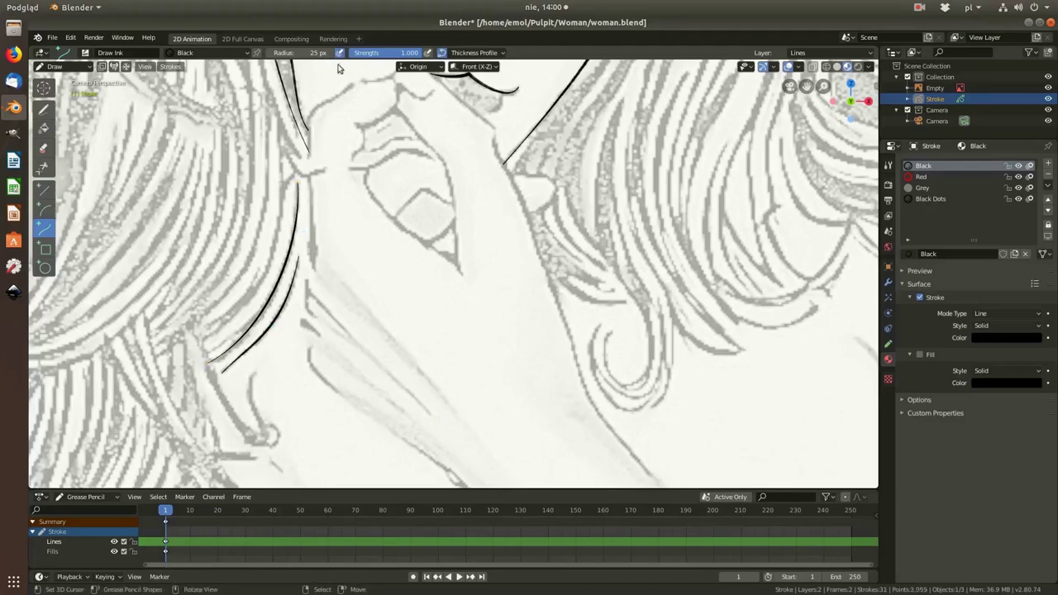
drag(279, 114, 203, 341)
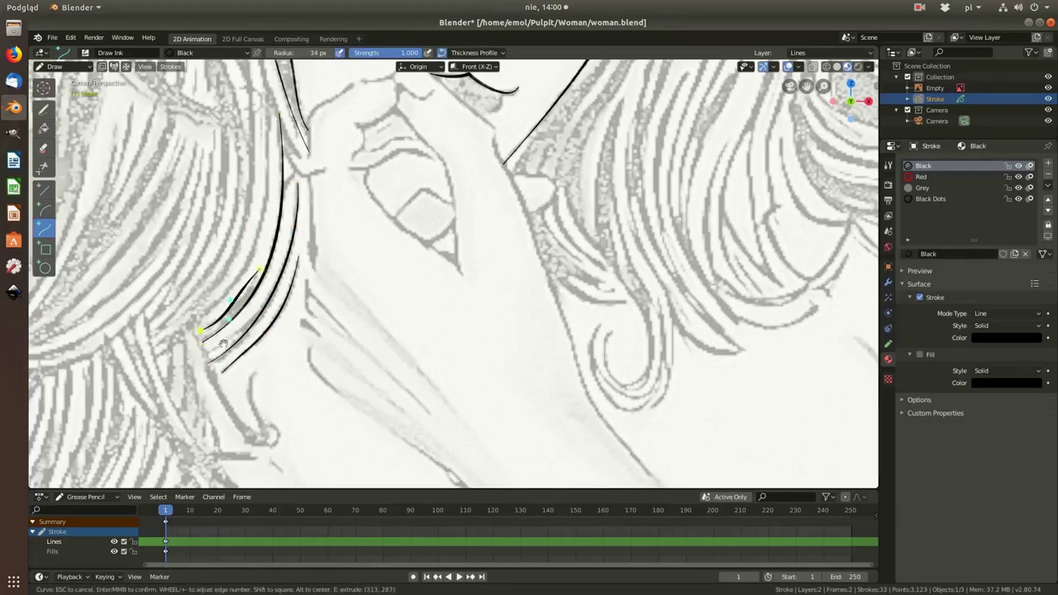
key(Return)
scroll(223, 343, down, 3)
drag(273, 87, 160, 350)
key(Return)
Step: Draw two strands falling beside the cheek and face
scroll(352, 212, down, 1)
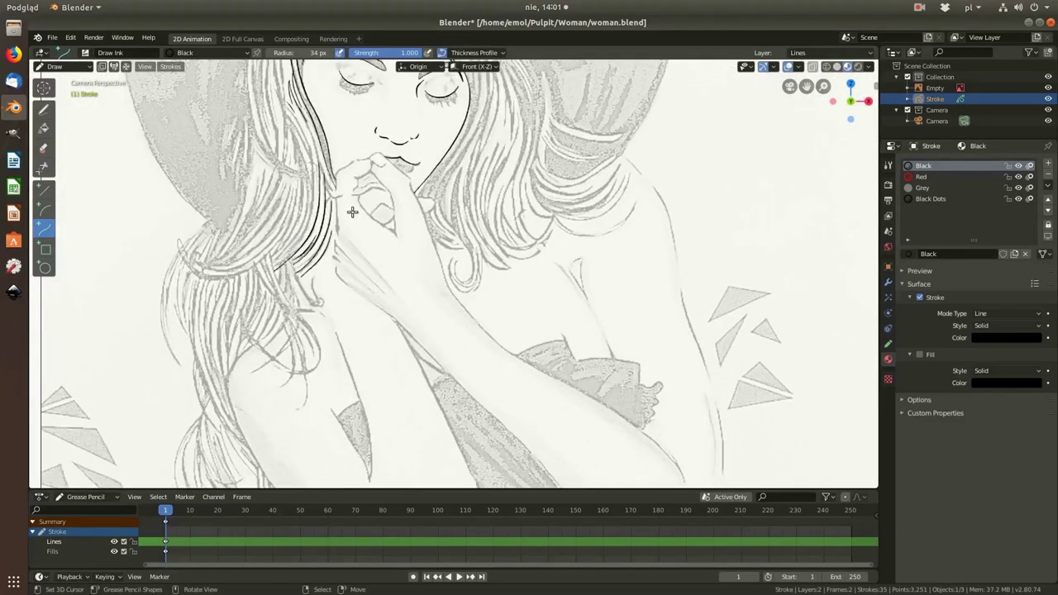
scroll(353, 213, up, 2)
scroll(361, 231, up, 3)
drag(303, 122, 406, 376)
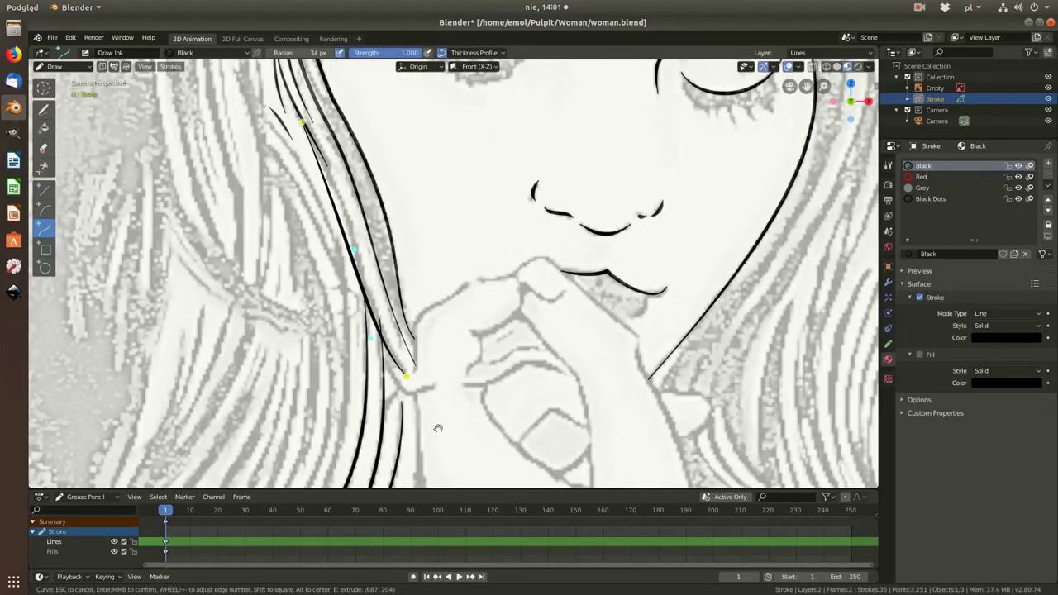
key(Return)
drag(261, 117, 368, 245)
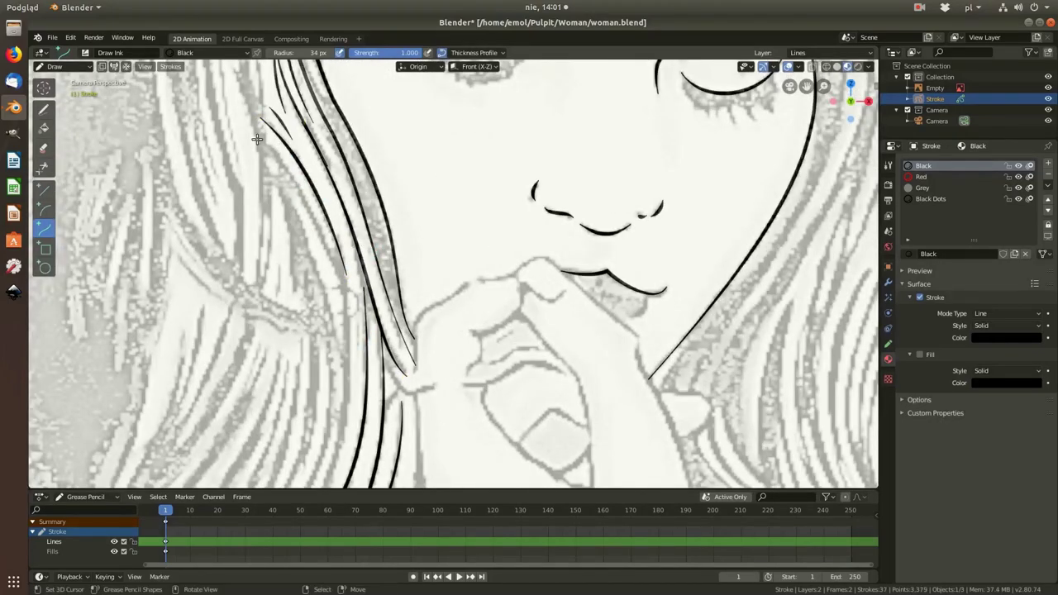
key(Return)
Step: Show the layer settings, then ink strands over the top of the head
click(888, 343)
scroll(673, 271, down, 1)
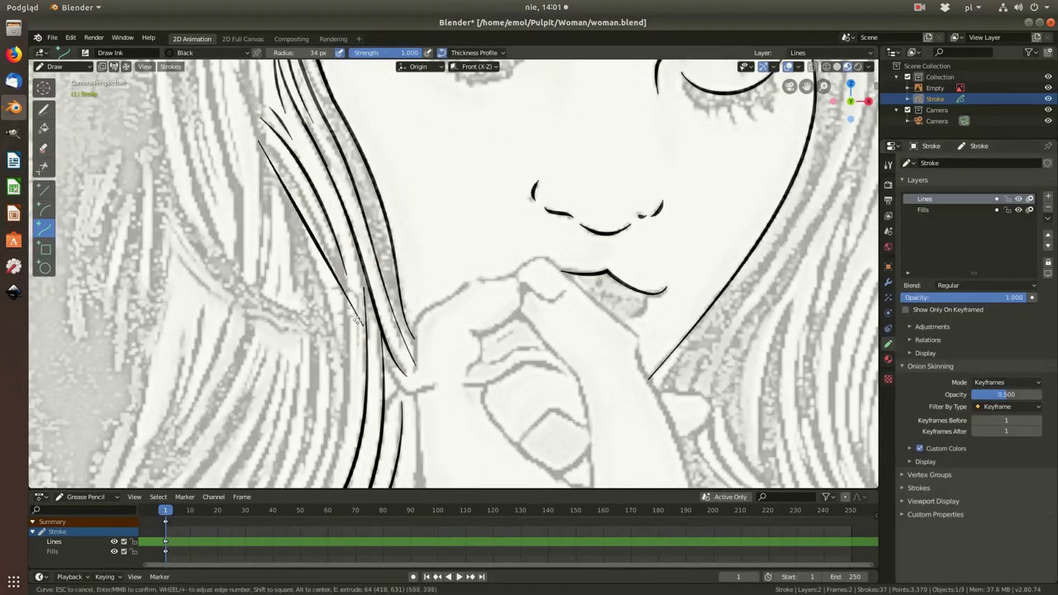
scroll(356, 82, up, 3)
scroll(348, 70, up, 2)
drag(348, 70, 200, 218)
scroll(219, 180, down, 3)
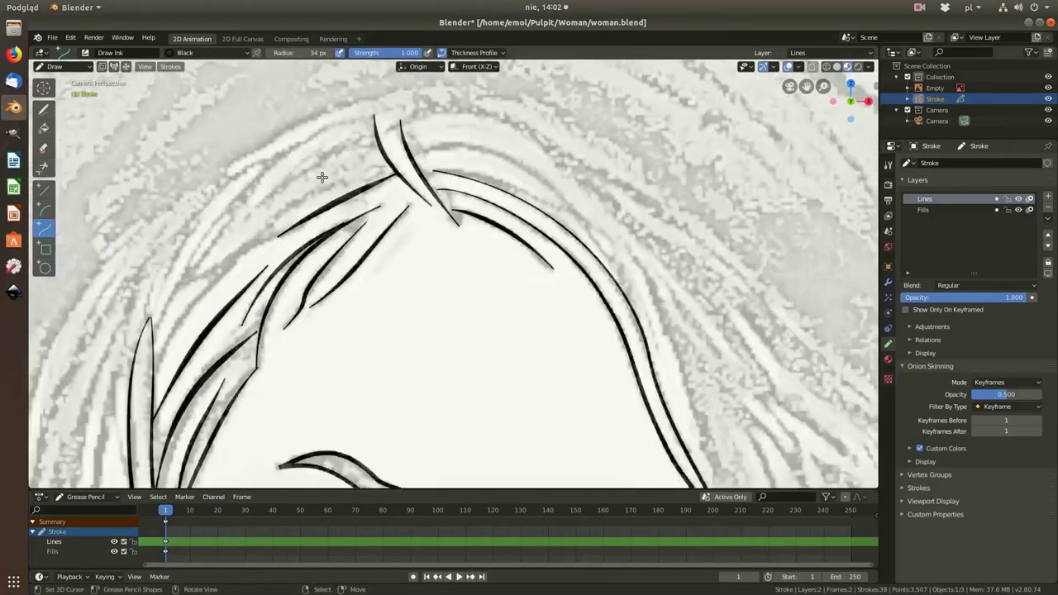
scroll(319, 177, up, 3)
scroll(331, 293, down, 2)
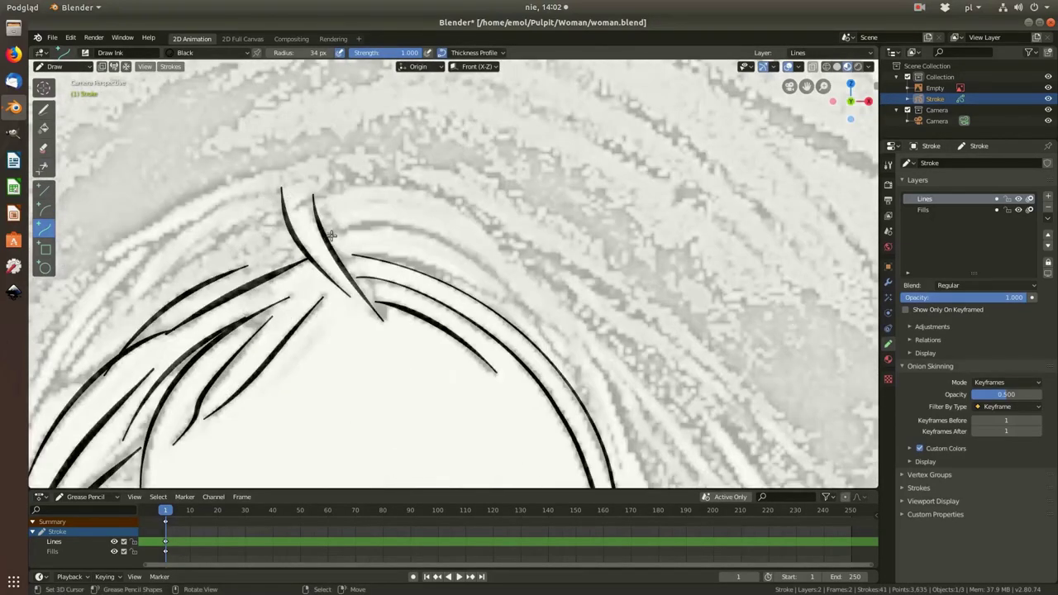
scroll(355, 248, down, 2)
scroll(363, 231, up, 1)
drag(273, 161, 397, 214)
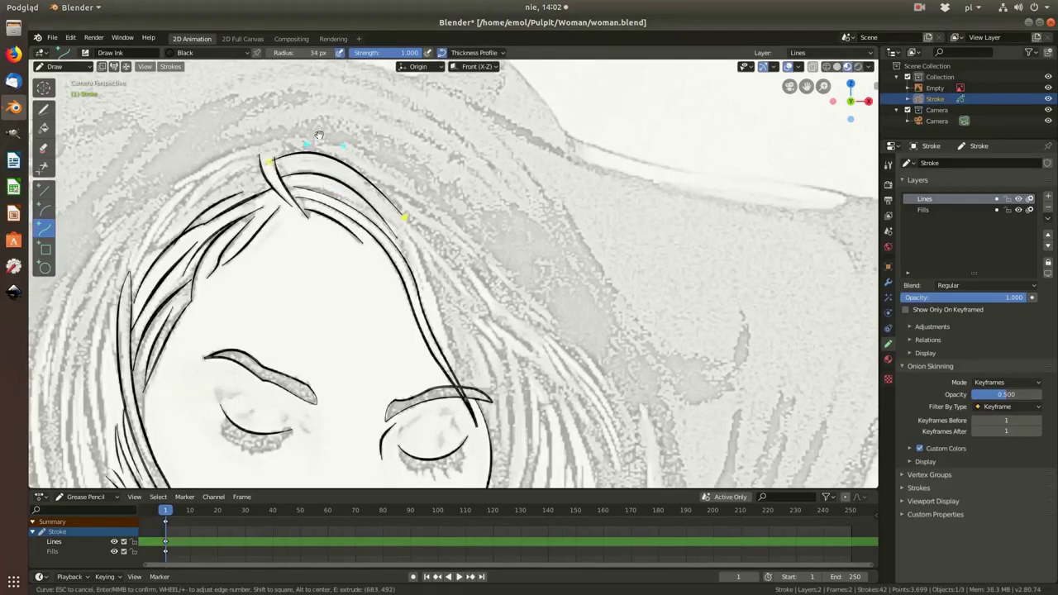
scroll(496, 269, down, 2)
scroll(510, 255, up, 3)
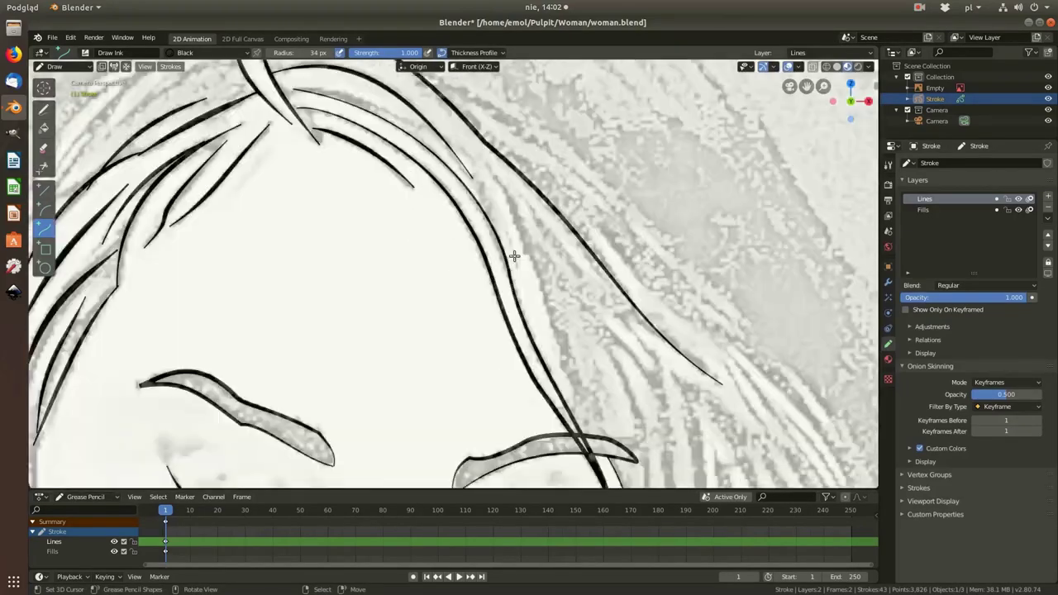
scroll(463, 157, down, 1)
key(Return)
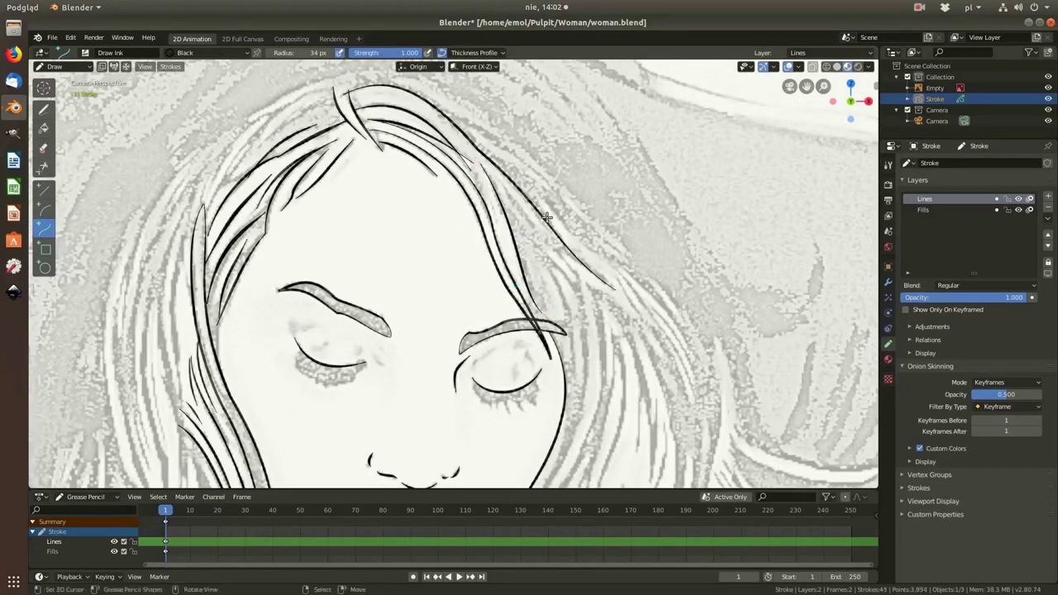
Step: Ink two strands down the right side of the hair
scroll(496, 272, down, 3)
scroll(463, 207, down, 2)
scroll(472, 167, up, 1)
scroll(472, 167, down, 1)
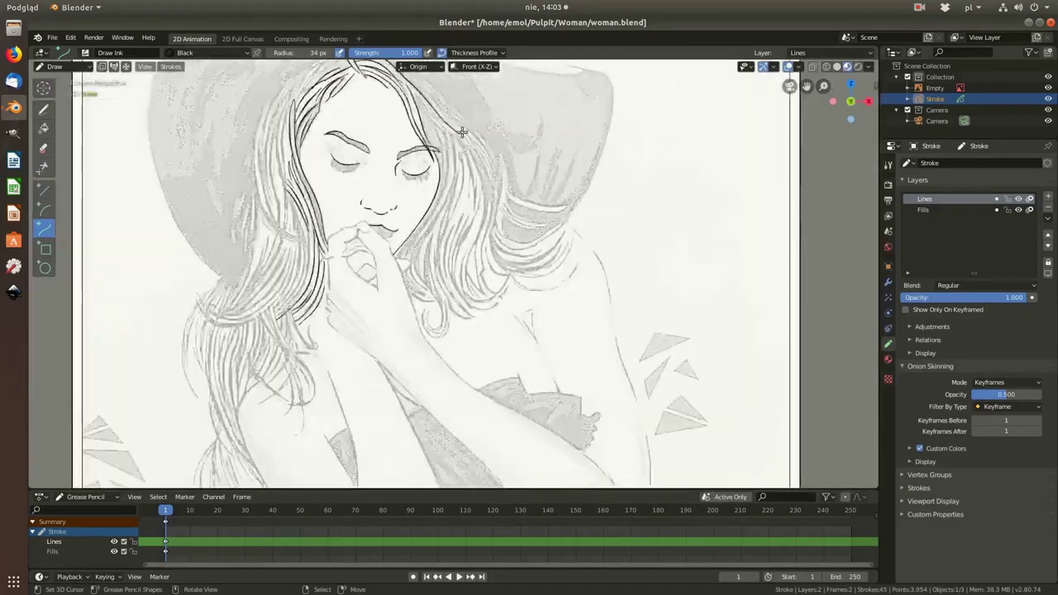
scroll(463, 167, up, 3)
drag(296, 93, 433, 167)
key(Return)
drag(298, 103, 487, 252)
key(Return)
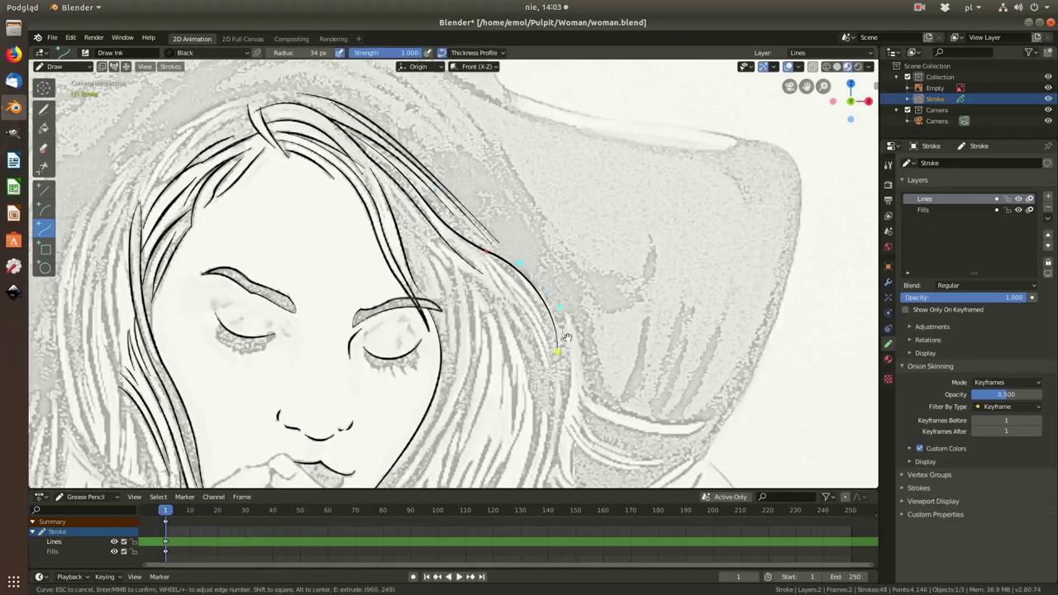
key(Return)
Step: Add strands on the upper hair and across the top of the head
scroll(539, 284, down, 4)
scroll(413, 137, up, 5)
scroll(633, 267, down, 5)
scroll(633, 267, up, 1)
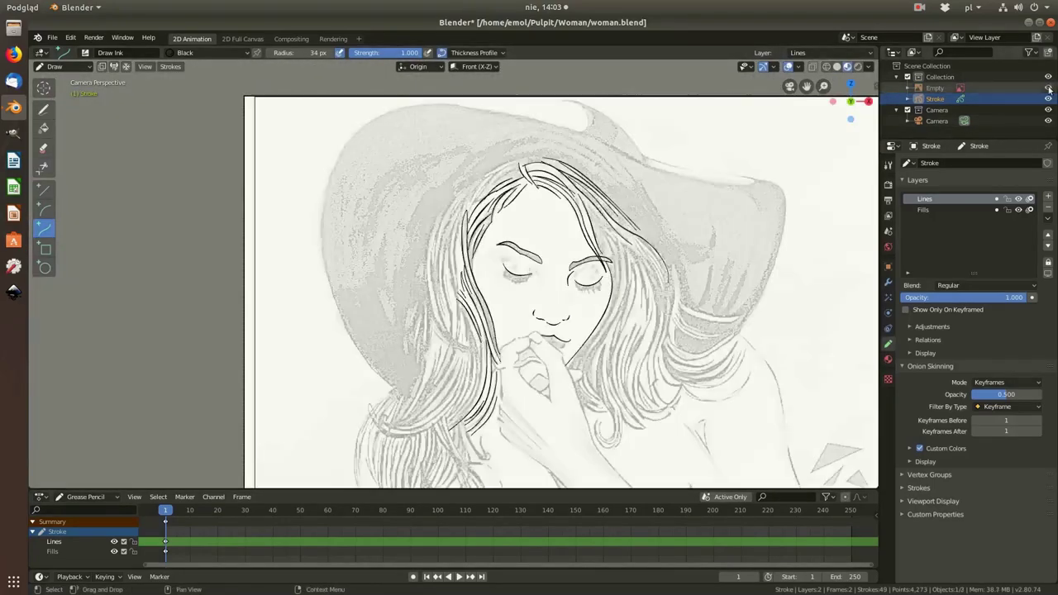
scroll(541, 202, up, 5)
drag(486, 106, 447, 135)
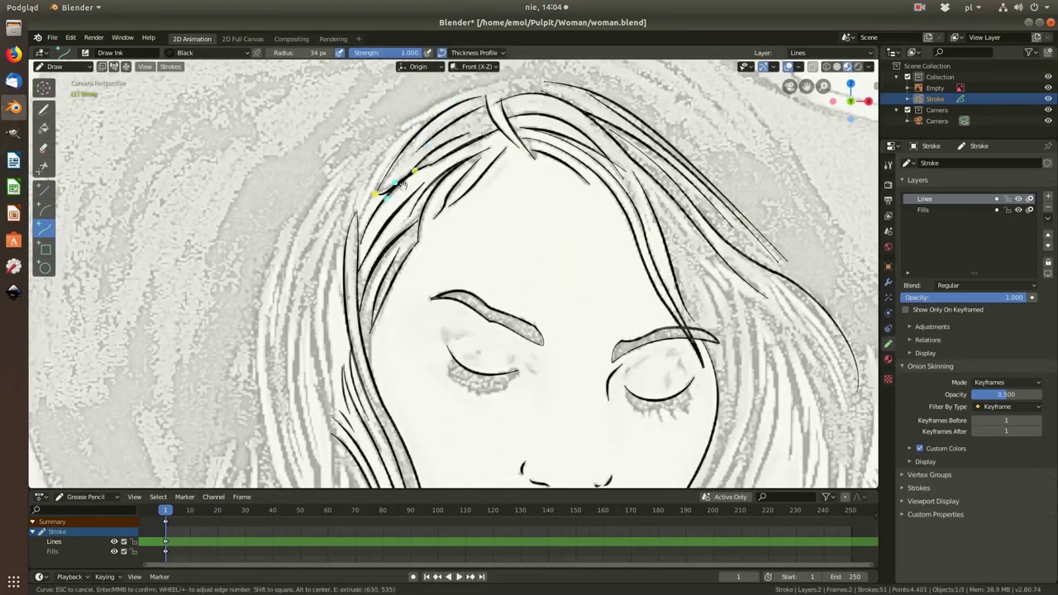
key(Return)
scroll(455, 151, up, 3)
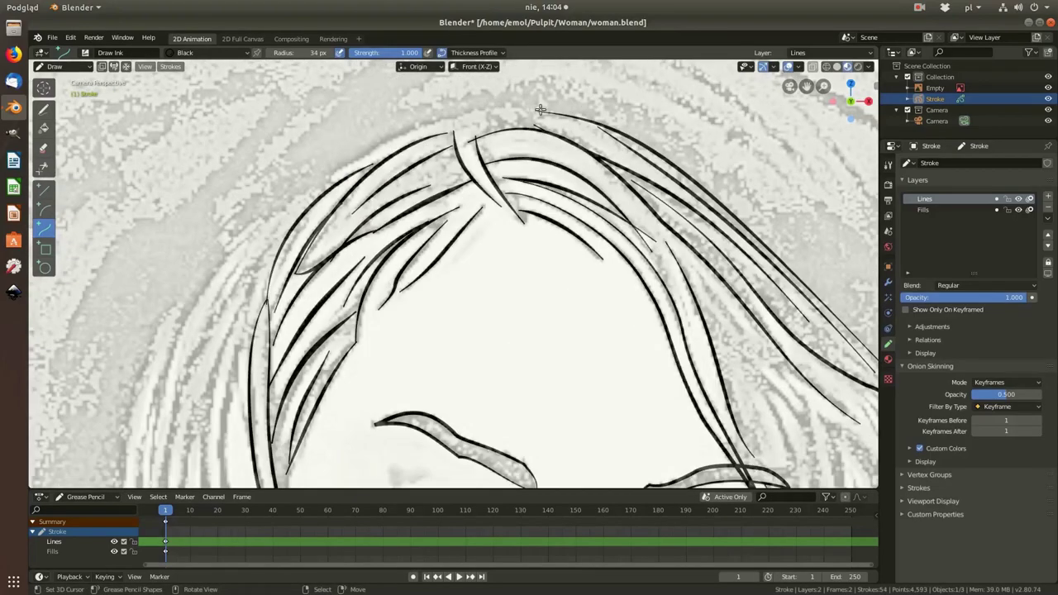
drag(424, 152, 547, 105)
key(Return)
Step: Draw a long hair curve beside the face running down past the cheek
scroll(520, 169, down, 5)
scroll(519, 169, up, 2)
scroll(520, 169, up, 1)
drag(467, 139, 503, 256)
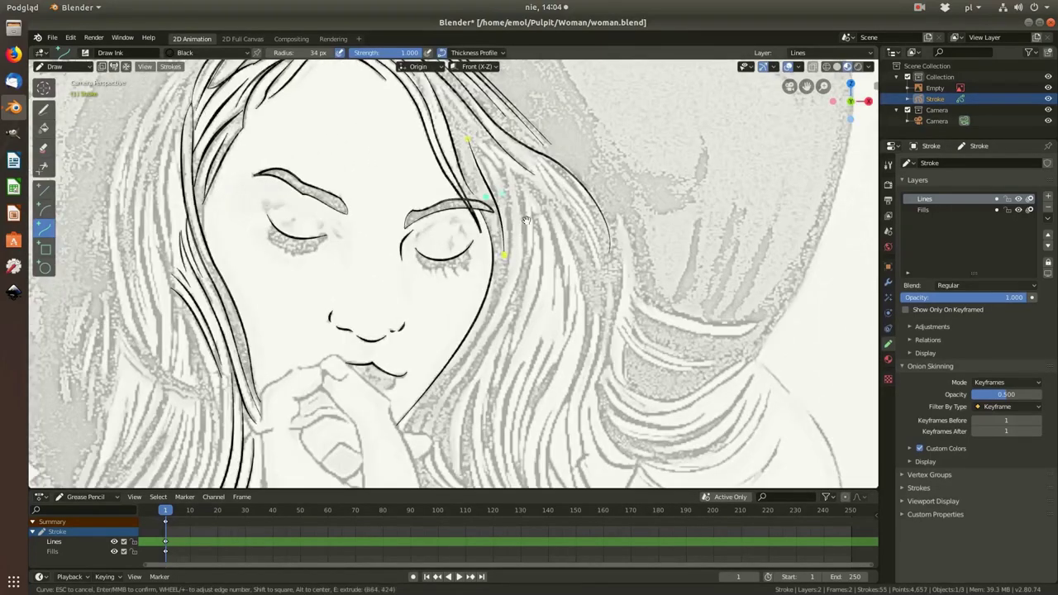
drag(435, 92, 507, 191)
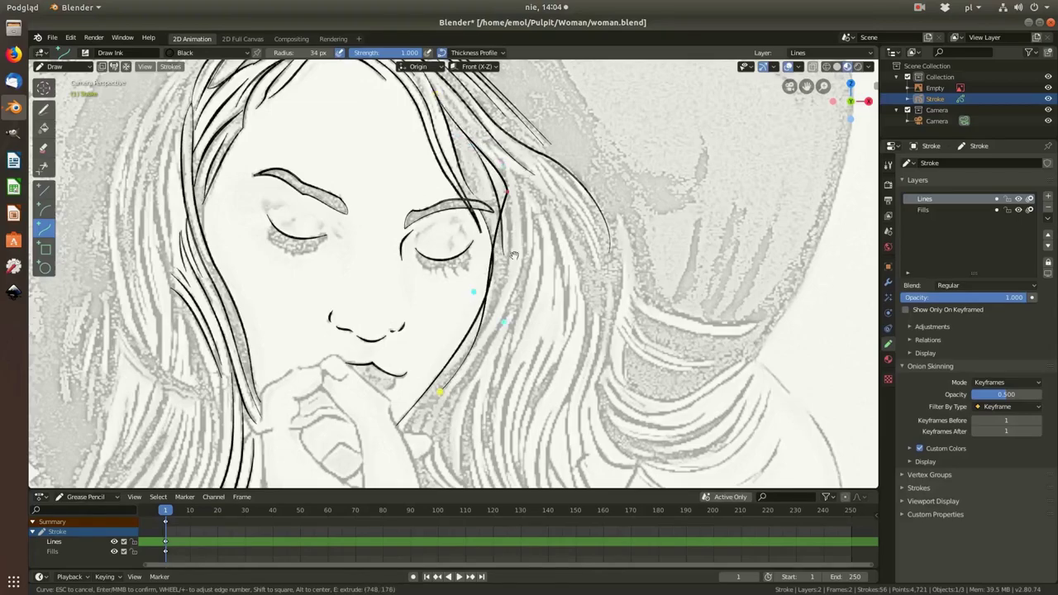
key(Return)
Step: Add one more strand inside the hair
scroll(467, 416, down, 3)
scroll(467, 416, up, 2)
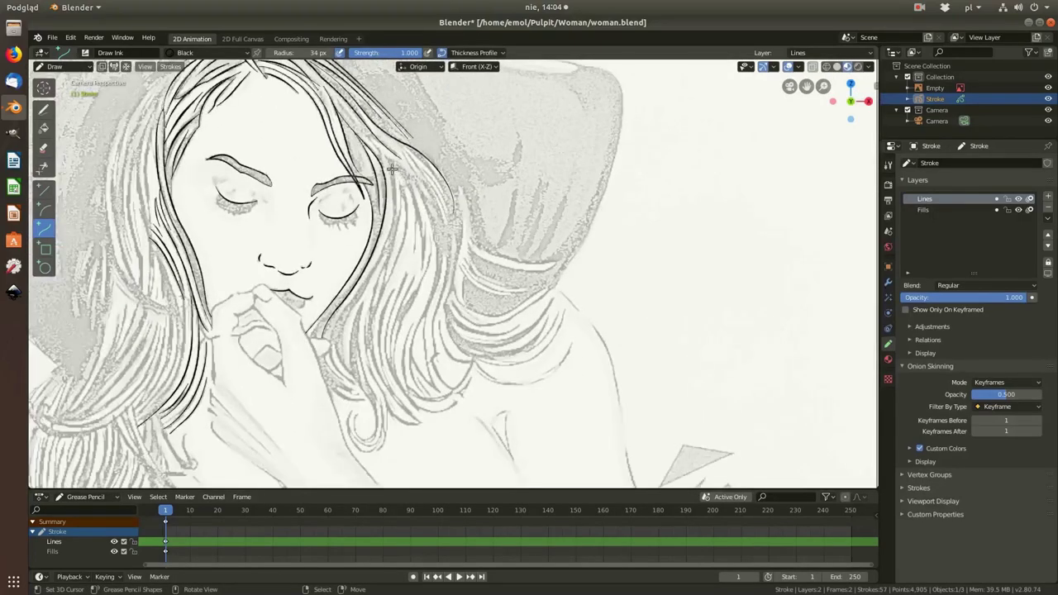
drag(329, 88, 381, 156)
key(Return)
scroll(385, 155, down, 3)
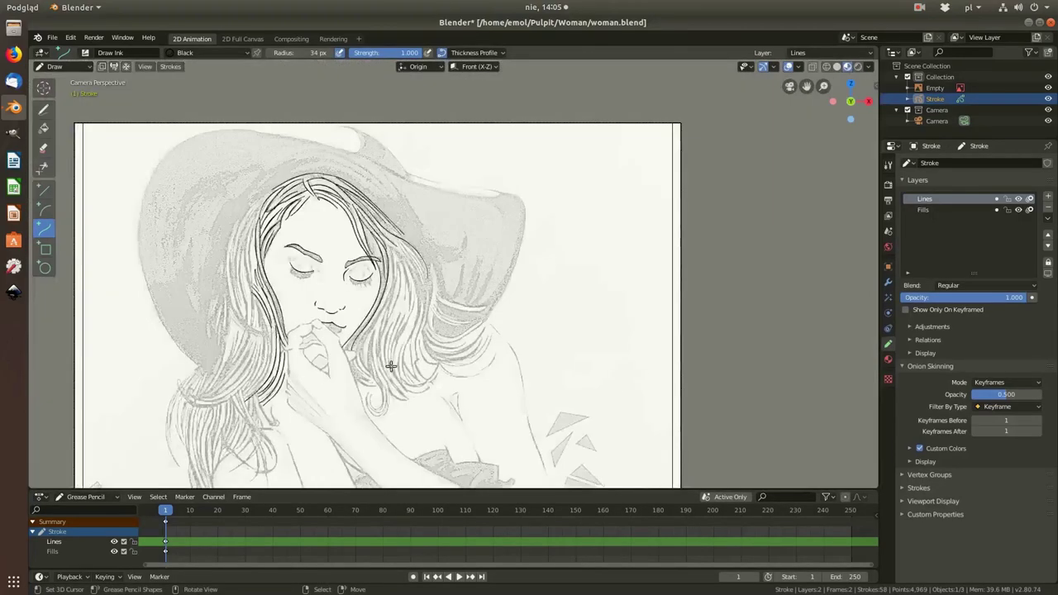
scroll(386, 157, up, 5)
scroll(387, 162, down, 1)
Step: Ink a long hair strand down the left side
drag(386, 162, 375, 469)
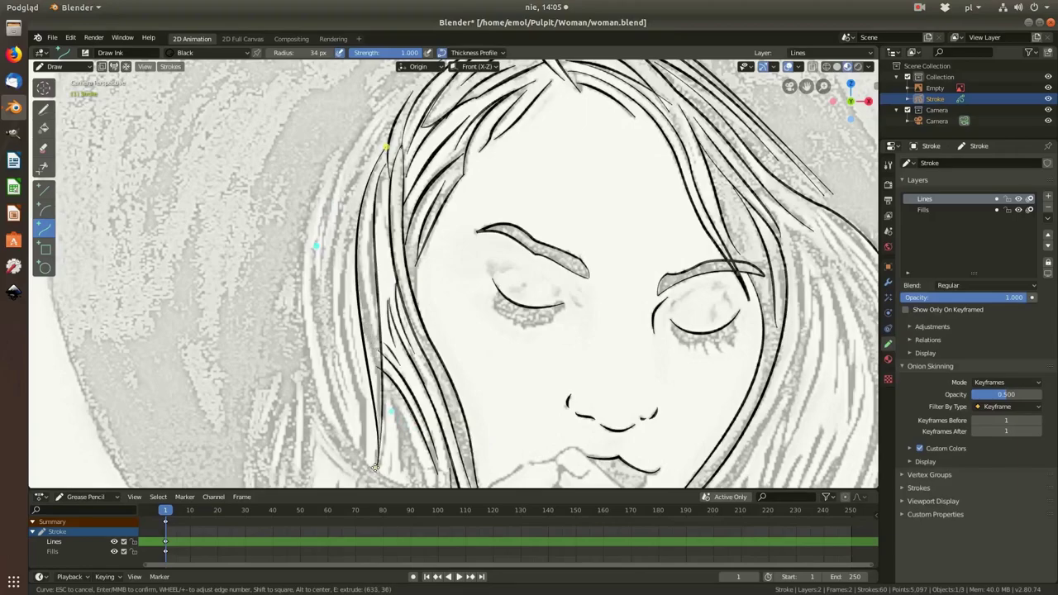
key(Return)
scroll(375, 468, down, 3)
scroll(413, 372, down, 3)
scroll(494, 288, up, 4)
scroll(391, 244, up, 4)
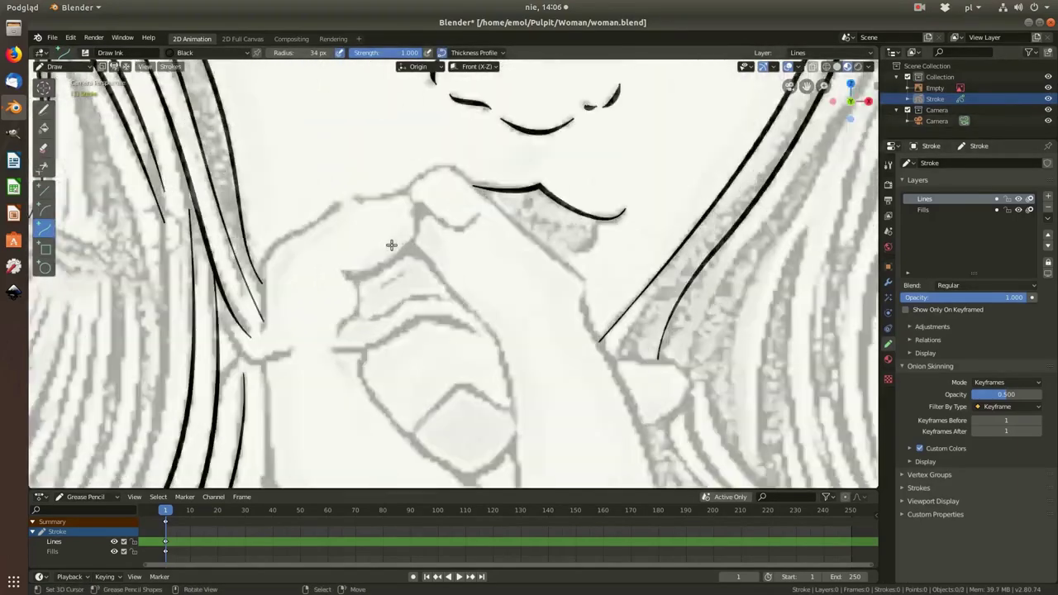
scroll(391, 245, up, 1)
Step: Outline the finger under the lips and the edge of the next finger, extruding extra segments
drag(340, 187, 408, 187)
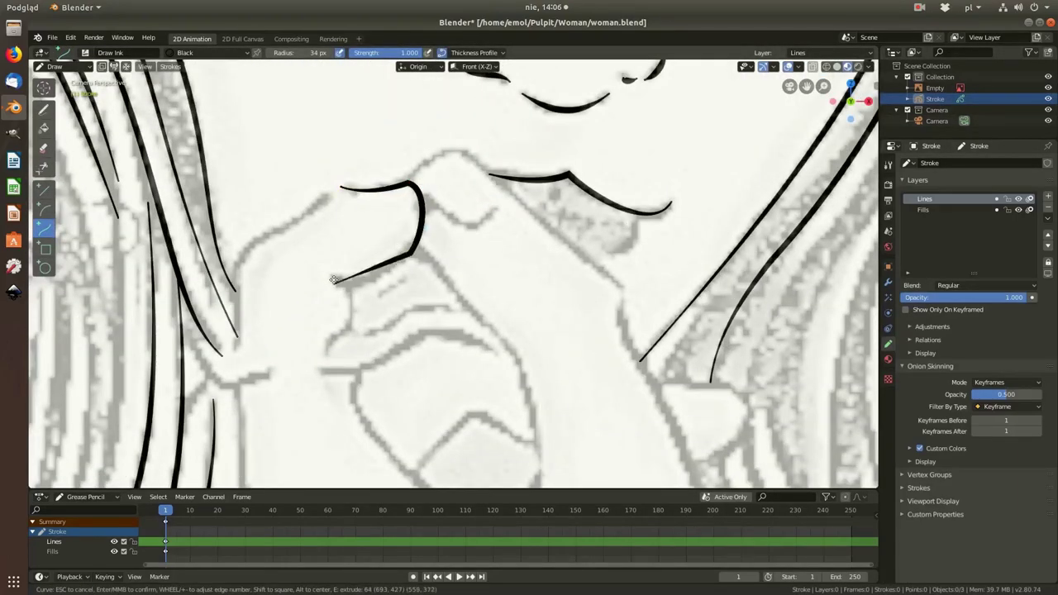
key(e)
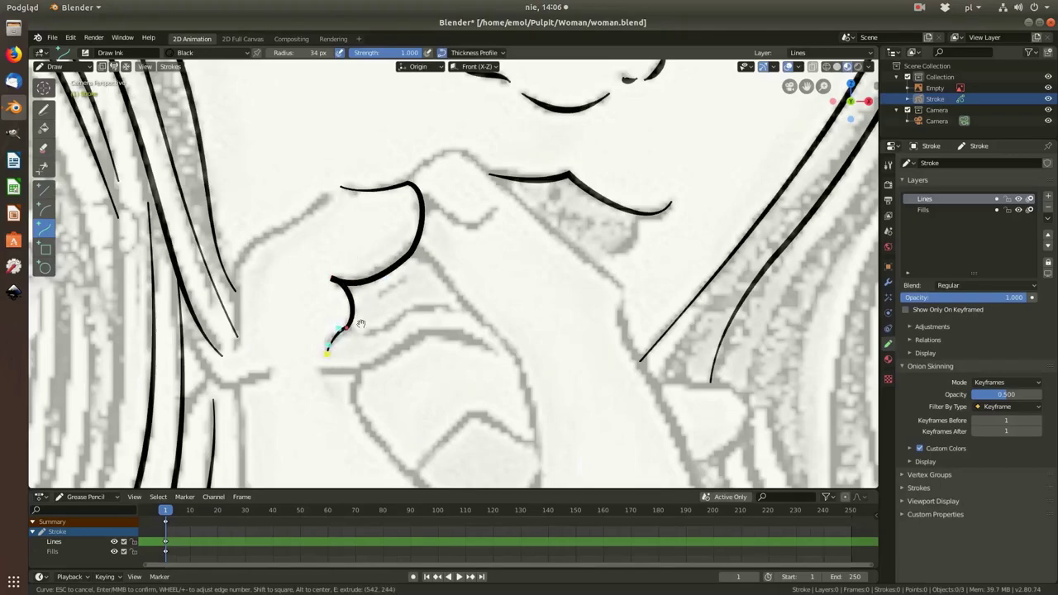
key(Return)
scroll(362, 323, down, 3)
scroll(392, 292, up, 3)
drag(353, 269, 371, 321)
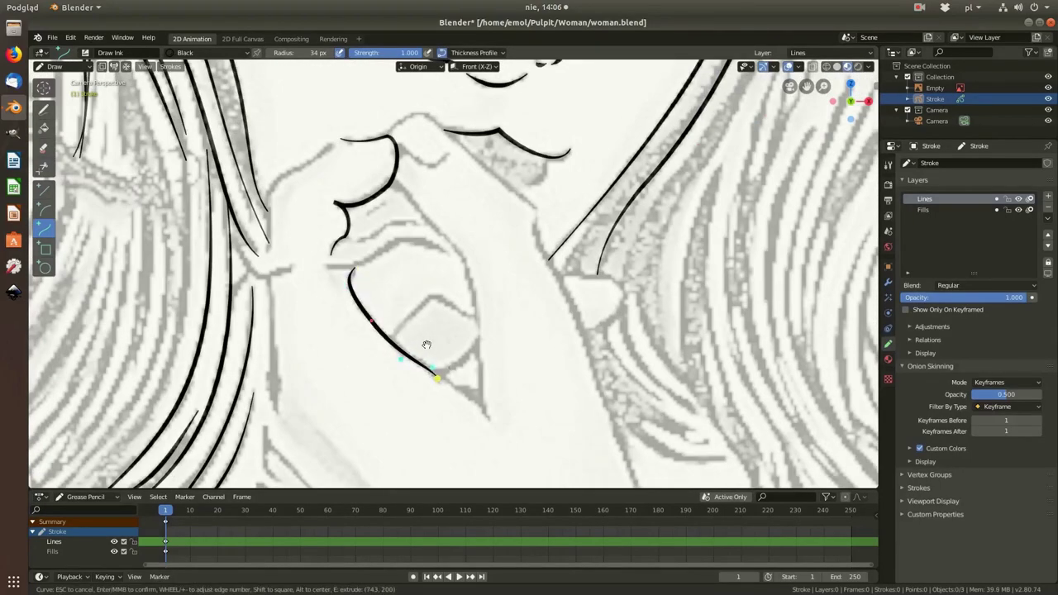
key(e)
key(Return)
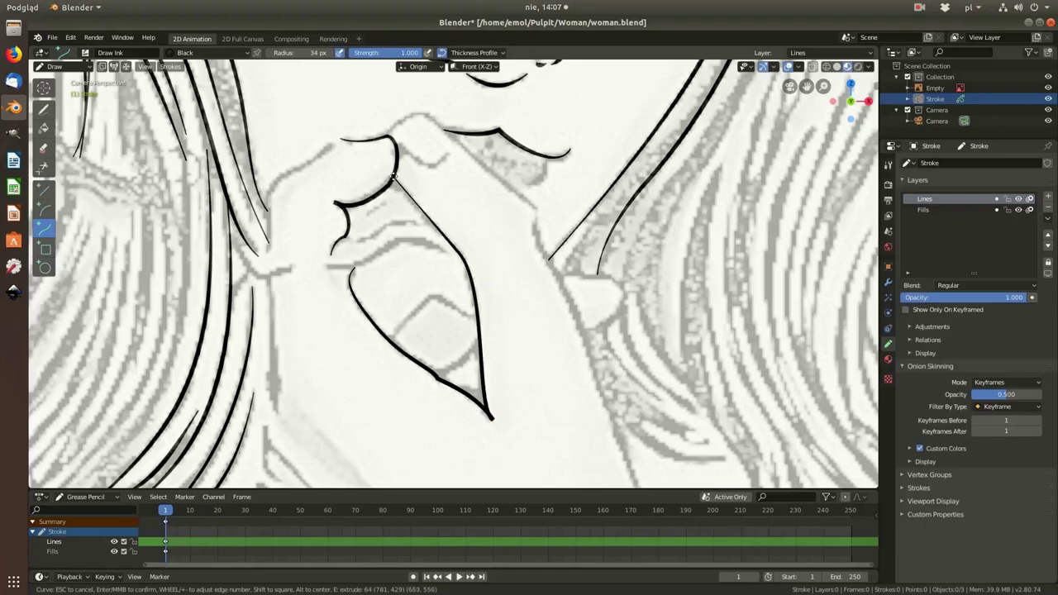
Step: Draw an extended knuckle curve and begin the wrist edge beside the hair
scroll(463, 248, down, 3)
scroll(421, 187, up, 4)
drag(343, 212, 423, 180)
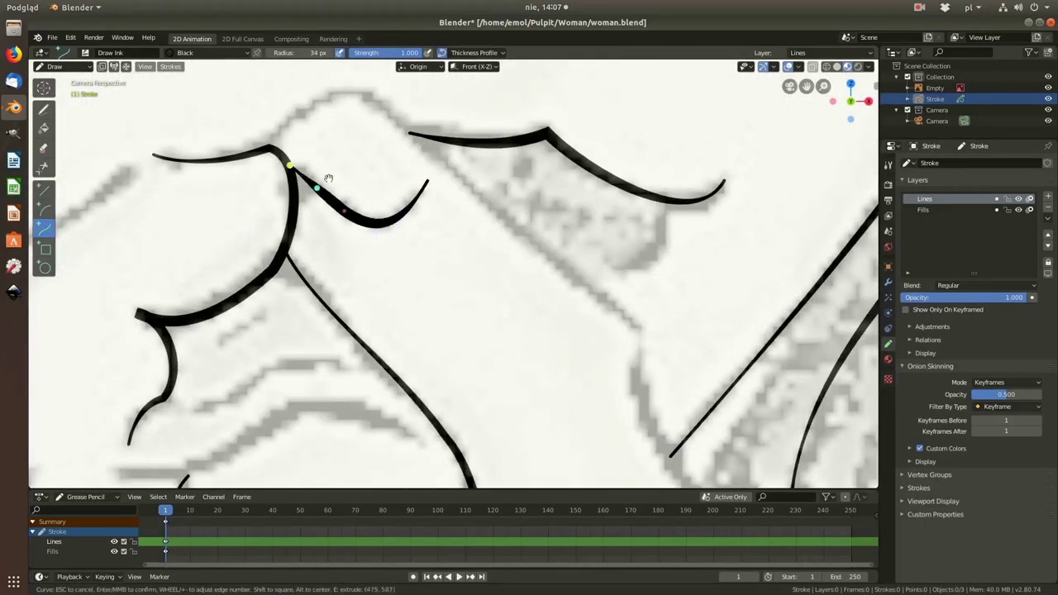
key(e)
key(Return)
scroll(532, 203, down, 4)
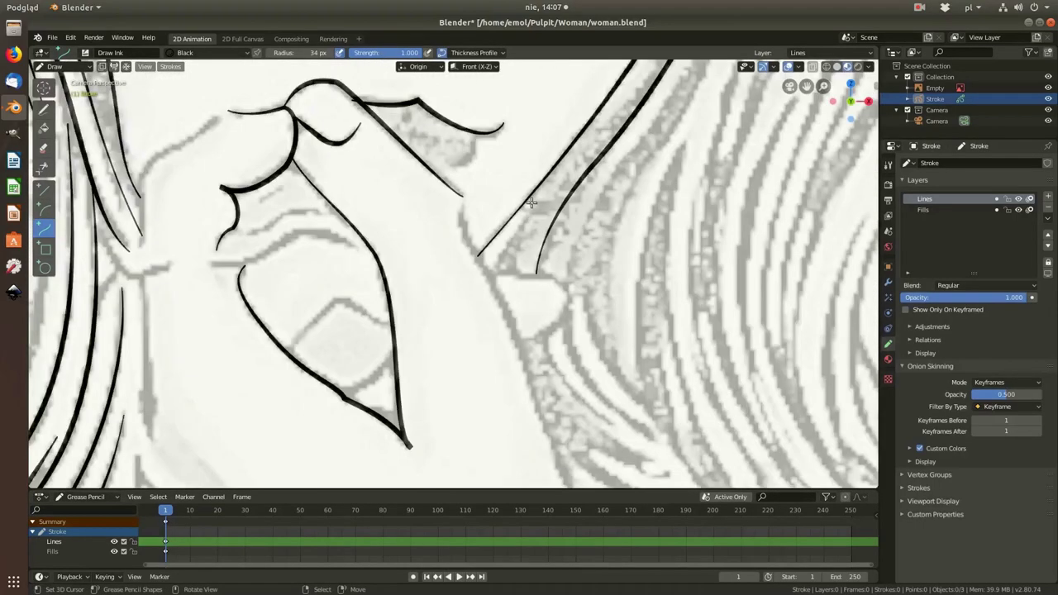
scroll(532, 202, down, 2)
drag(465, 204, 510, 308)
scroll(510, 308, down, 6)
scroll(357, 217, up, 3)
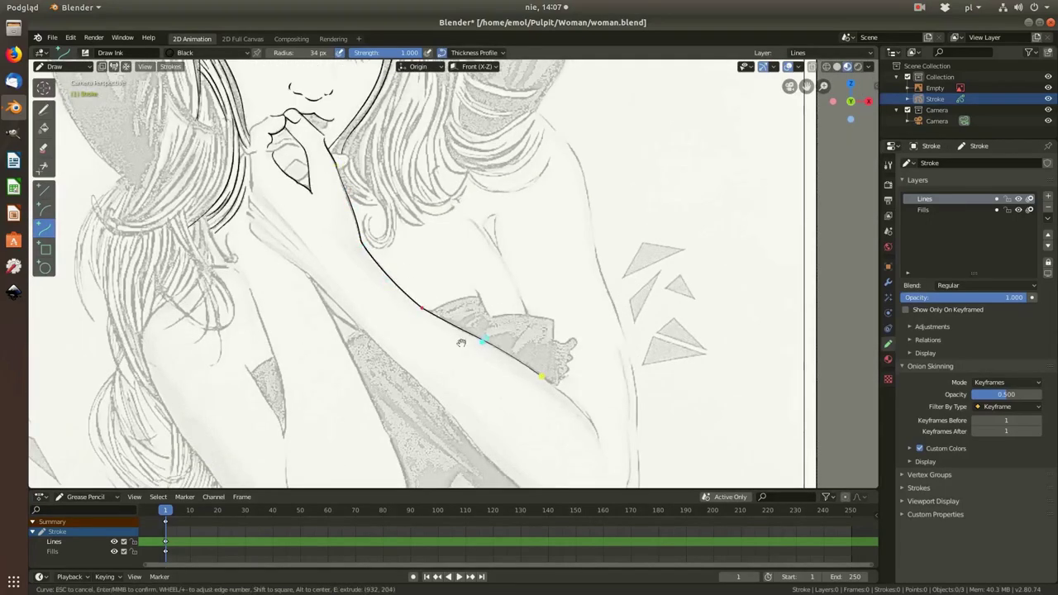
Step: Ink a Curve line continuing the forearm down toward the elbow
scroll(479, 373, up, 3)
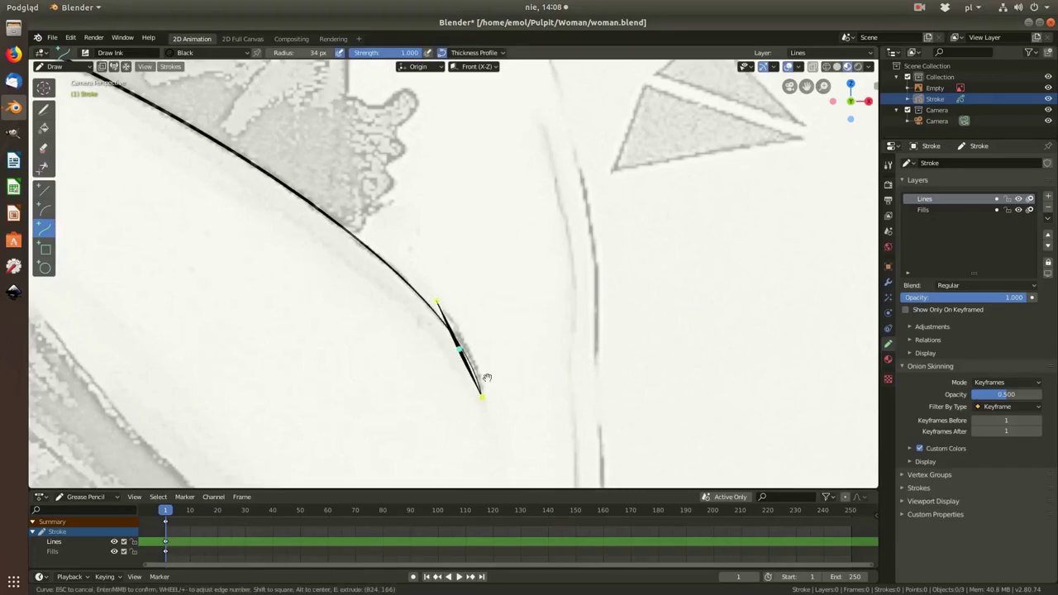
scroll(471, 253, down, 5)
scroll(331, 231, up, 4)
drag(261, 176, 296, 206)
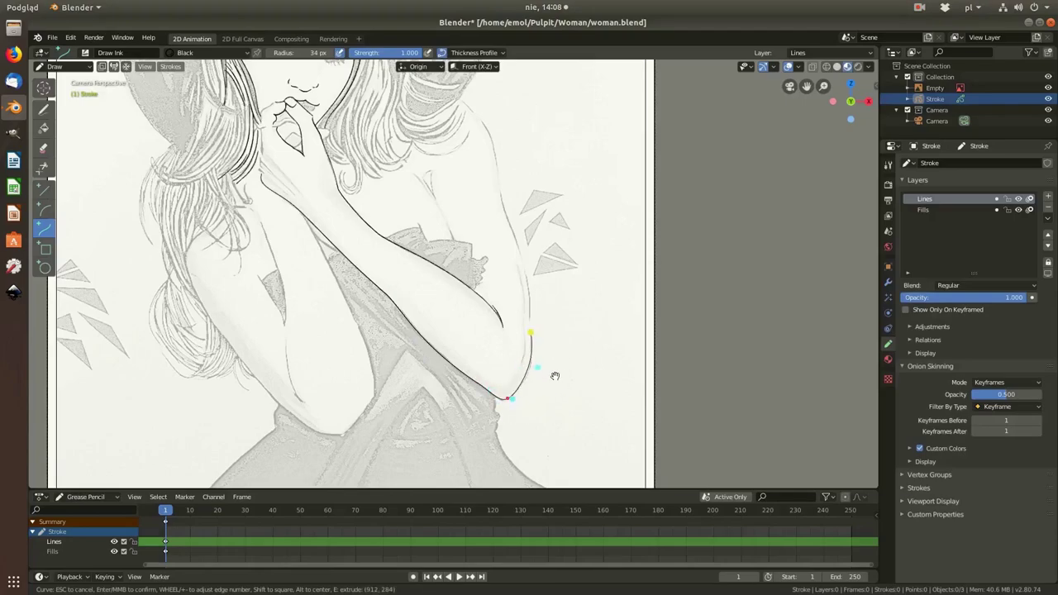
key(Return)
Step: Ink short curves along the shoulder edge, confirming each, then check the frame
scroll(530, 333, down, 5)
scroll(391, 101, up, 6)
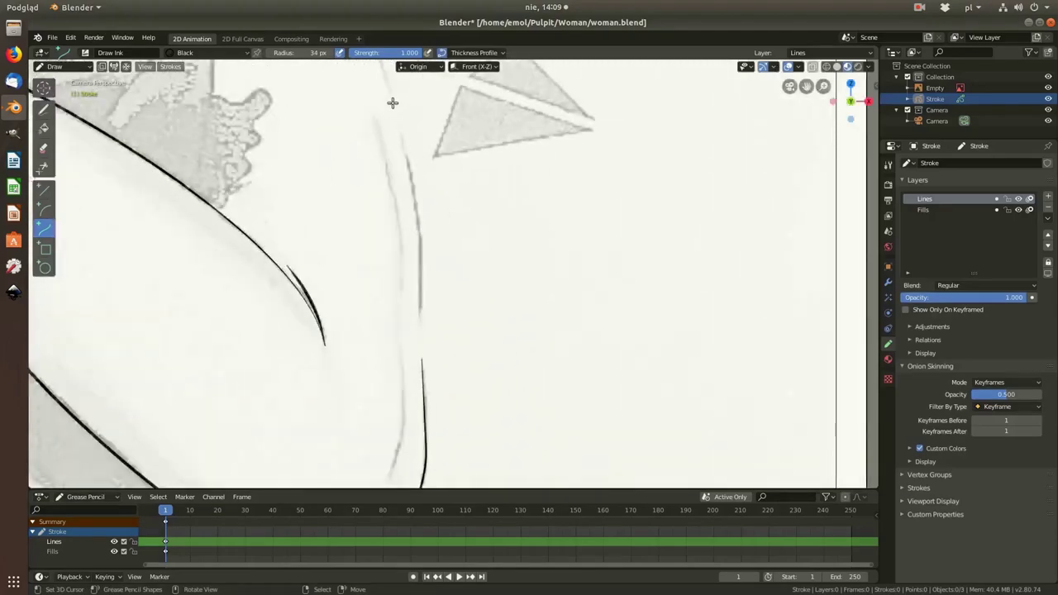
drag(392, 102, 405, 132)
key(Return)
scroll(354, 141, down, 1)
key(Return)
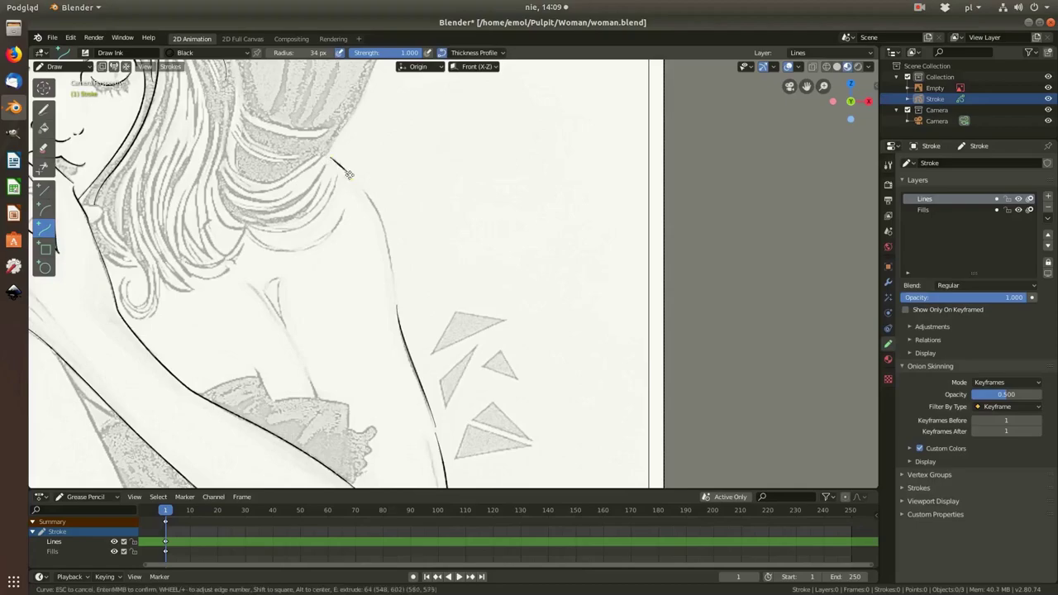
scroll(366, 192, down, 1)
key(Return)
scroll(373, 203, down, 5)
scroll(281, 175, up, 5)
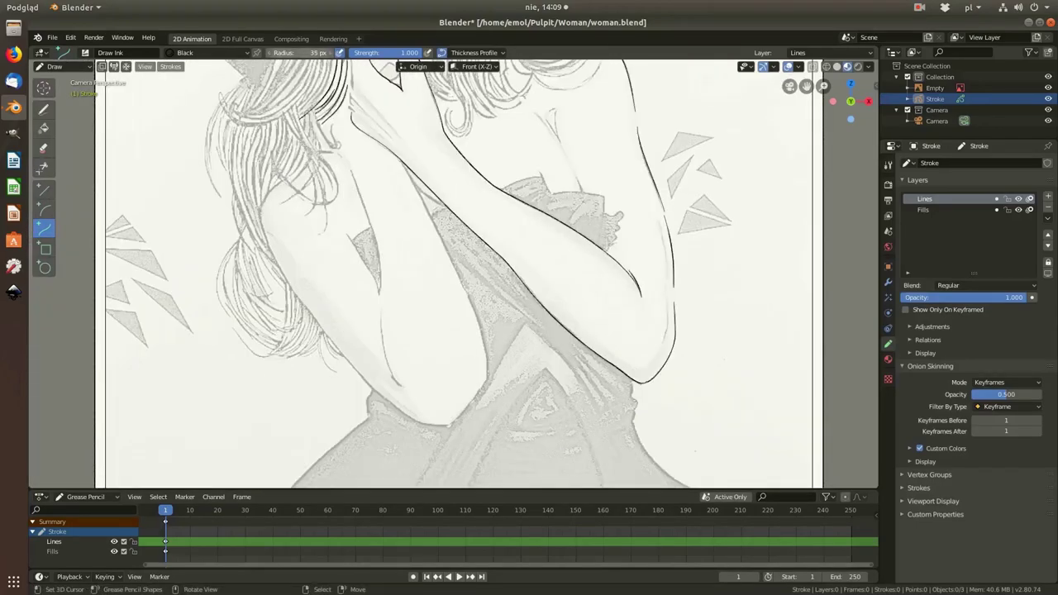
scroll(291, 184, down, 4)
scroll(291, 183, up, 3)
scroll(291, 184, down, 2)
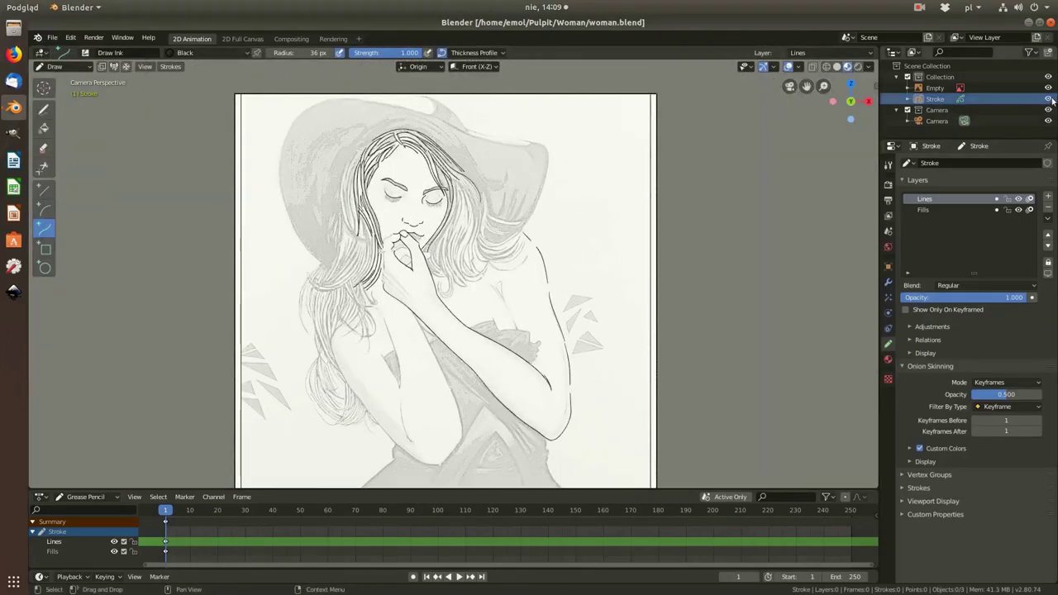
scroll(538, 264, up, 4)
Step: Ink the hand details: hand-hair line, finger crease, knuckle bump and fingernail line
scroll(328, 218, up, 2)
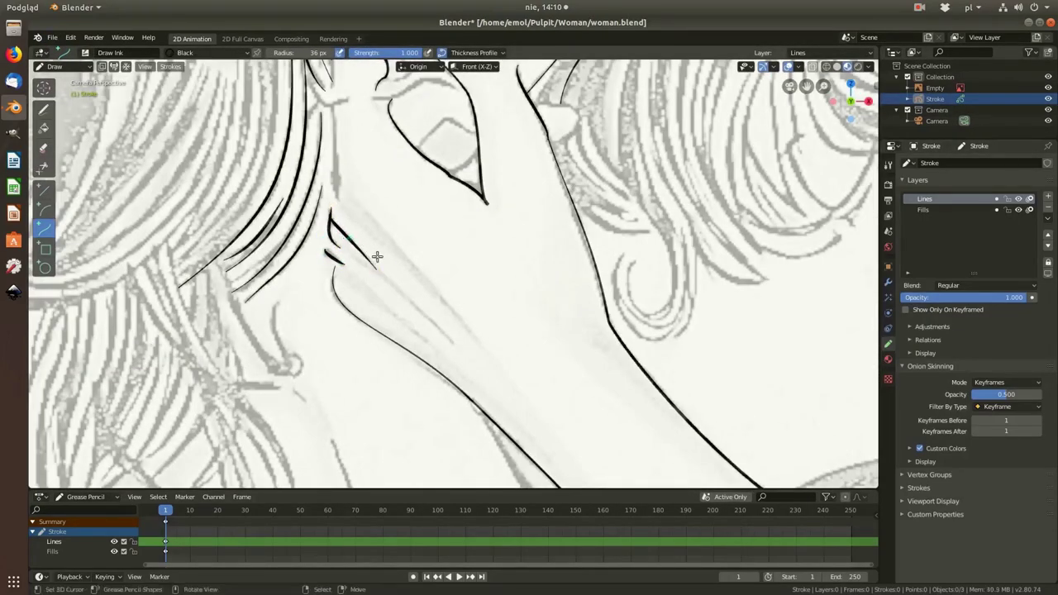
scroll(377, 257, down, 2)
scroll(356, 273, down, 2)
scroll(330, 223, up, 4)
drag(368, 200, 294, 251)
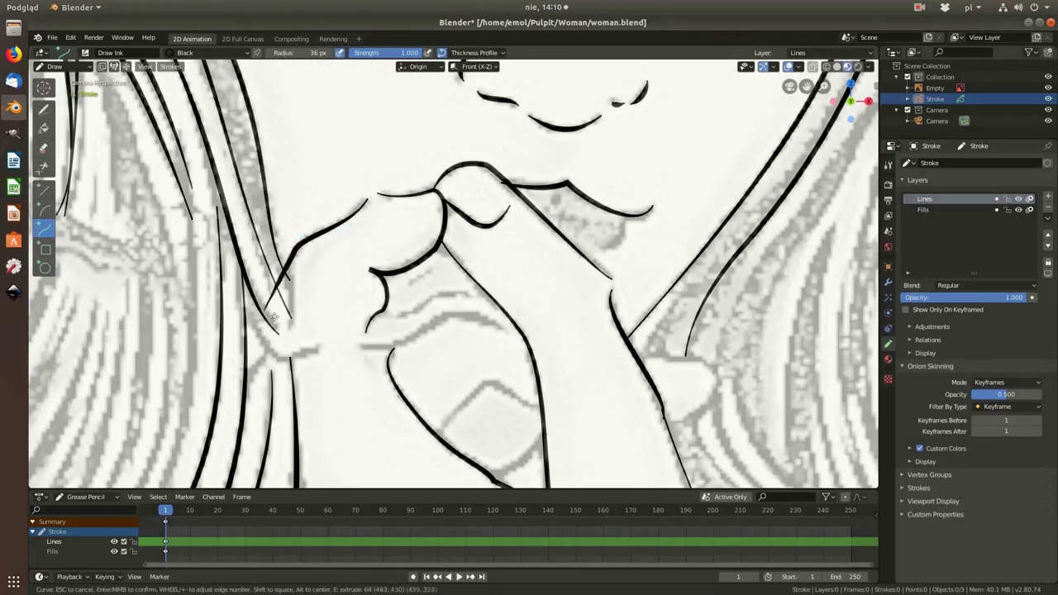
scroll(324, 241, down, 3)
scroll(273, 273, up, 3)
drag(256, 281, 257, 283)
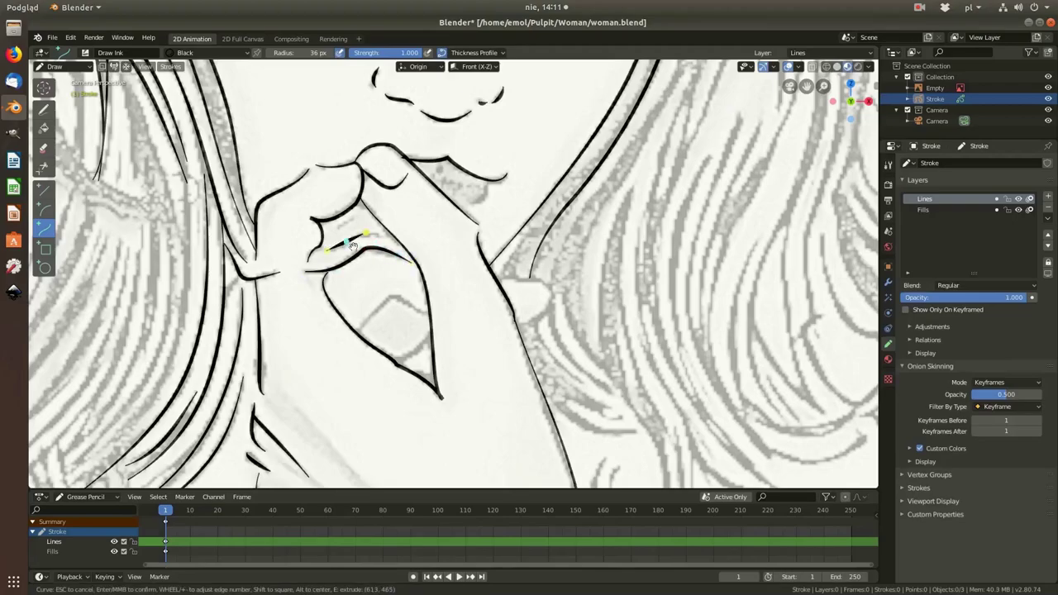
drag(516, 202, 573, 217)
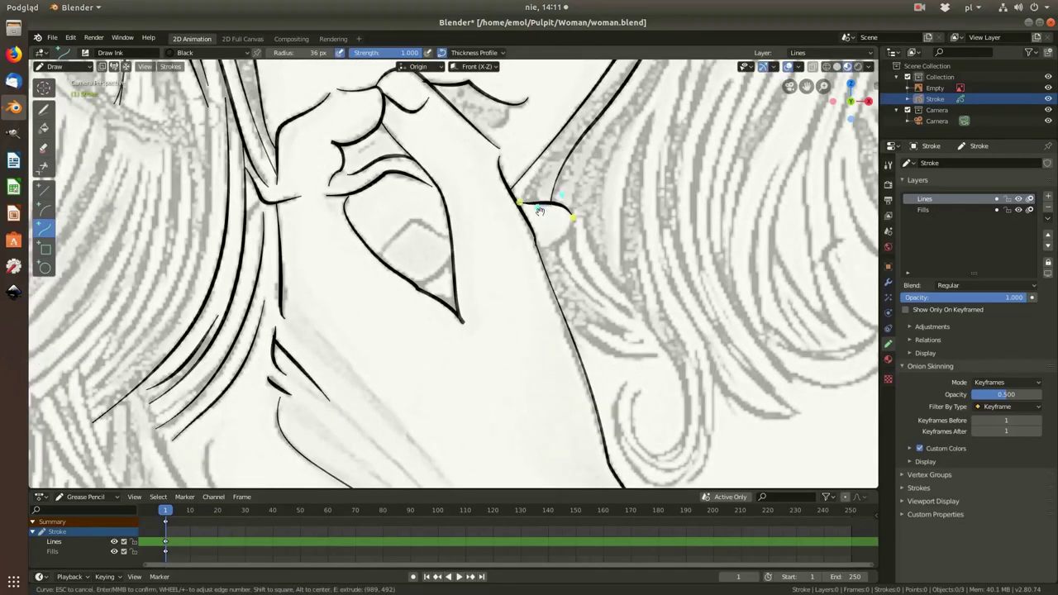
drag(379, 252, 419, 217)
key(Return)
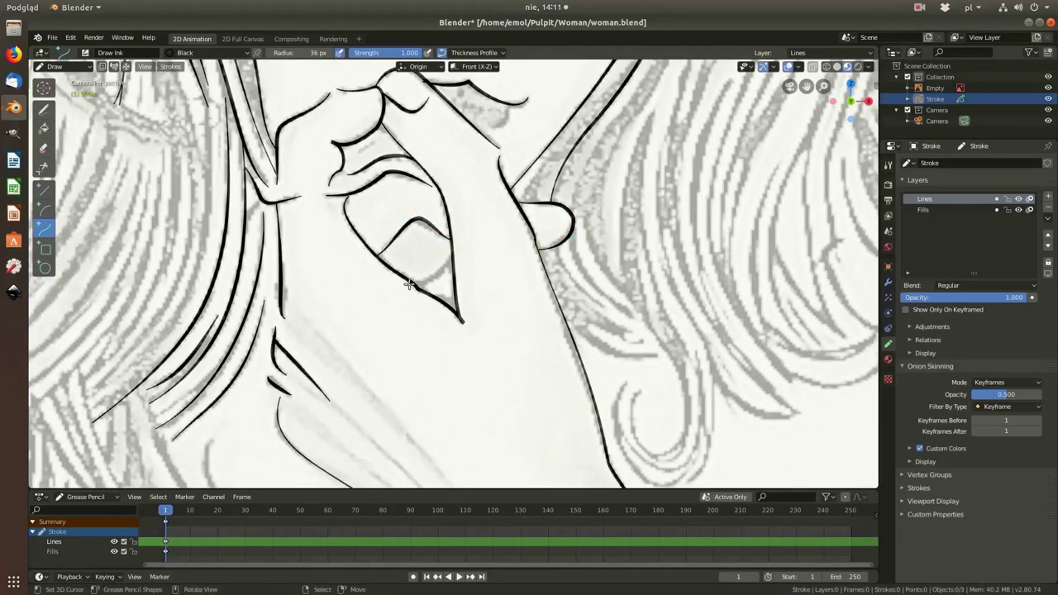
Step: Ink two short V-shaped detail strokes at the neck
mouse_move(409, 285)
mouse_down()
mouse_move(454, 252)
mouse_move(453, 323)
mouse_up()
scroll(445, 289, down, 5)
scroll(445, 290, down, 2)
scroll(445, 290, up, 4)
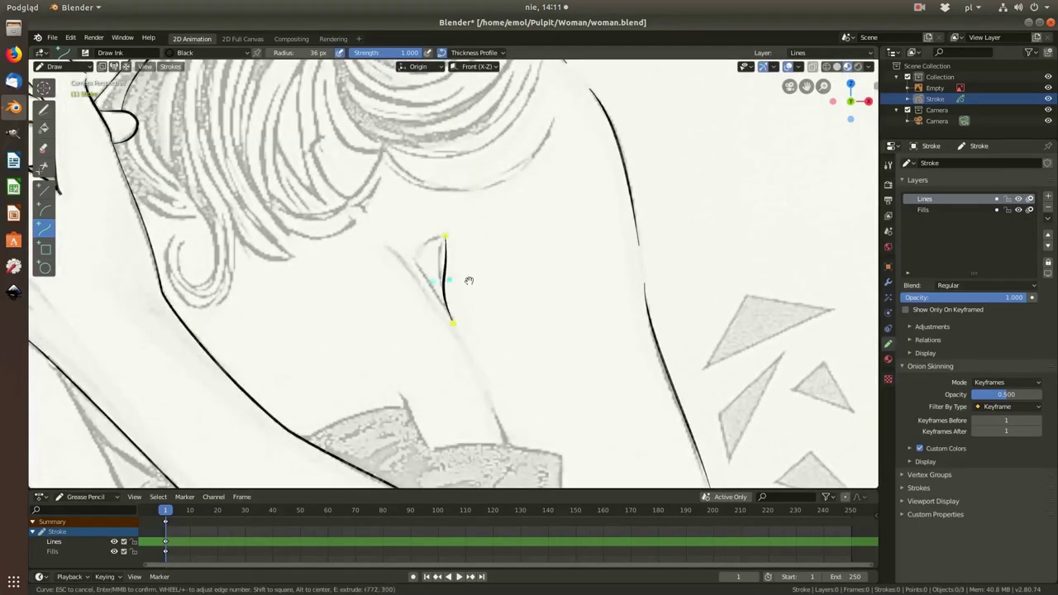
key(Return)
mouse_move(417, 240)
mouse_down()
mouse_move(439, 303)
mouse_move(389, 236)
mouse_move(446, 163)
mouse_up()
key(Return)
Step: Ink two curves along the hairline on the shoulder
scroll(382, 253, up, 3)
scroll(428, 281, down, 3)
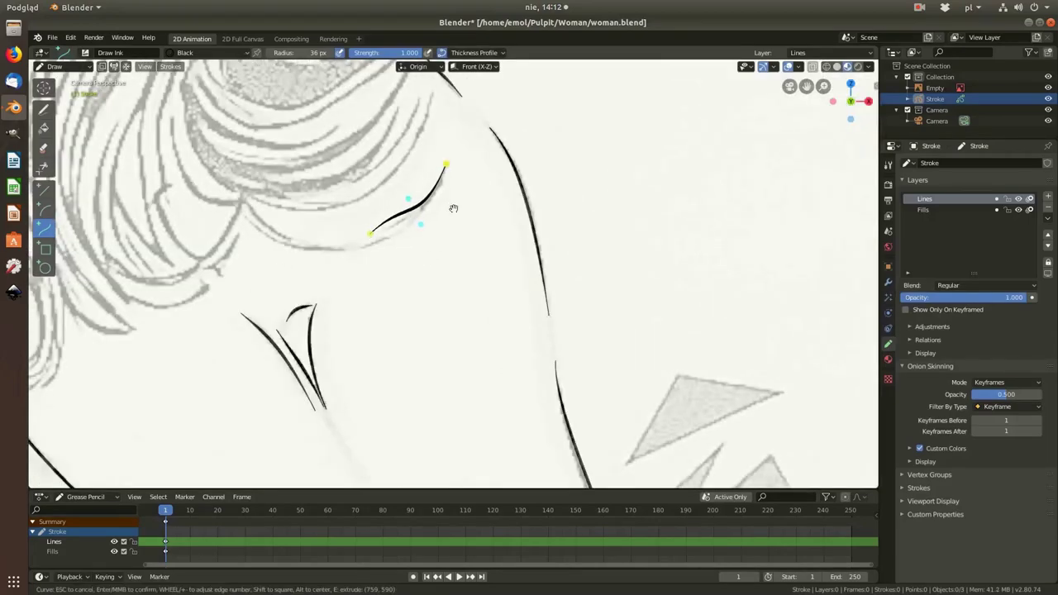
key(Return)
drag(244, 198, 322, 240)
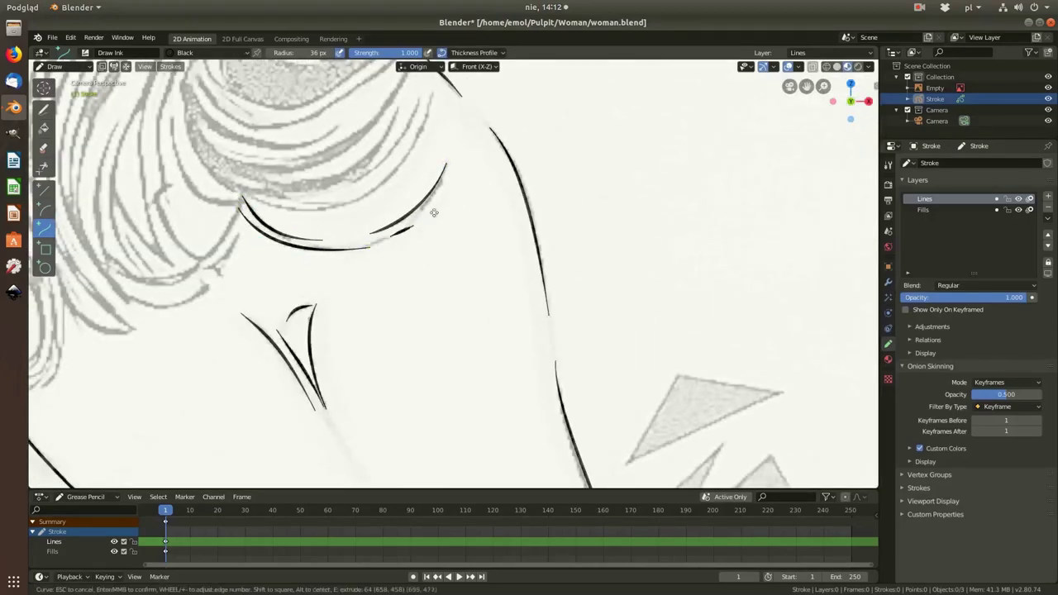
key(Return)
scroll(399, 222, down, 5)
scroll(389, 248, up, 6)
Step: Ink several hair strands beside the eye, pulling one strand's end down-left
drag(327, 109, 405, 345)
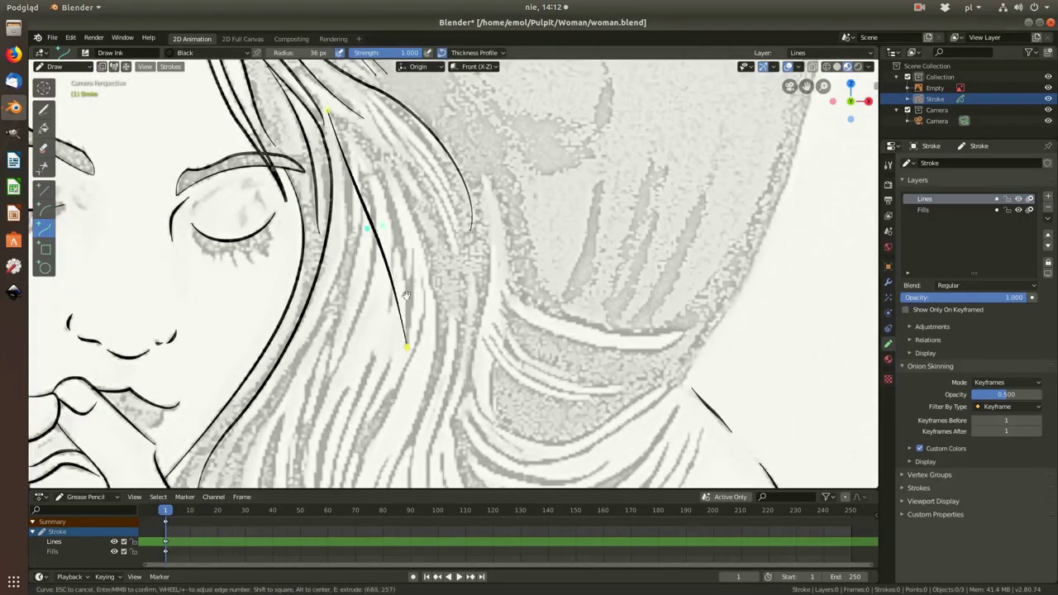
key(Return)
drag(400, 186, 384, 320)
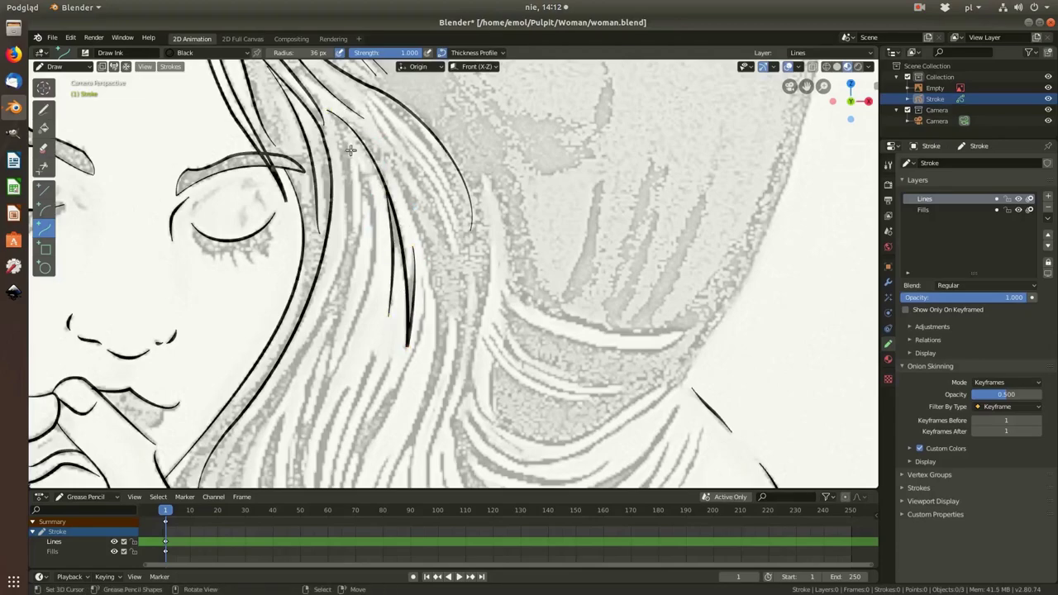
scroll(319, 325, down, 1)
drag(371, 239, 302, 380)
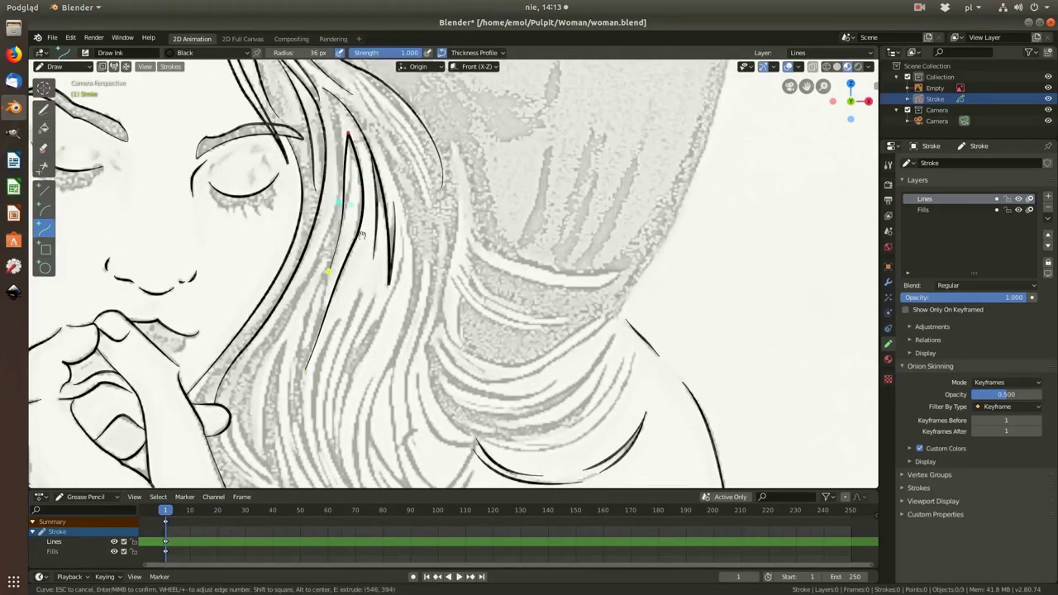
key(Return)
scroll(333, 273, down, 3)
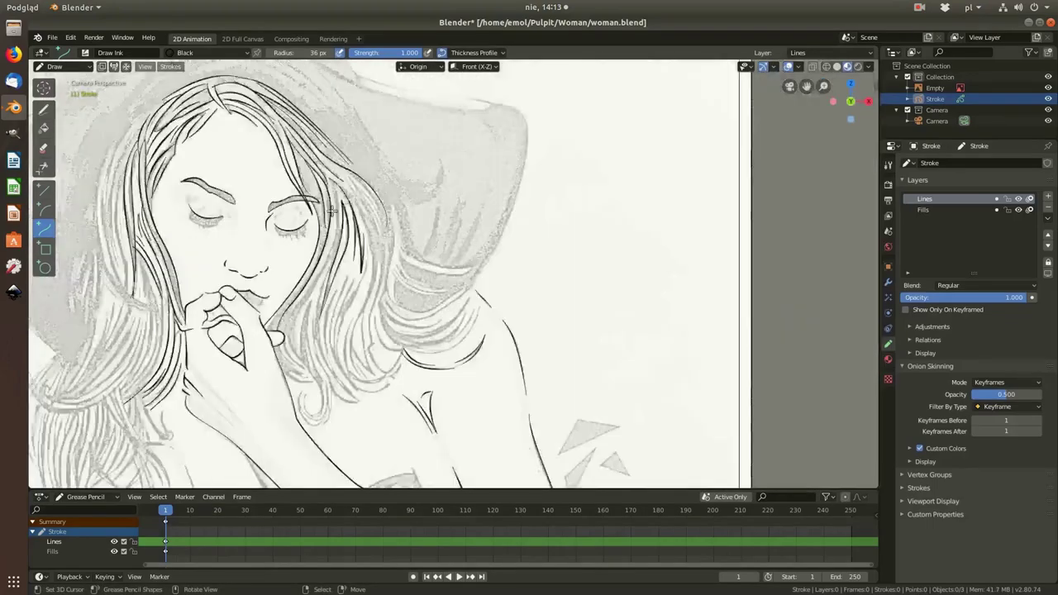
scroll(331, 248, up, 4)
drag(328, 150, 316, 282)
key(Return)
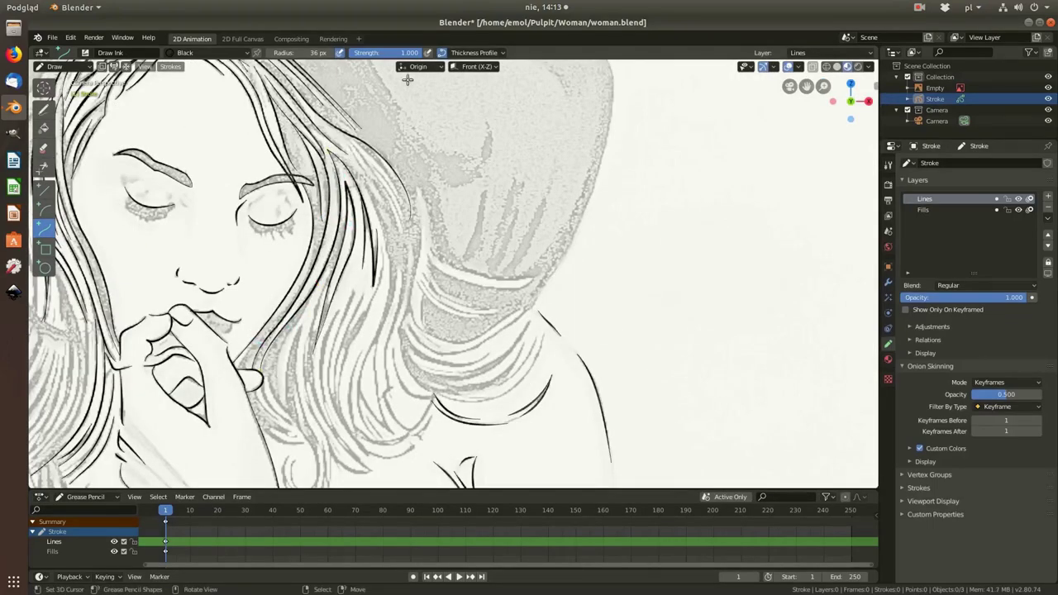
Step: Ink another hair strand, bending its curve to fit the strand outline
scroll(330, 314, down, 3)
scroll(355, 298, up, 3)
drag(406, 209, 386, 296)
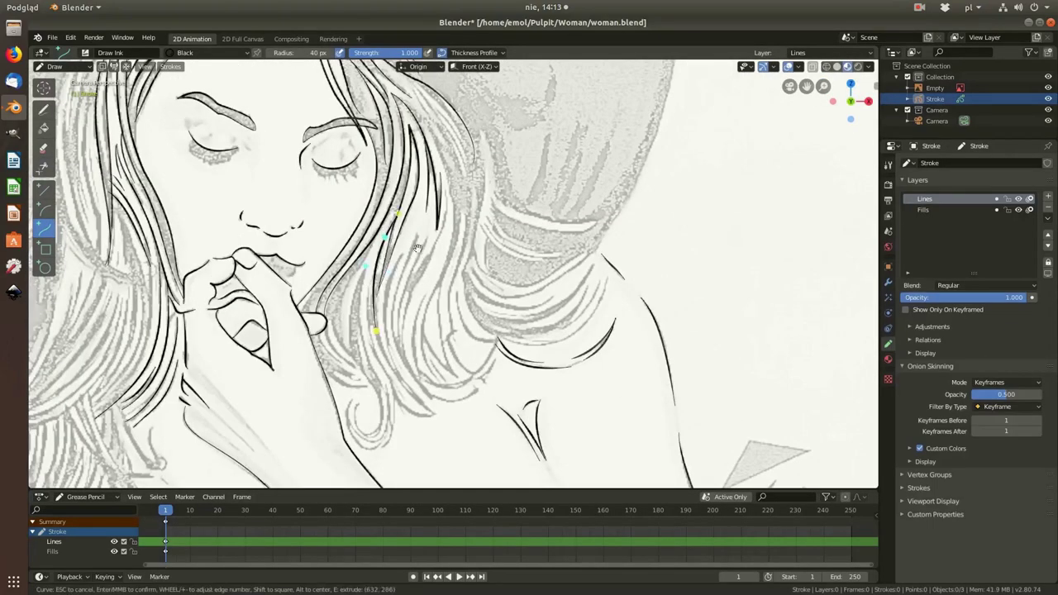
mouse_move(434, 413)
mouse_down()
mouse_move(386, 261)
mouse_move(479, 293)
mouse_up()
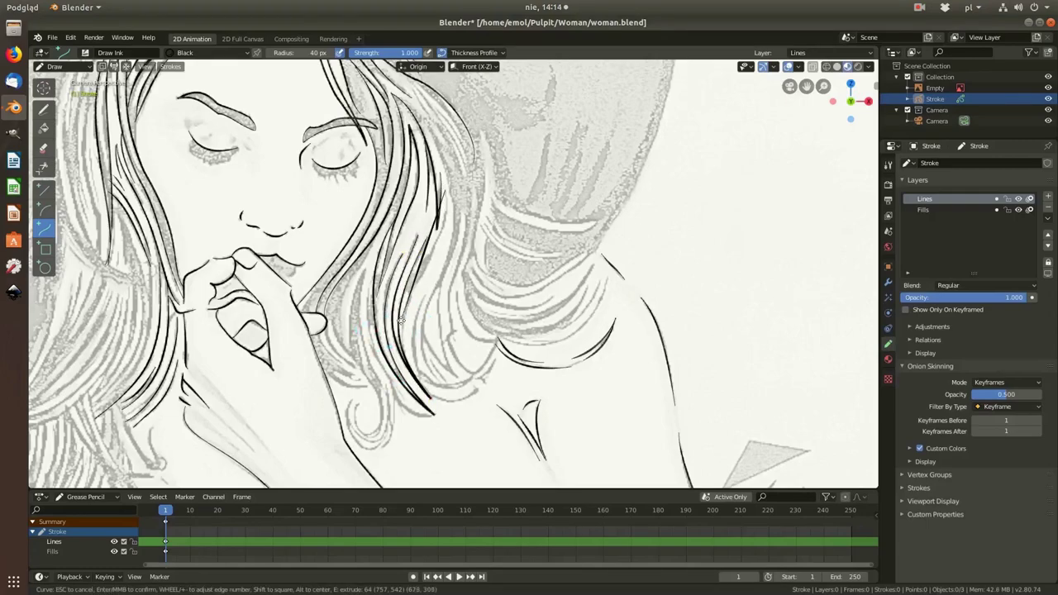
drag(401, 319, 452, 310)
scroll(484, 288, down, 2)
scroll(314, 225, up, 4)
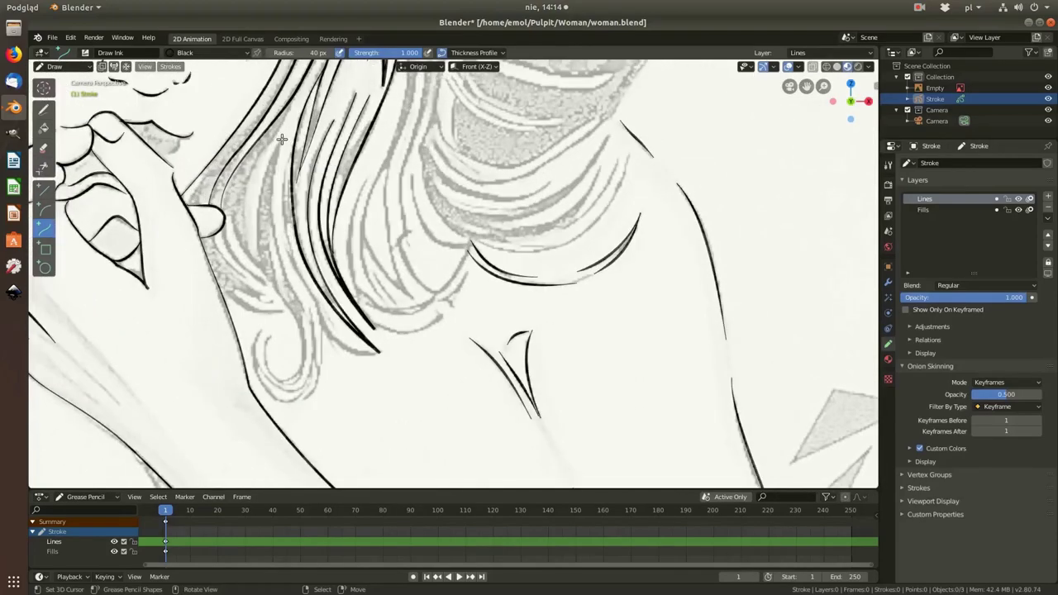
drag(315, 224, 291, 249)
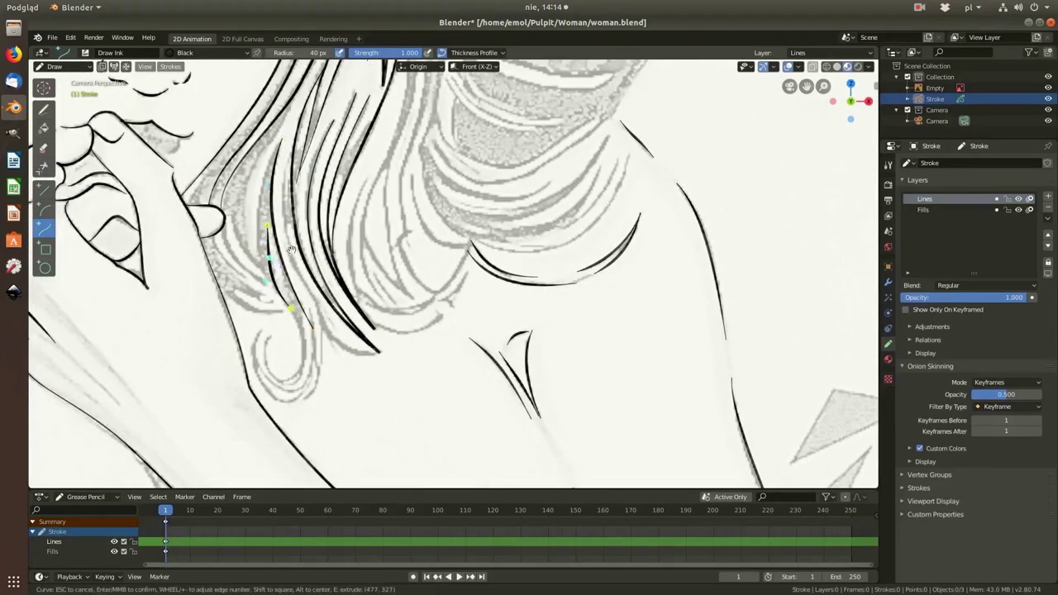
key(Return)
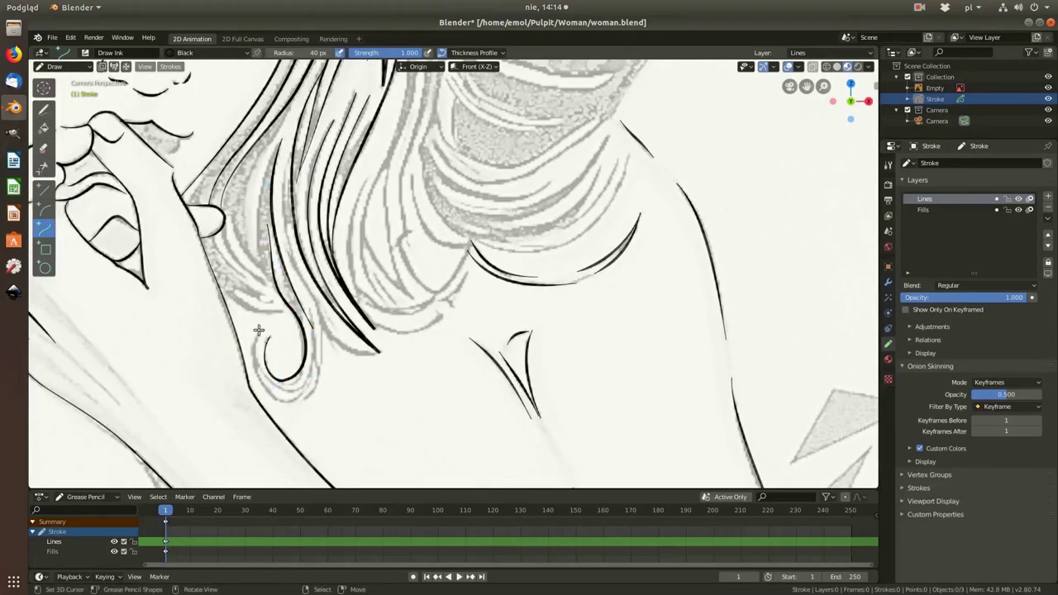
Step: Ink the hair curl, fit the whole camera frame in view and save the file
drag(315, 381, 267, 391)
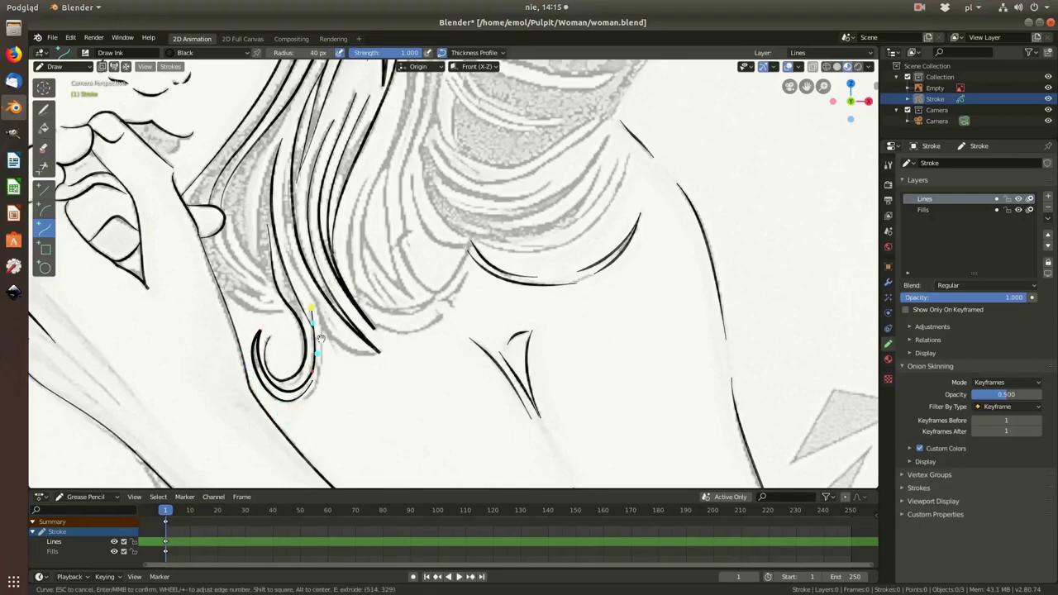
key(Return)
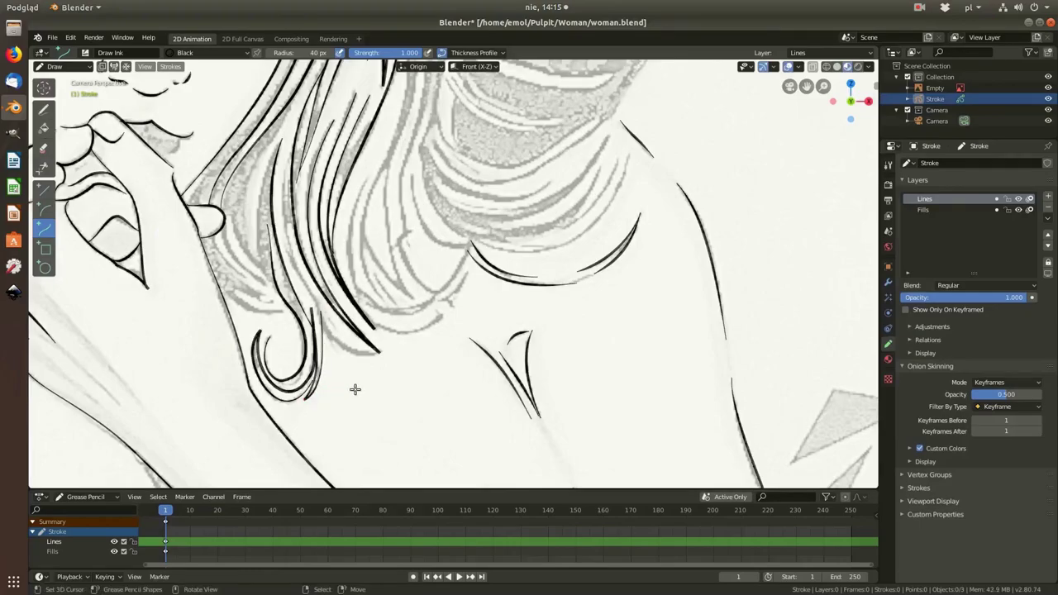
key(Home)
key(ctrl+s)
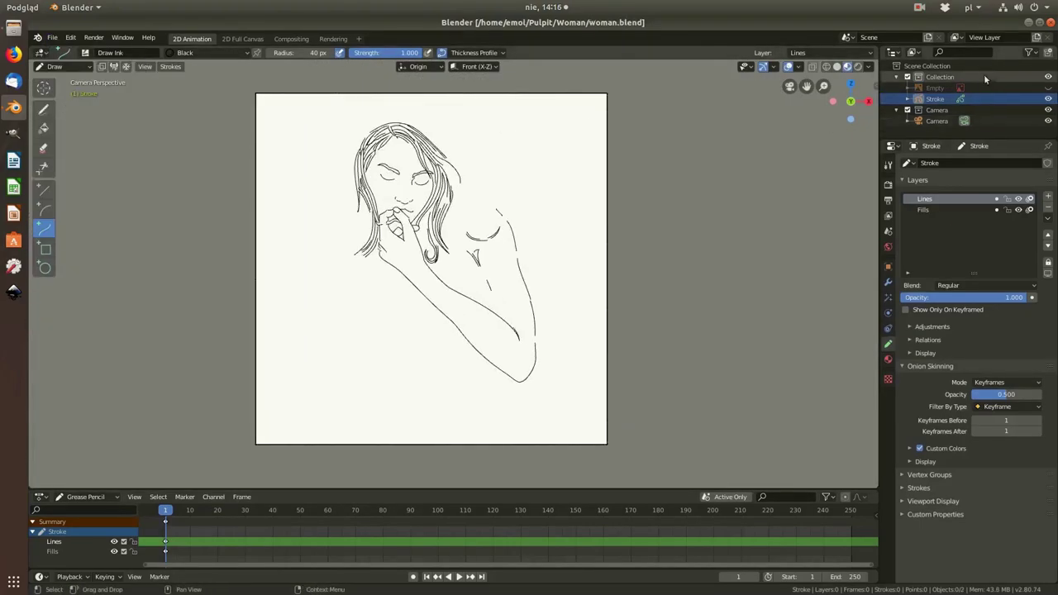
Step: Unhide the reference photo Empty in the Outliner and zoom in
click(1048, 87)
scroll(448, 269, up, 5)
scroll(447, 268, up, 4)
Step: Ink a hair strand beside the cheek, reshaping the curve near the finger
drag(320, 334, 358, 389)
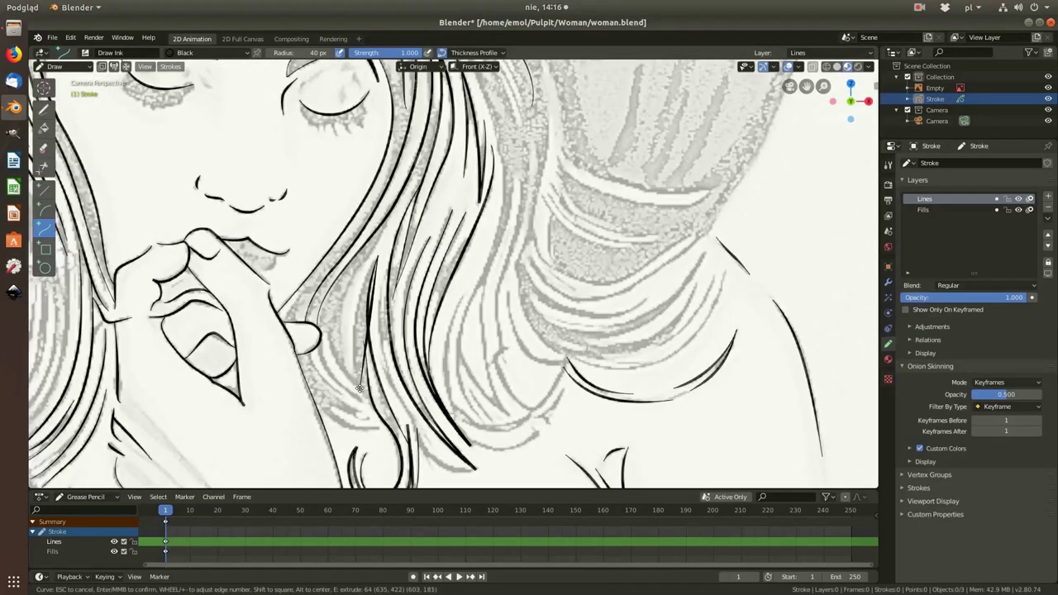
drag(395, 244, 365, 287)
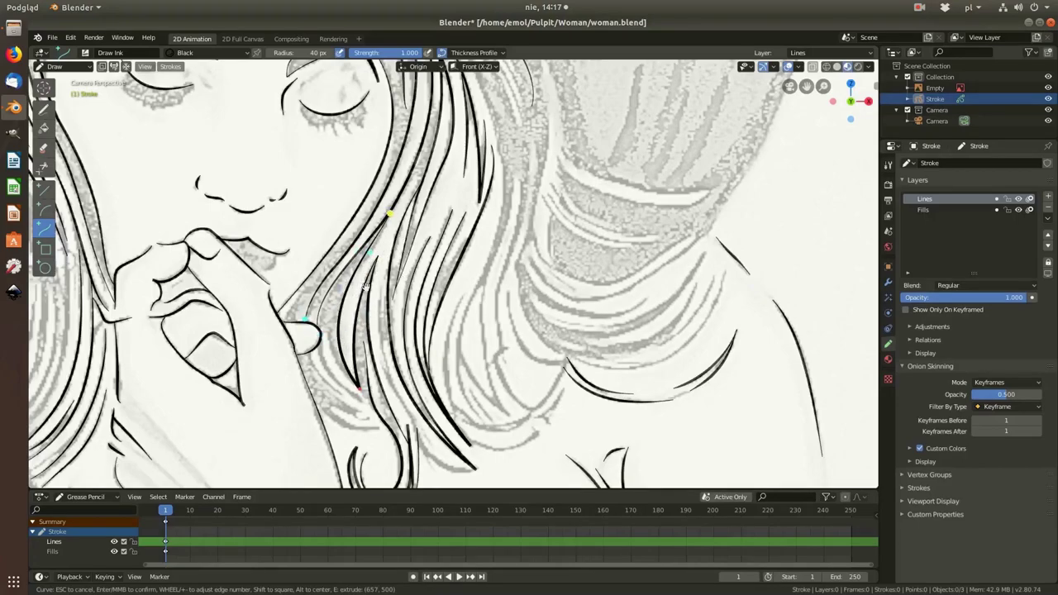
shift+middle_drag(352, 289, 323, 244)
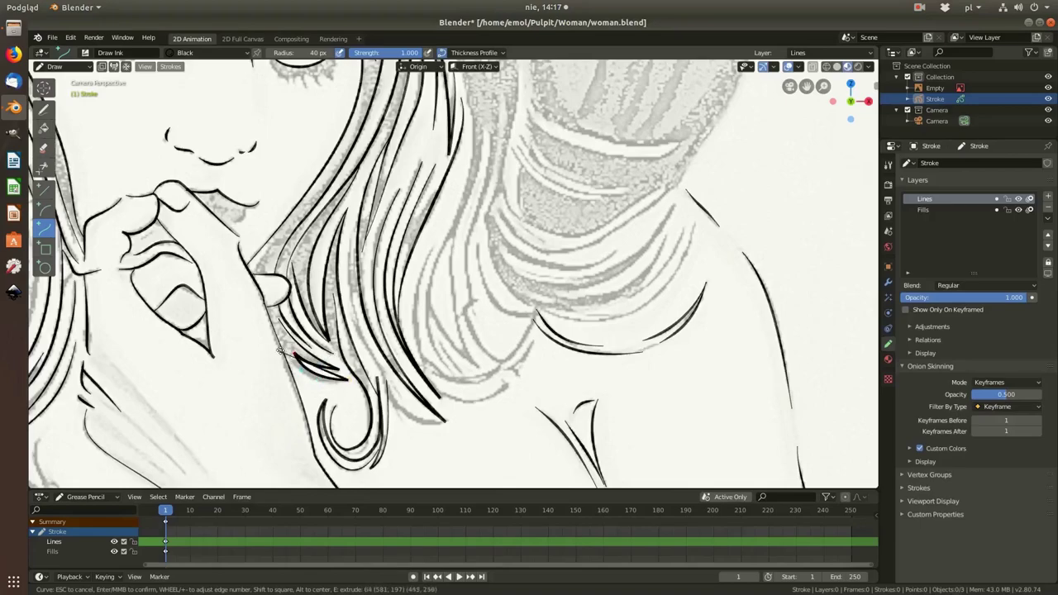
key(Return)
scroll(391, 384, down, 5)
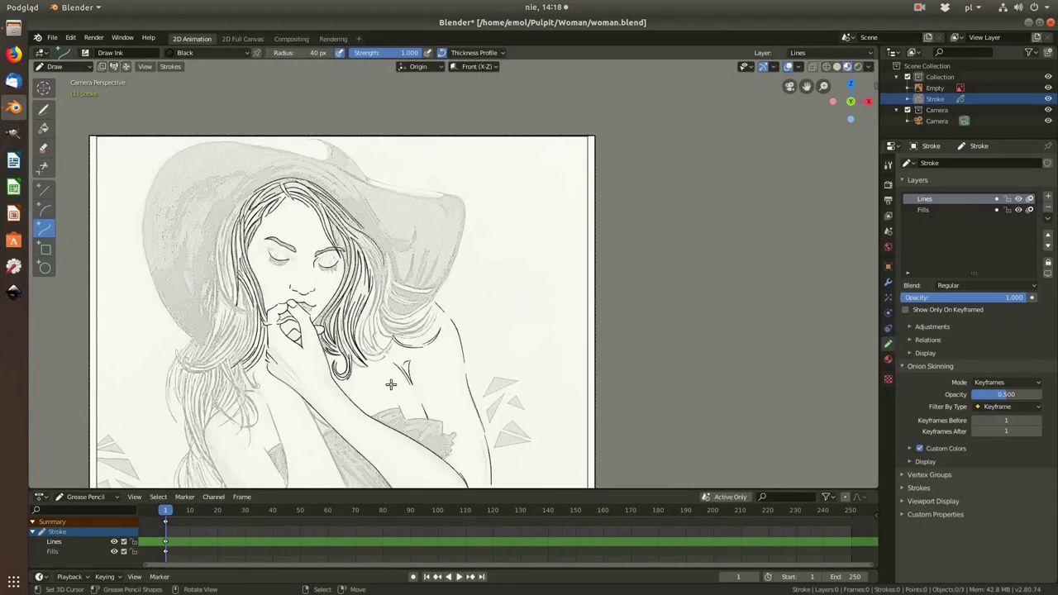
Step: Ink a new hair-strand curve near the shoulder
scroll(391, 385, up, 3)
scroll(217, 307, up, 4)
drag(144, 285, 153, 301)
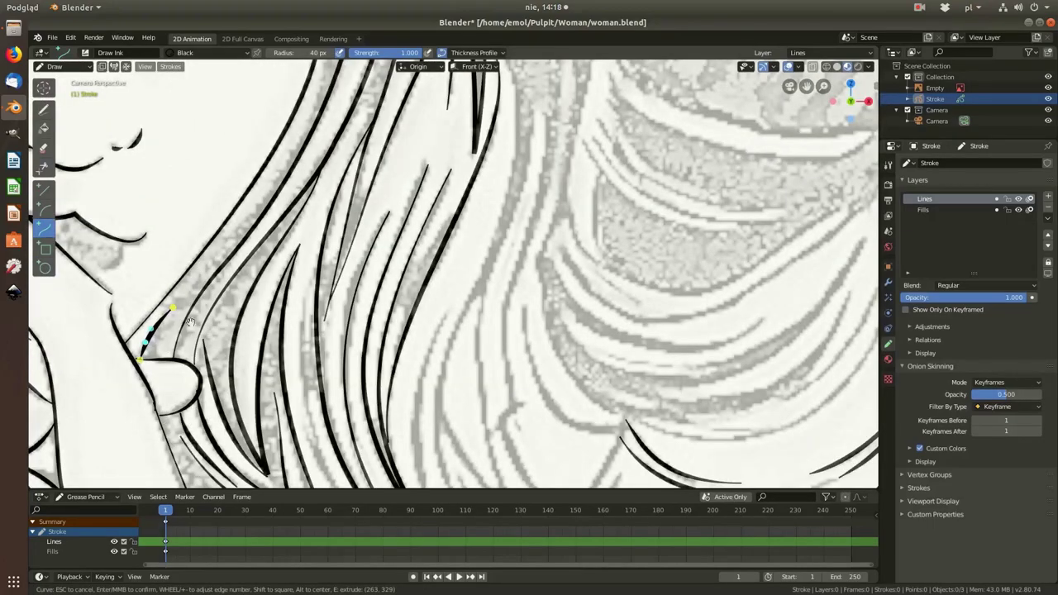
scroll(191, 323, down, 4)
scroll(282, 284, up, 2)
scroll(283, 284, up, 1)
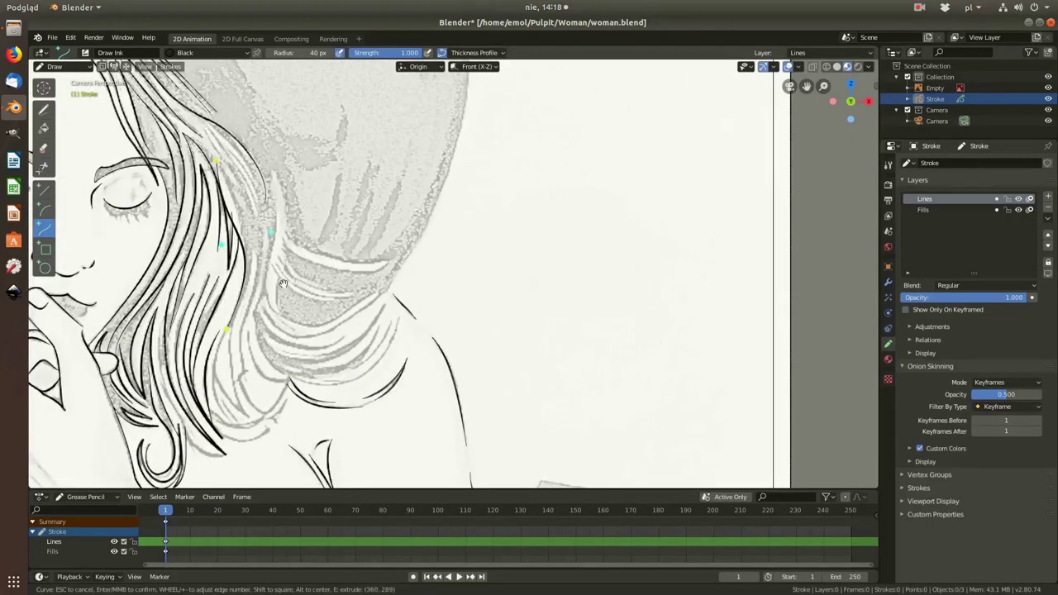
scroll(234, 375, up, 2)
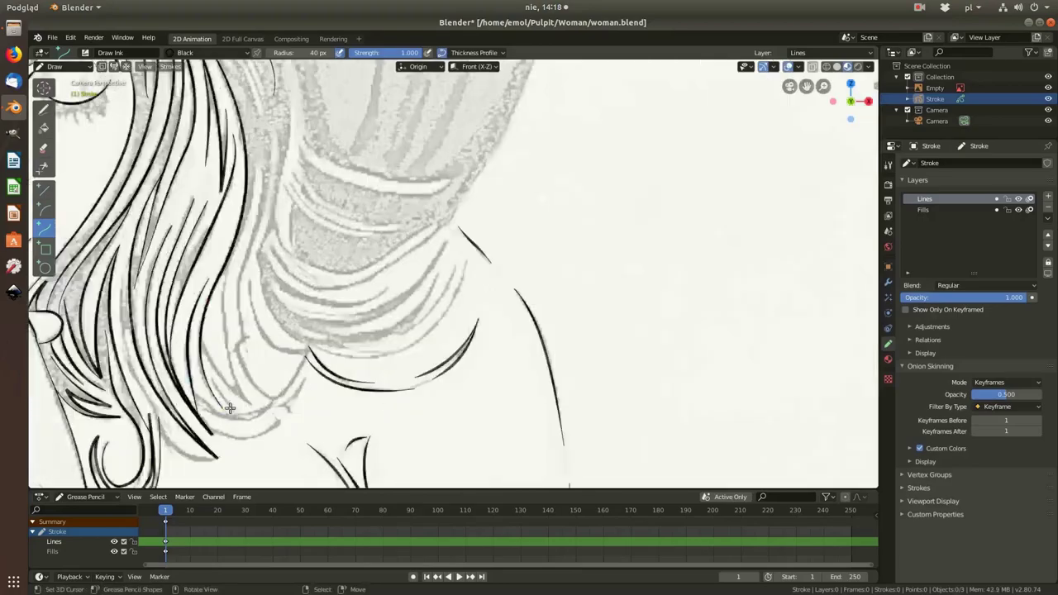
scroll(224, 381, up, 2)
scroll(215, 348, down, 2)
scroll(257, 240, down, 4)
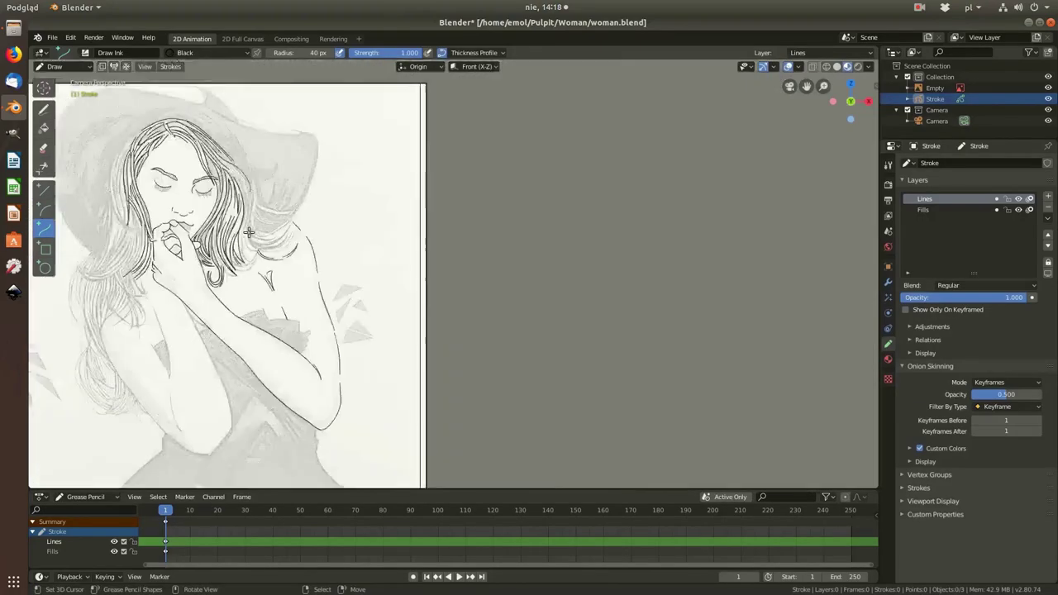
scroll(330, 248, up, 5)
scroll(225, 199, down, 1)
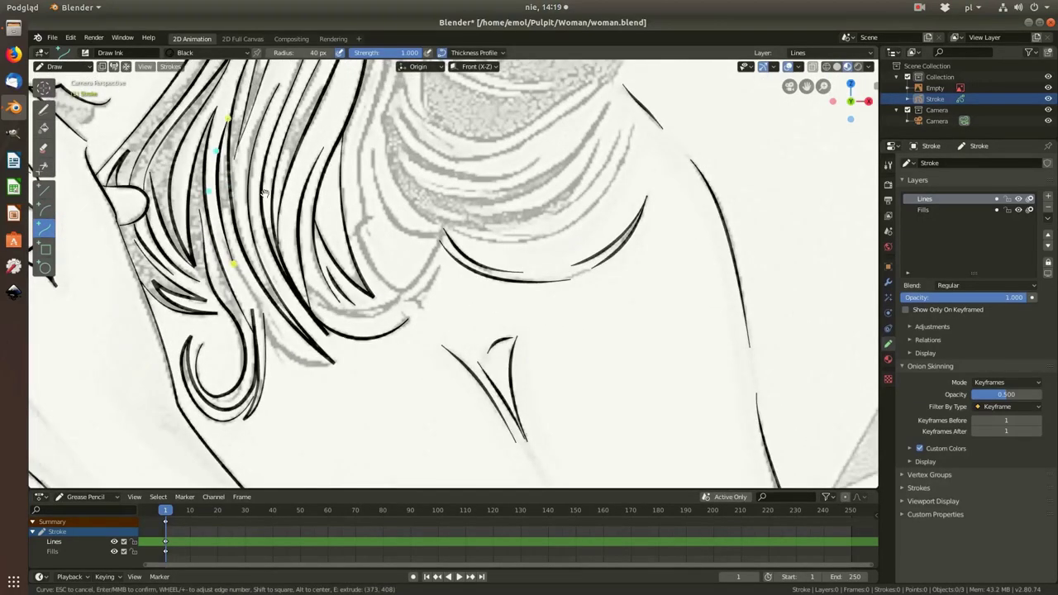
scroll(354, 318, up, 1)
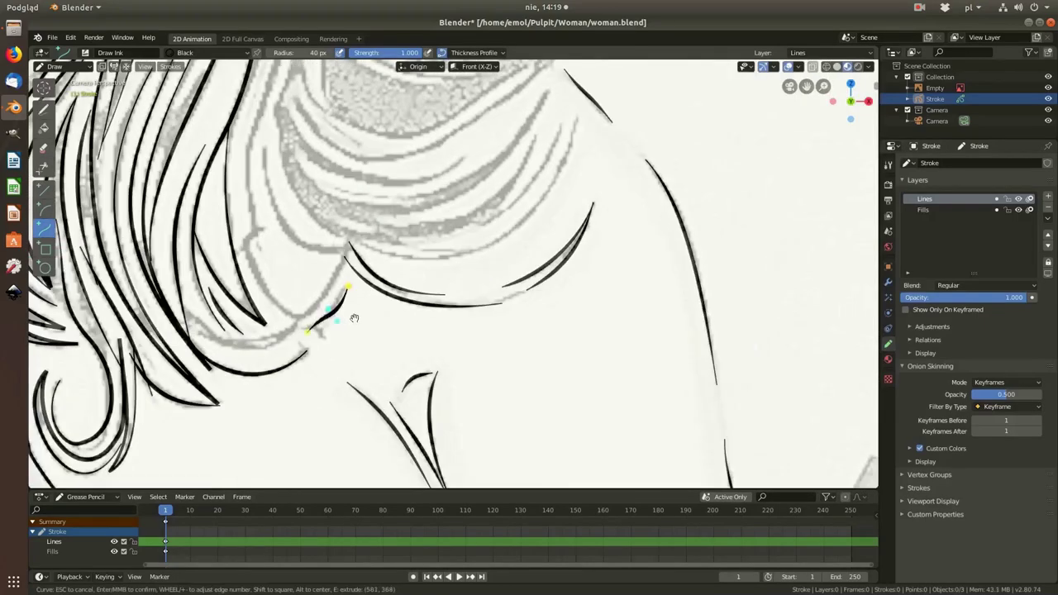
key(Return)
Step: Ink a curve where the hair meets the shoulder and extend its end with E
scroll(318, 337, up, 1)
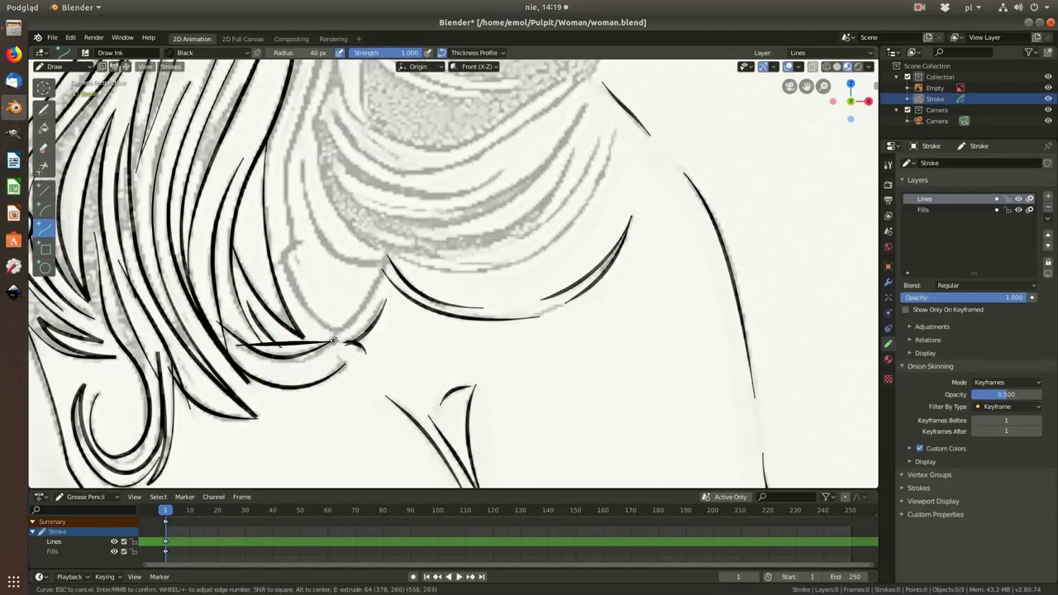
scroll(306, 311, down, 1)
drag(305, 311, 355, 315)
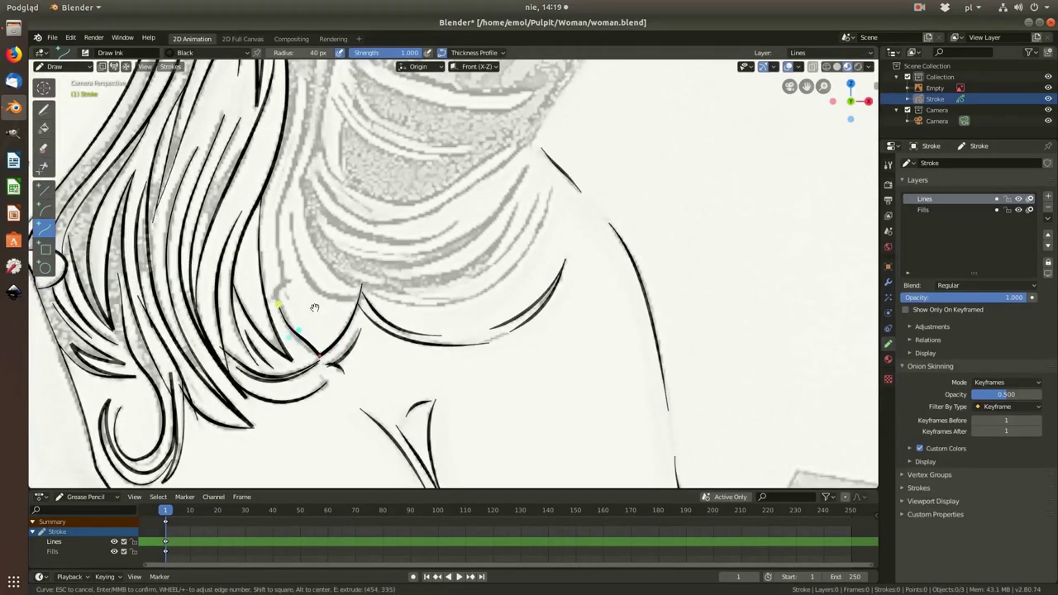
scroll(299, 297, down, 2)
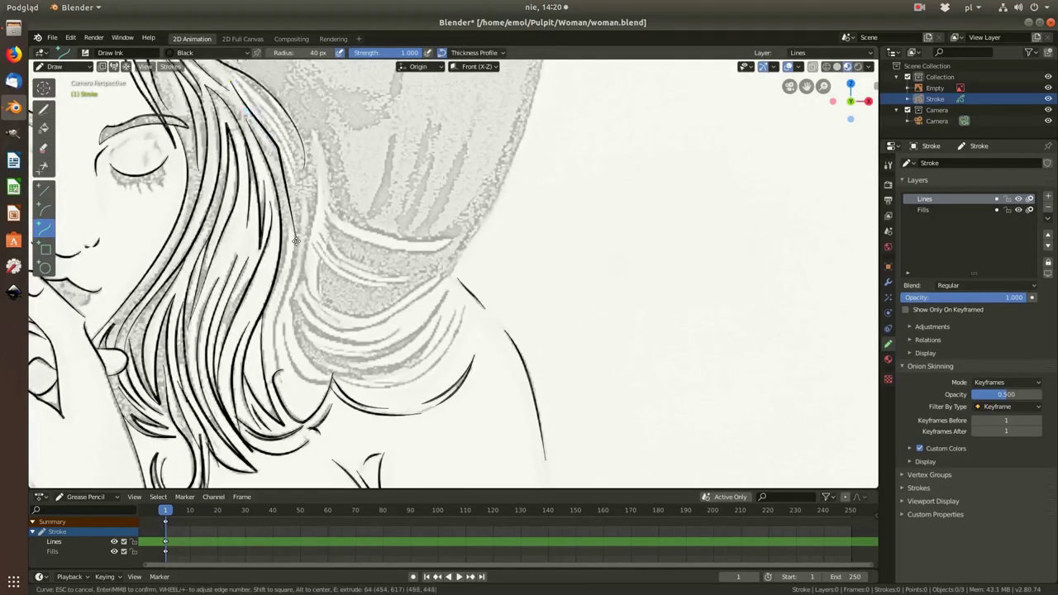
key(e)
scroll(301, 348, up, 2)
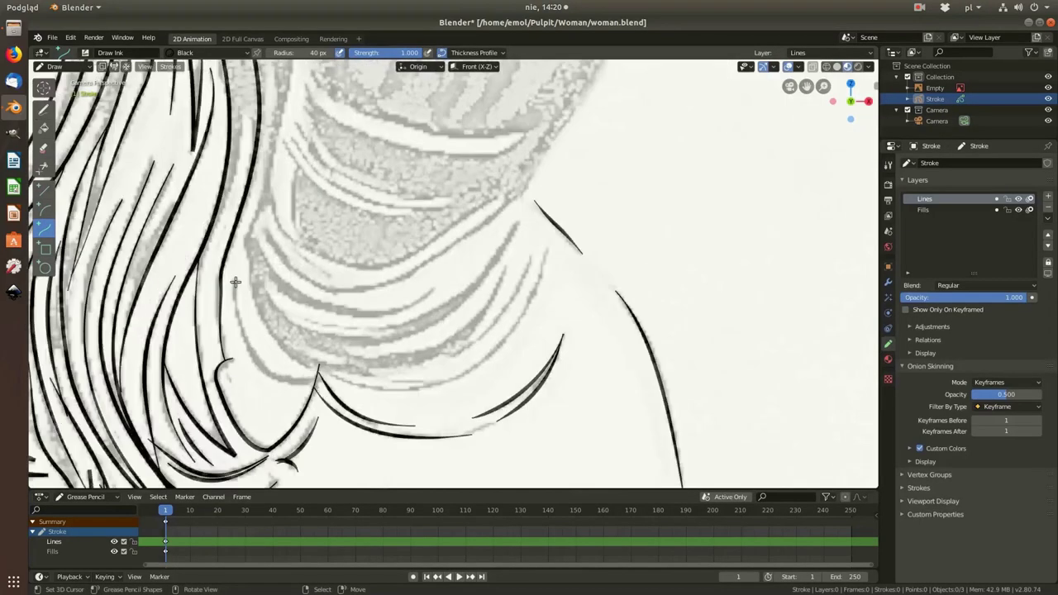
scroll(260, 385, down, 5)
scroll(430, 275, up, 4)
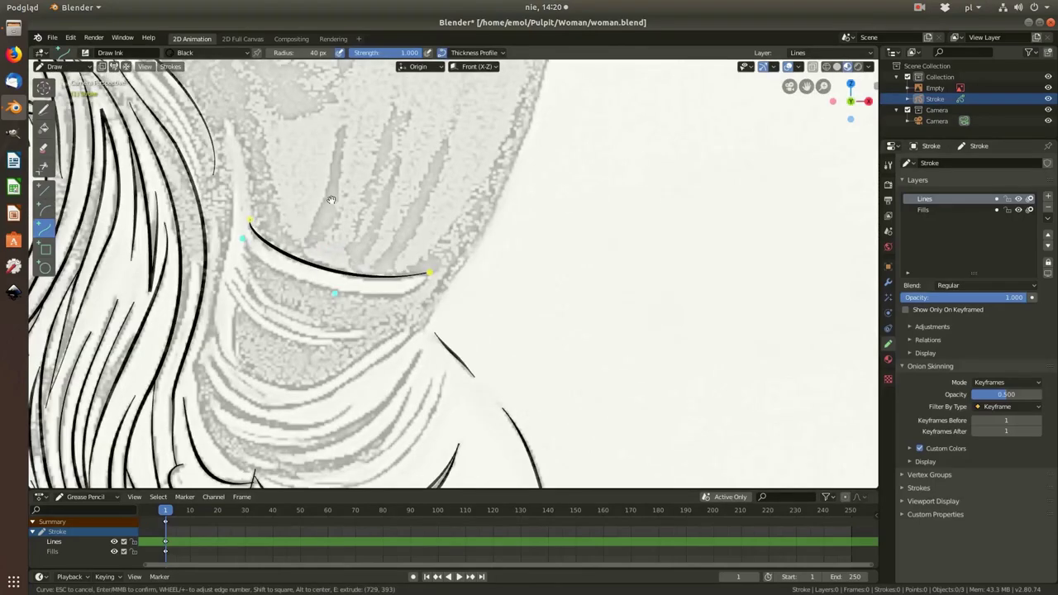
Step: Ink two more curves along the hat, bending the second one downward
key(Return)
scroll(398, 269, down, 5)
scroll(398, 269, up, 5)
drag(358, 263, 445, 330)
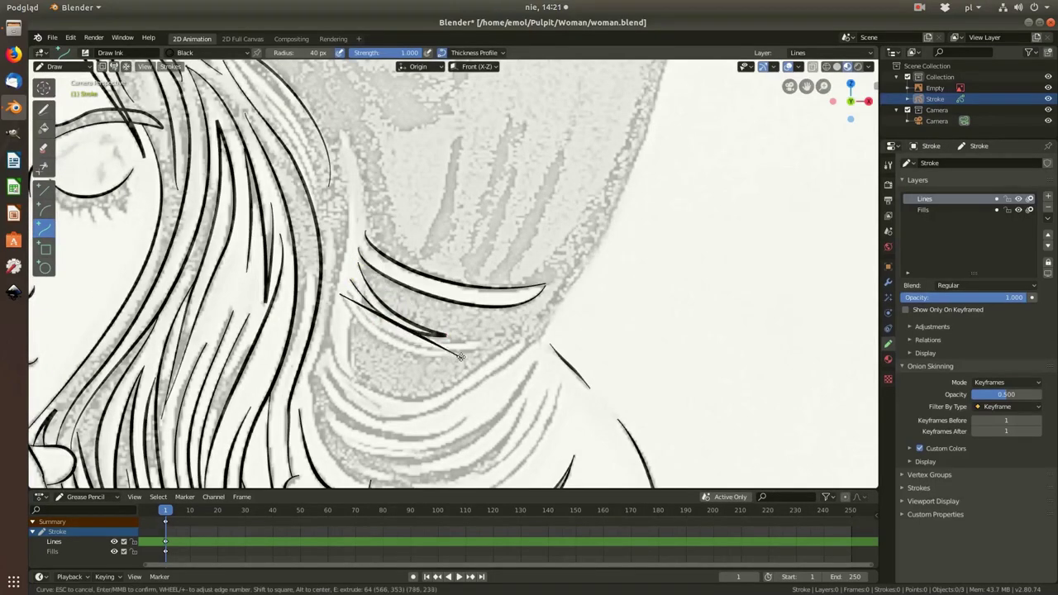
key(Return)
scroll(331, 308, down, 1)
drag(332, 305, 493, 315)
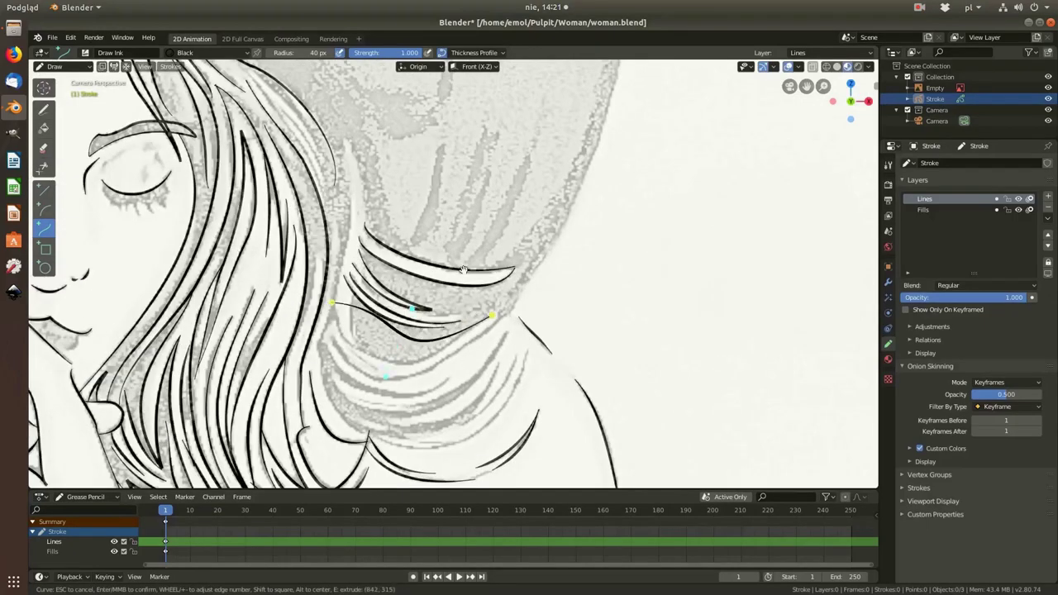
drag(385, 309, 385, 339)
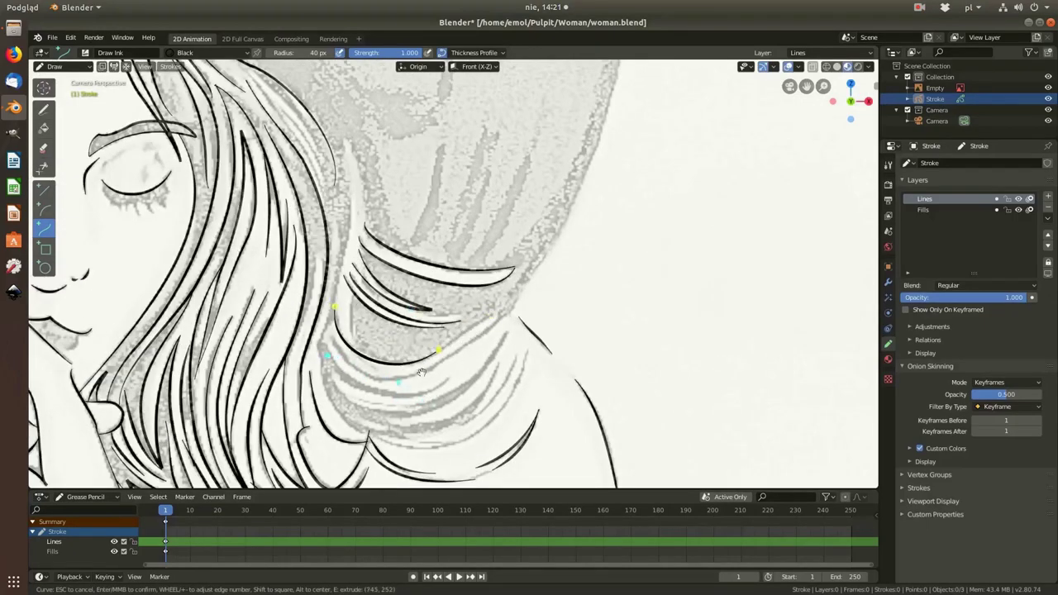
key(Return)
Step: Ink two bent curves following the hair strands beside the neck and shoulder
scroll(417, 310, up, 1)
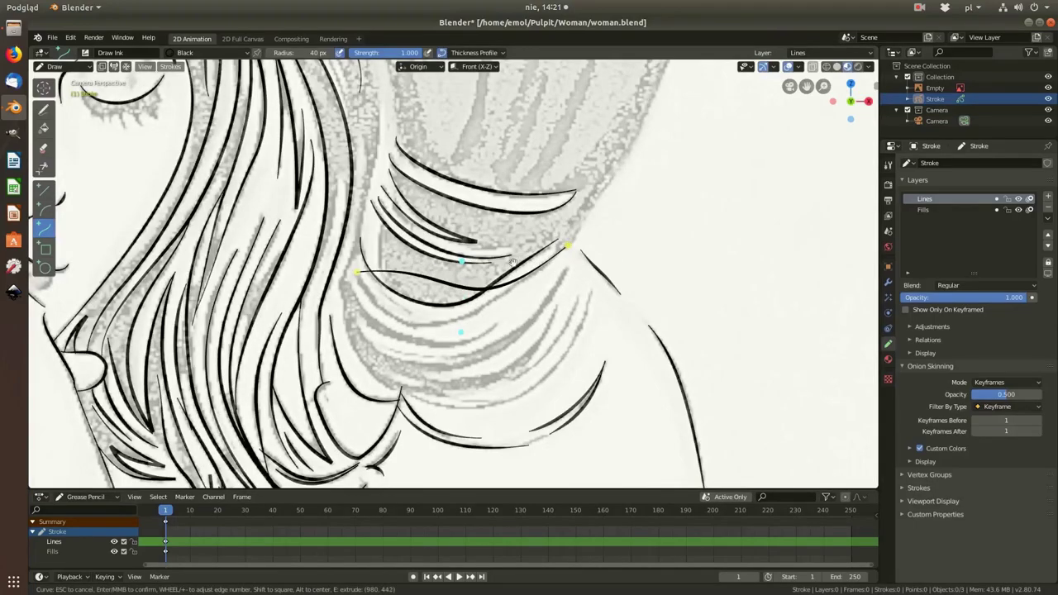
drag(342, 310, 566, 269)
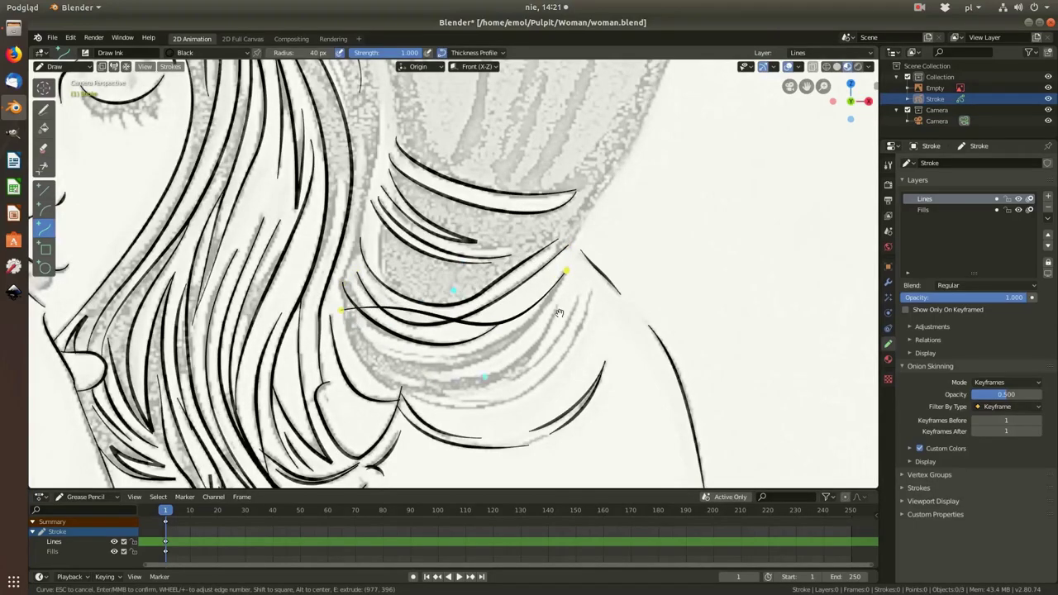
drag(492, 296, 555, 331)
key(Return)
shift+middle_drag(556, 332, 393, 232)
drag(219, 270, 395, 209)
mouse_move(307, 240)
mouse_down()
mouse_move(374, 284)
mouse_move(413, 196)
mouse_up()
key(Return)
key(Return)
scroll(420, 242, down, 5)
scroll(331, 215, up, 2)
Step: Draw an ink curve along the hair just under the hat brim
scroll(238, 194, down, 3)
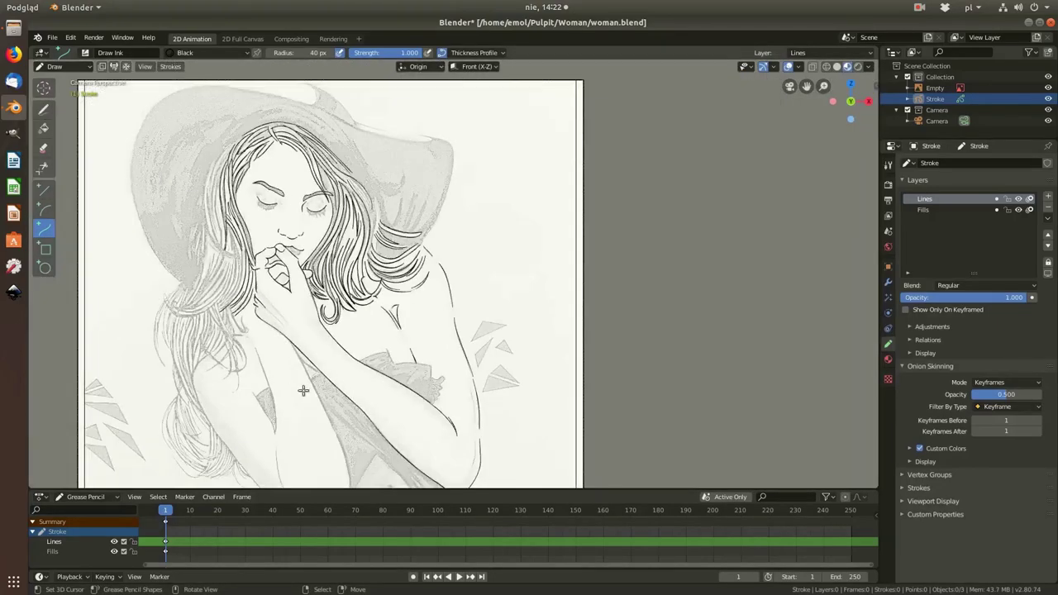
scroll(238, 194, down, 2)
scroll(238, 193, up, 4)
scroll(238, 194, up, 3)
mouse_move(273, 228)
mouse_down()
mouse_move(353, 307)
mouse_move(351, 360)
mouse_up()
key(Return)
Step: Trace the left hair edge with a curve, bending it to match the hair
scroll(262, 237, down, 5)
scroll(414, 244, up, 3)
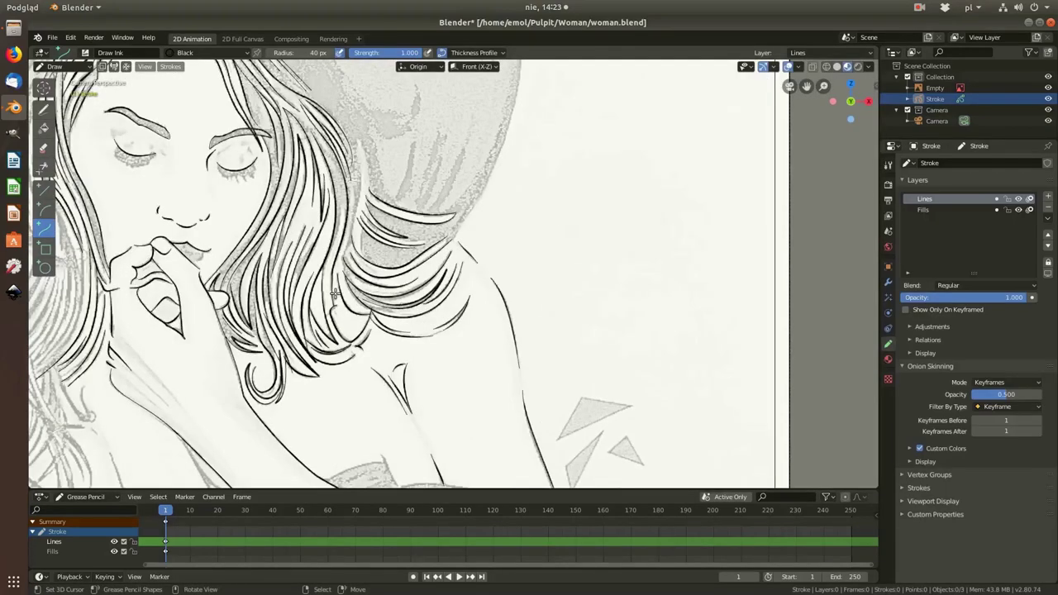
scroll(578, 248, down, 3)
scroll(629, 250, down, 2)
scroll(413, 207, up, 4)
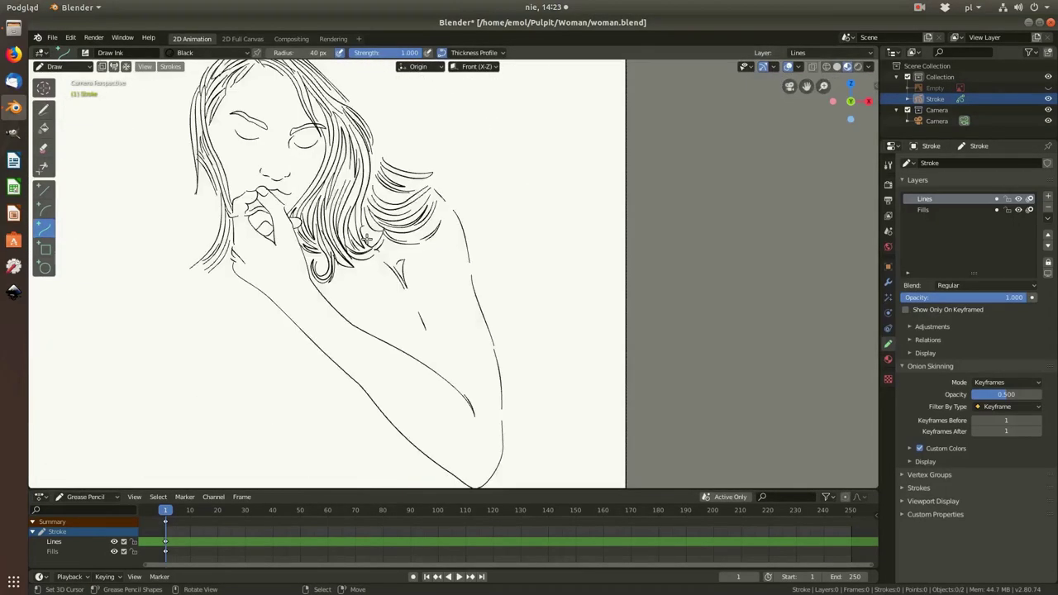
scroll(348, 166, up, 2)
scroll(315, 124, up, 2)
shift+middle_drag(397, 347, 289, 83)
scroll(331, 207, down, 2)
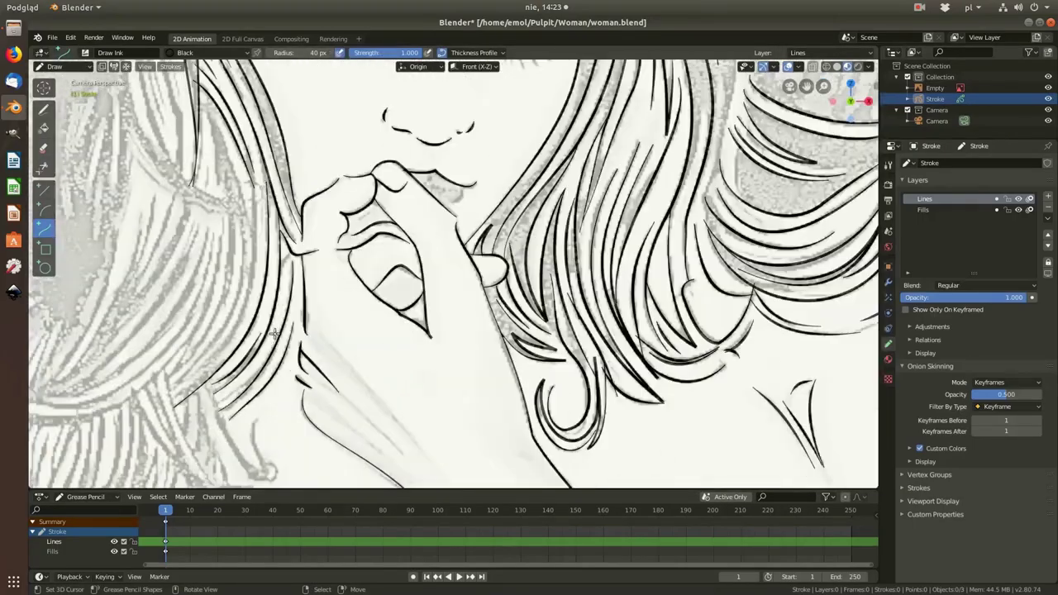
drag(249, 158, 194, 372)
Step: Continue the line down the side of the neck and extend it down the arm to the elbow
shift+middle_drag(232, 366, 281, 207)
key(e)
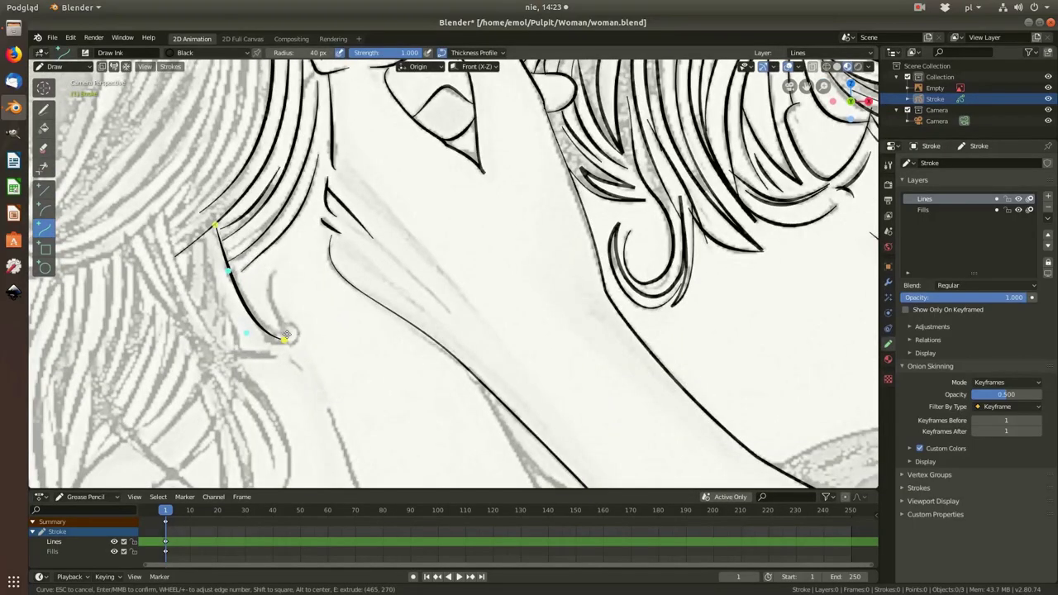
scroll(323, 336, down, 4)
scroll(416, 307, up, 4)
scroll(353, 417, up, 1)
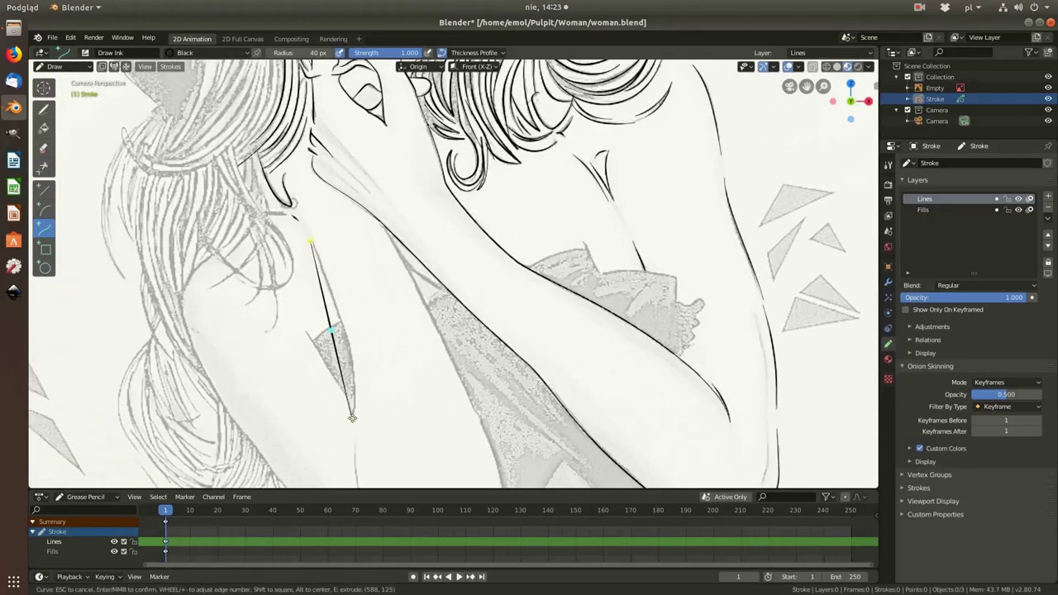
scroll(306, 224, down, 4)
scroll(377, 444, up, 4)
scroll(342, 371, down, 2)
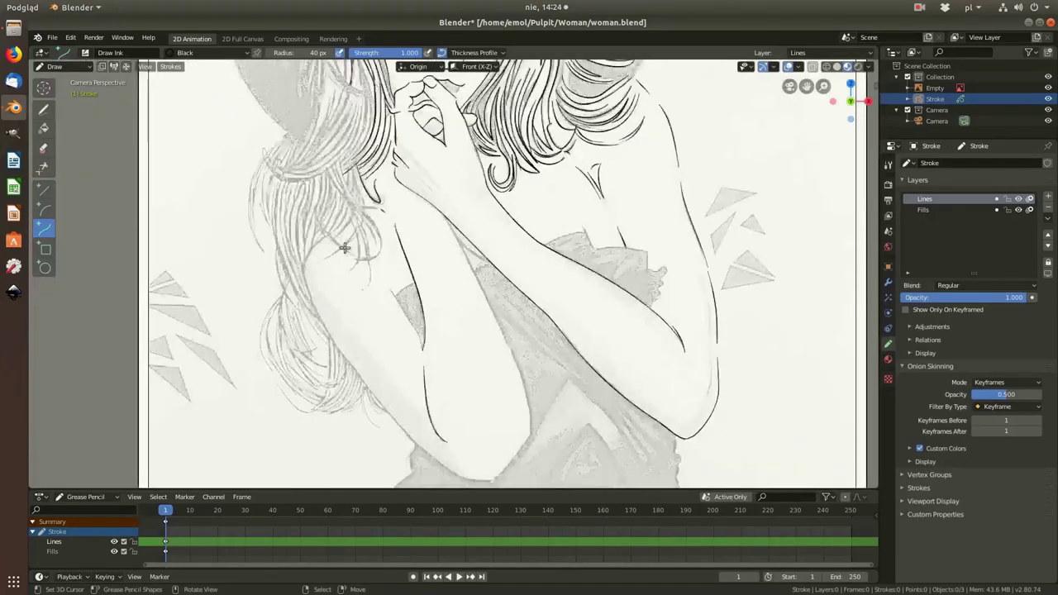
scroll(329, 222, up, 2)
scroll(329, 221, down, 4)
scroll(455, 298, up, 4)
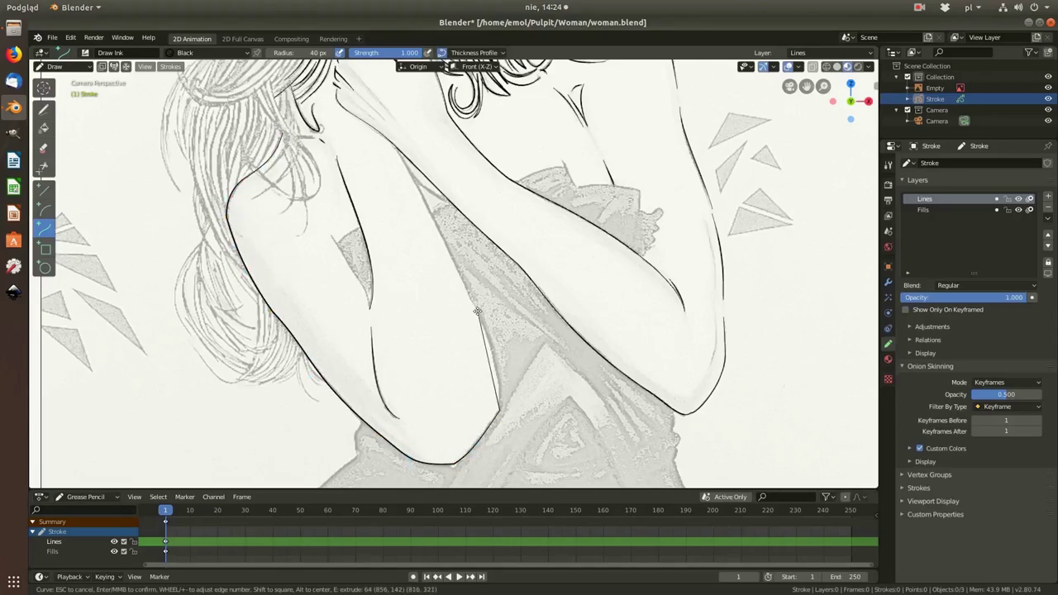
Step: Finish the arm outline, then ink and confirm a hair curve beside the hand
key(Escape)
scroll(396, 148, down, 4)
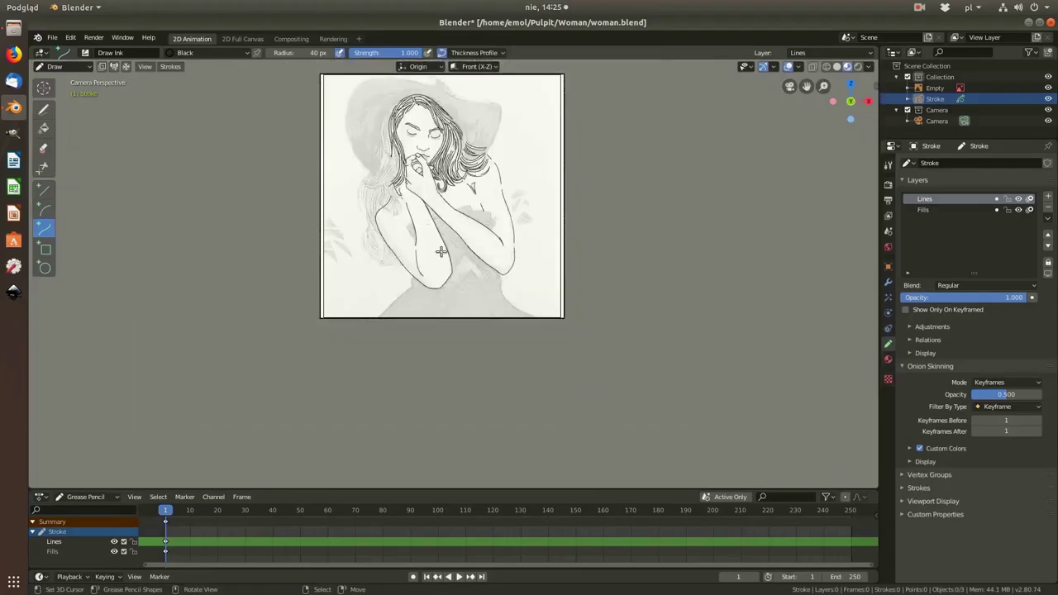
scroll(249, 165, up, 2)
scroll(165, 182, up, 3)
scroll(110, 185, down, 1)
scroll(248, 249, up, 2)
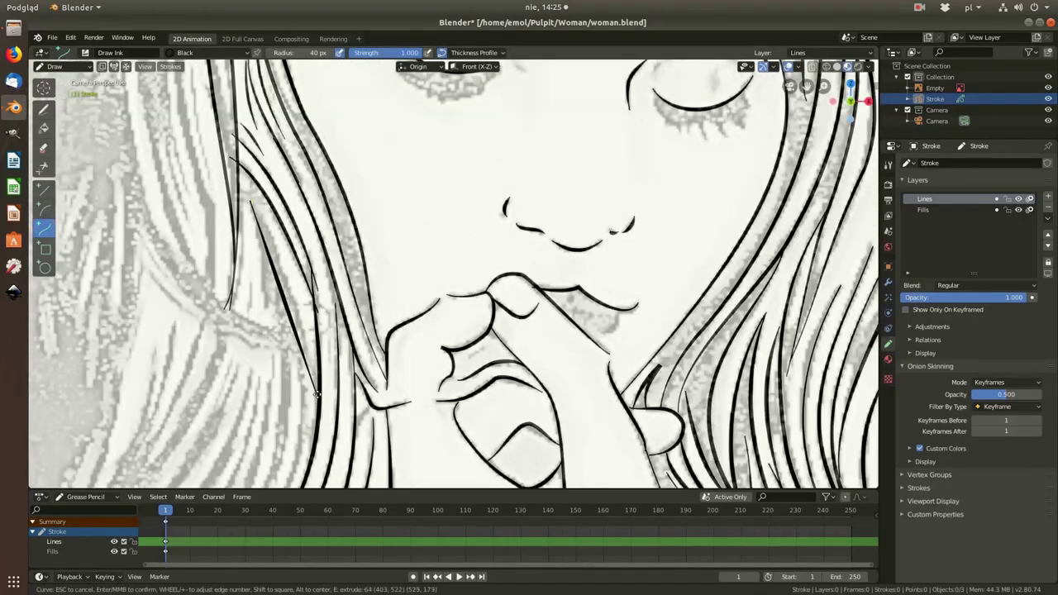
scroll(281, 248, up, 2)
drag(285, 118, 198, 386)
key(Return)
Step: Draw a curve along the hair left of the forehead and bend its handles to follow the hair
scroll(284, 200, down, 2)
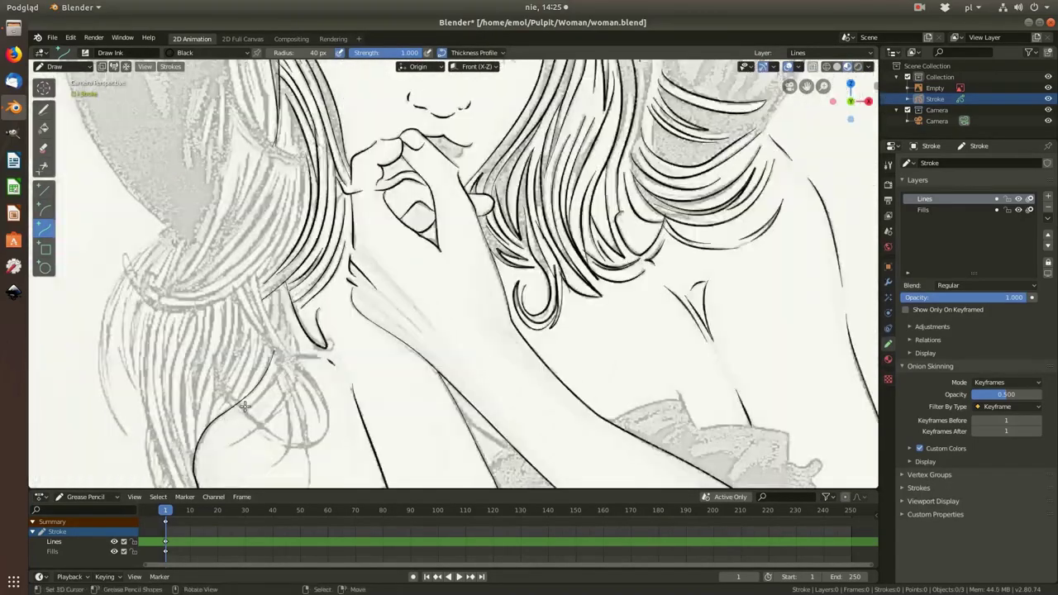
scroll(283, 200, down, 2)
scroll(258, 217, up, 4)
scroll(257, 217, down, 1)
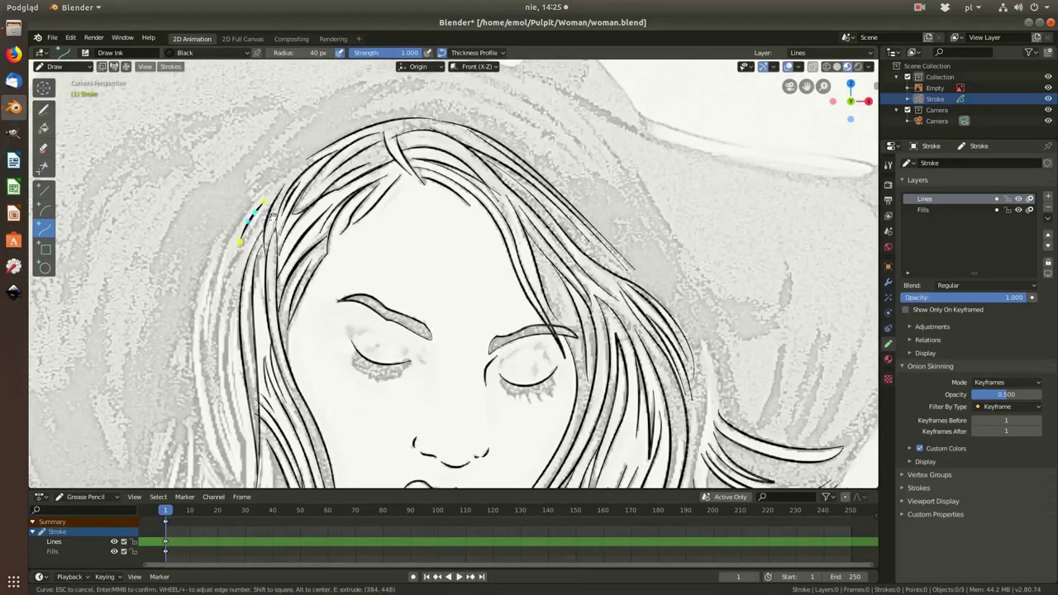
scroll(257, 215, up, 2)
drag(284, 115, 196, 357)
drag(283, 115, 240, 207)
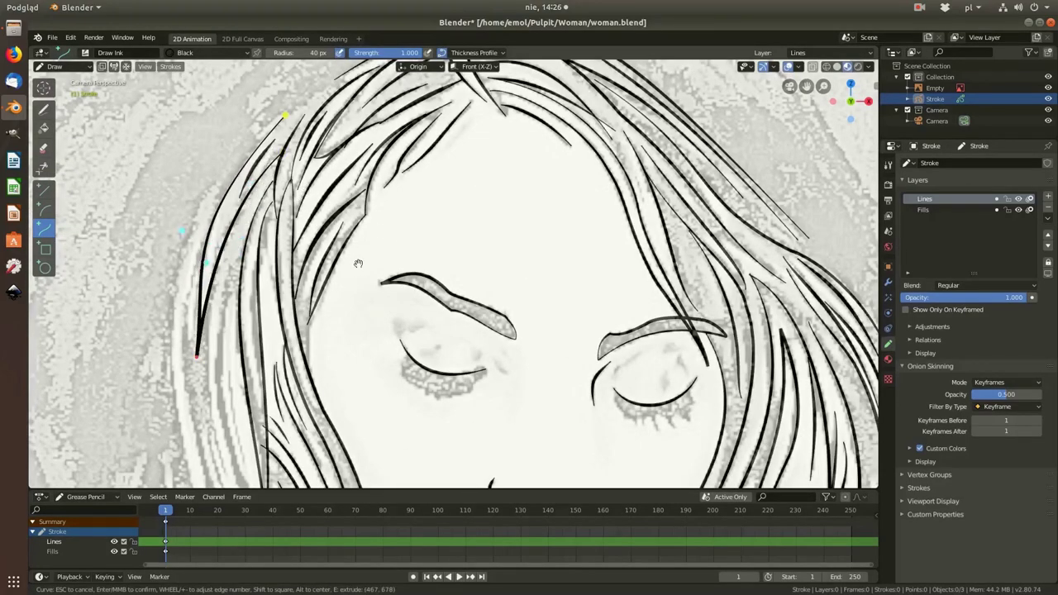
scroll(235, 214, down, 3)
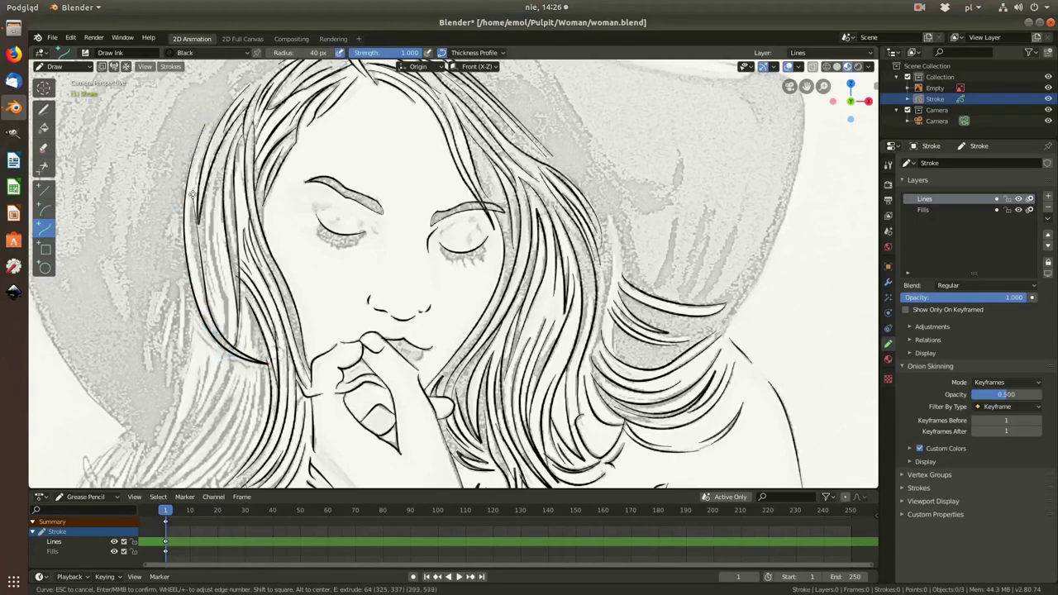
drag(241, 211, 238, 284)
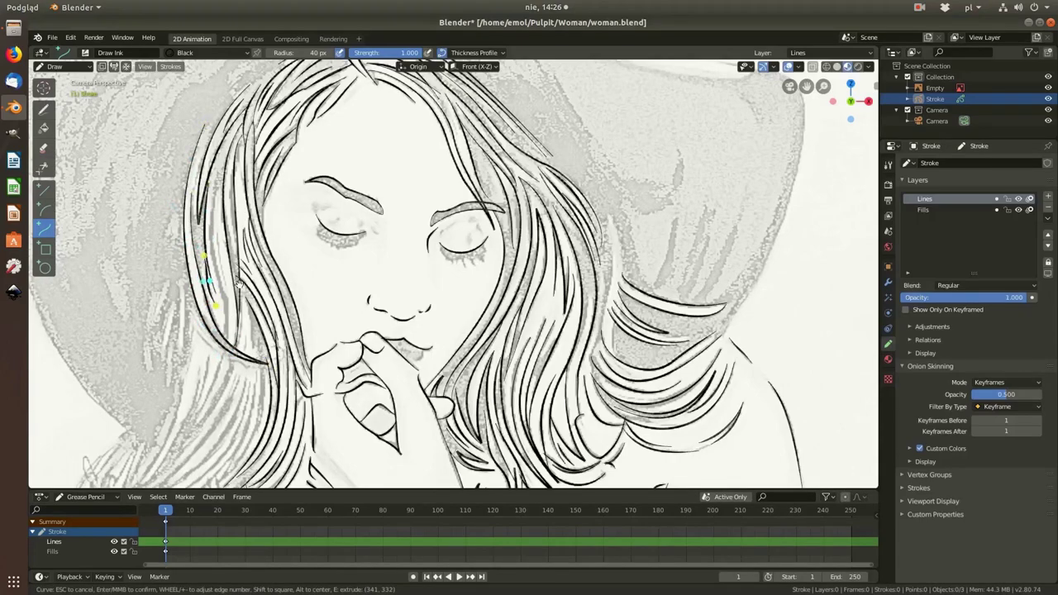
Step: Ink a left hair strand, then start a sweeping strand curve below the hand
drag(220, 169, 225, 302)
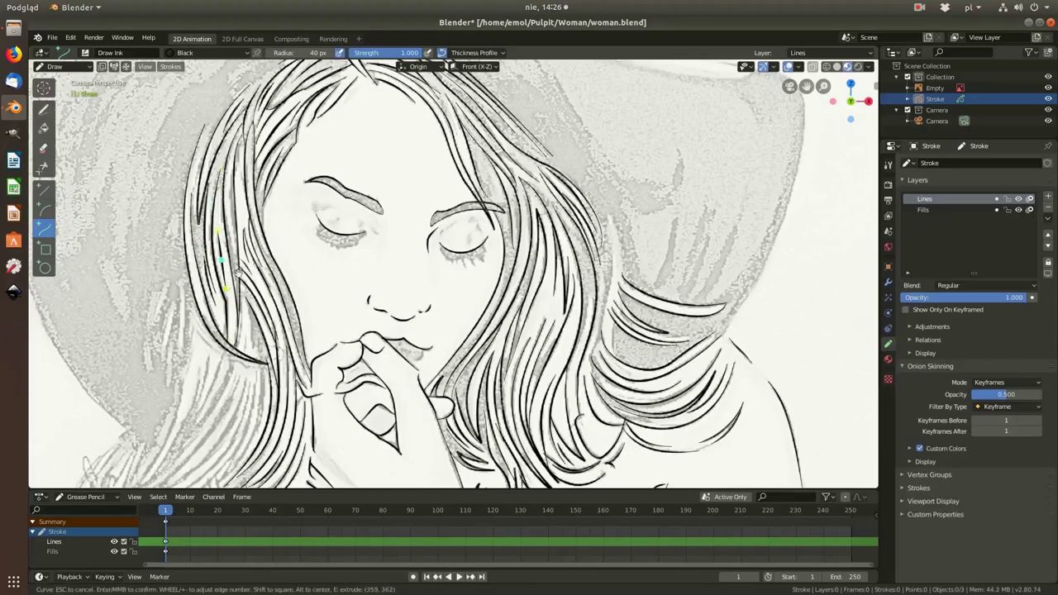
scroll(227, 339, down, 2)
scroll(232, 315, up, 4)
scroll(181, 208, up, 3)
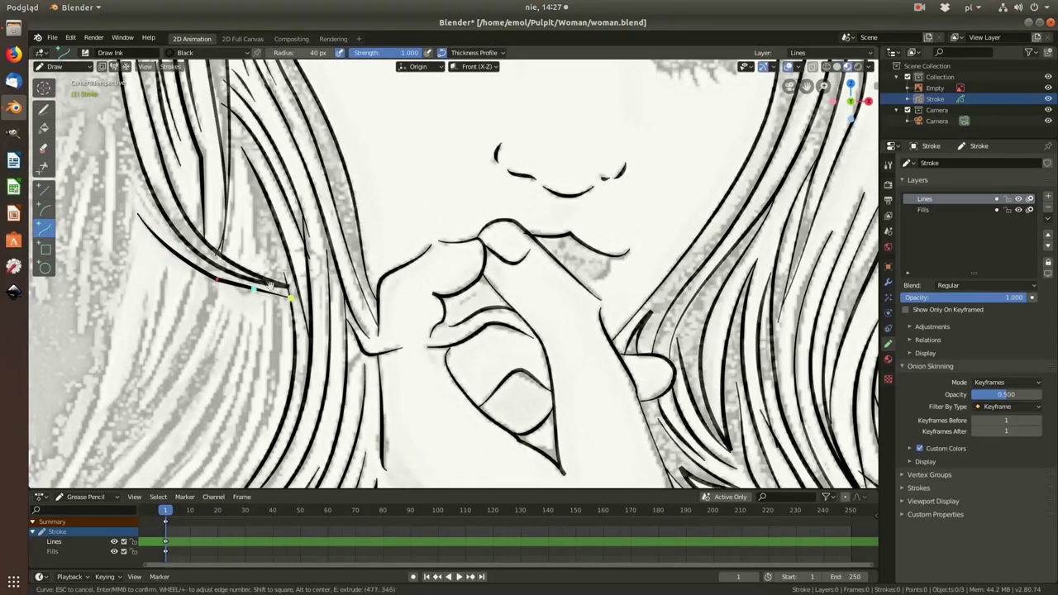
key(Return)
scroll(185, 305, down, 2)
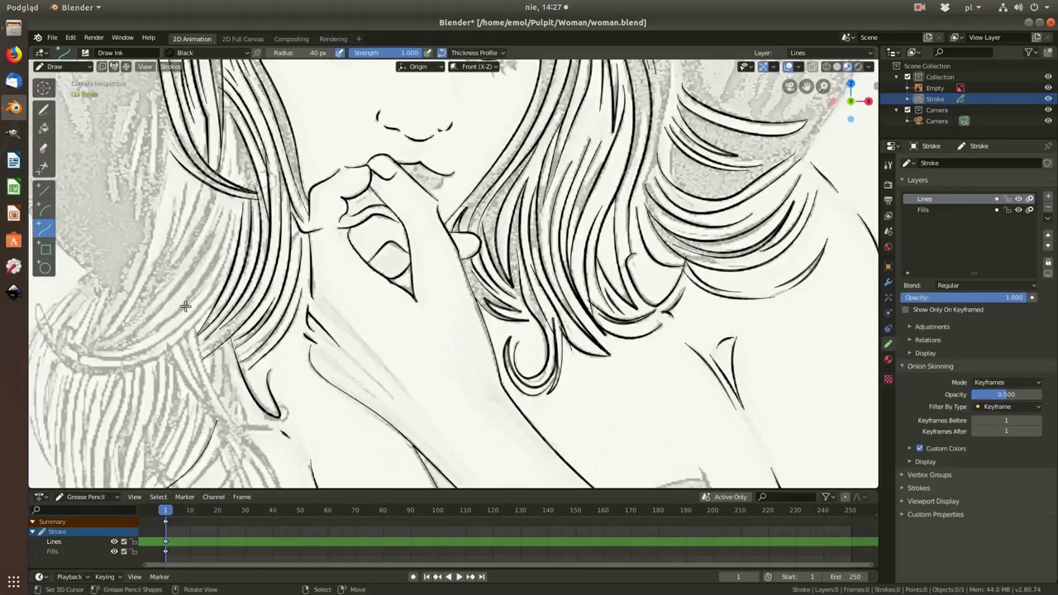
scroll(185, 306, up, 2)
mouse_move(47, 281)
mouse_down()
mouse_move(212, 295)
mouse_move(211, 346)
mouse_move(392, 335)
mouse_up()
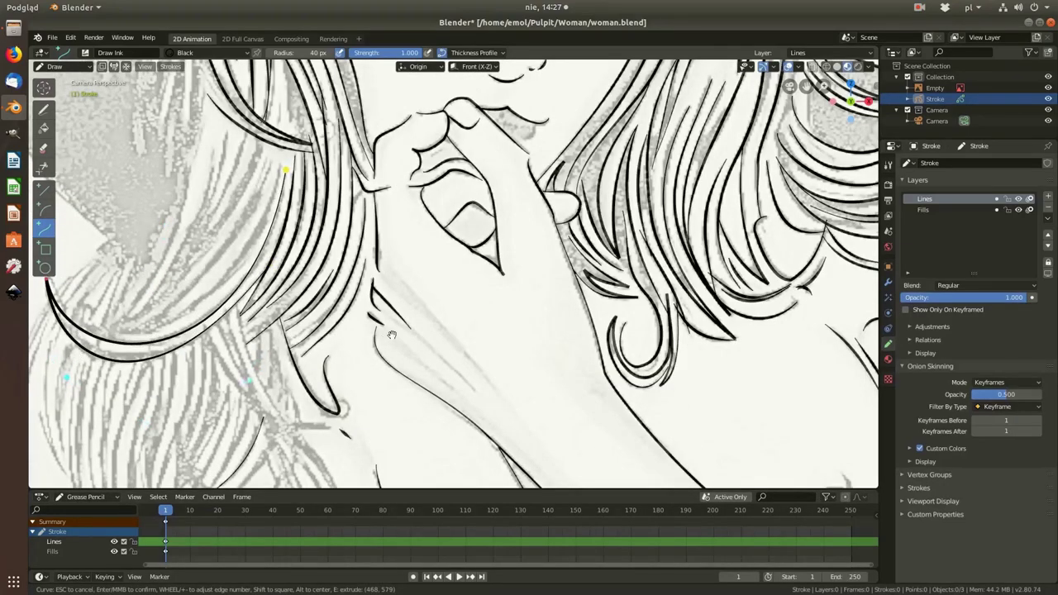
Step: Confirm the previous strand, then draw and commit a curve down the hair by the shoulder
key(Return)
scroll(392, 335, down, 2)
scroll(392, 335, up, 2)
mouse_move(306, 227)
mouse_down()
mouse_move(396, 396)
mouse_move(408, 357)
mouse_up()
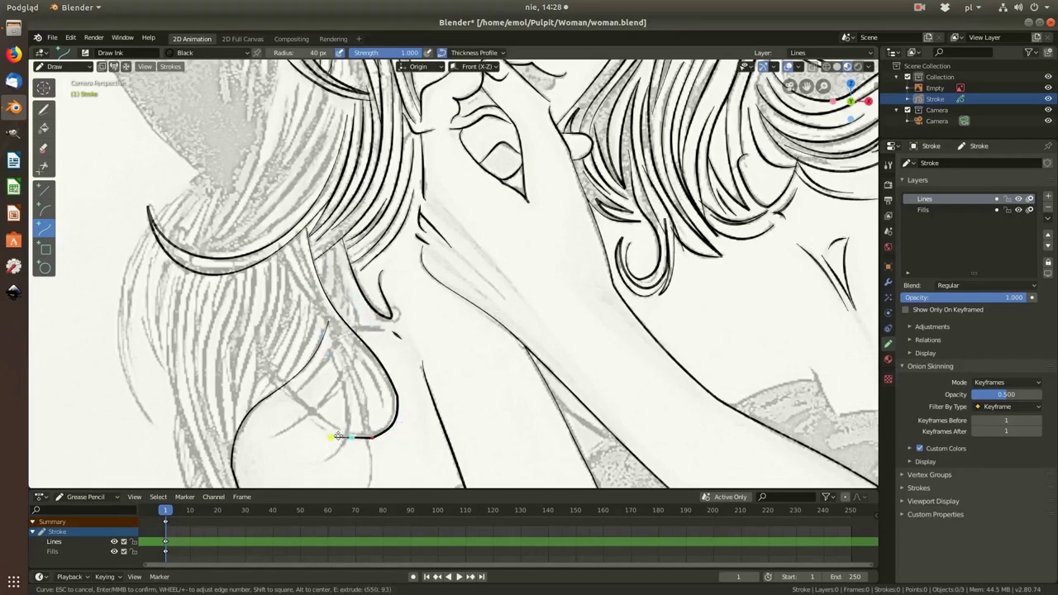
drag(390, 389, 358, 273)
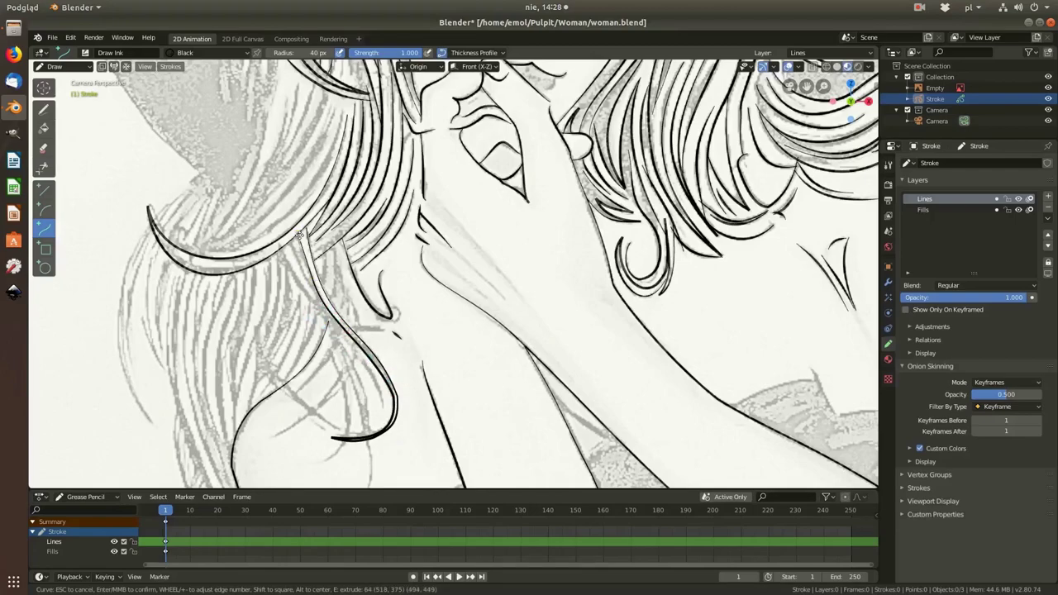
key(Return)
Step: Open the Thickness Profile, then ink a strand left of the hand, pulling its end over the shoulder
click(474, 53)
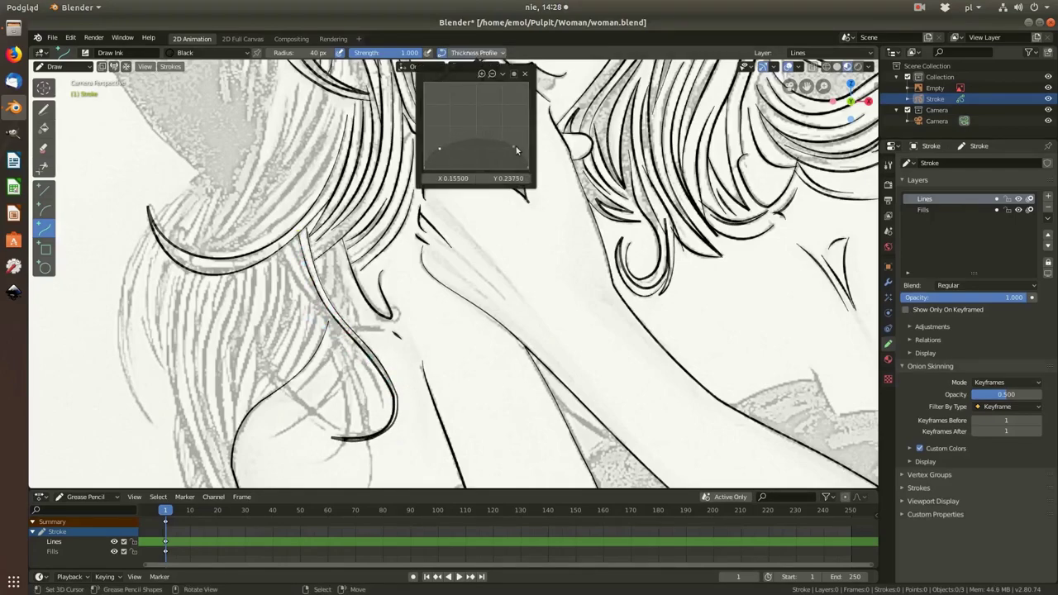
scroll(279, 370, down, 3)
scroll(279, 370, up, 3)
drag(165, 376, 278, 201)
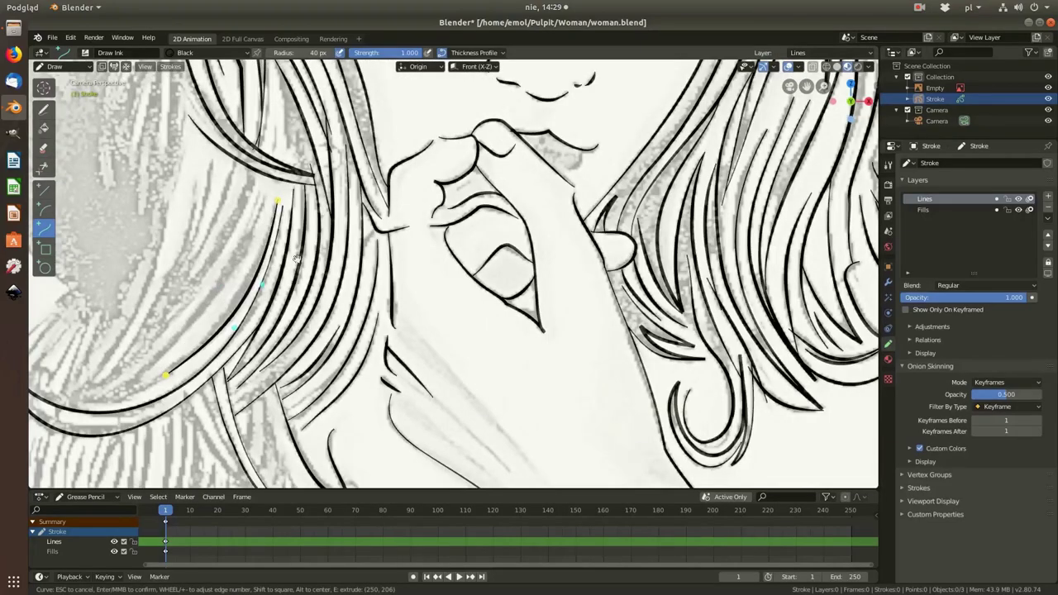
scroll(296, 259, down, 2)
scroll(331, 240, down, 2)
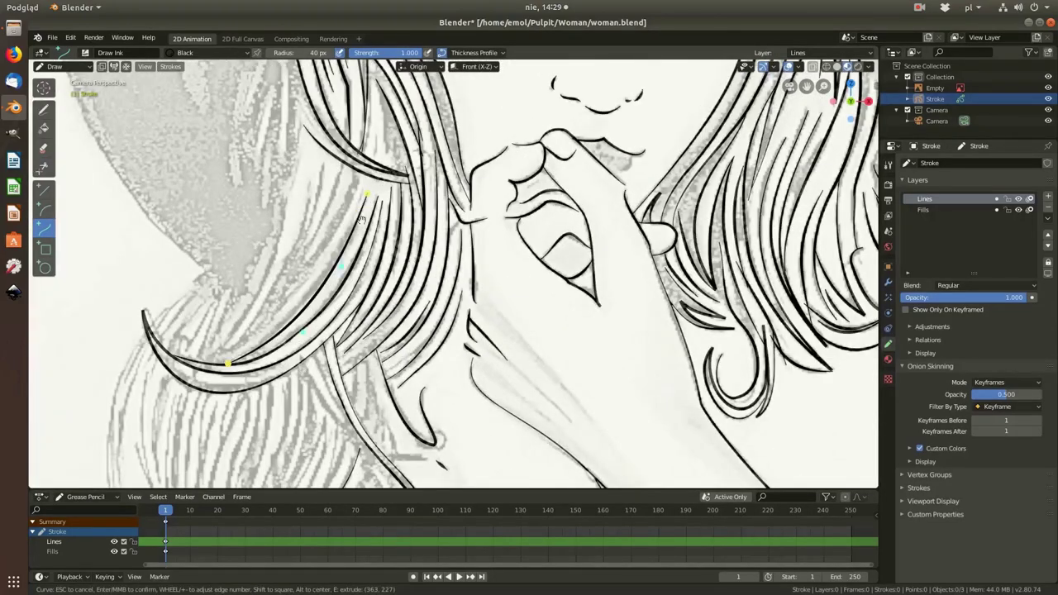
scroll(362, 219, down, 2)
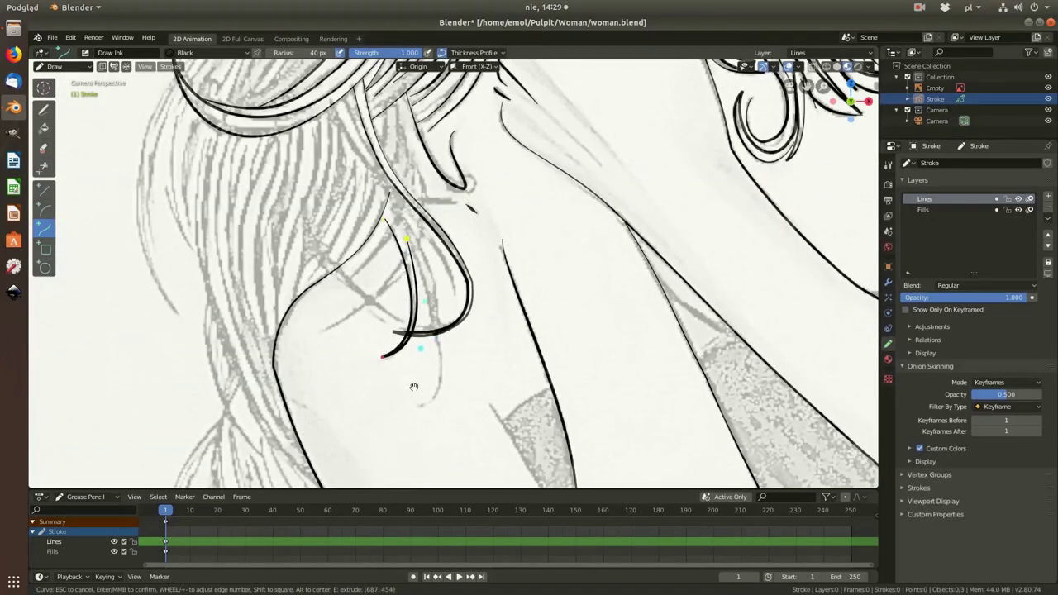
drag(425, 370, 440, 307)
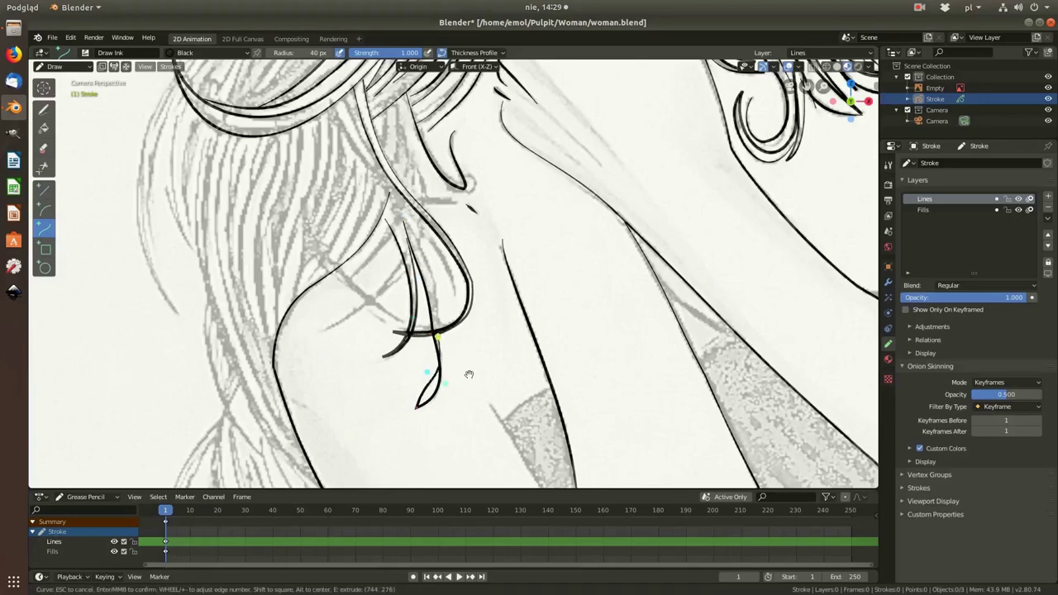
Step: Draw another curved hair strand over the reference and bend it to follow the lock
scroll(432, 202, down, 2)
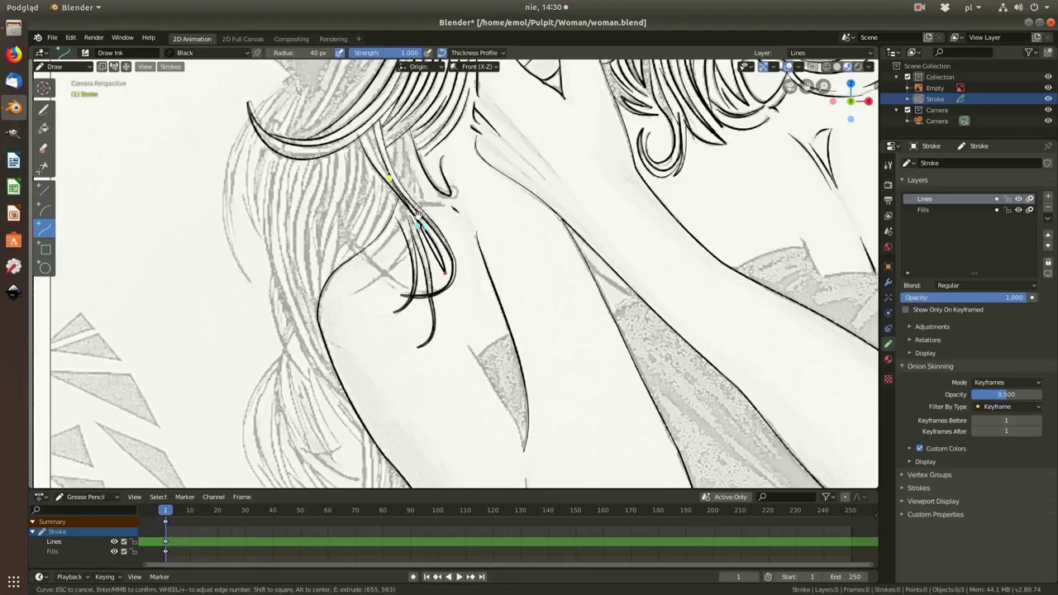
scroll(364, 132, down, 3)
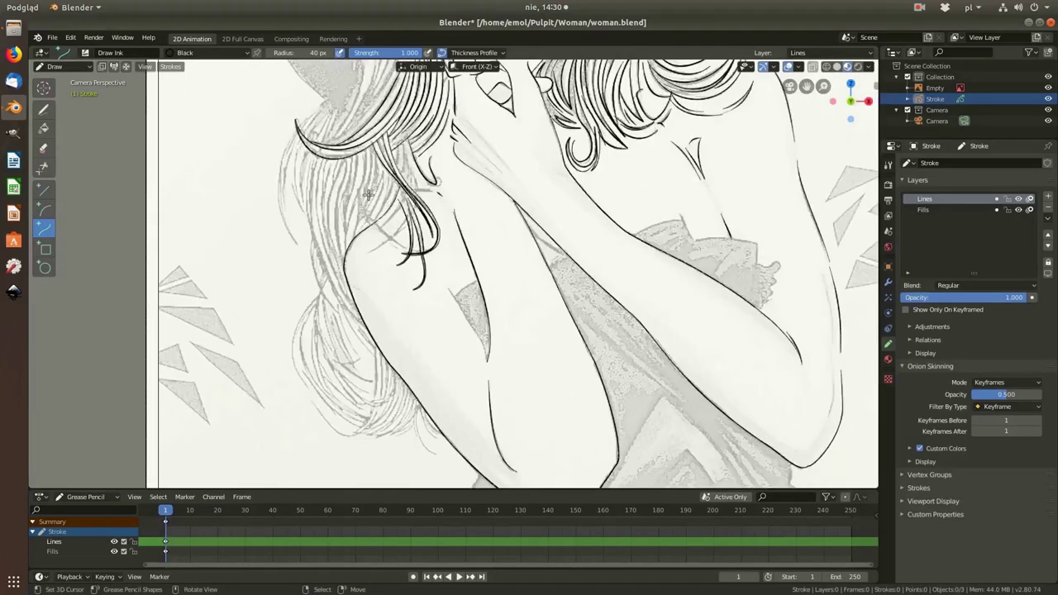
scroll(471, 202, up, 5)
scroll(472, 206, down, 1)
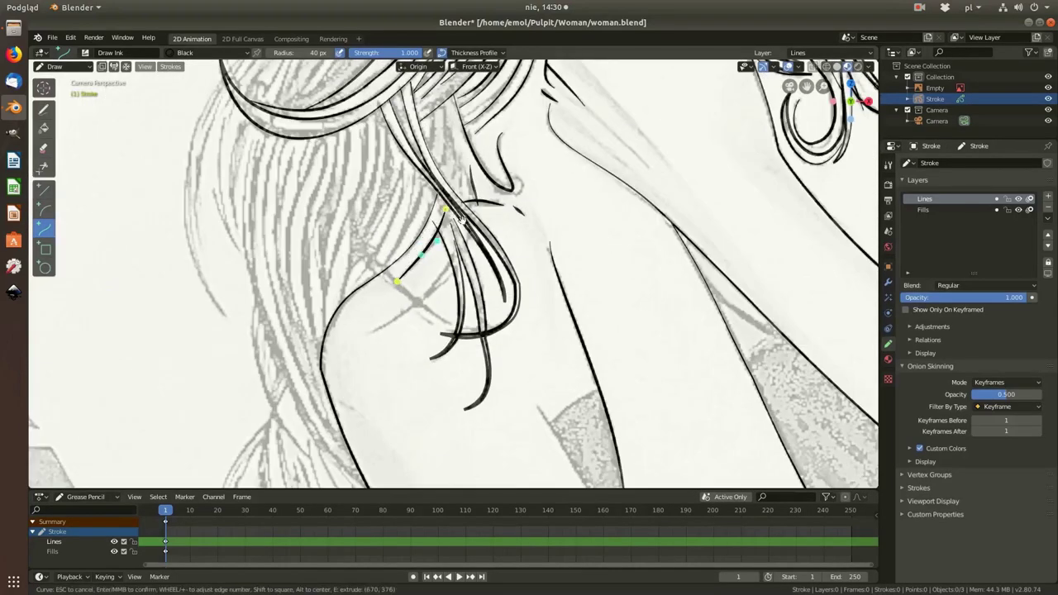
drag(456, 250, 371, 332)
scroll(357, 329, down, 6)
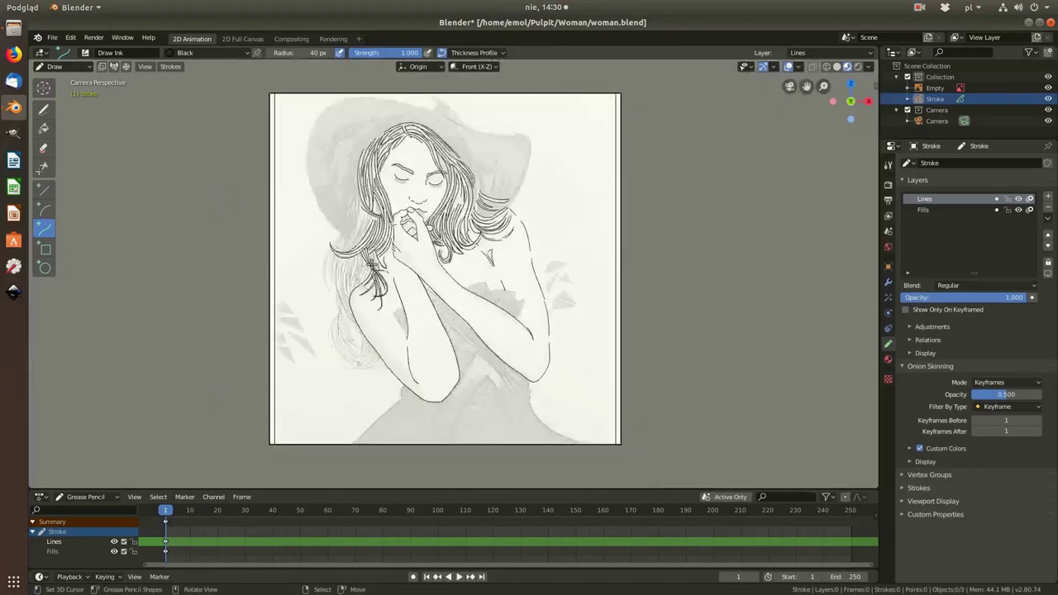
scroll(413, 240, up, 6)
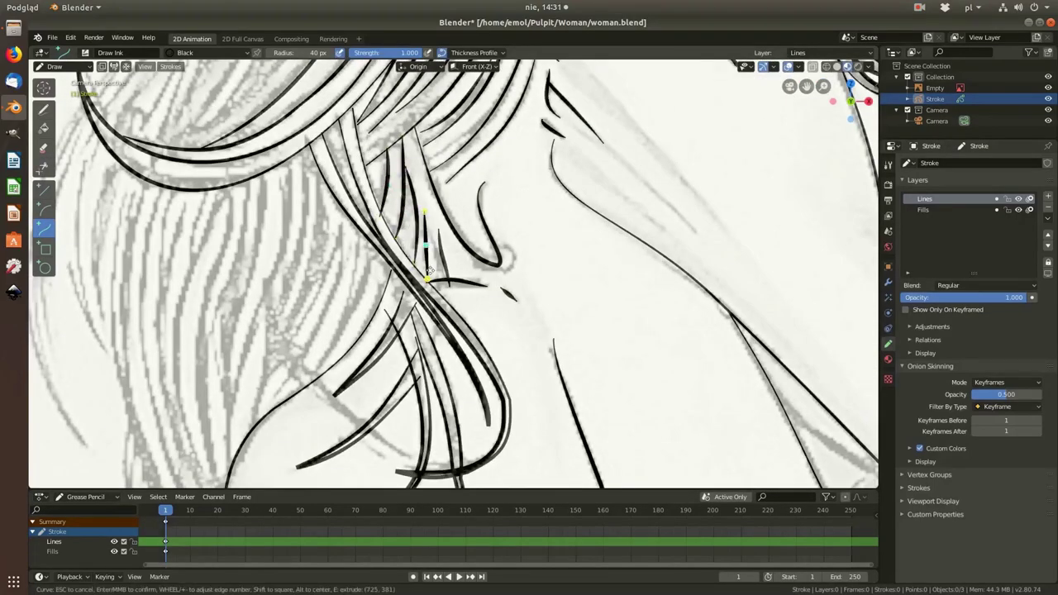
scroll(453, 259, down, 3)
drag(450, 212, 440, 181)
scroll(446, 195, up, 3)
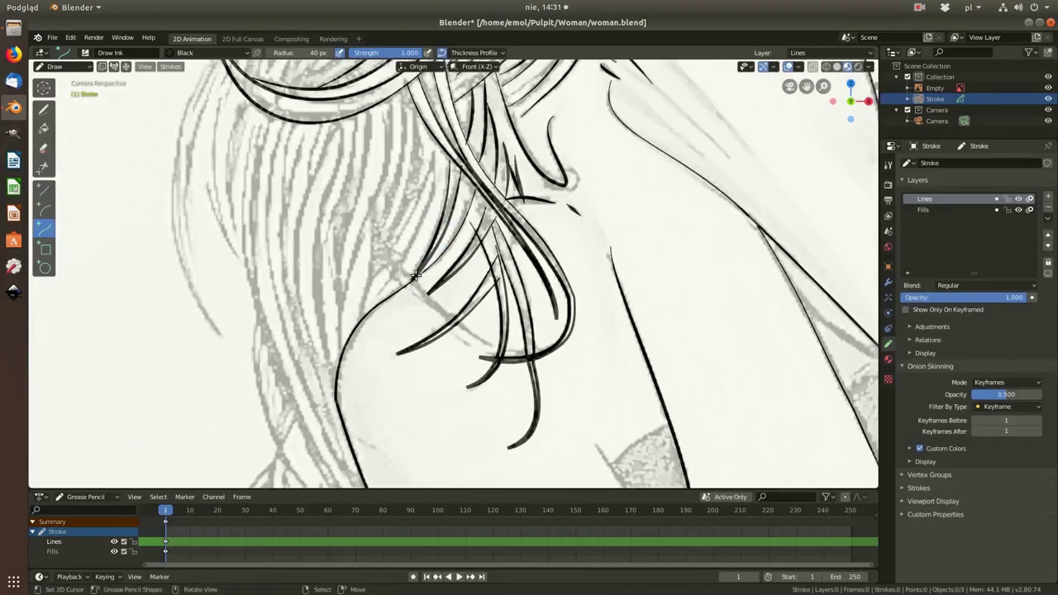
key(Return)
Step: Ink one more hair strand, shorten it to fit, and frame the whole drawing
scroll(447, 186, down, 5)
scroll(421, 181, up, 3)
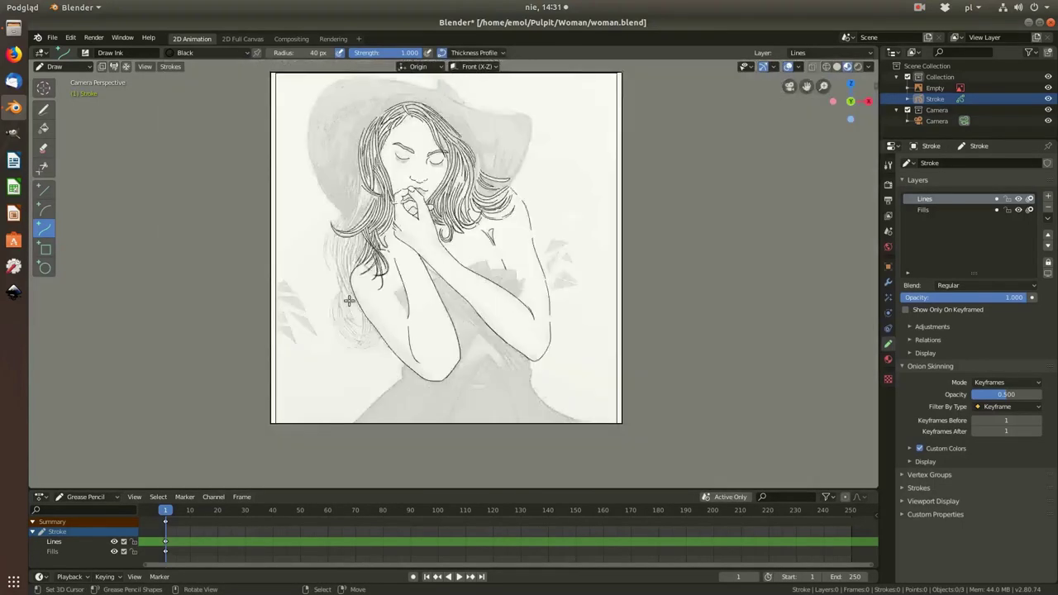
scroll(416, 178, up, 4)
drag(415, 178, 289, 385)
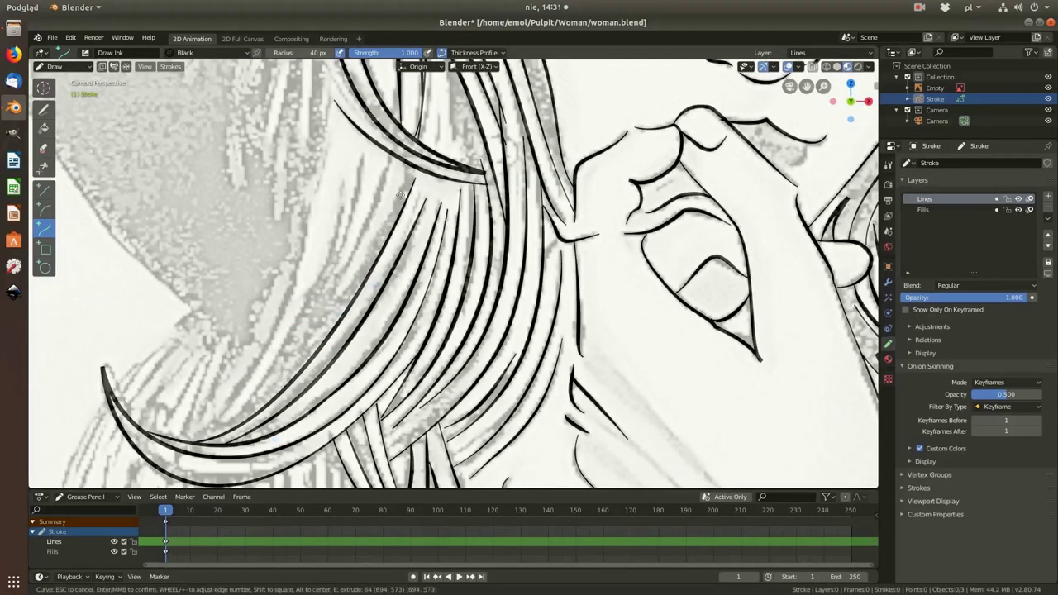
scroll(390, 229, down, 3)
drag(339, 291, 363, 239)
scroll(359, 200, up, 2)
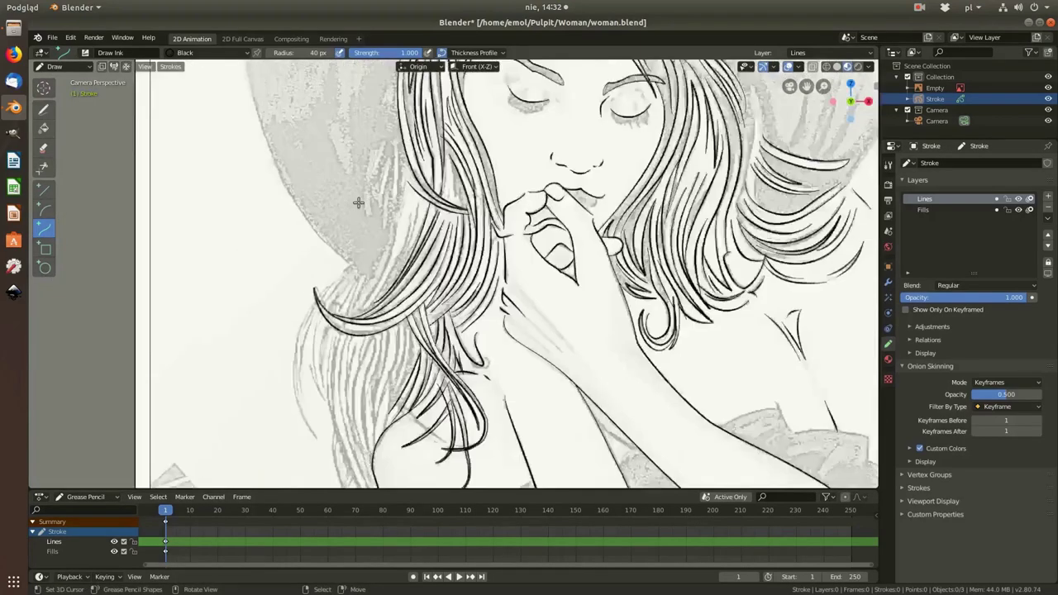
scroll(358, 201, up, 2)
scroll(394, 328, down, 1)
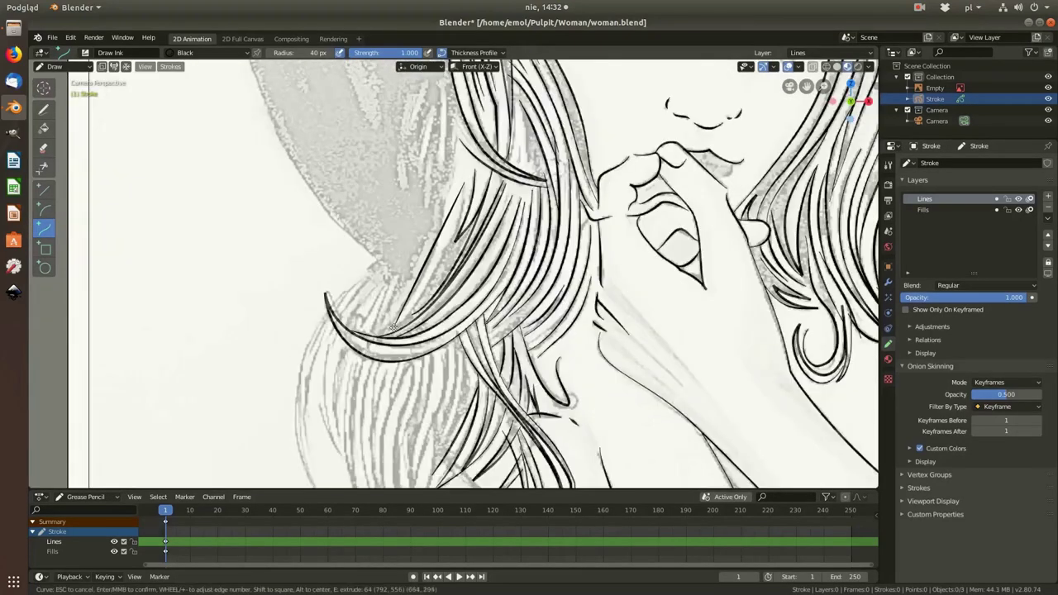
key(Home)
scroll(438, 205, up, 5)
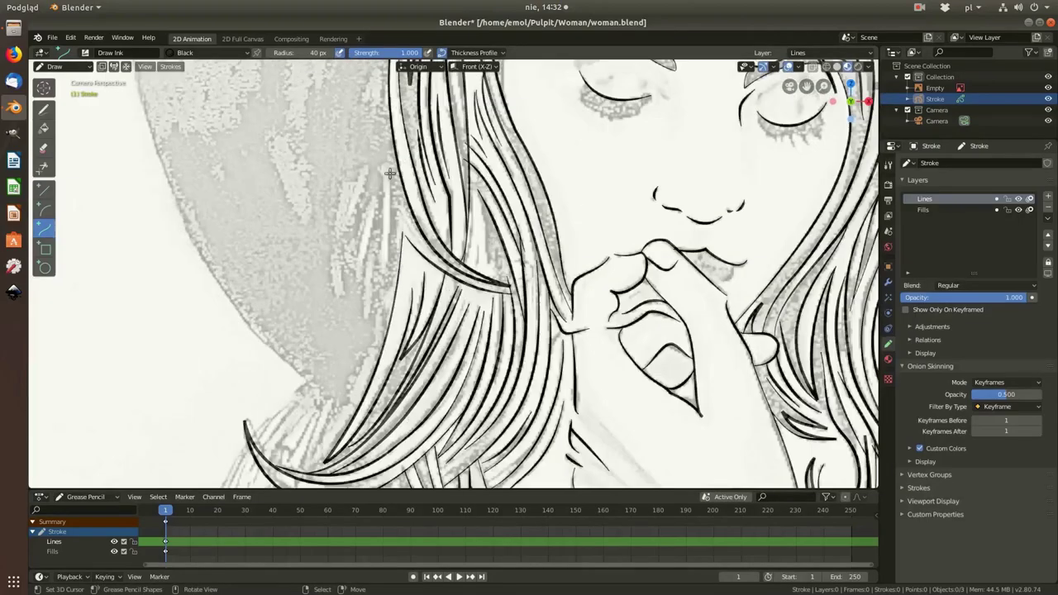
key(Return)
Step: Toggle the reference photo's visibility to check the linework on its own
key(Home)
scroll(322, 170, down, 1)
click(1049, 88)
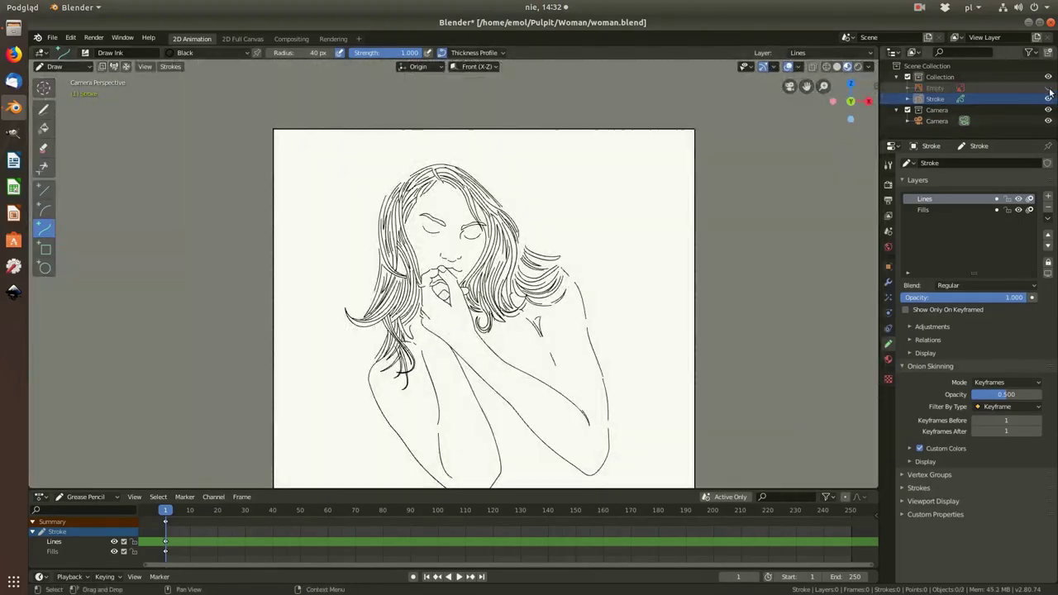
click(1049, 87)
click(1048, 88)
click(1048, 88)
Step: Ink two left hair strands, extending the second with an extra segment
scroll(389, 331, up, 6)
drag(329, 169, 285, 336)
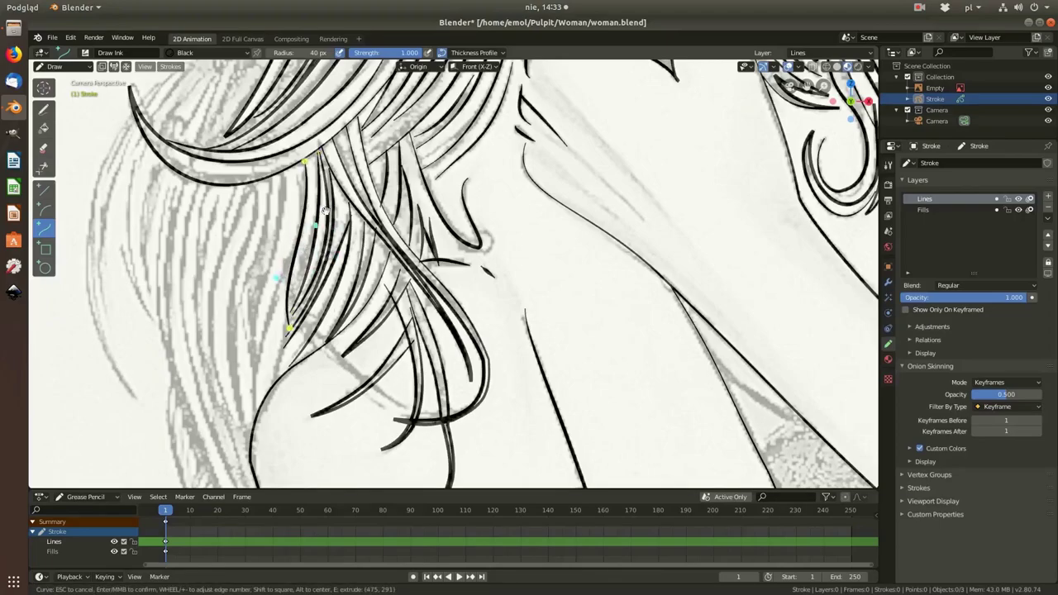
key(Return)
scroll(305, 184, down, 1)
drag(305, 183, 289, 319)
scroll(297, 248, down, 1)
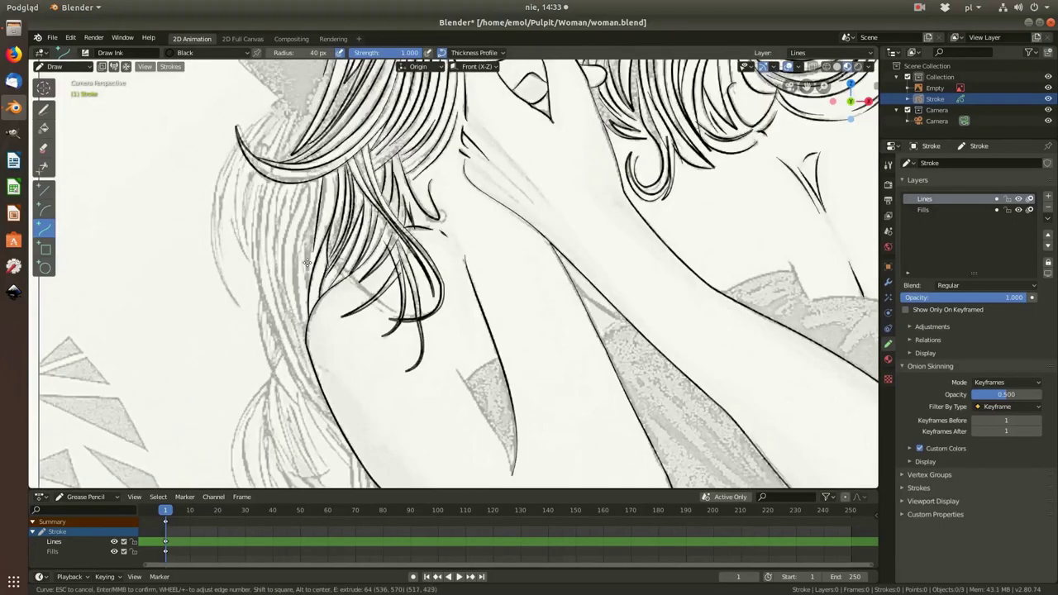
key(e)
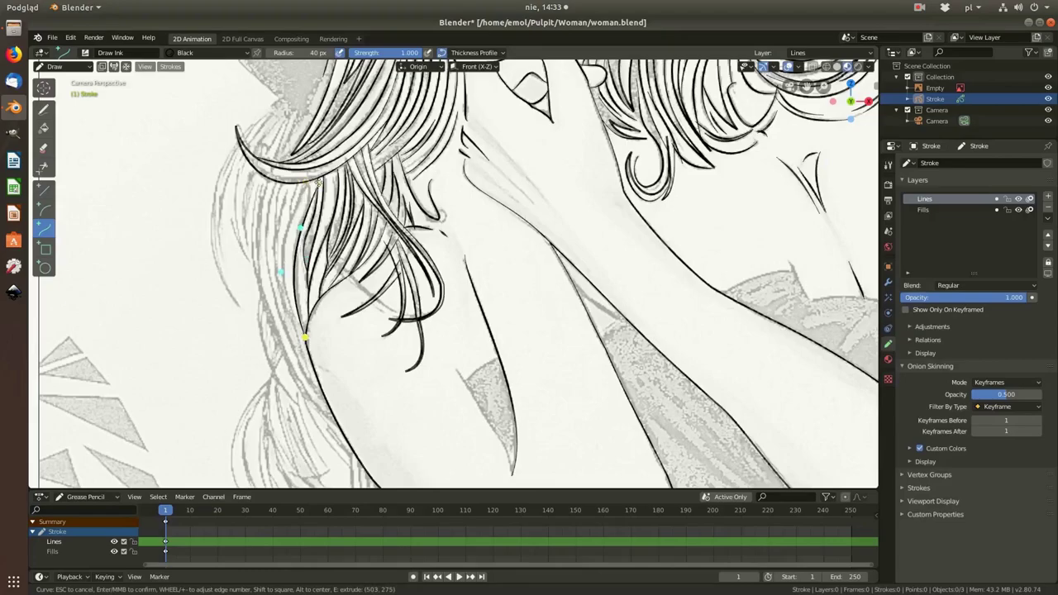
scroll(281, 266, up, 2)
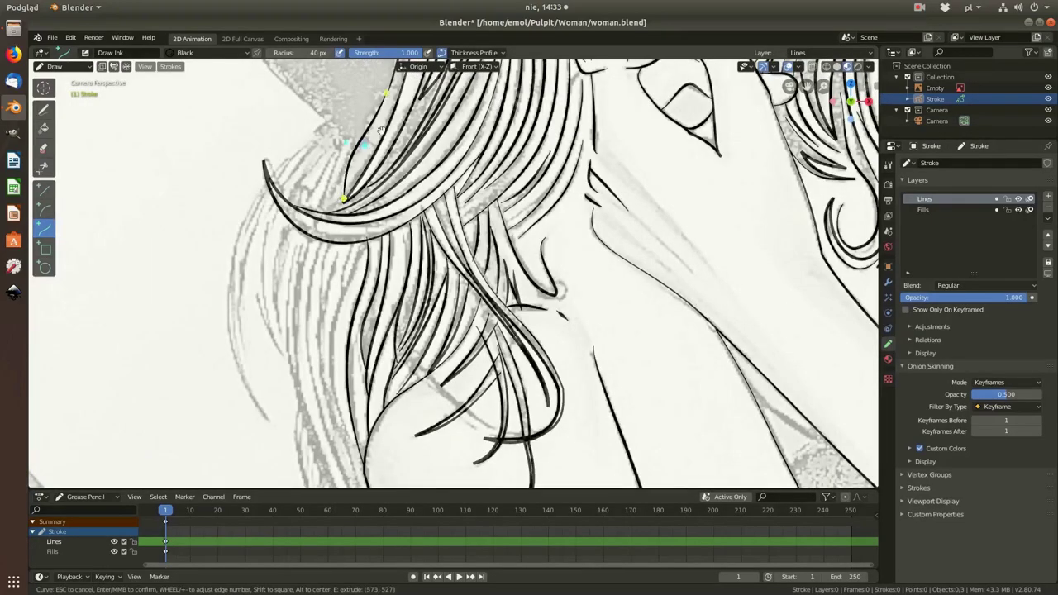
key(Return)
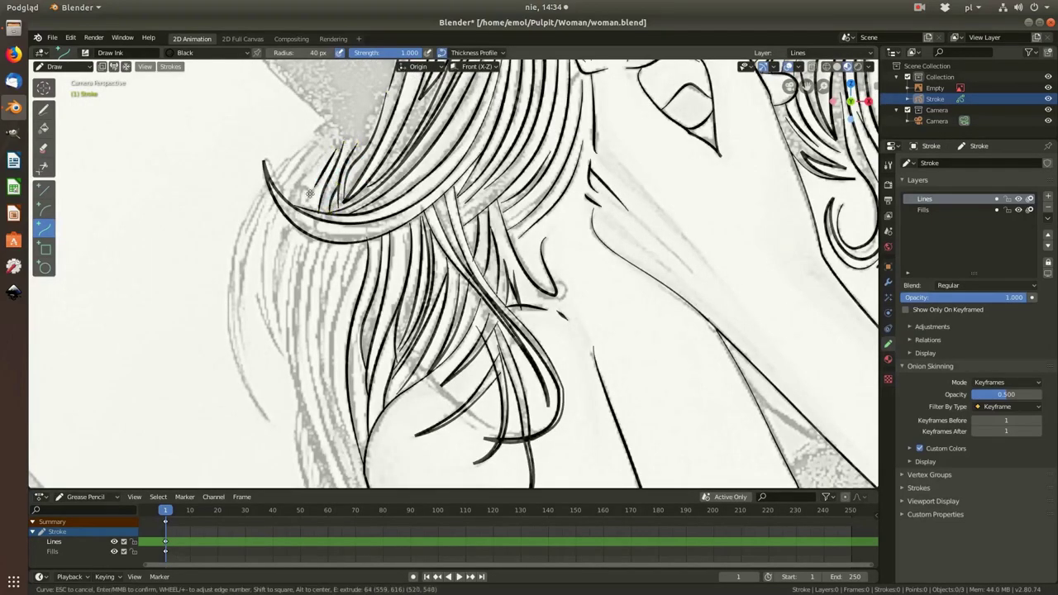
Step: Draw and reshape a long curve along the outer left hair edge
drag(285, 157, 264, 412)
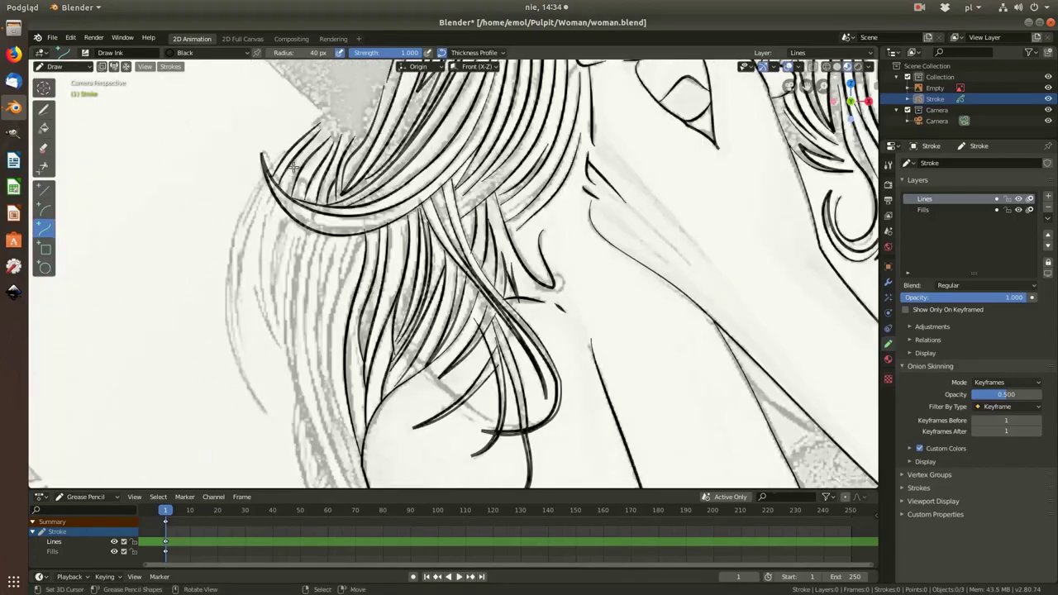
drag(228, 364, 268, 224)
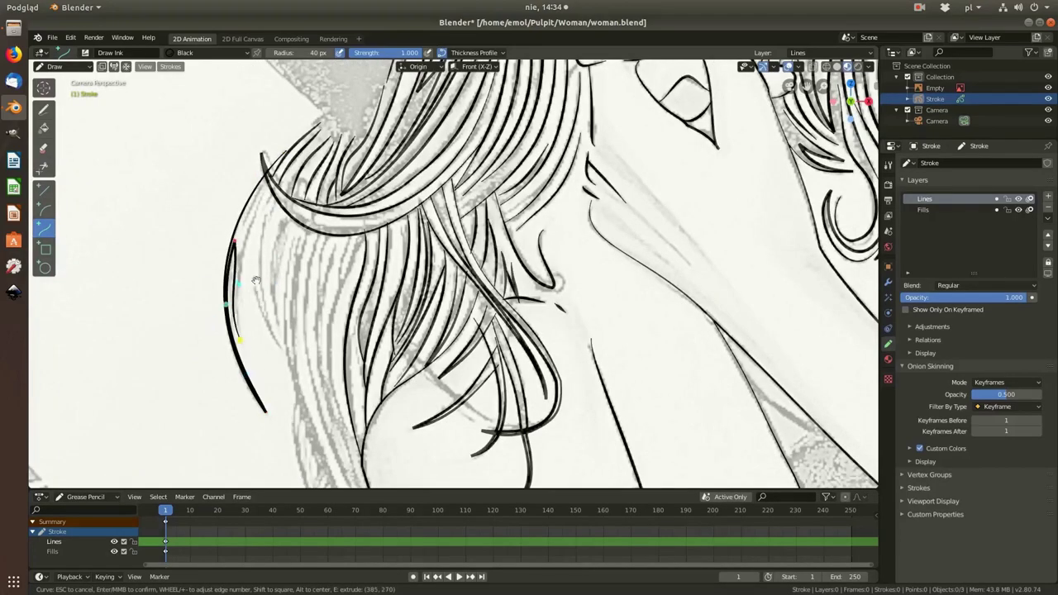
key(Return)
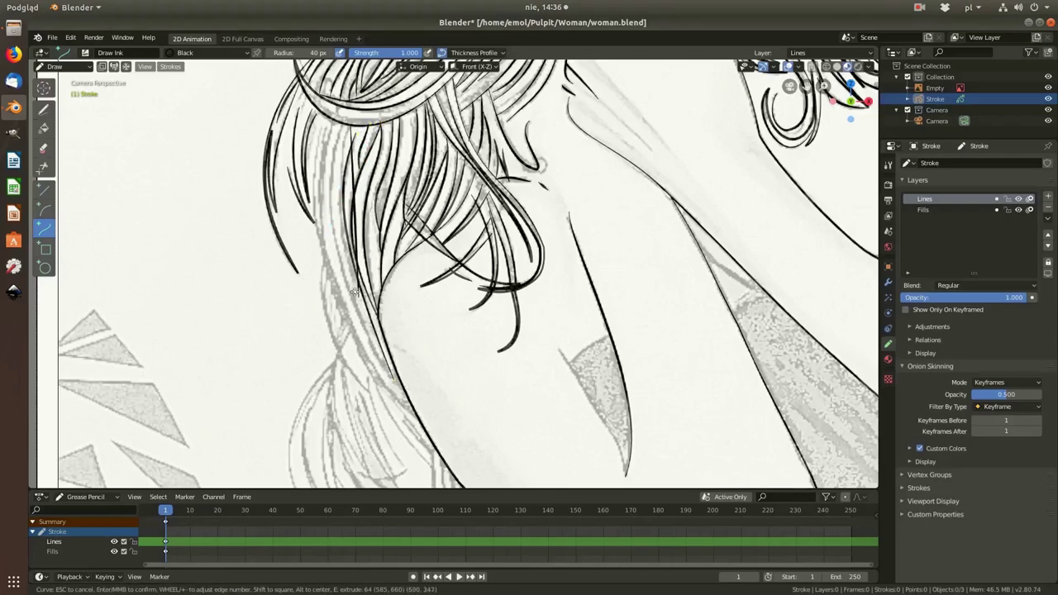
Step: Pull a hair curve's lower end further down and draw a new strand
drag(350, 126, 334, 121)
drag(356, 285, 416, 419)
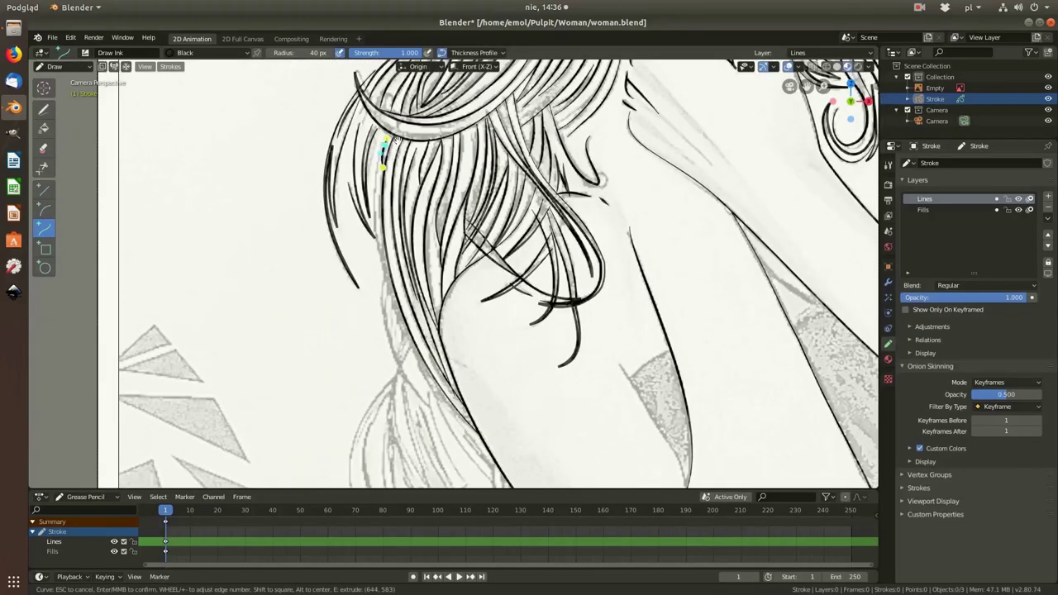
drag(385, 142, 435, 400)
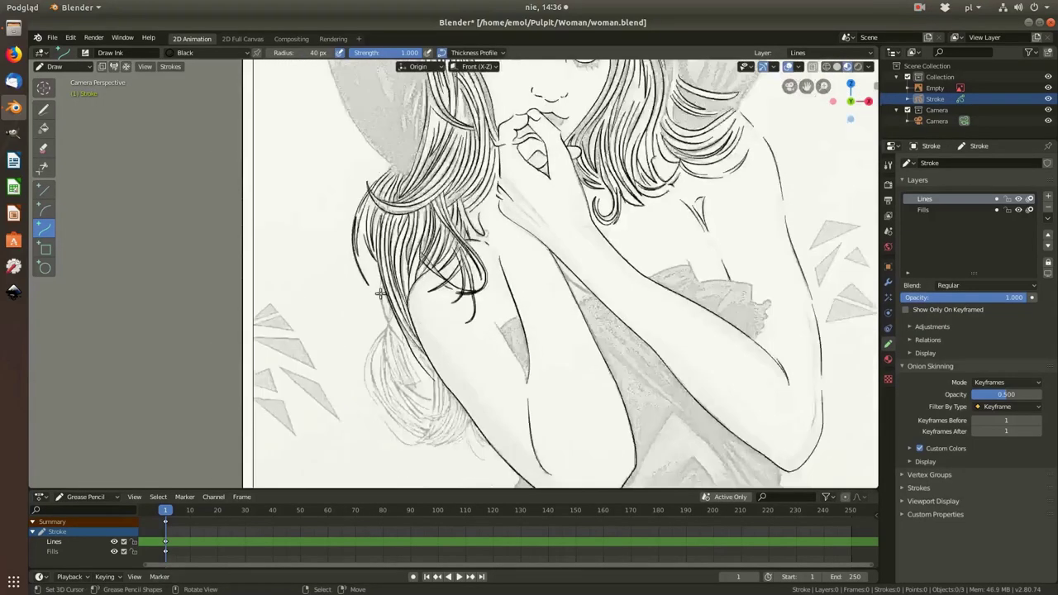
Step: Draw a curve along the hair by the shoulder, reshaping it down toward the hair tip
shift+middle_drag(467, 454, 410, 299)
drag(369, 177, 414, 312)
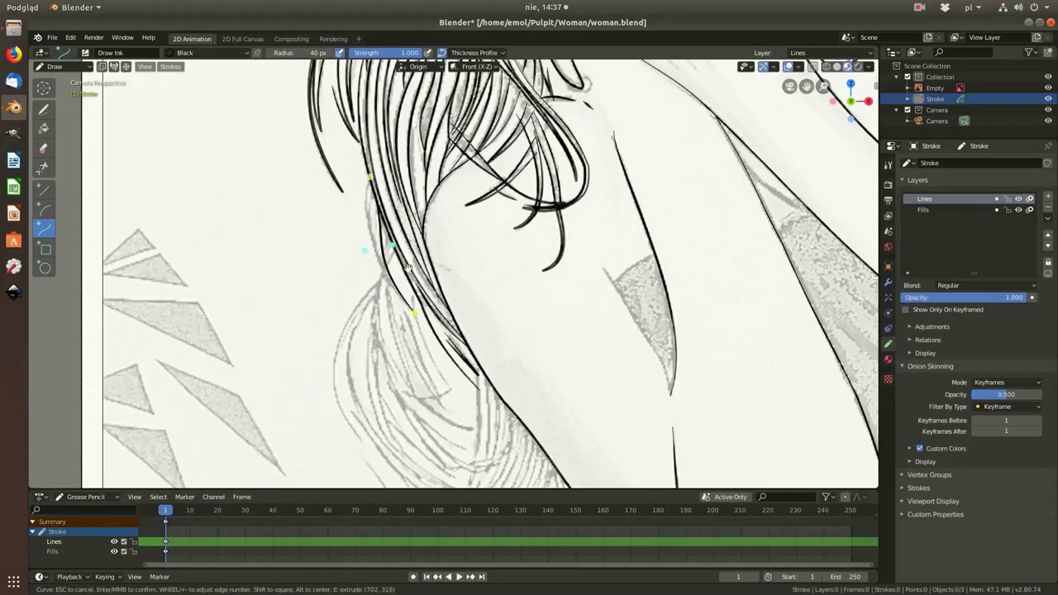
shift+middle_drag(400, 216, 422, 191)
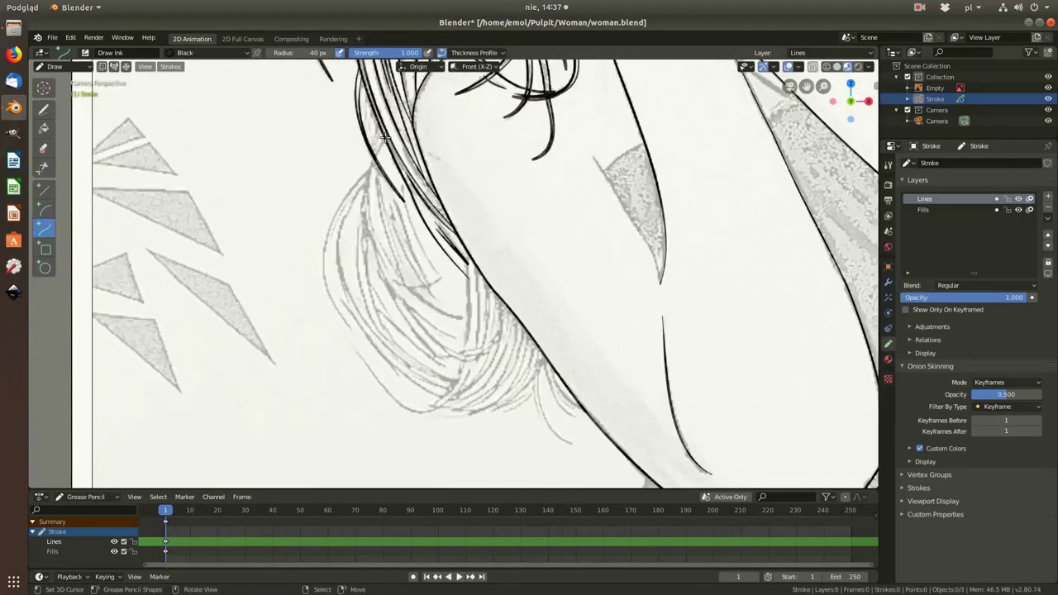
drag(414, 190, 438, 270)
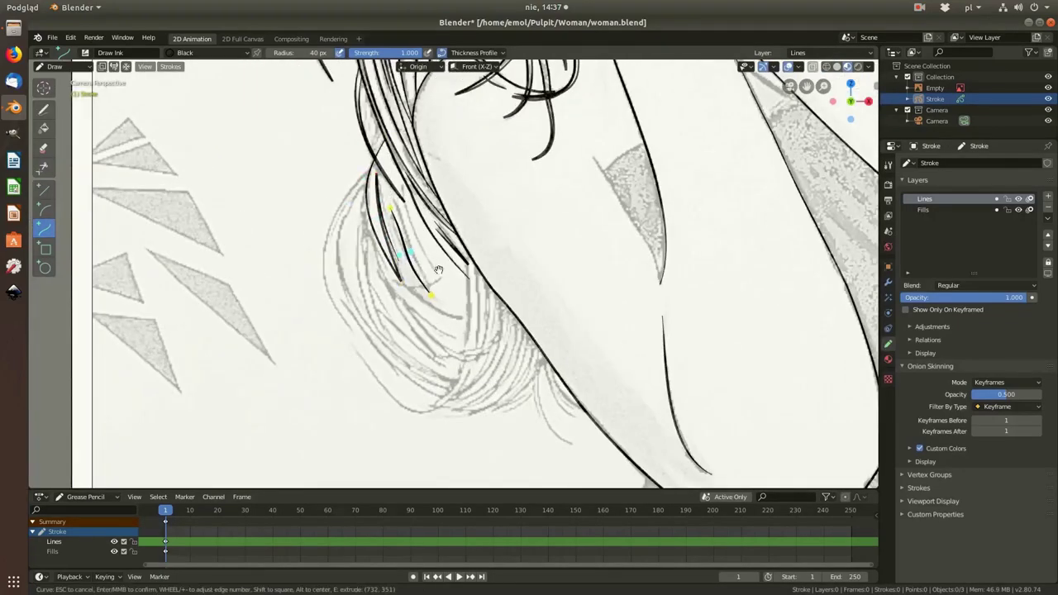
mouse_move(411, 225)
shift+middle_down()
mouse_move(436, 246)
mouse_move(374, 225)
shift+middle_up()
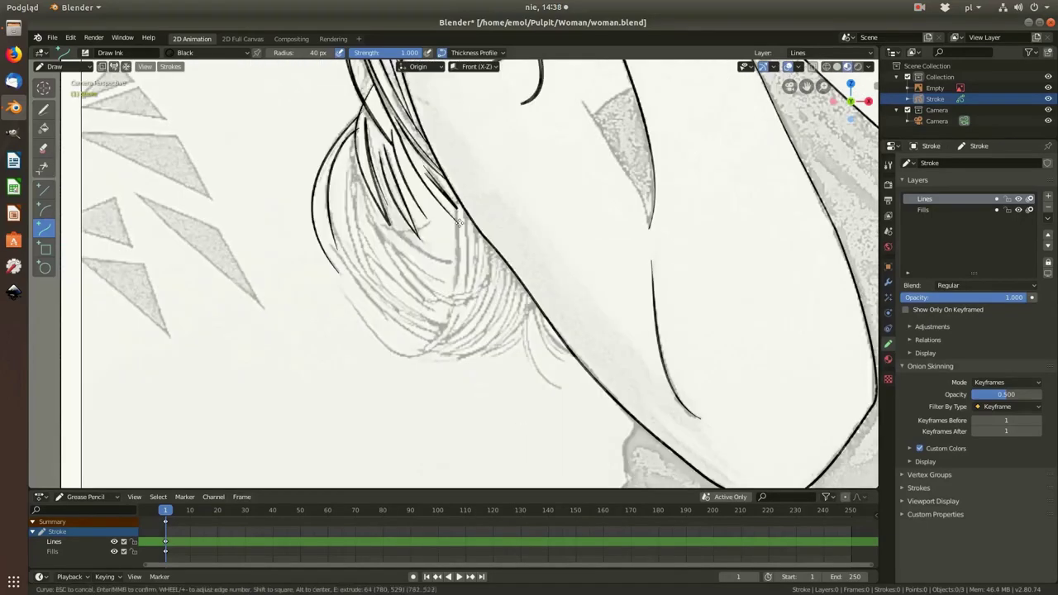
mouse_move(366, 385)
mouse_down()
mouse_move(501, 238)
mouse_move(484, 291)
mouse_up()
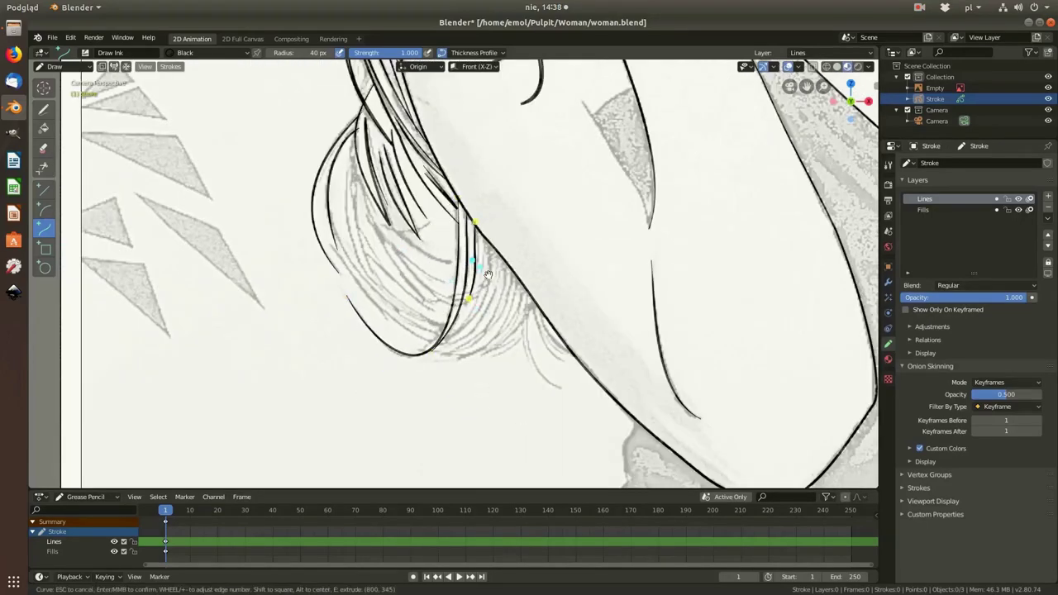
mouse_move(468, 336)
shift+middle_down()
mouse_move(486, 291)
mouse_move(500, 150)
shift+middle_up()
mouse_move(553, 222)
mouse_down()
mouse_move(635, 320)
mouse_move(579, 277)
mouse_up()
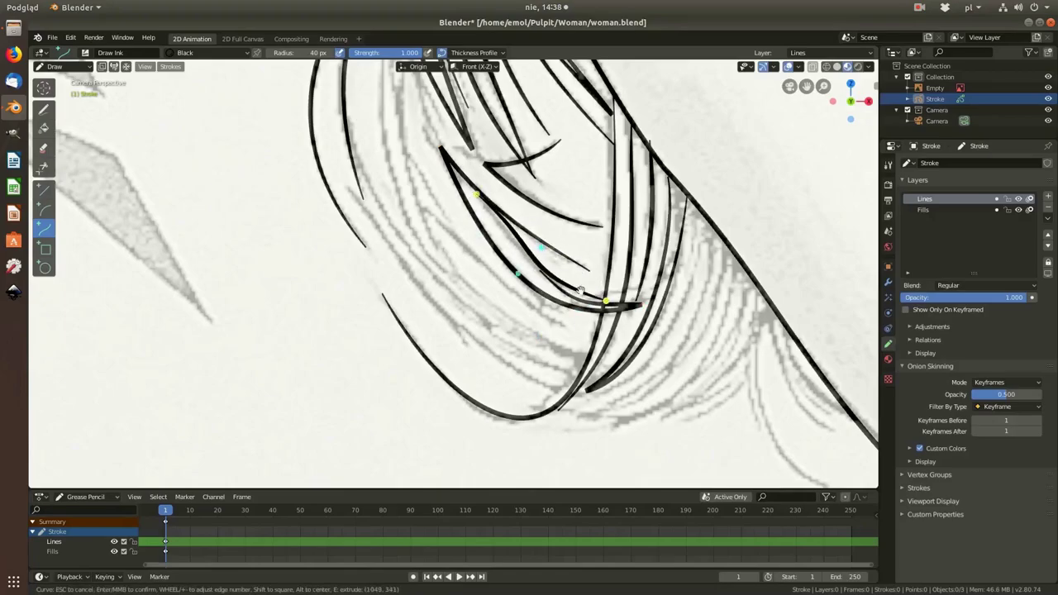
key(Return)
Step: Add a short hair curve, then another curve shaped along a strand near the hair ends
drag(405, 130, 458, 212)
key(Return)
mouse_move(441, 172)
shift+middle_down()
mouse_move(475, 271)
mouse_move(451, 157)
shift+middle_up()
drag(451, 289, 504, 313)
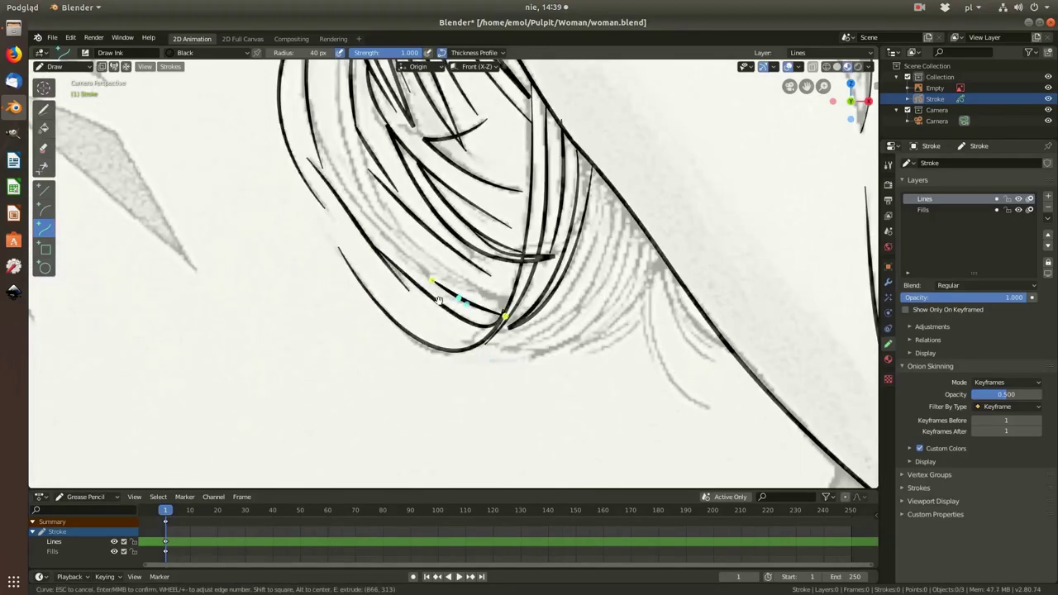
mouse_move(438, 299)
ctrl+middle_down()
mouse_move(329, 244)
mouse_move(372, 298)
ctrl+middle_up()
key(Return)
Step: Frame the drawing and ink a curve over the lower hair, fitting it to the strand
key(Home)
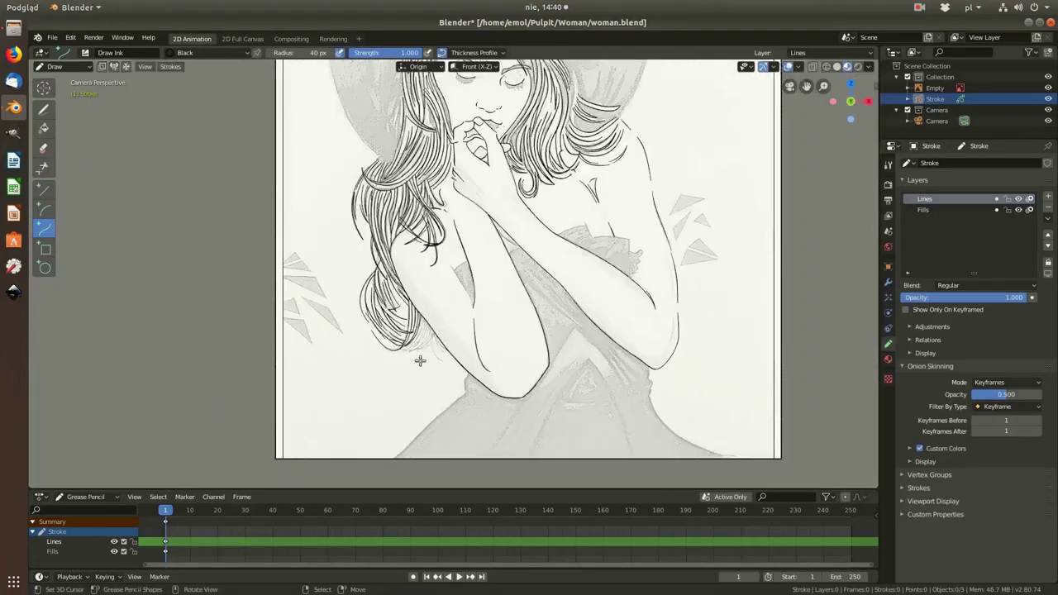
scroll(420, 360, up, 5)
drag(430, 225, 279, 405)
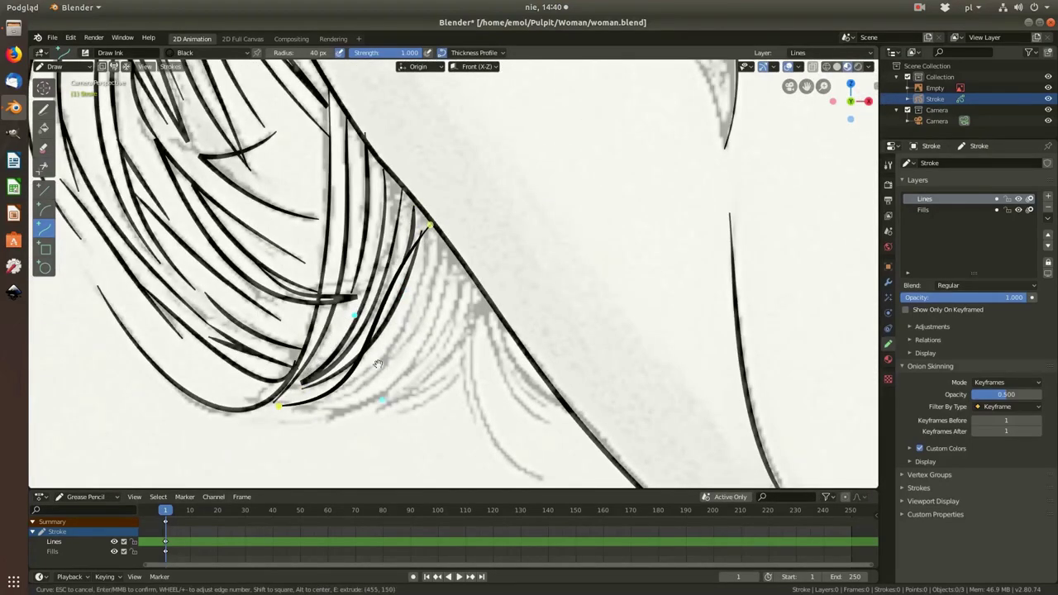
drag(377, 364, 389, 339)
scroll(405, 247, down, 3)
Step: Add short hair-tip curves where the lower locks meet the arm, then frame the drawing
drag(400, 157, 406, 246)
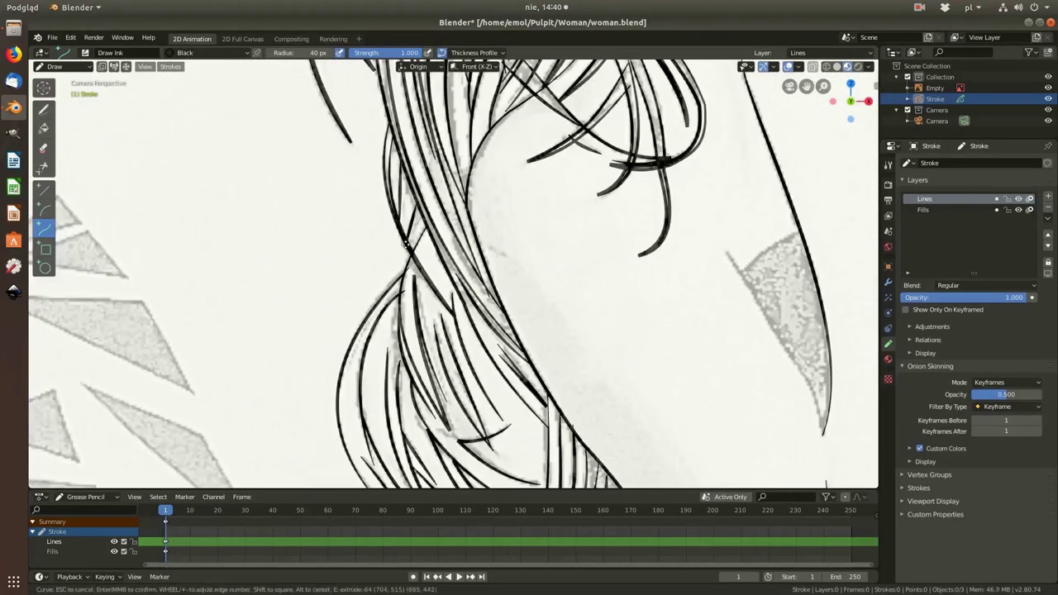
scroll(413, 240, down, 3)
scroll(436, 278, up, 2)
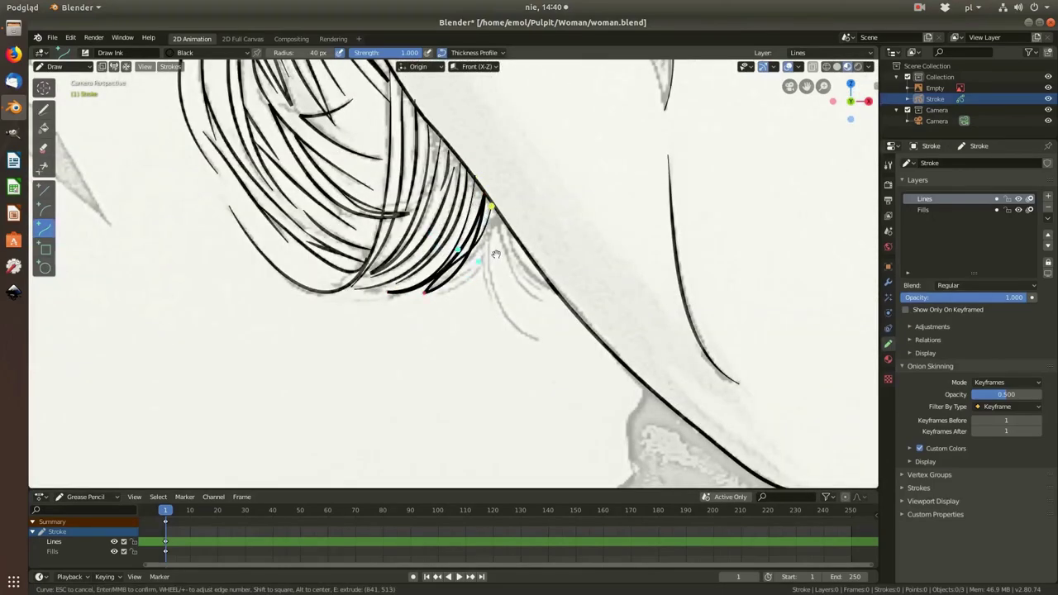
key(e)
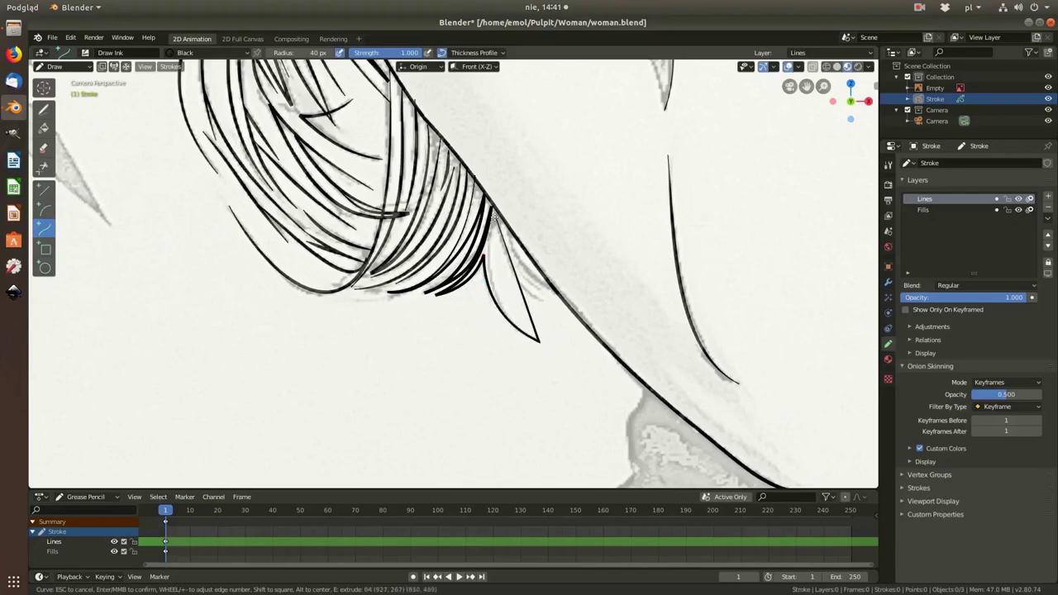
drag(507, 232, 562, 302)
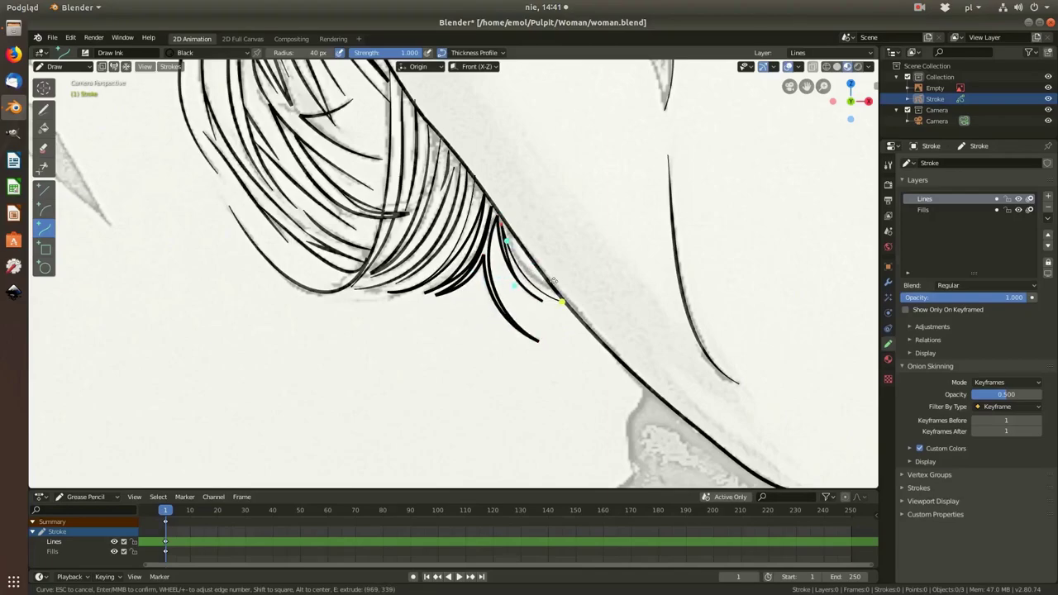
key(Return)
key(Home)
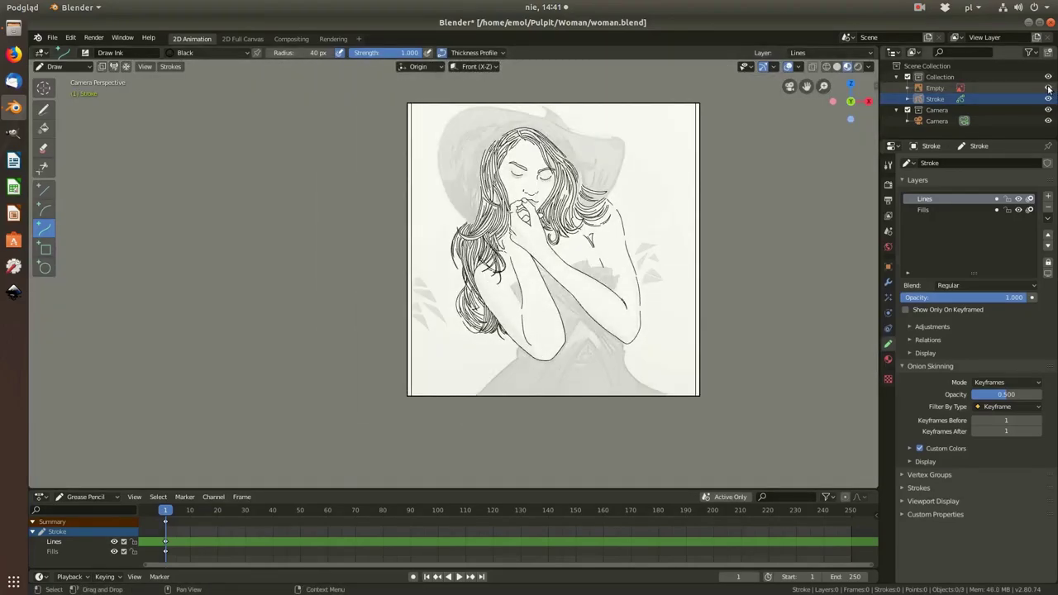
Step: Trace ink curves along the chest and the neck outline
scroll(609, 215, up, 5)
scroll(609, 215, up, 4)
drag(439, 229, 509, 354)
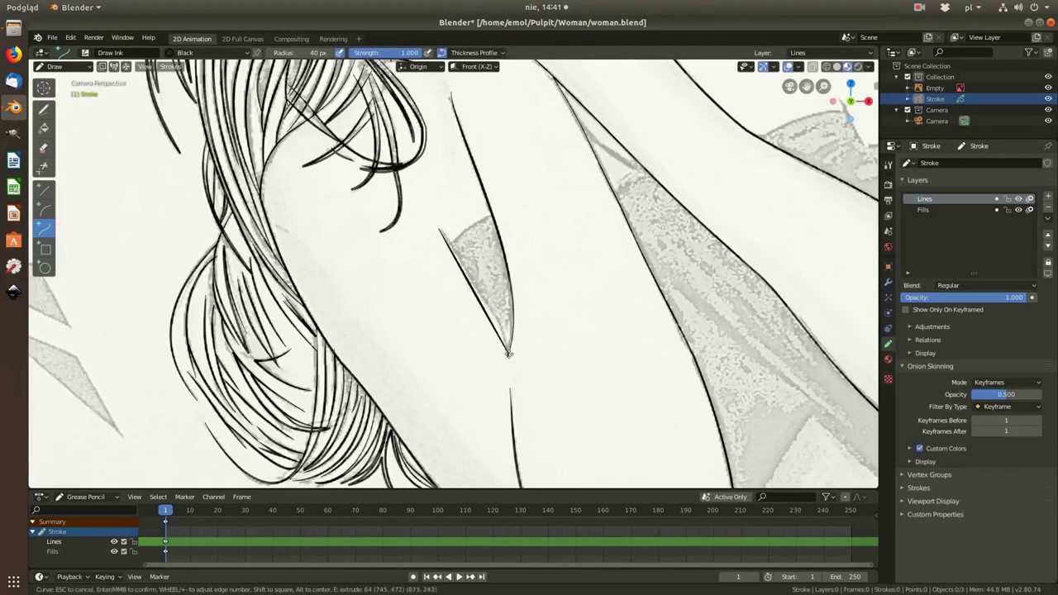
key(Return)
key(Home)
scroll(520, 248, up, 4)
drag(632, 172, 500, 360)
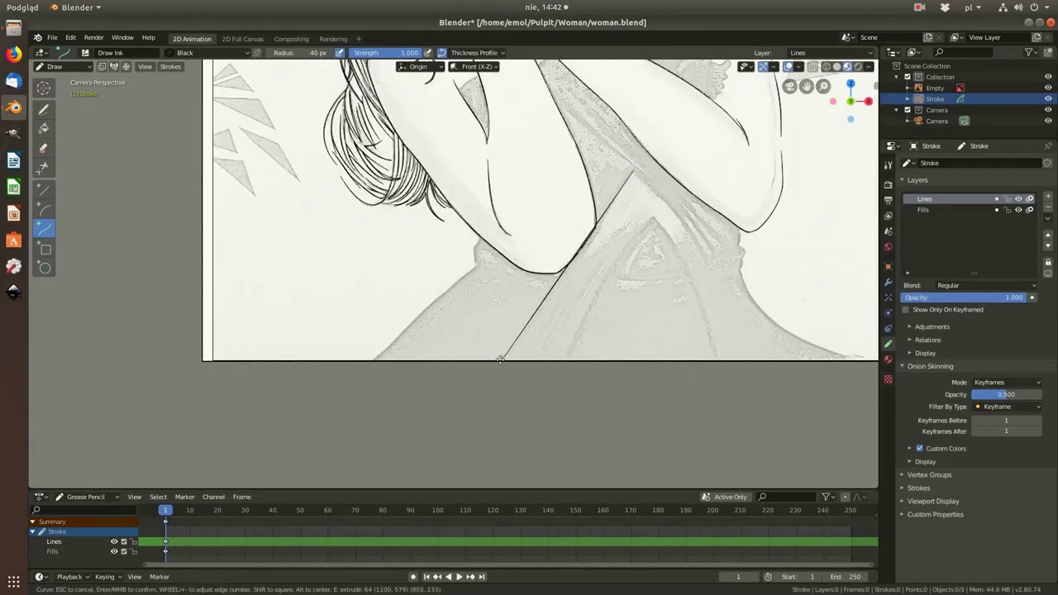
key(Return)
Step: Draw a short curve at the neck corner and extend it with an extra segment
scroll(531, 315, up, 2)
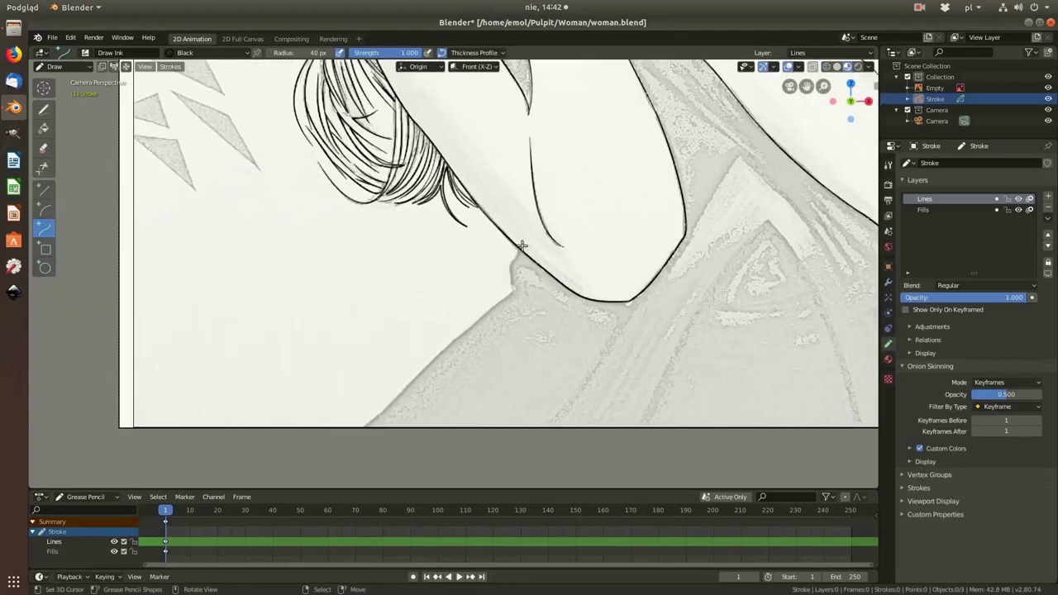
drag(516, 290, 518, 250)
scroll(654, 314, up, 2)
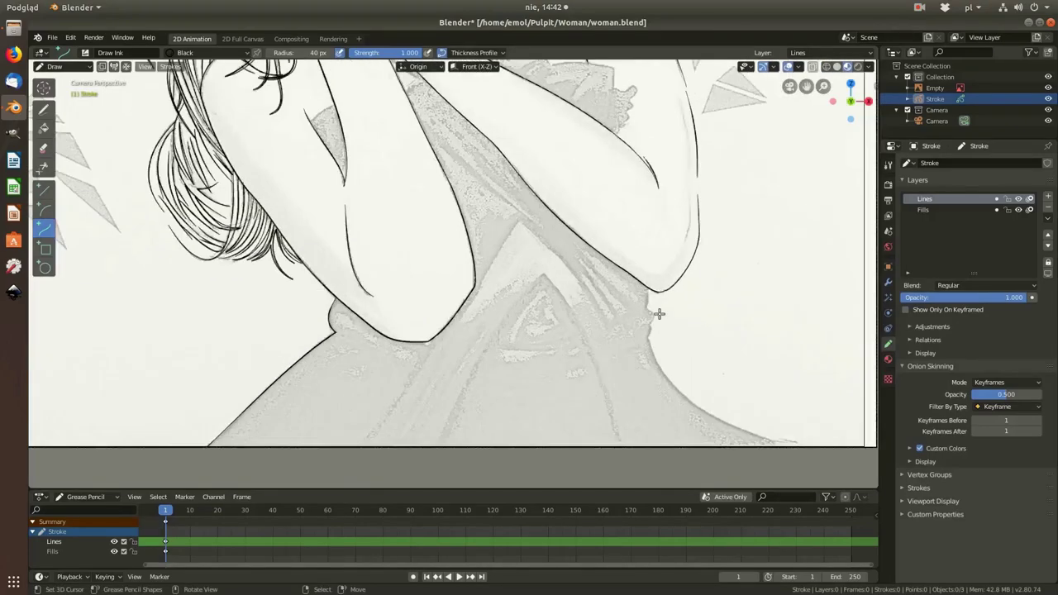
scroll(653, 314, up, 1)
scroll(637, 335, down, 2)
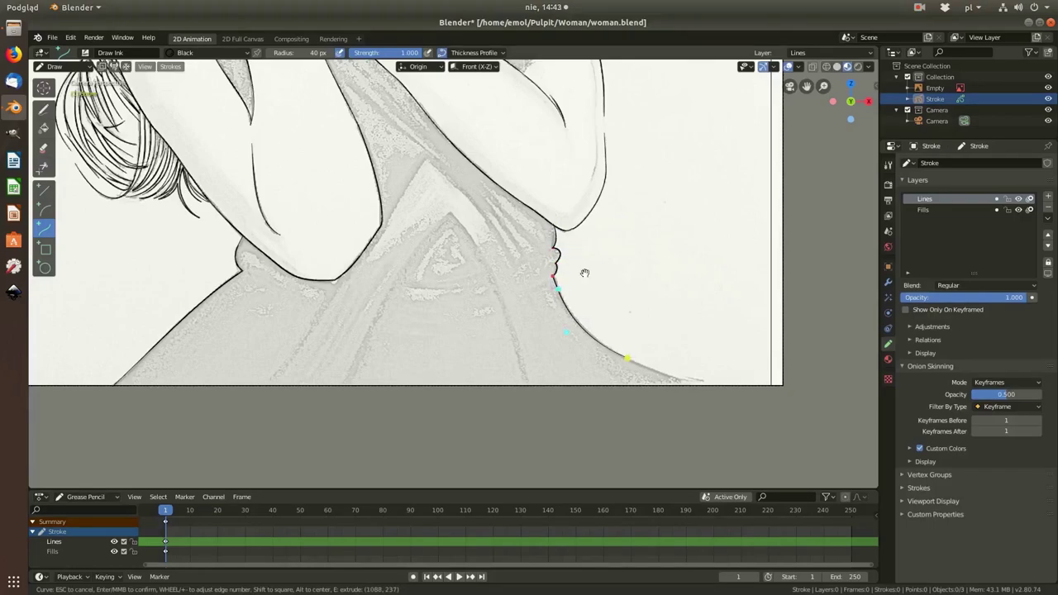
scroll(678, 343, down, 5)
scroll(673, 325, up, 5)
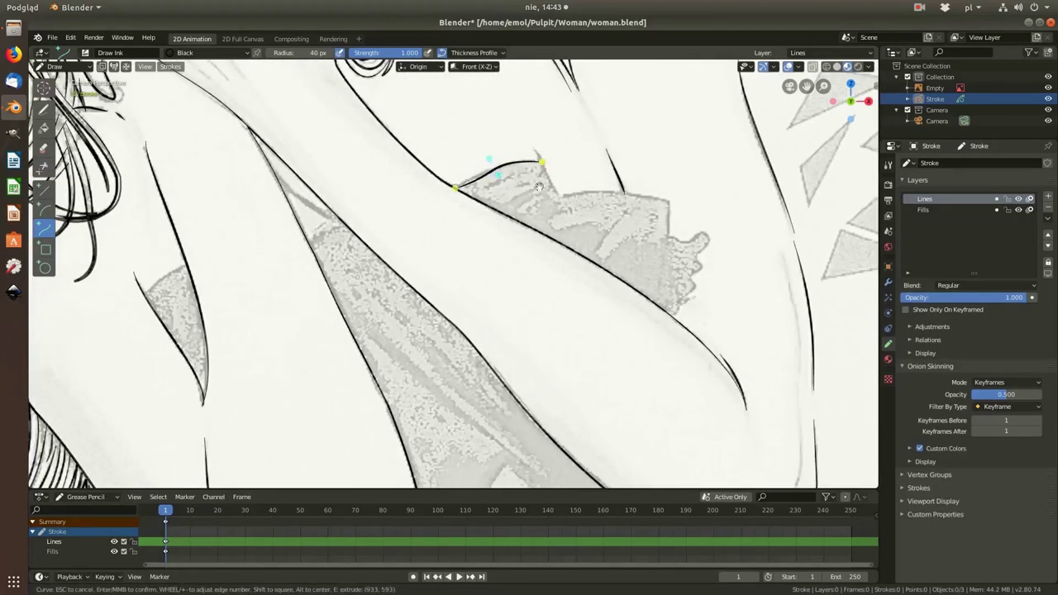
key(e)
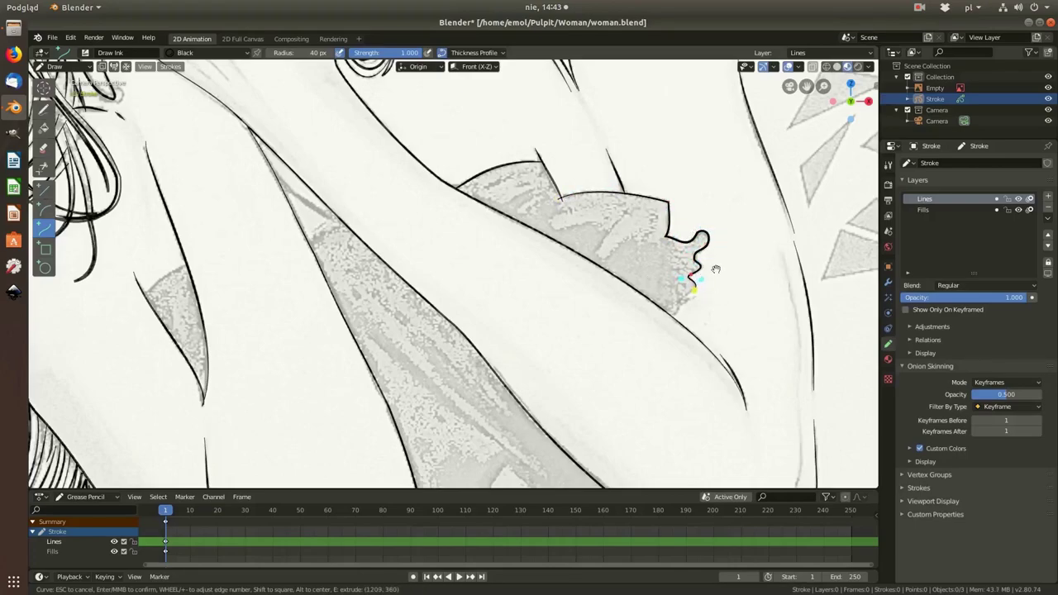
scroll(720, 289, down, 5)
scroll(538, 366, up, 5)
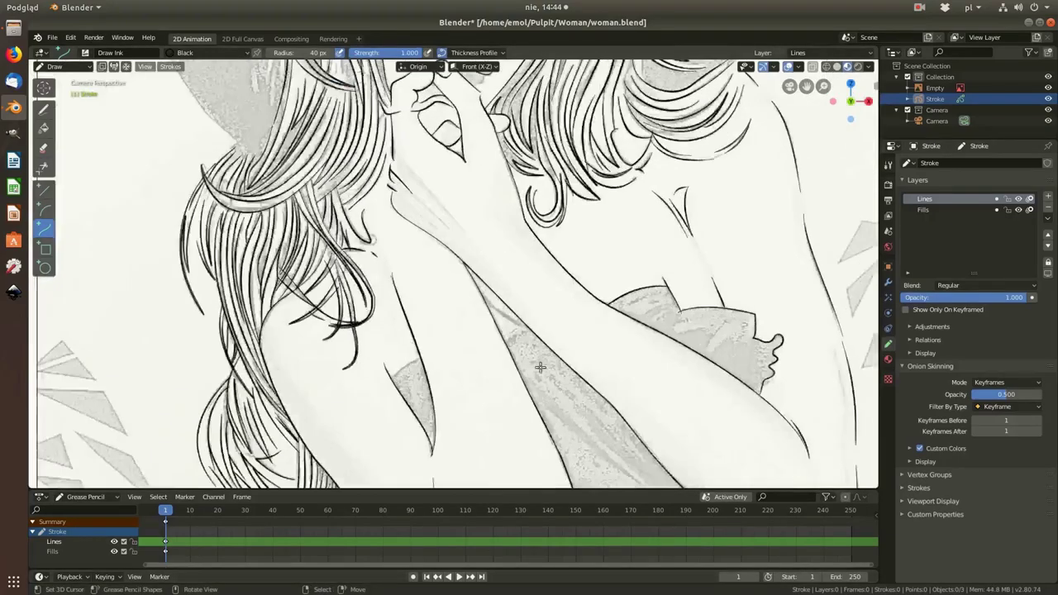
scroll(520, 308, down, 2)
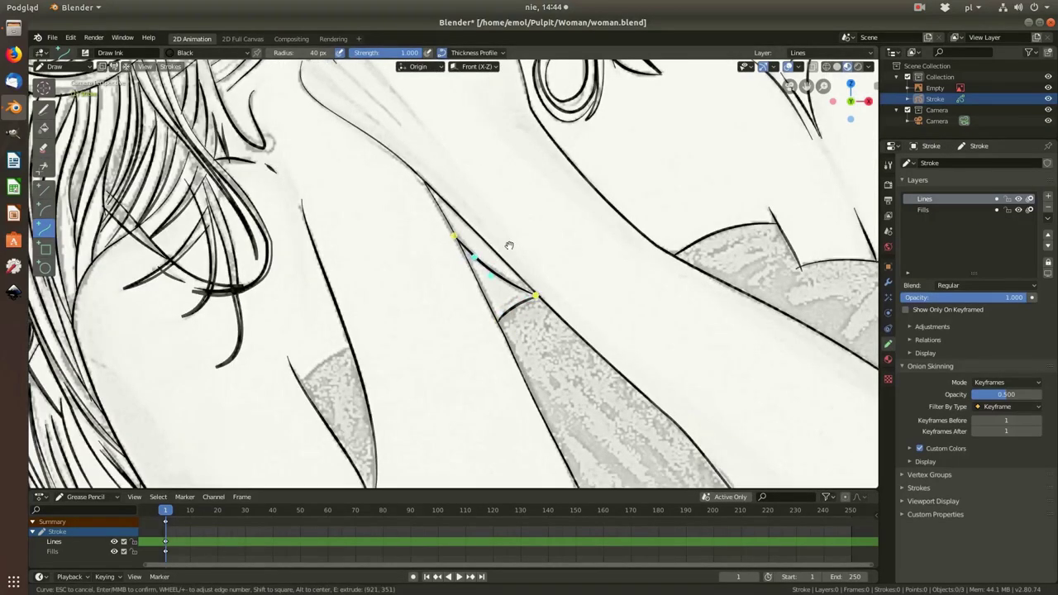
scroll(508, 248, down, 4)
scroll(497, 249, up, 5)
key(Return)
Step: Trace a curve along the dress fold
scroll(496, 248, down, 5)
scroll(579, 364, up, 1)
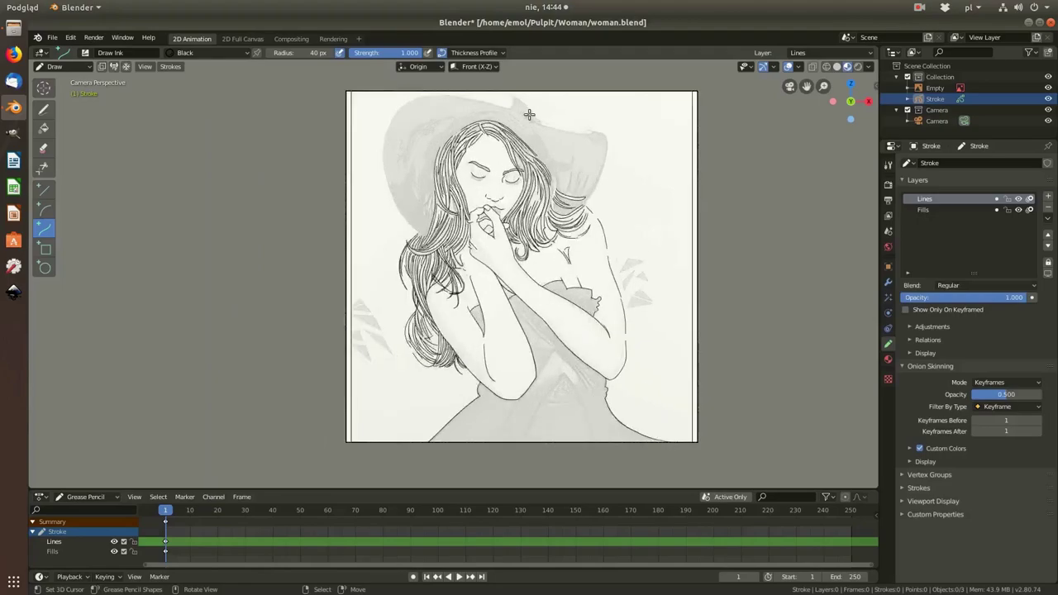
scroll(585, 366, up, 2)
scroll(561, 416, up, 2)
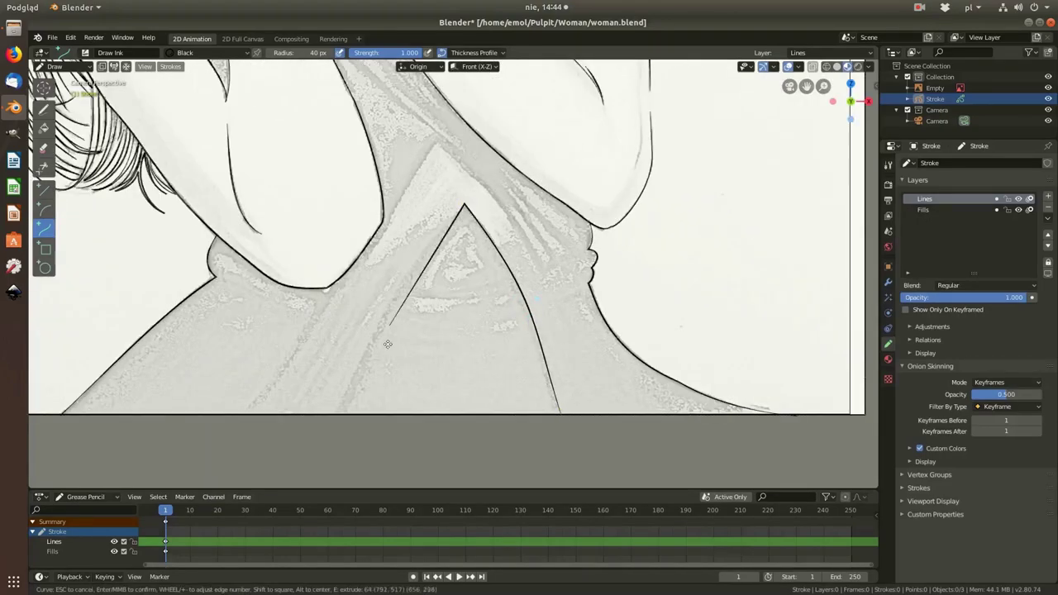
drag(561, 415, 437, 140)
scroll(496, 231, down, 4)
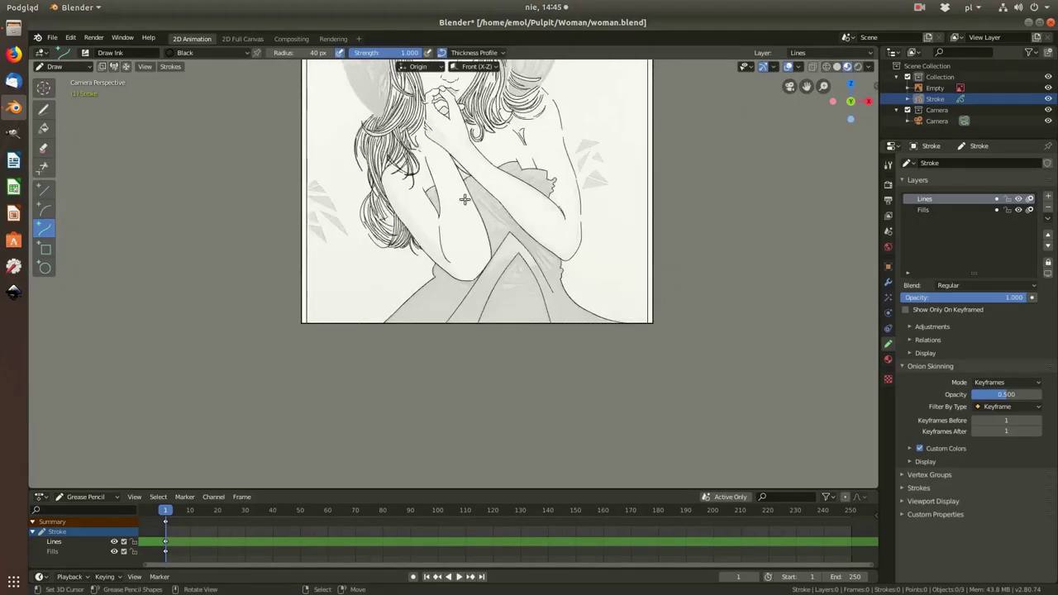
scroll(537, 275, up, 2)
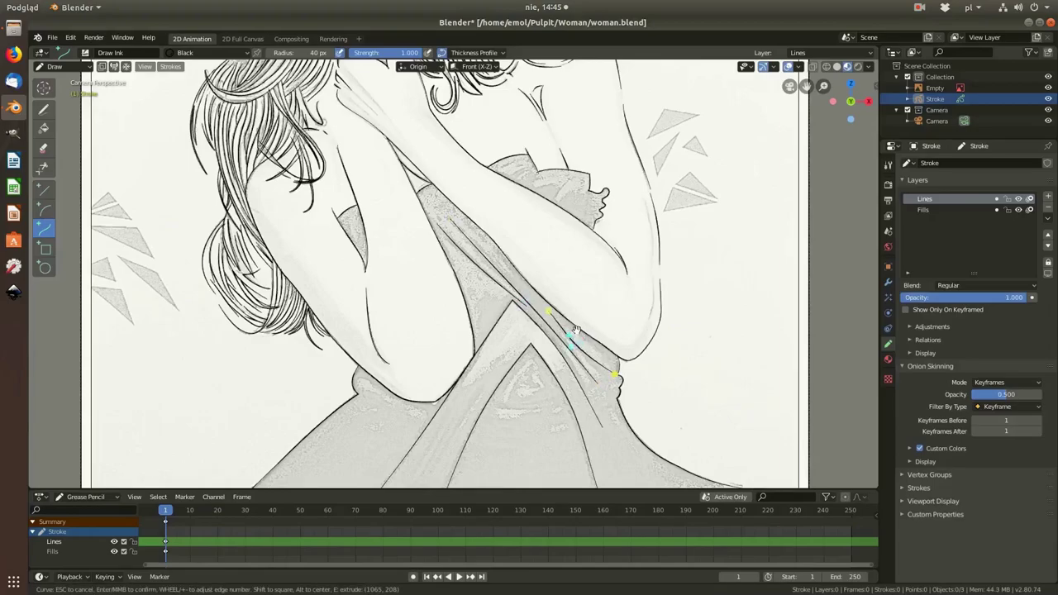
key(Return)
Step: Trace the hat brim and the hat's outer edge with curves
scroll(536, 223, up, 3)
drag(497, 194, 616, 268)
scroll(529, 248, down, 1)
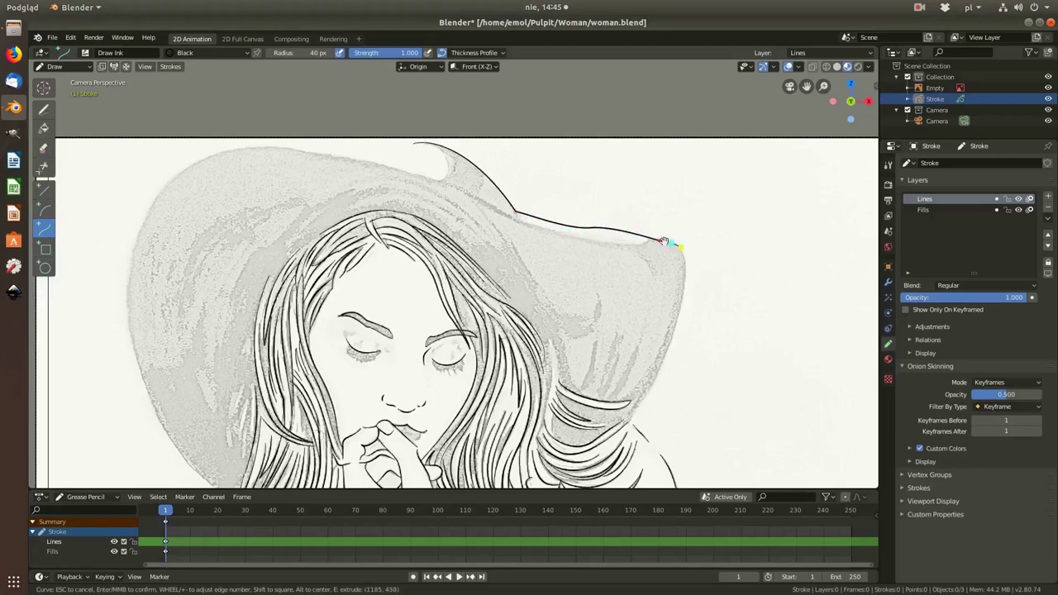
key(Return)
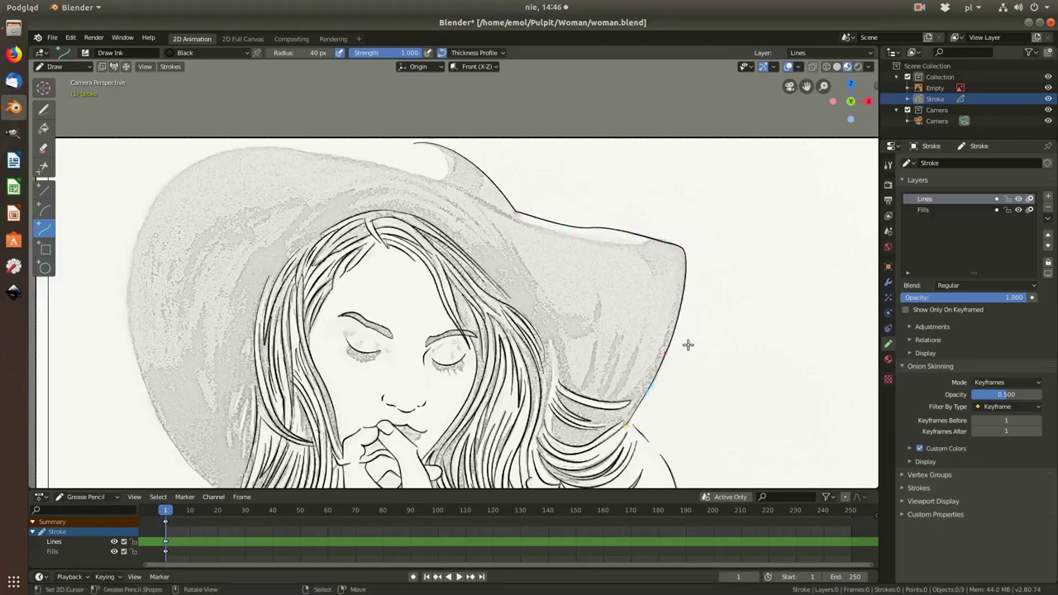
scroll(687, 345, down, 2)
shift+middle_drag(331, 344, 687, 345)
drag(562, 389, 563, 175)
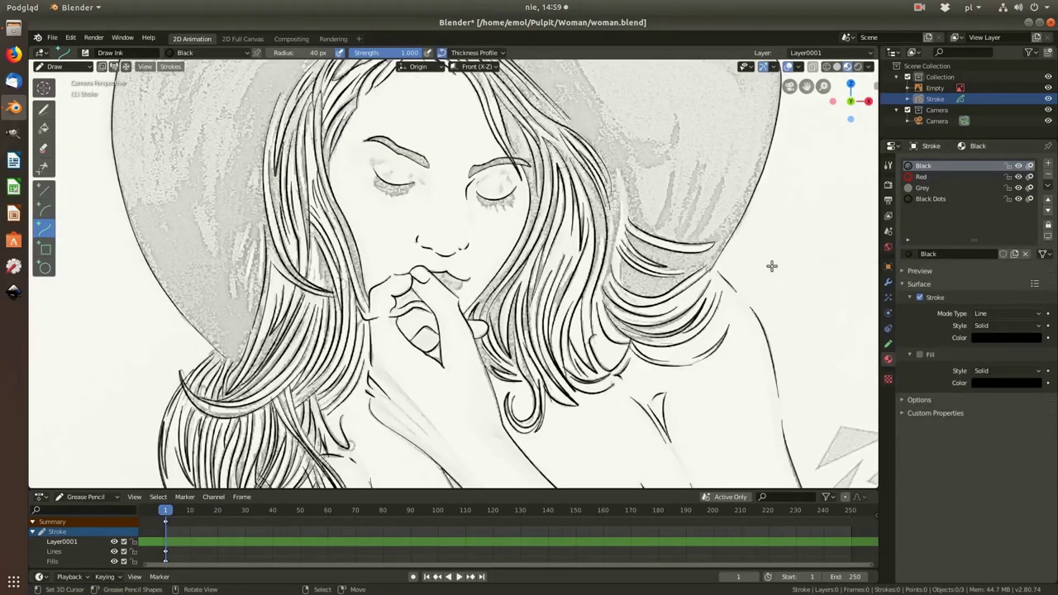
Step: Add a new stroke material drawn as Dots with a pink colour
drag(764, 253, 800, 343)
key(Escape)
drag(769, 233, 845, 356)
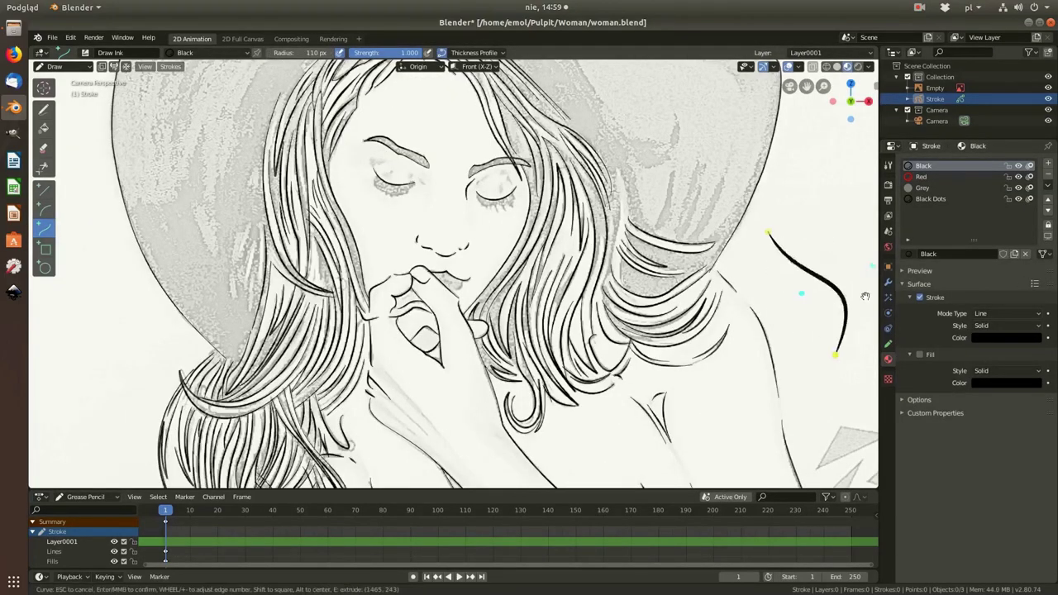
key(Escape)
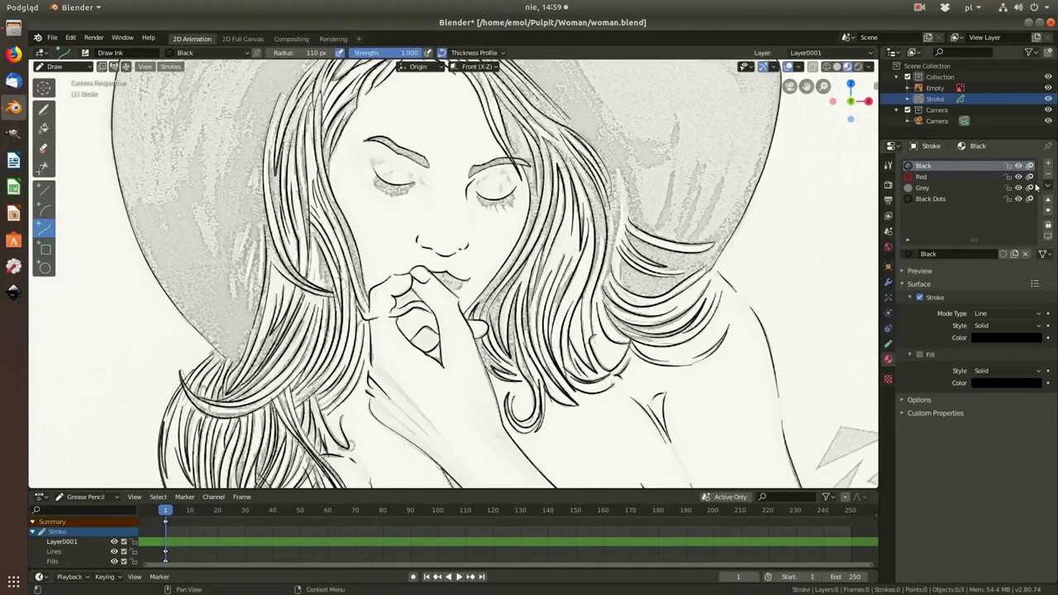
click(1048, 162)
click(947, 253)
click(1006, 339)
click(964, 215)
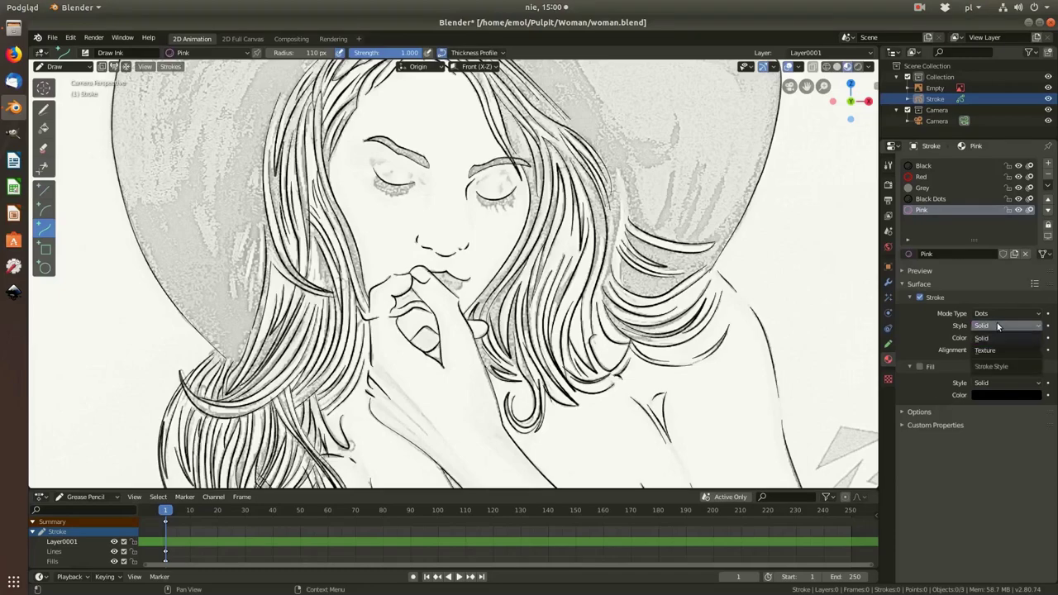
Step: Enable Randomize on the current brush and test a pink freehand stroke
click(889, 165)
click(1022, 328)
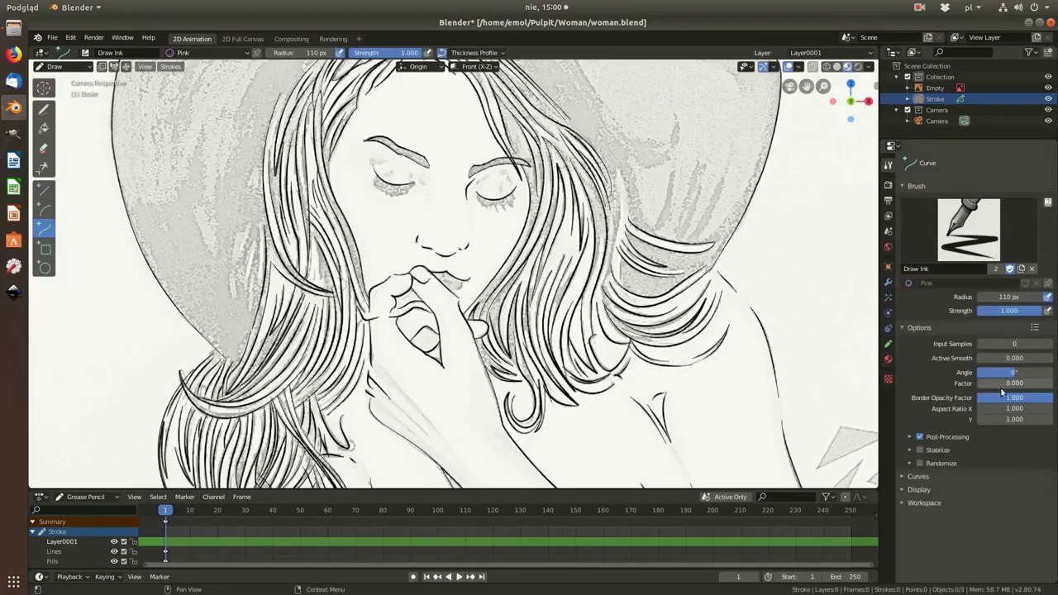
click(888, 359)
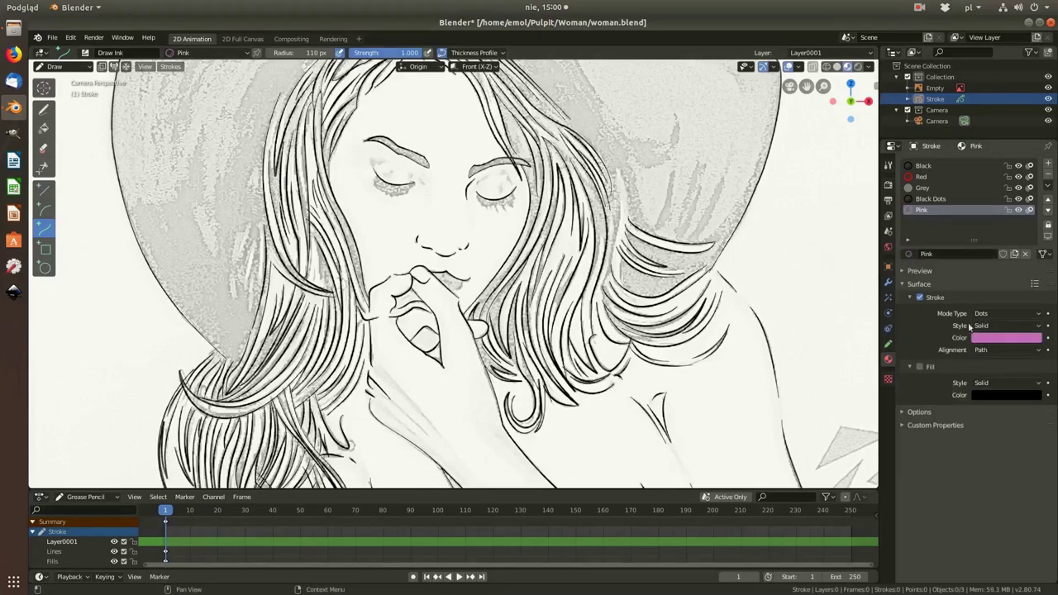
click(889, 164)
click(910, 461)
click(919, 463)
click(44, 109)
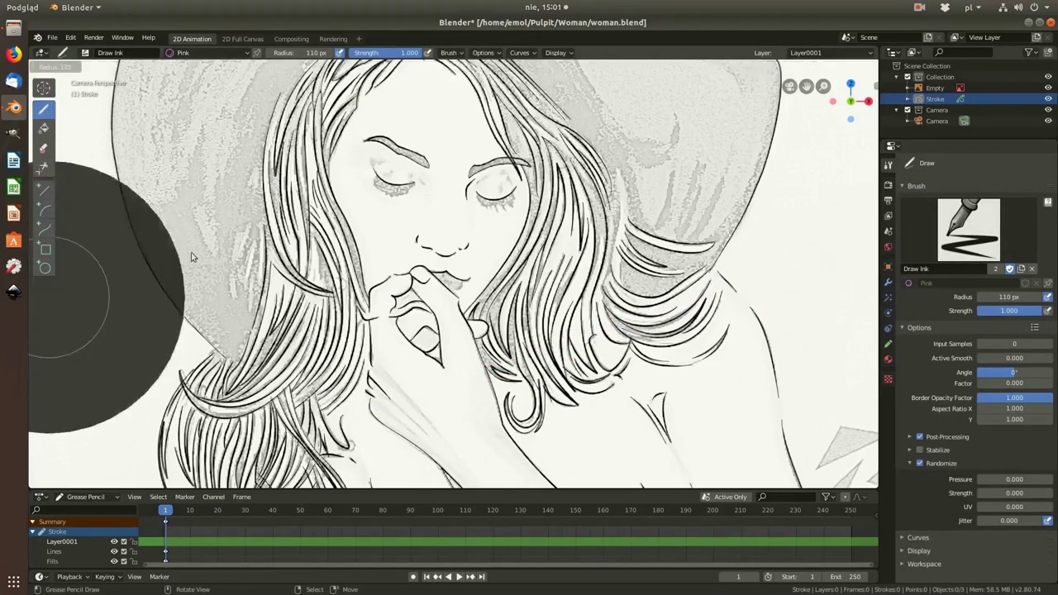
drag(145, 244, 591, 368)
key(ctrl+z)
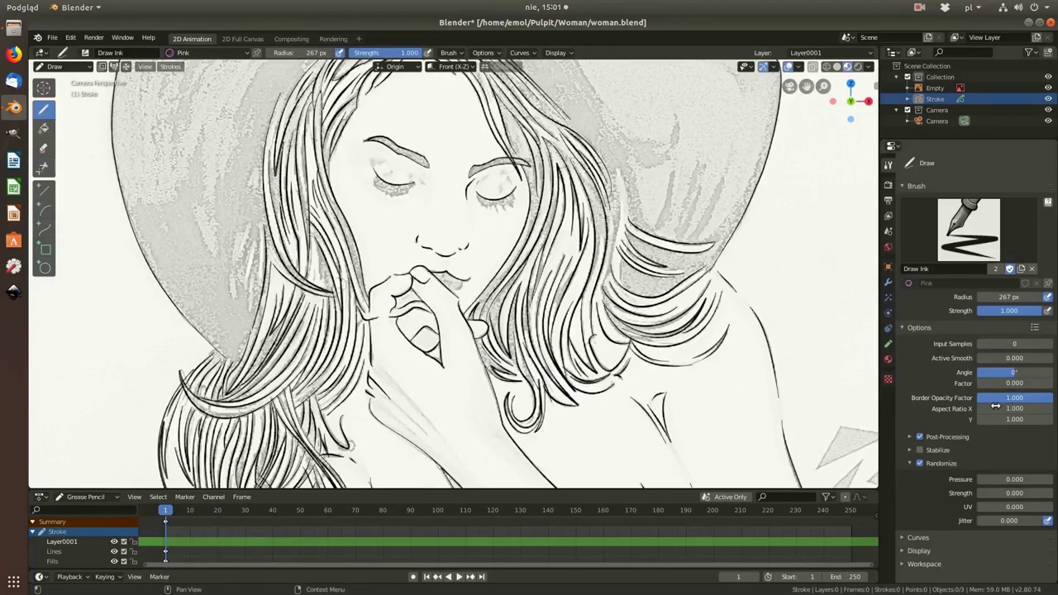
Step: Set border opacity to 0.379, duplicate the brush as Pink, and enable Randomize on it
drag(995, 404, 967, 403)
drag(685, 272, 749, 397)
key(ctrl+z)
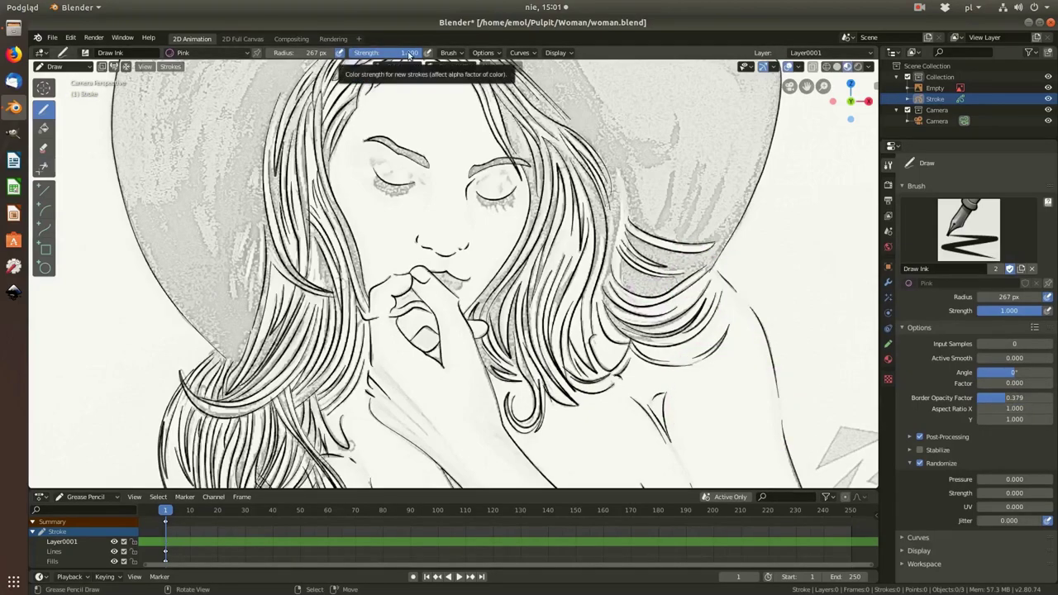
click(1022, 269)
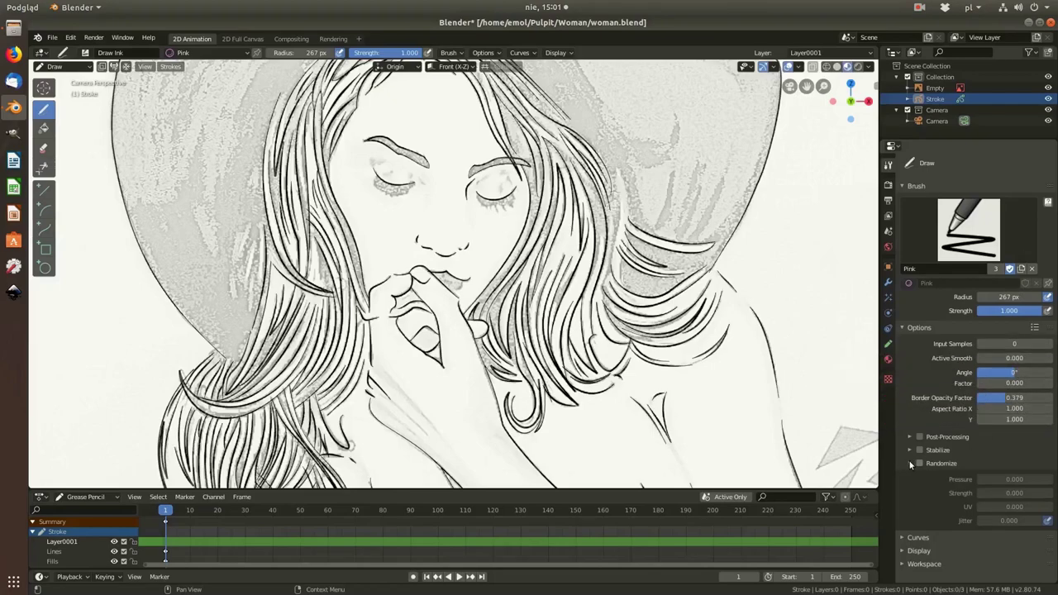
click(921, 464)
drag(323, 219, 521, 455)
Step: Shrink the pink brush, lower its strength, and undo the trial dabs near the eye
key(ctrl+z)
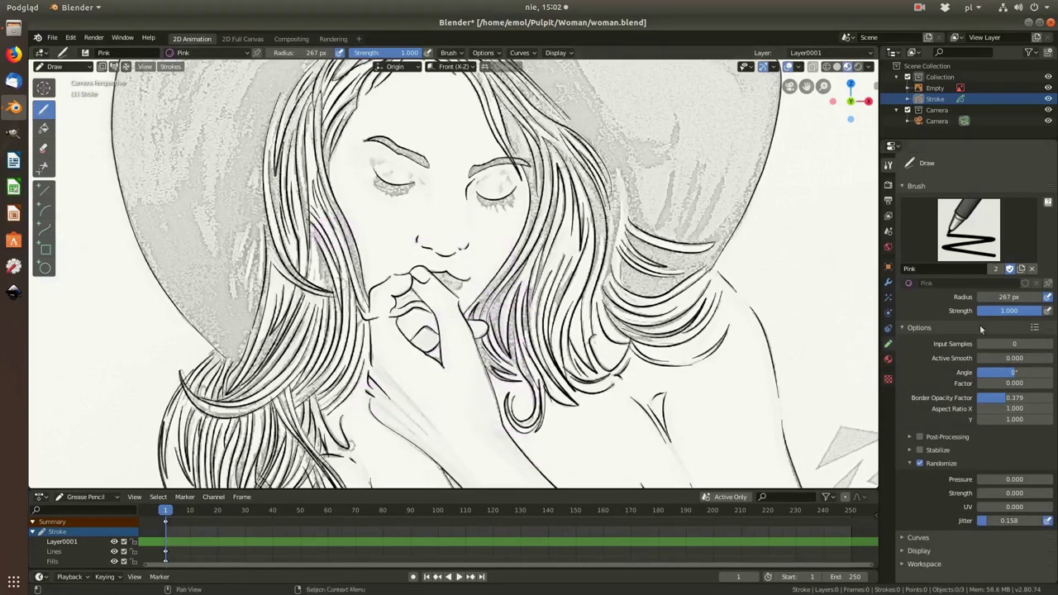
drag(484, 240, 520, 289)
key(ctrl+z)
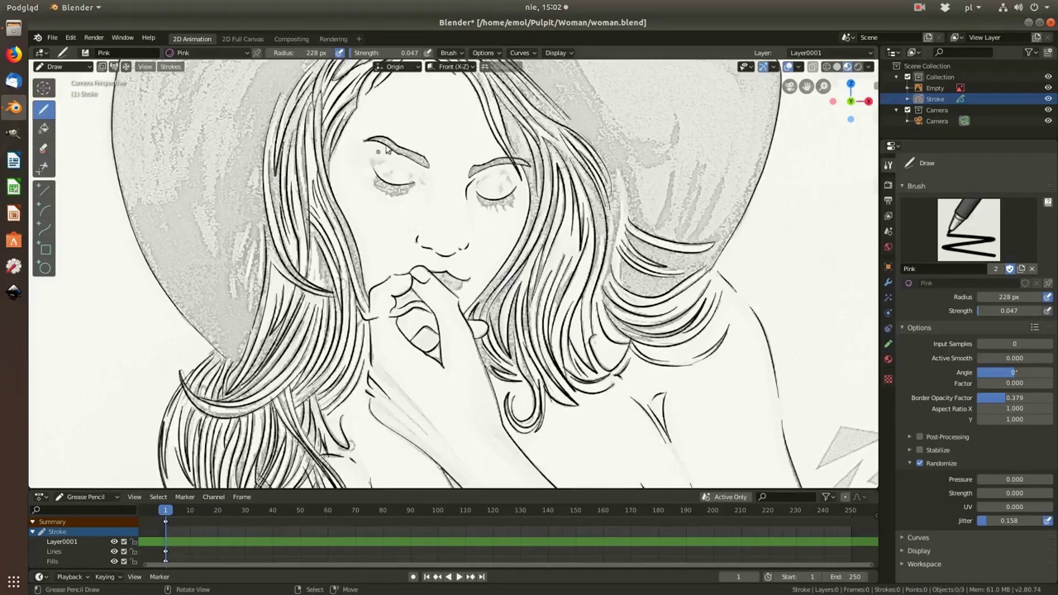
scroll(385, 150, up, 5)
drag(298, 208, 371, 232)
key(ctrl+z)
scroll(356, 207, down, 7)
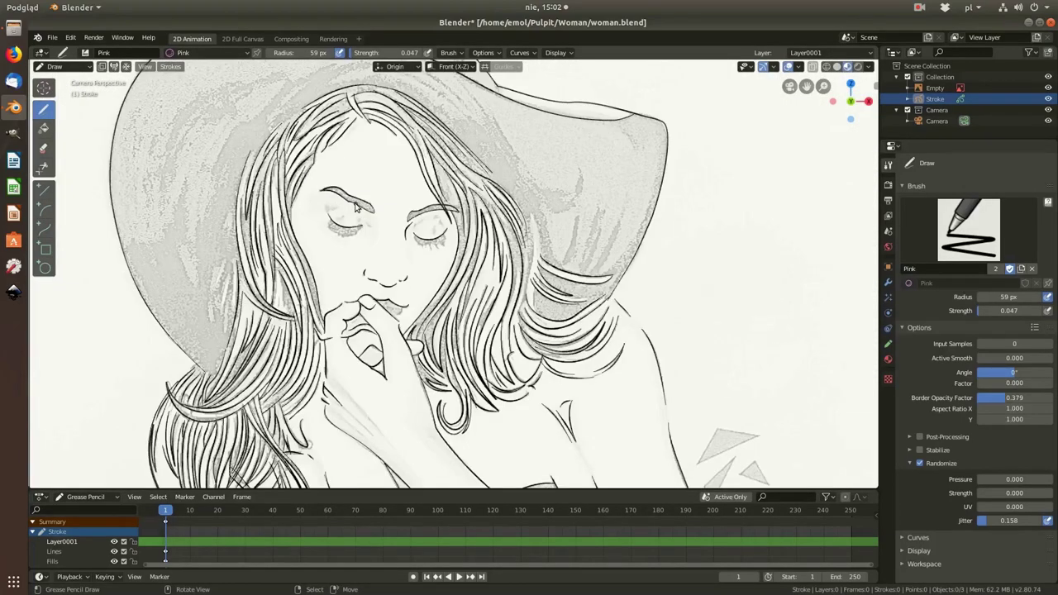
scroll(331, 195, up, 4)
key(ctrl+z)
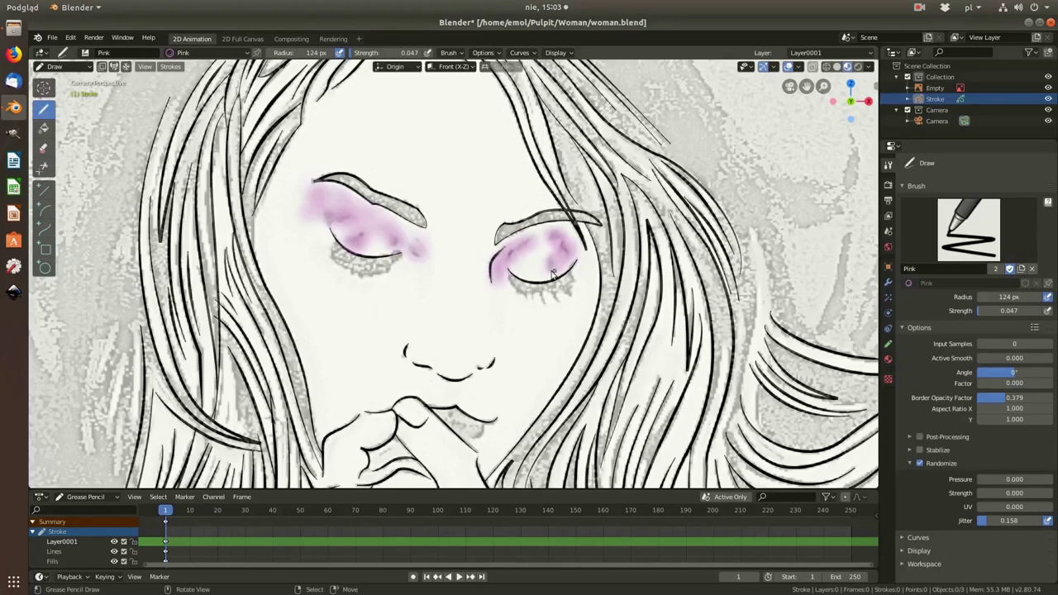
Step: Hide the reference image and resize the pink brush for the eyelids
key(h)
key(e)
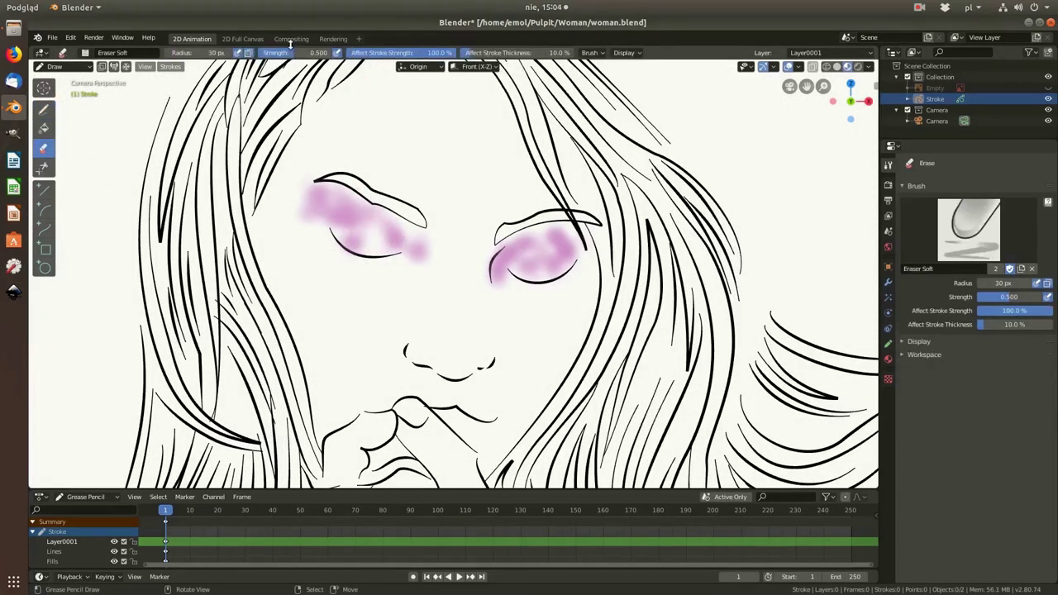
scroll(540, 295, down, 6)
scroll(447, 295, up, 2)
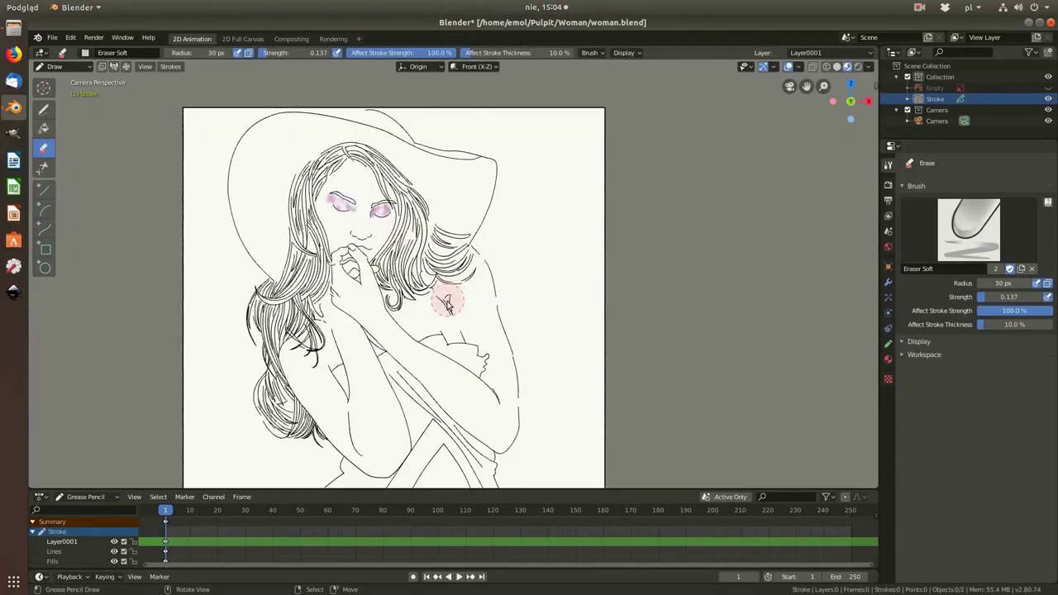
scroll(390, 223, up, 8)
scroll(390, 223, up, 4)
key(d)
key(f)
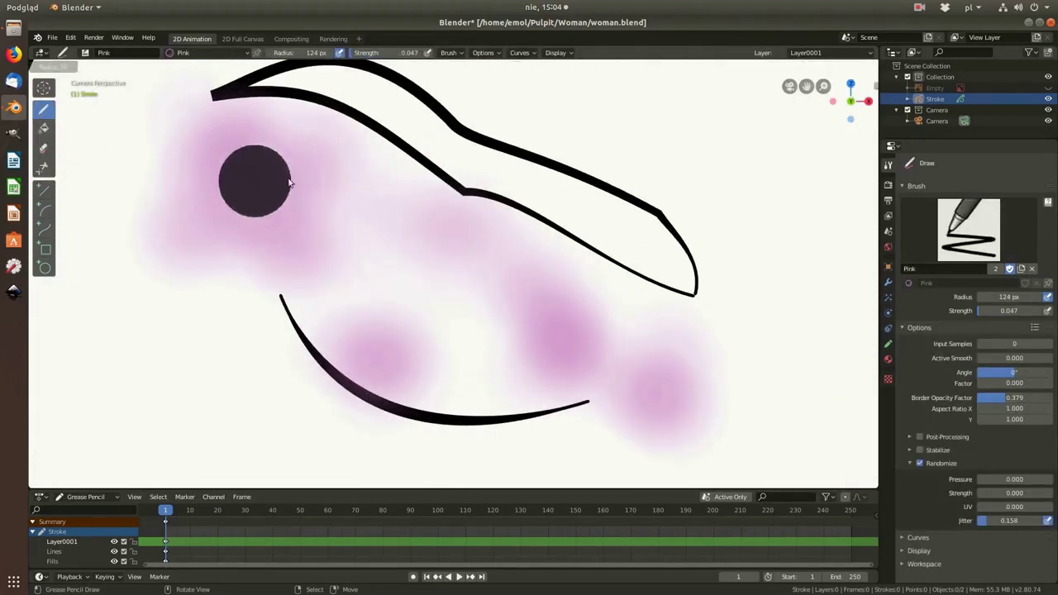
click(322, 287)
Step: Paint soft pink shadow over the left eyelid and deepen the upper eyelid
mouse_move(322, 296)
mouse_down()
mouse_move(405, 386)
mouse_move(496, 389)
mouse_move(593, 329)
mouse_move(461, 379)
mouse_up()
key(e)
key(d)
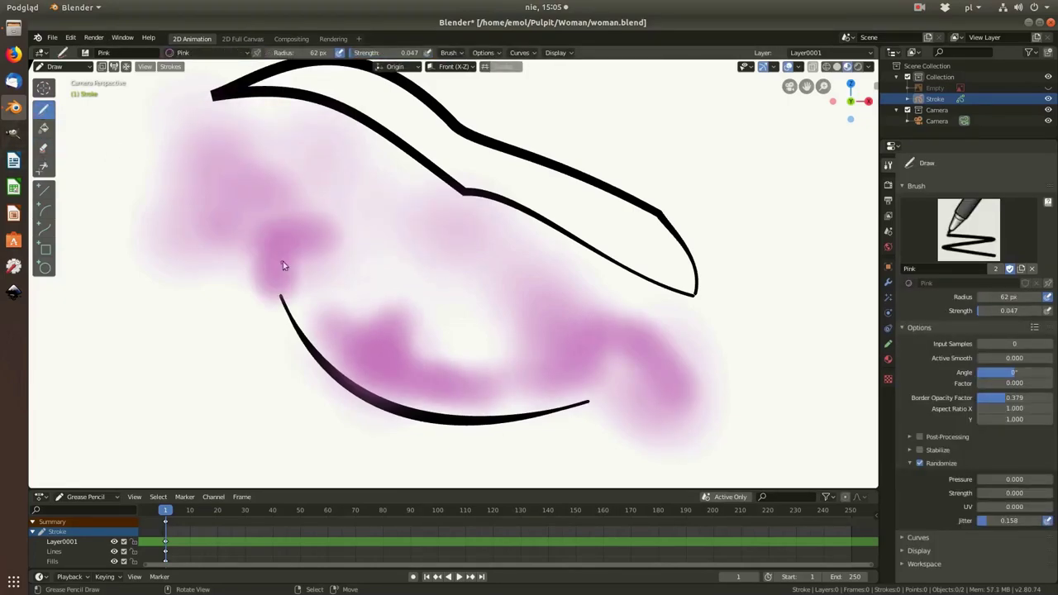
mouse_move(361, 232)
mouse_down()
mouse_move(278, 129)
mouse_move(245, 141)
mouse_up()
scroll(309, 192, down, 3)
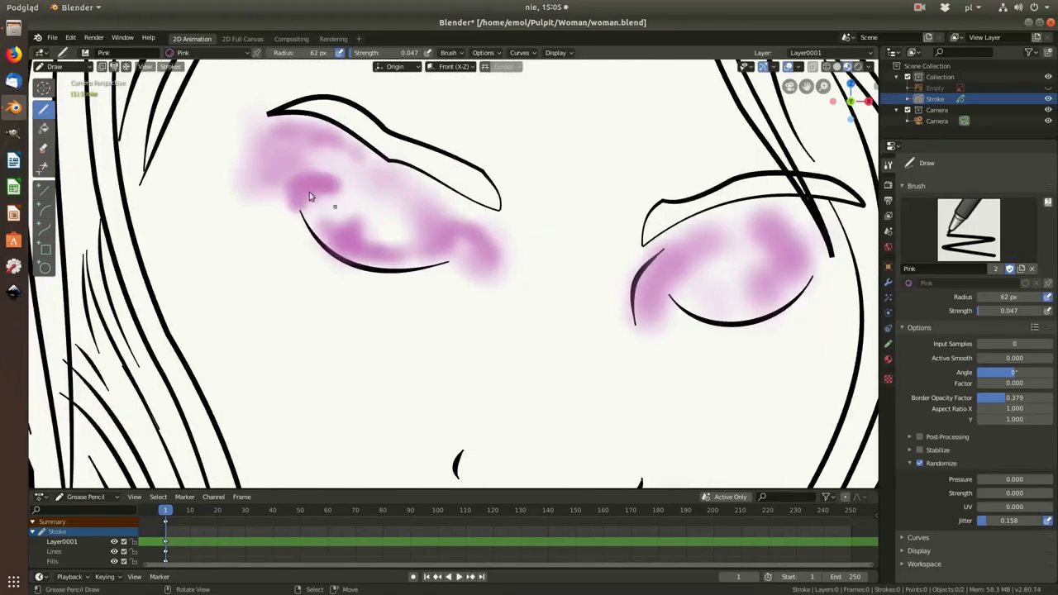
scroll(279, 153, up, 5)
Step: Even out the eyeshadow with the soft eraser, then select the reference image object
key(e)
scroll(237, 267, down, 2)
scroll(336, 284, down, 5)
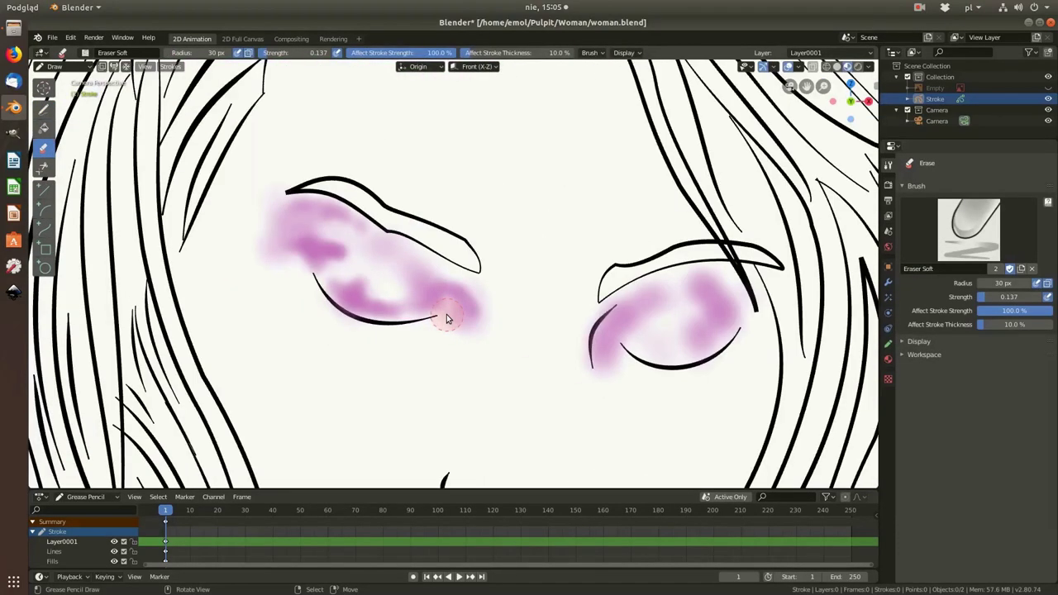
scroll(444, 314, down, 4)
scroll(382, 204, up, 2)
scroll(430, 215, up, 3)
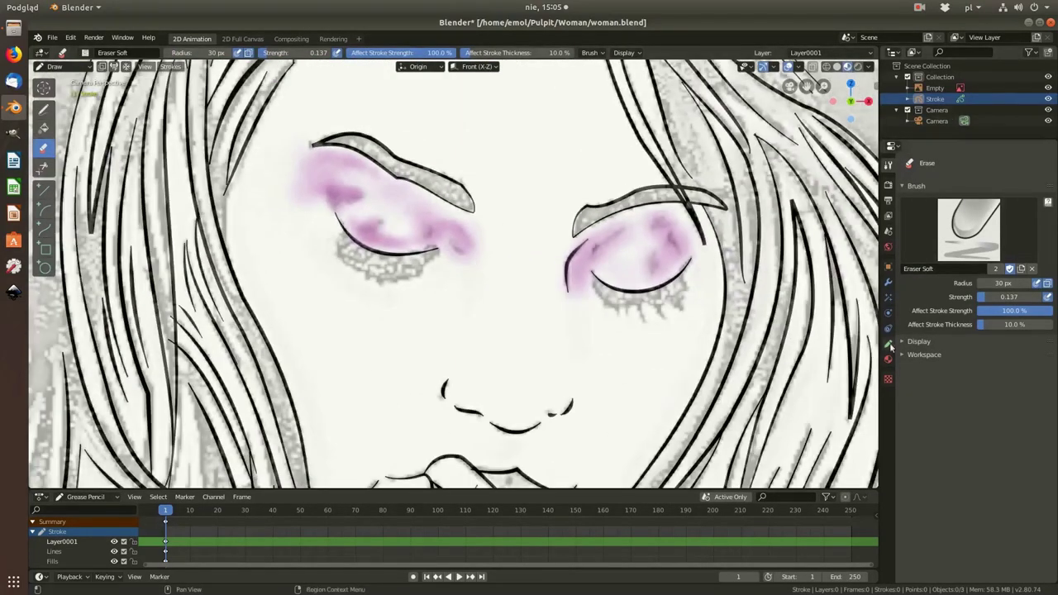
key(ctrl+Tab)
click(888, 313)
Step: Lower the reference image's transparency and return to drawing on the Stroke object
drag(1014, 217, 992, 217)
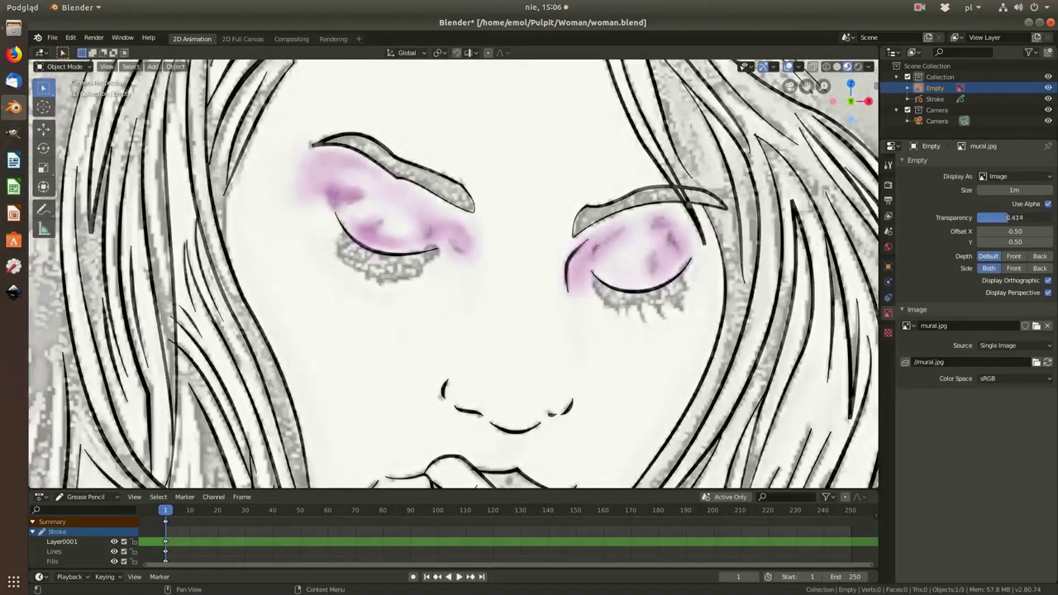
scroll(715, 269, down, 6)
scroll(432, 231, up, 6)
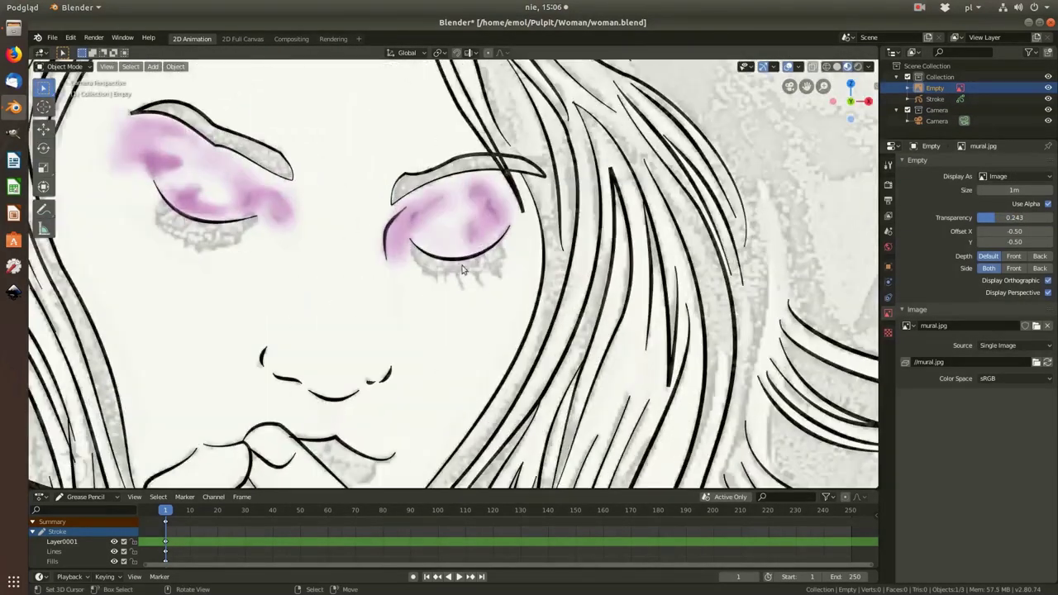
click(935, 98)
key(ctrl+Tab)
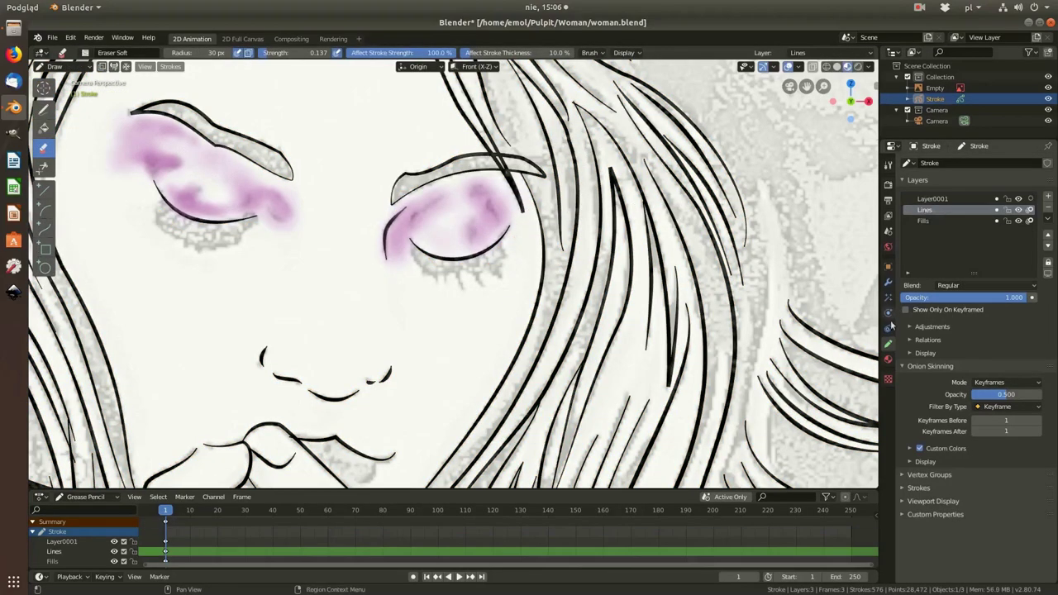
Step: Make Lines the active layer and choose a much smaller Draw Ink brush
click(43, 148)
scroll(91, 153, up, 1)
click(43, 108)
scroll(91, 153, up, 2)
click(85, 52)
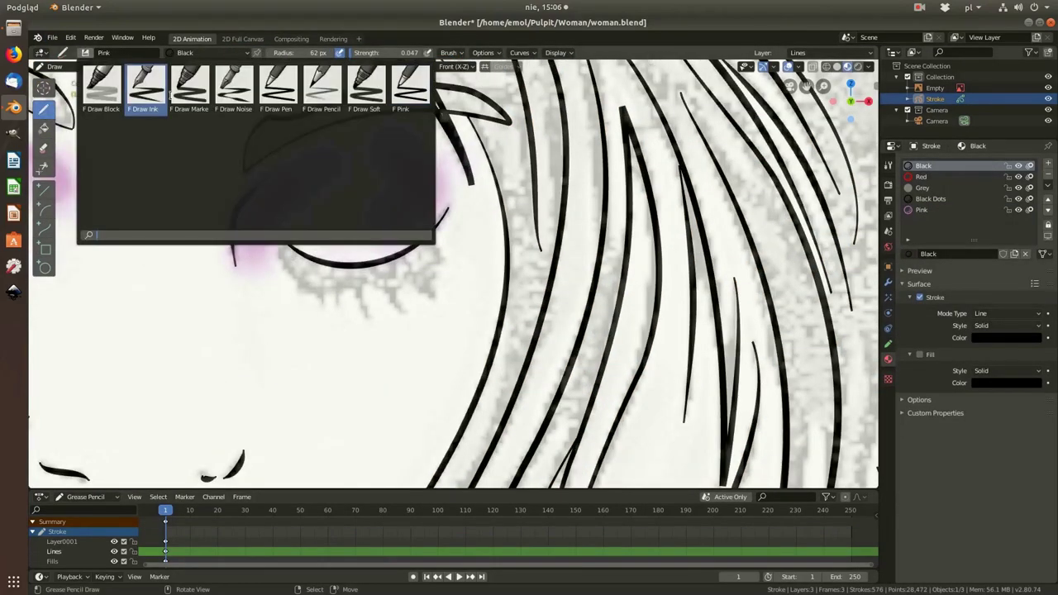
click(142, 91)
key(ctrl+z)
Step: Draw a black ink crease curve along the eyelid with the Curve tool
click(43, 228)
drag(235, 247, 325, 300)
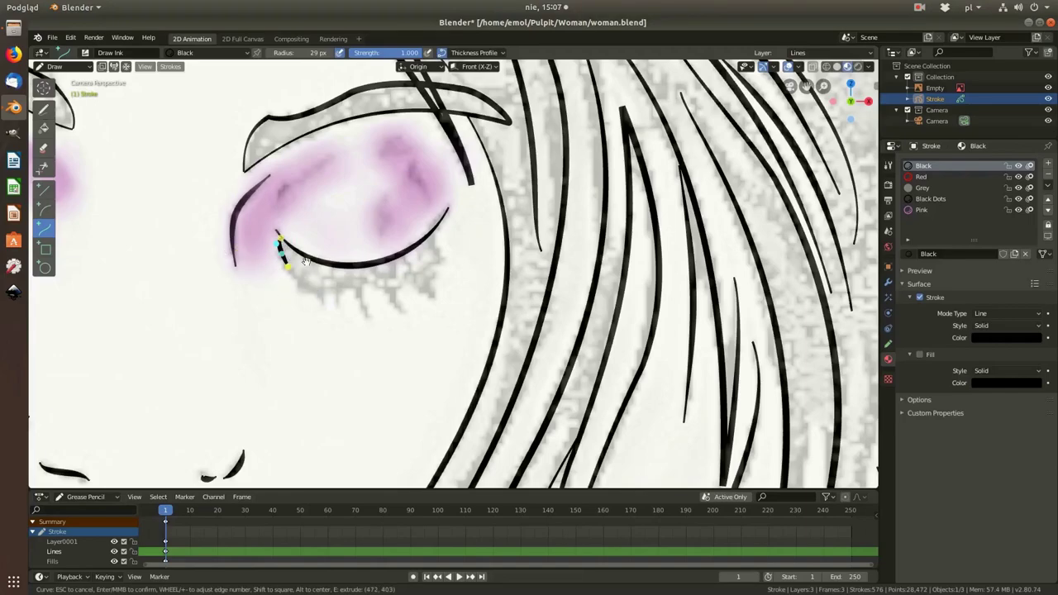
click(920, 209)
drag(423, 296, 439, 310)
key(ctrl+z)
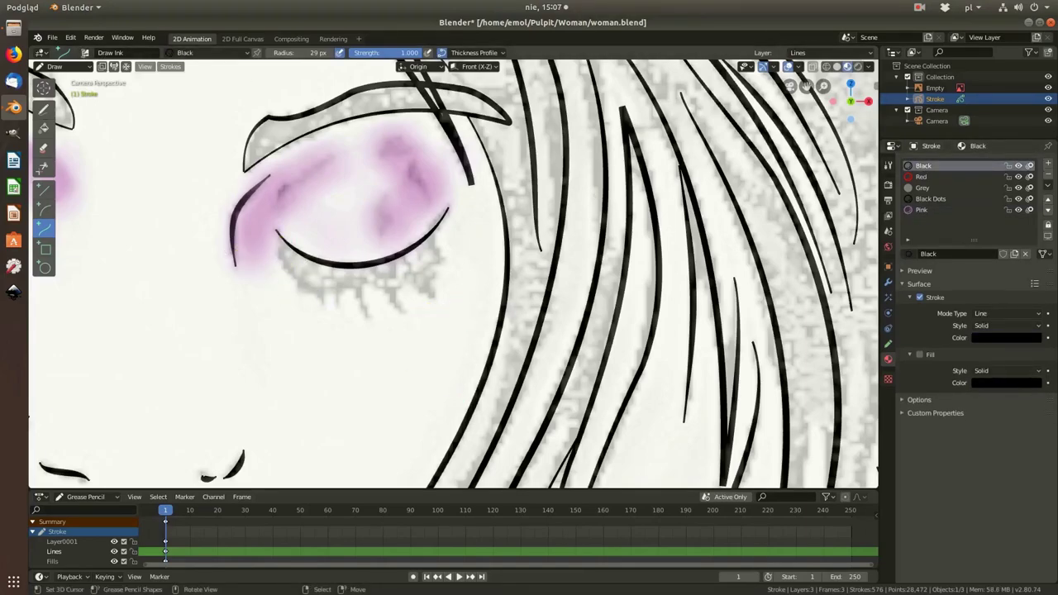
drag(275, 258, 347, 304)
key(Escape)
drag(276, 242, 319, 275)
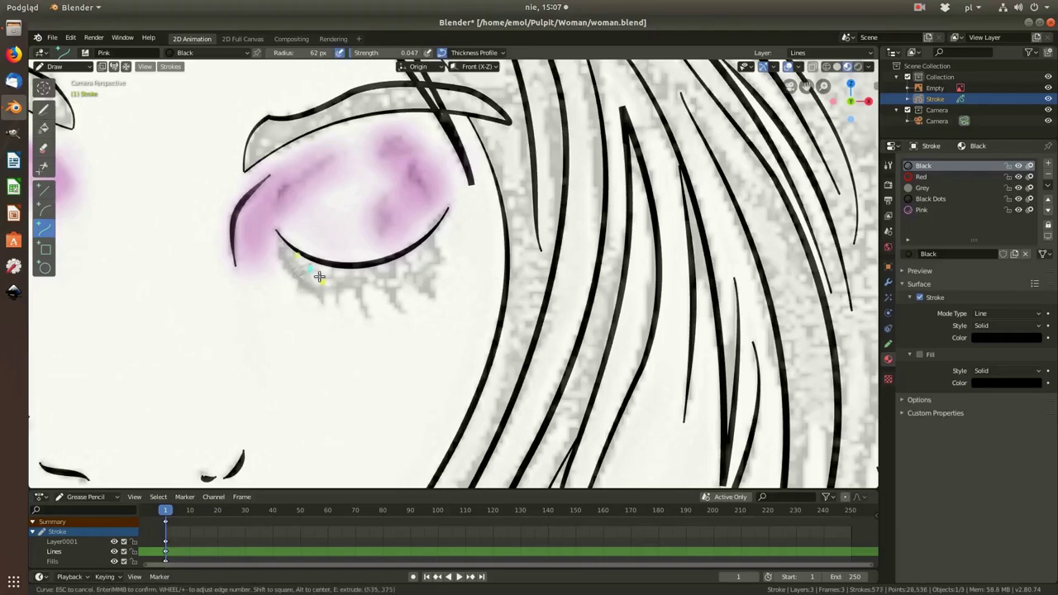
key(Escape)
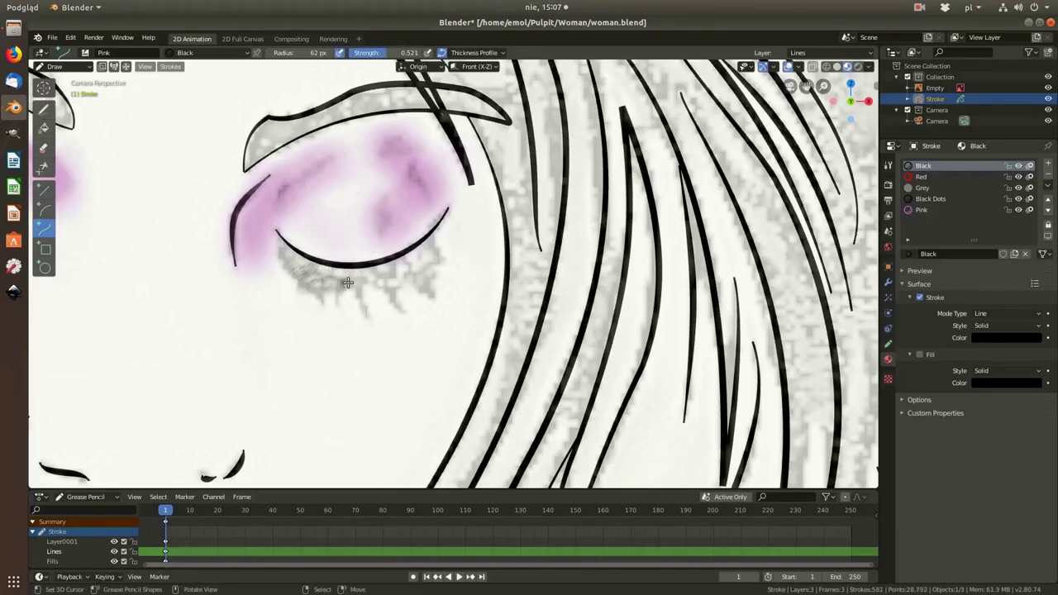
scroll(292, 302, down, 5)
scroll(292, 302, up, 3)
scroll(292, 302, up, 2)
Step: Show the drawing's materials, try renaming Pink to Black, then undo the rename
scroll(293, 302, down, 2)
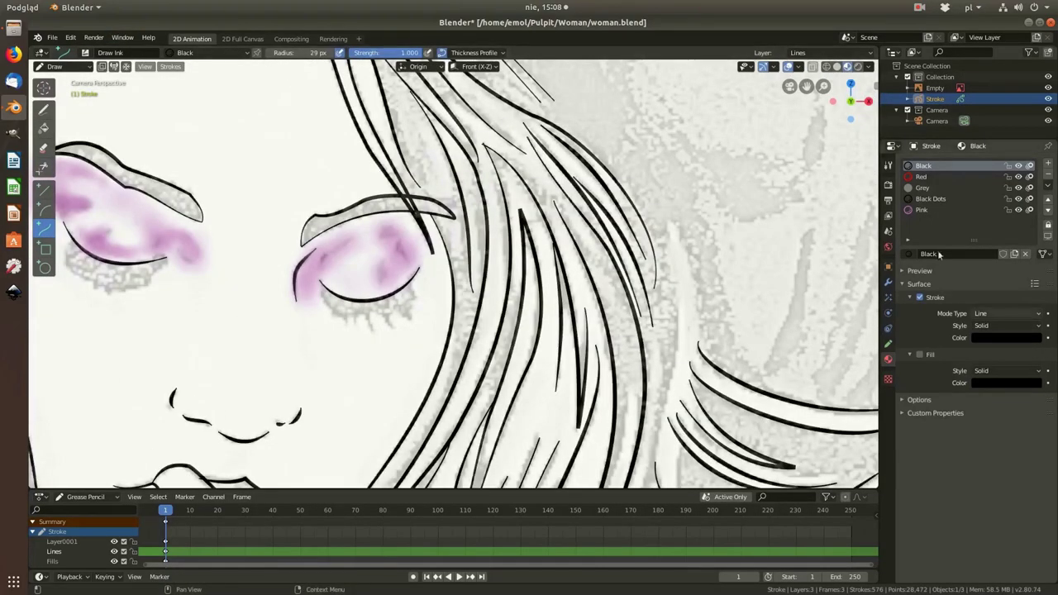
click(888, 165)
shift+middle_drag(262, 286, 345, 311)
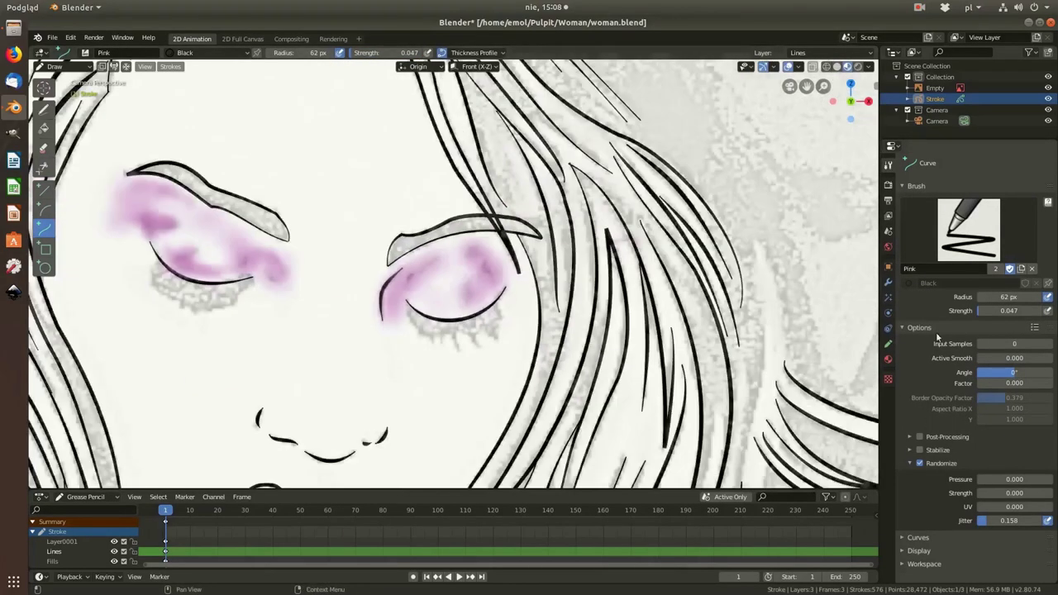
click(916, 210)
scroll(378, 342, up, 2)
scroll(378, 342, up, 1)
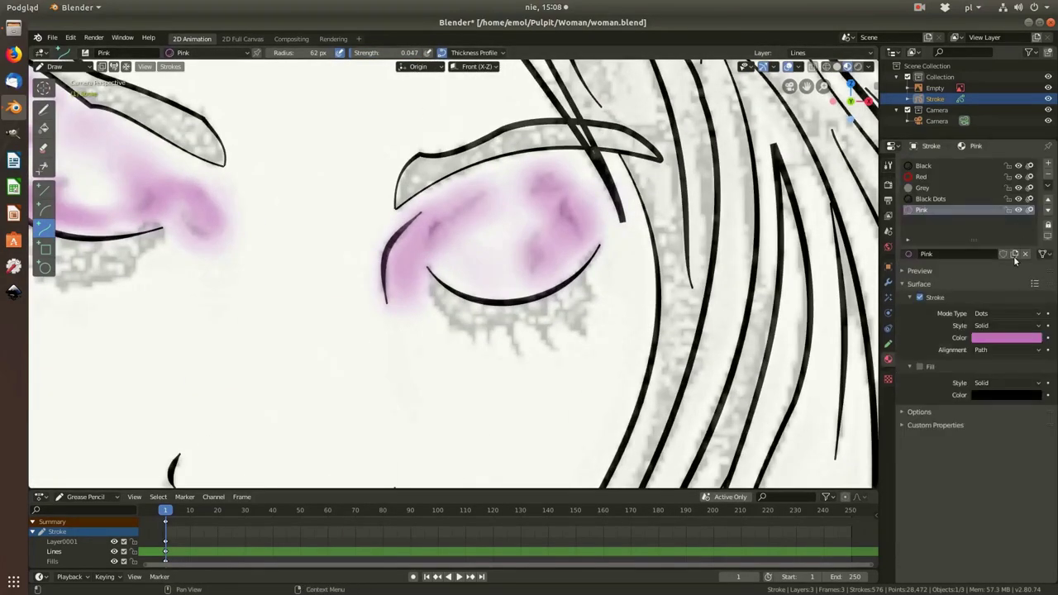
text(ck)
key(Return)
key(ctrl+z)
Step: Add a material slot duplicating Pink, named Black, with a near-black colour
click(1048, 165)
click(959, 254)
click(909, 253)
click(827, 293)
click(951, 254)
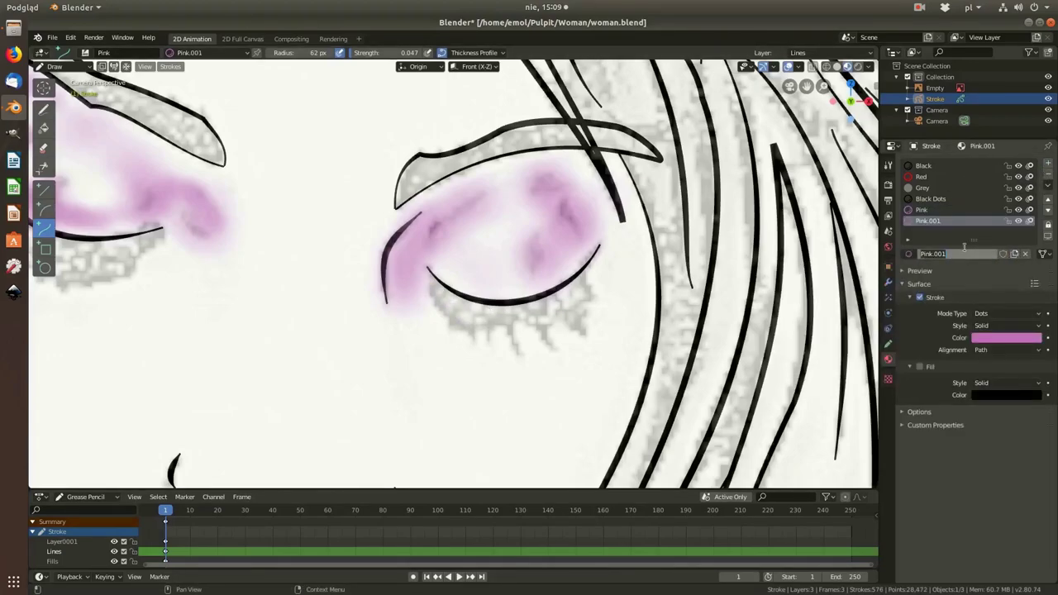
click(1003, 345)
drag(1029, 186, 1029, 249)
Step: Dab dark dotted lashes under the right eye and the left eye
drag(439, 302, 490, 338)
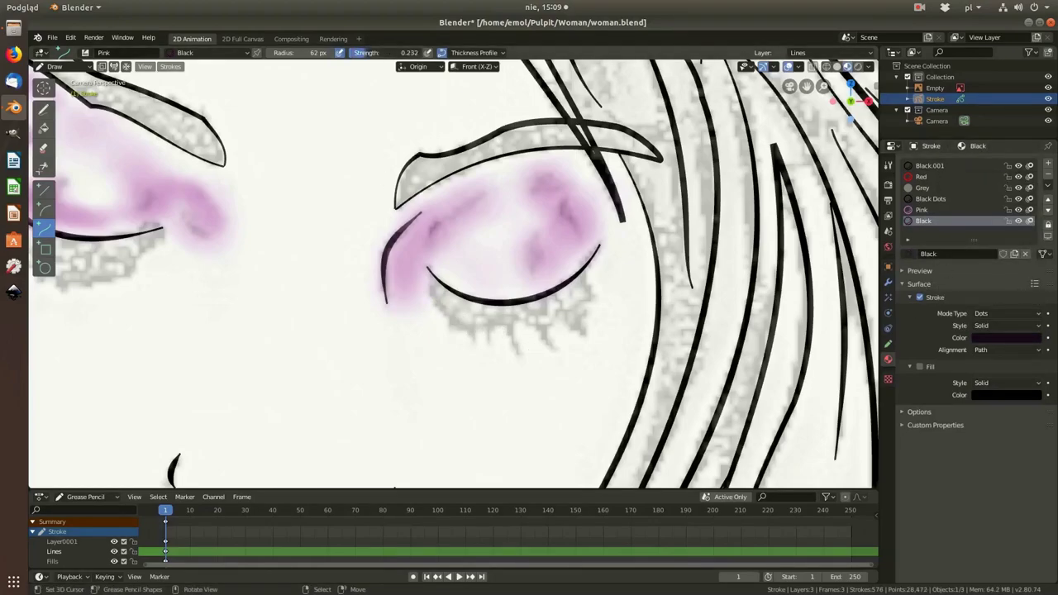
key(Escape)
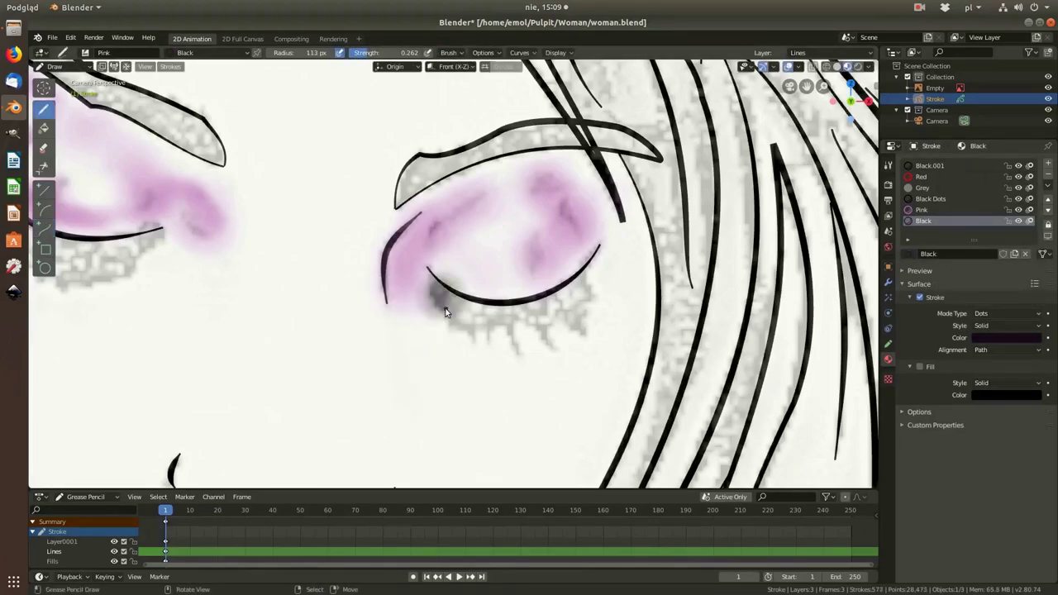
drag(431, 284, 474, 333)
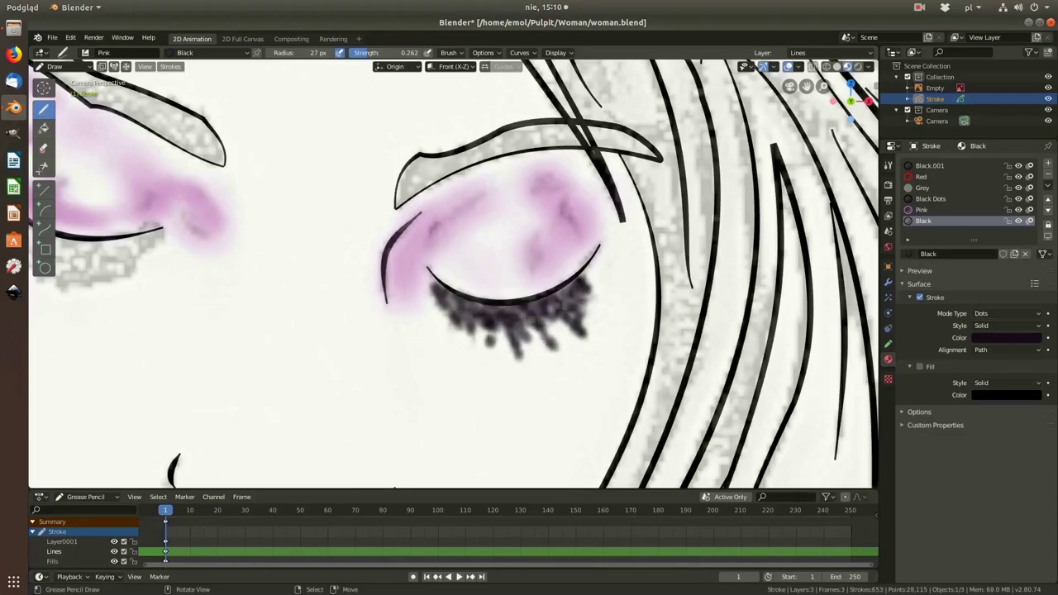
scroll(500, 312, down, 5)
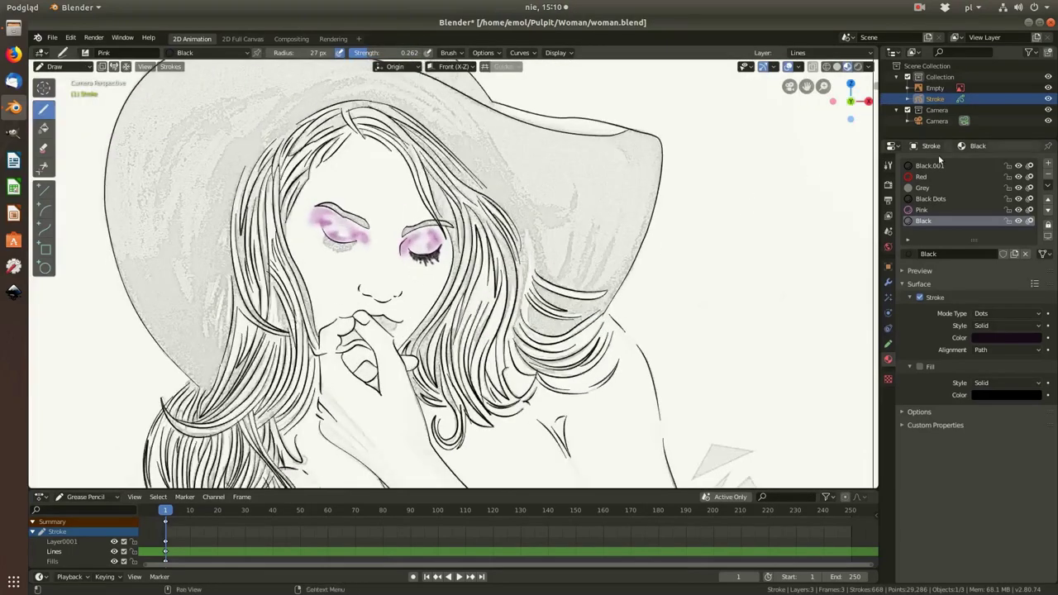
scroll(384, 282, up, 5)
drag(416, 250, 384, 281)
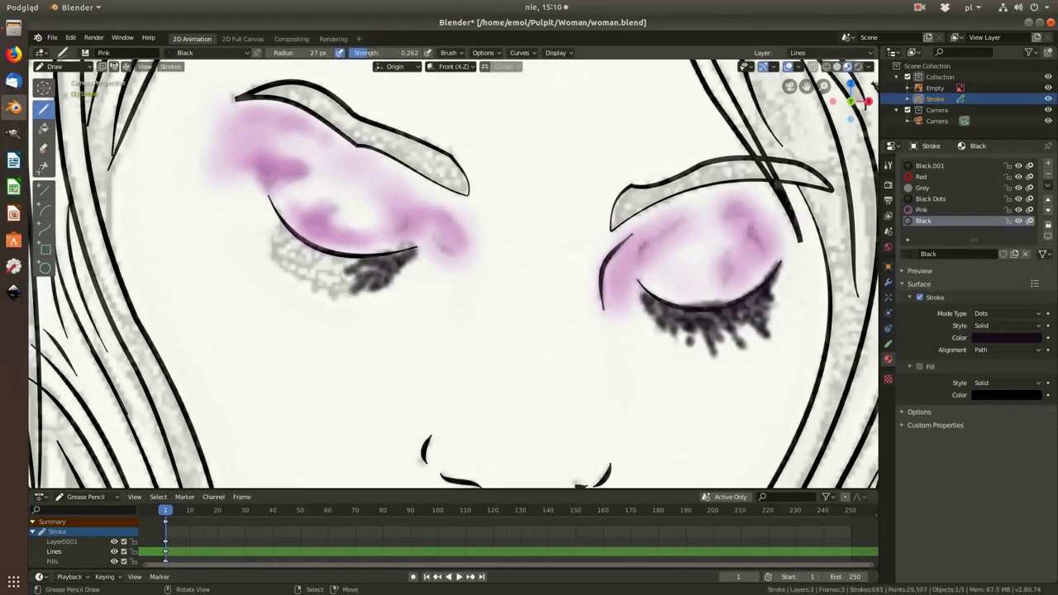
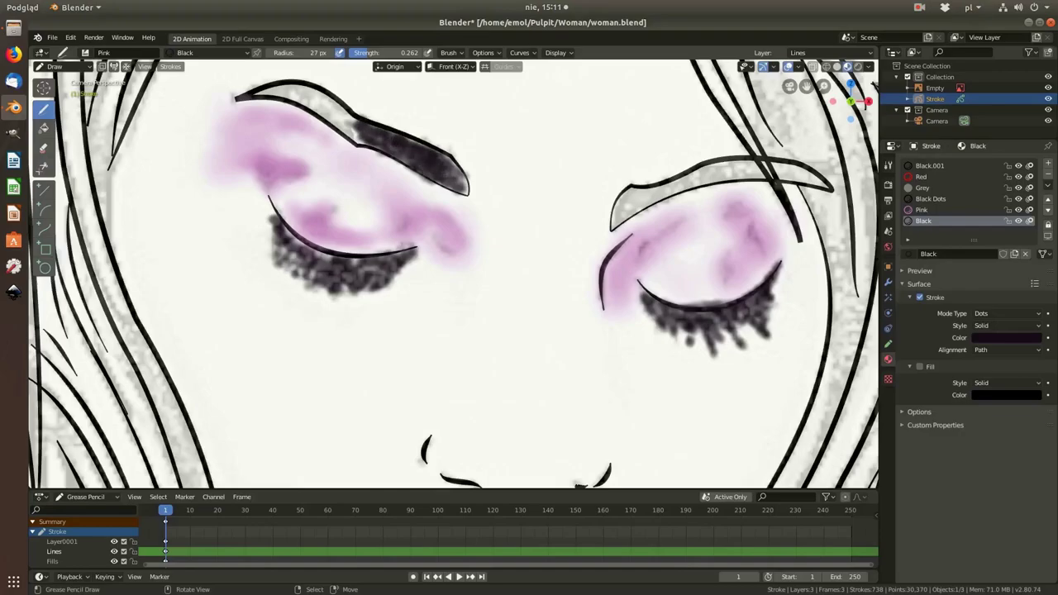
Step: Zoom in and out around the face, then raise the Curve tool strength to 0.669
scroll(466, 172, down, 5)
scroll(382, 128, up, 5)
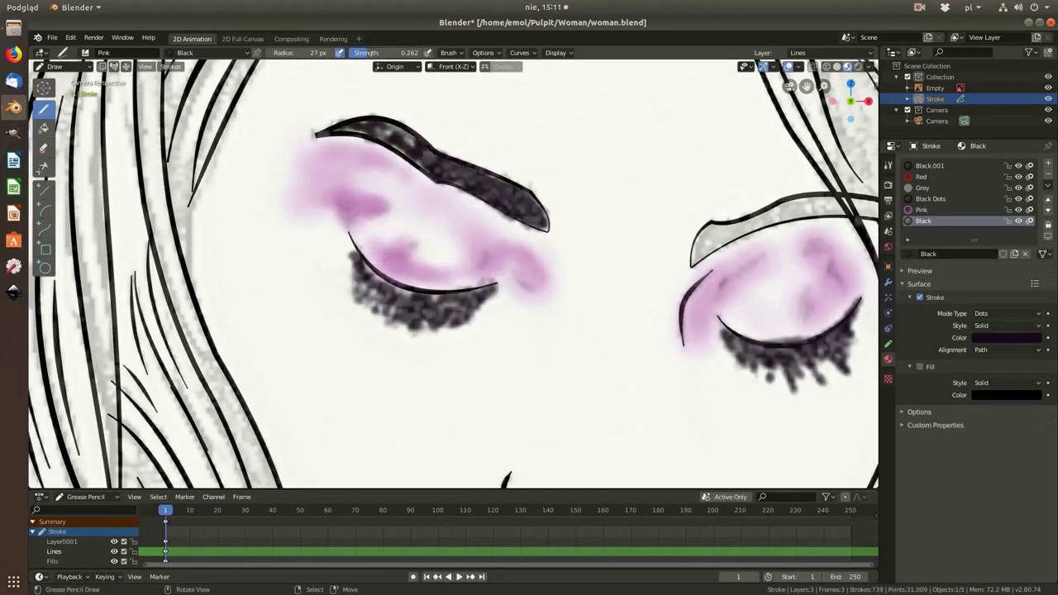
scroll(377, 131, down, 5)
scroll(370, 142, up, 5)
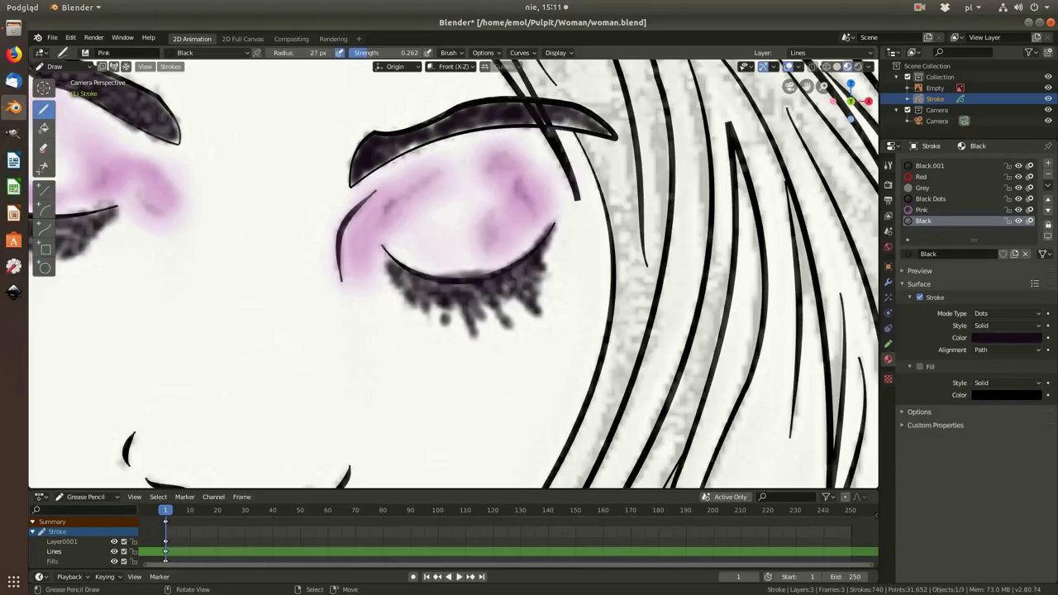
scroll(505, 218, down, 5)
scroll(504, 217, up, 5)
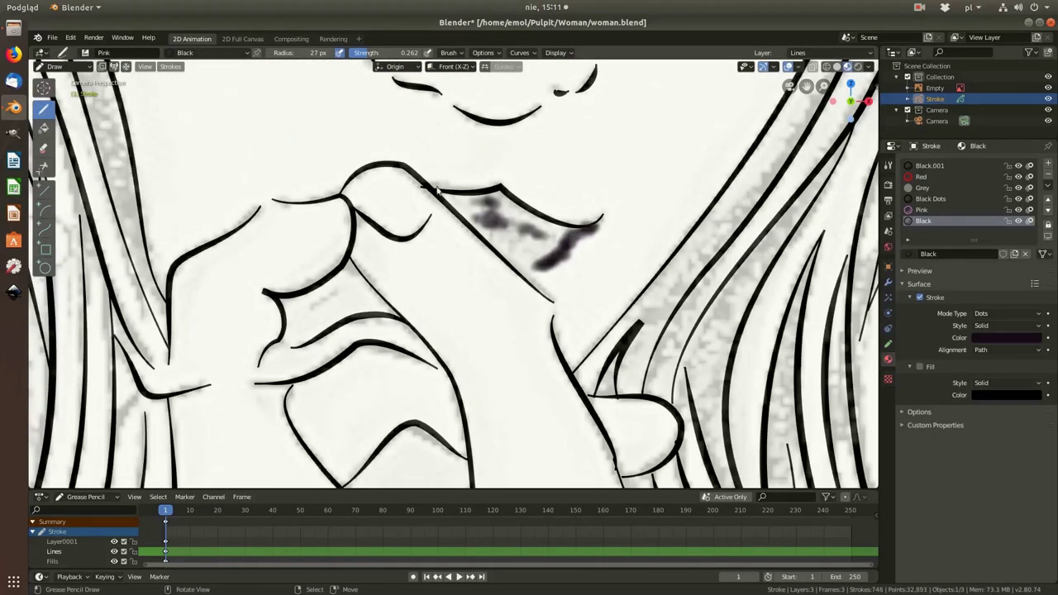
scroll(505, 217, down, 5)
scroll(397, 248, up, 3)
scroll(397, 248, up, 2)
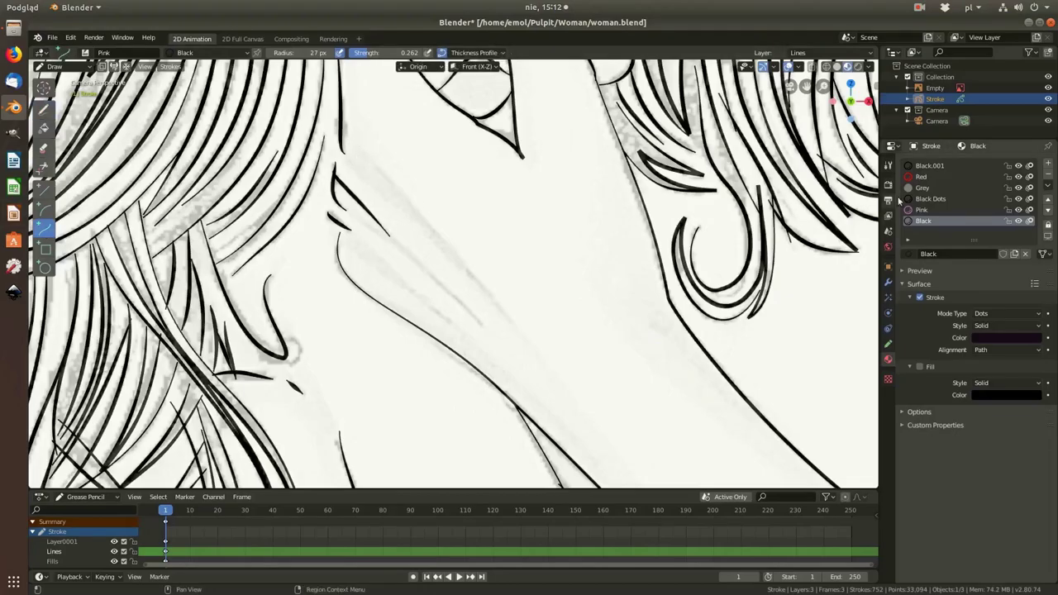
scroll(475, 298, down, 5)
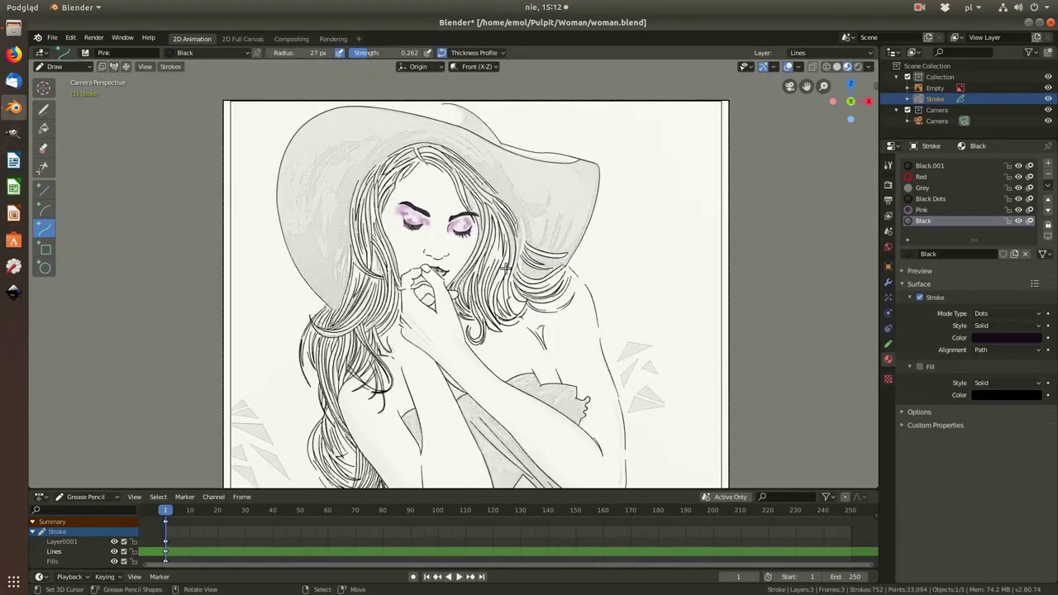
scroll(504, 267, down, 3)
scroll(388, 234, up, 5)
scroll(389, 234, up, 2)
scroll(388, 234, down, 4)
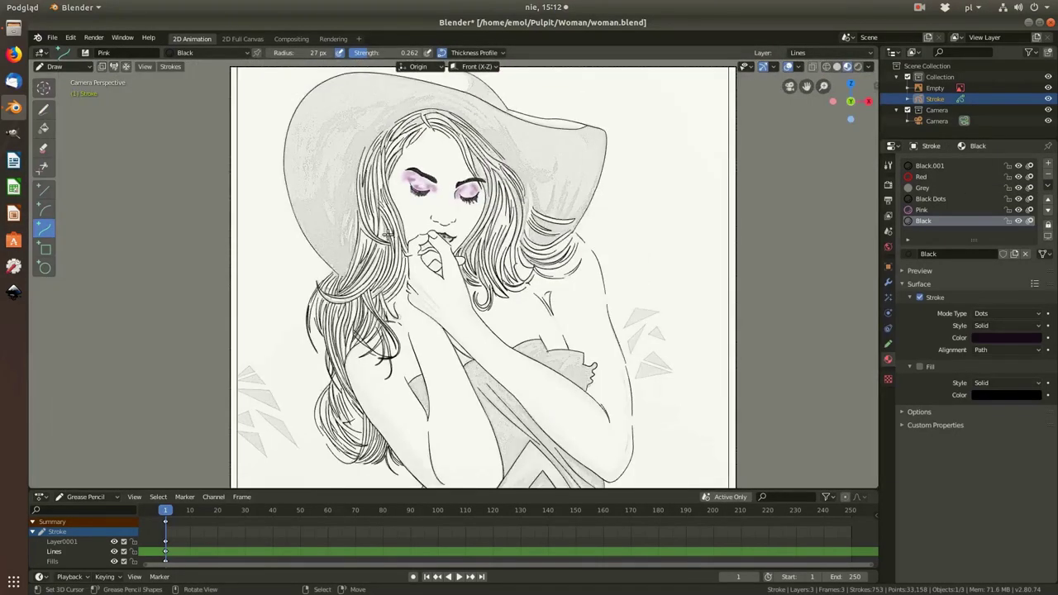
scroll(387, 234, up, 4)
click(473, 52)
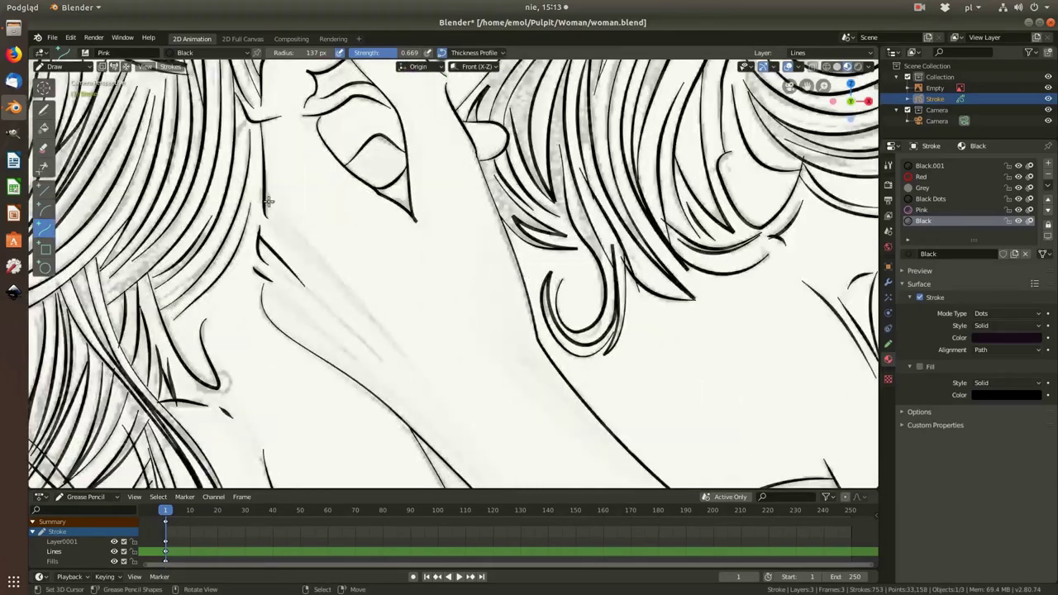
Step: Draw trial curves on the neck, hair and forehead, then a first pink stroke on the hat's left brim
drag(264, 200, 410, 365)
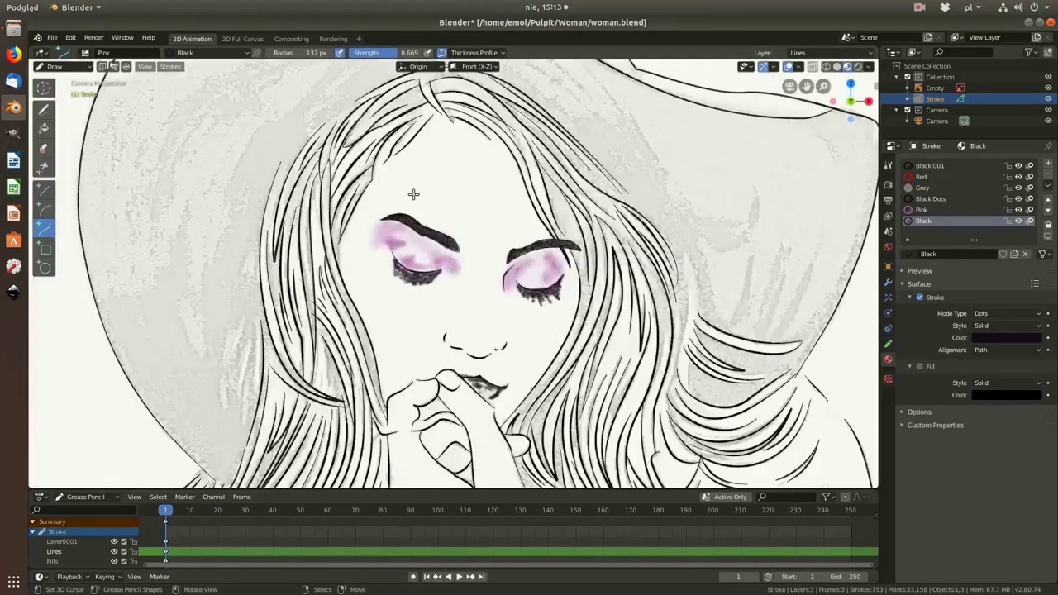
drag(368, 178, 425, 116)
drag(298, 164, 599, 273)
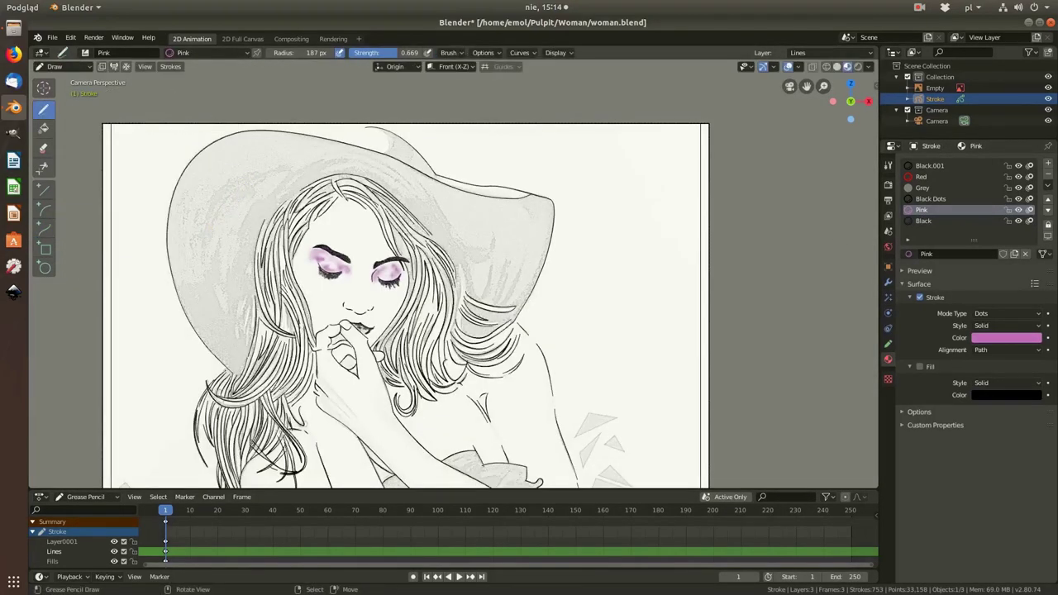
mouse_move(210, 167)
mouse_down()
mouse_move(210, 219)
mouse_move(248, 198)
mouse_move(191, 157)
mouse_move(190, 331)
mouse_move(256, 306)
mouse_up()
Step: Paint pink across the hat brim, its top edge and the hat's right side
scroll(196, 247, down, 3)
scroll(138, 222, up, 8)
drag(137, 223, 347, 286)
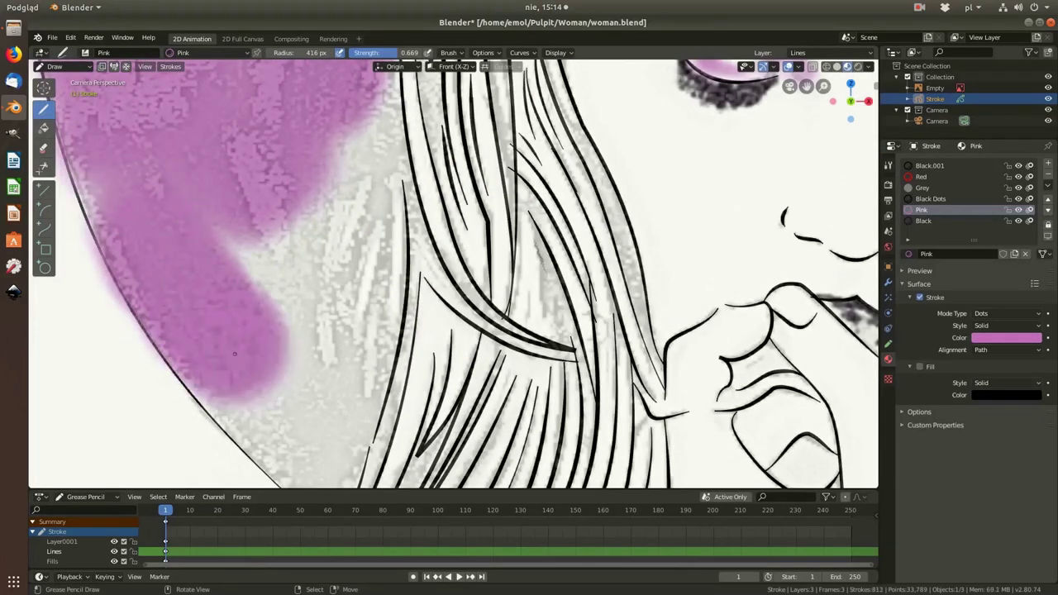
scroll(267, 262, down, 5)
scroll(267, 263, up, 5)
mouse_move(215, 207)
mouse_down()
mouse_move(508, 250)
mouse_move(578, 272)
mouse_up()
scroll(383, 350, down, 5)
scroll(383, 350, up, 5)
mouse_move(249, 389)
mouse_down()
mouse_move(285, 430)
mouse_move(413, 306)
mouse_move(363, 197)
mouse_move(229, 238)
mouse_move(229, 378)
mouse_up()
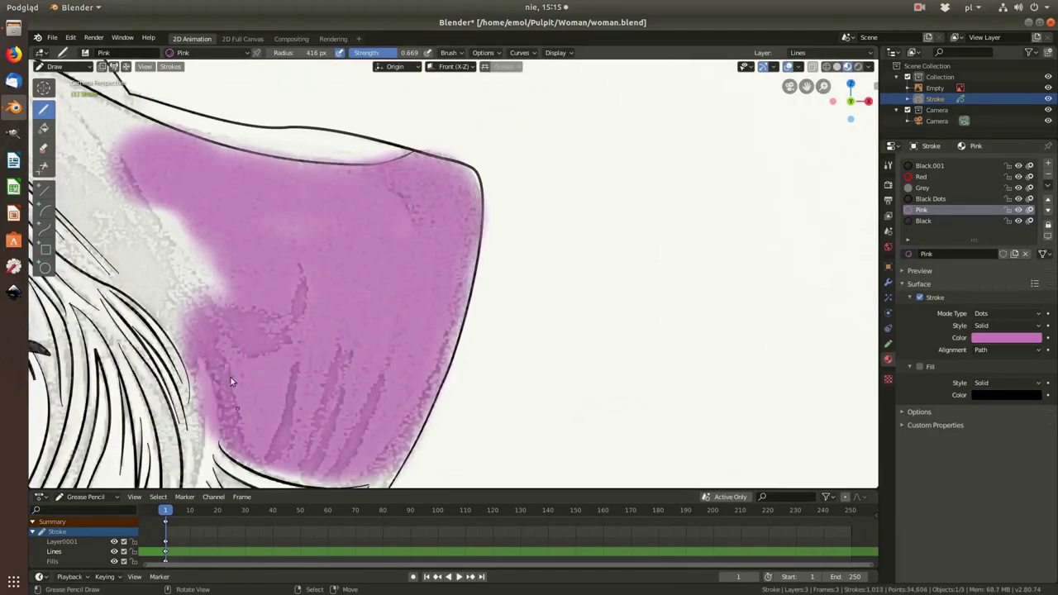
Step: Cover more of the brim and fill the white gaps near the hat edge with pink
scroll(278, 260, down, 3)
drag(278, 261, 344, 313)
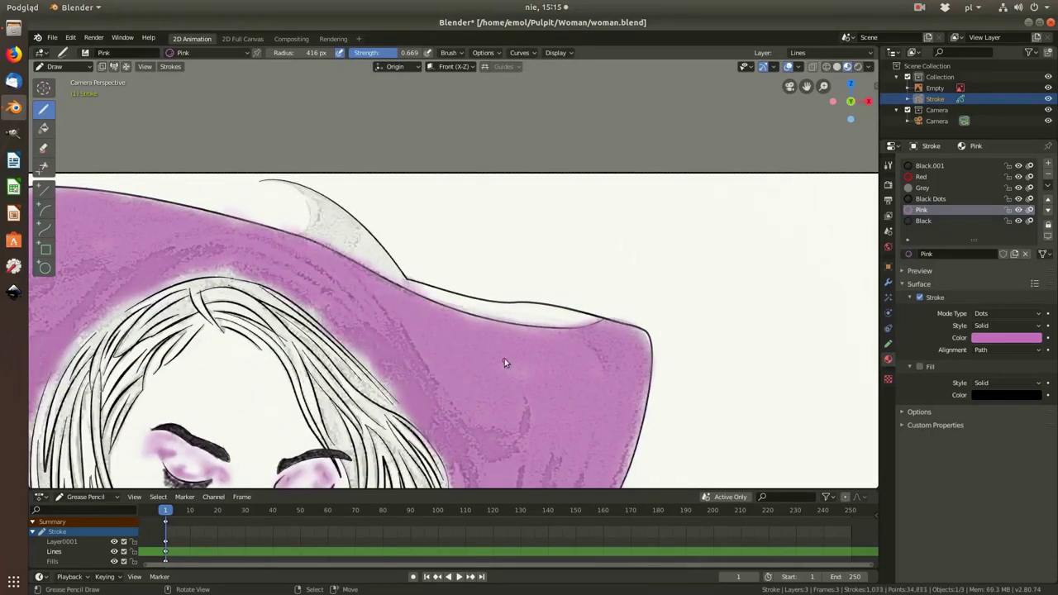
scroll(504, 362, down, 4)
scroll(365, 298, up, 4)
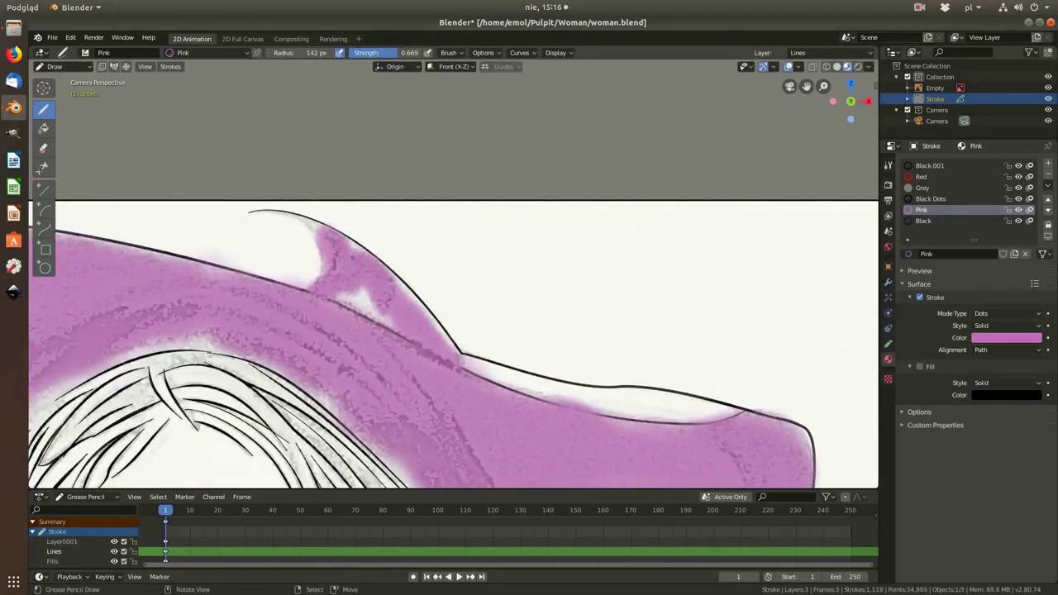
scroll(352, 257, down, 3)
scroll(381, 206, down, 2)
scroll(270, 292, up, 1)
scroll(271, 292, up, 5)
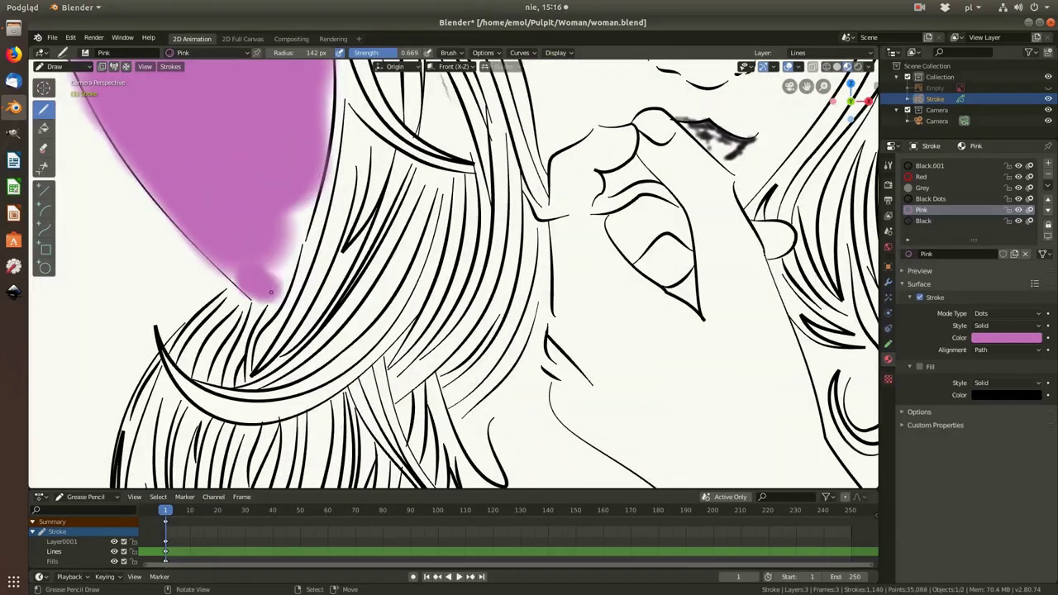
drag(270, 292, 289, 207)
Step: Paint a small pink patch on the dress beside the hair, then pick the soft eraser
scroll(273, 198, down, 4)
scroll(219, 160, down, 2)
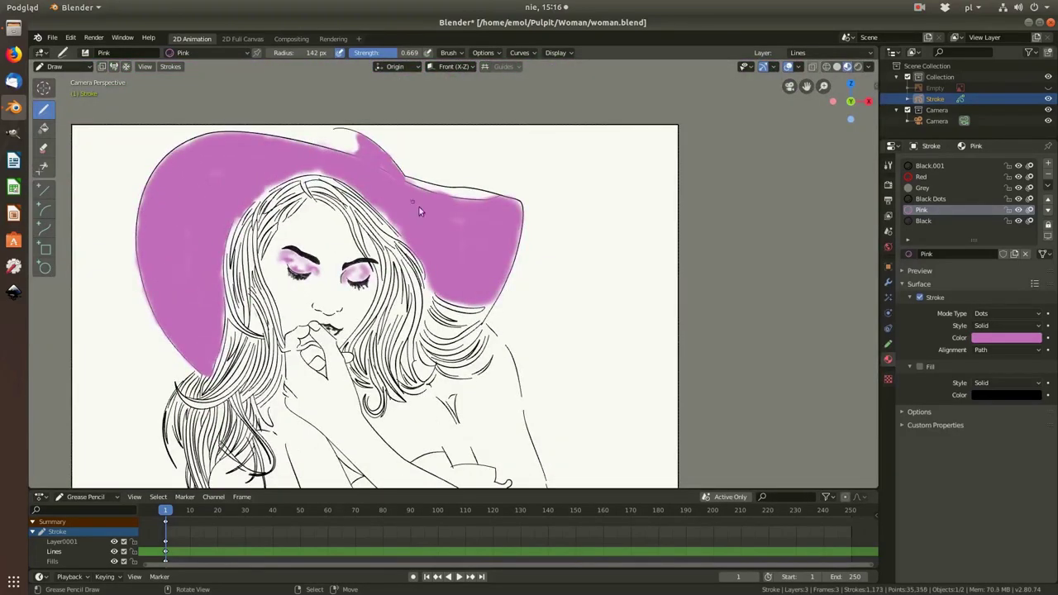
scroll(278, 328, up, 5)
mouse_move(282, 317)
mouse_down()
mouse_move(352, 467)
mouse_move(331, 363)
mouse_up()
scroll(322, 347, down, 5)
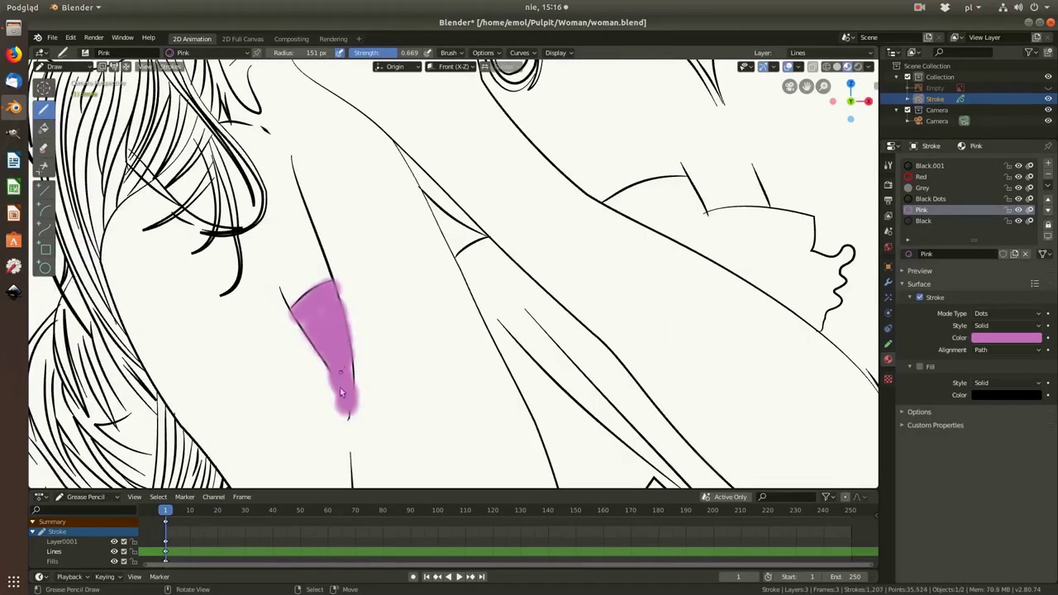
scroll(322, 323, up, 7)
click(44, 147)
Step: Inspect the layer settings and reselect the pink Draw brush and its options
click(889, 343)
scroll(544, 319, down, 4)
scroll(543, 319, up, 1)
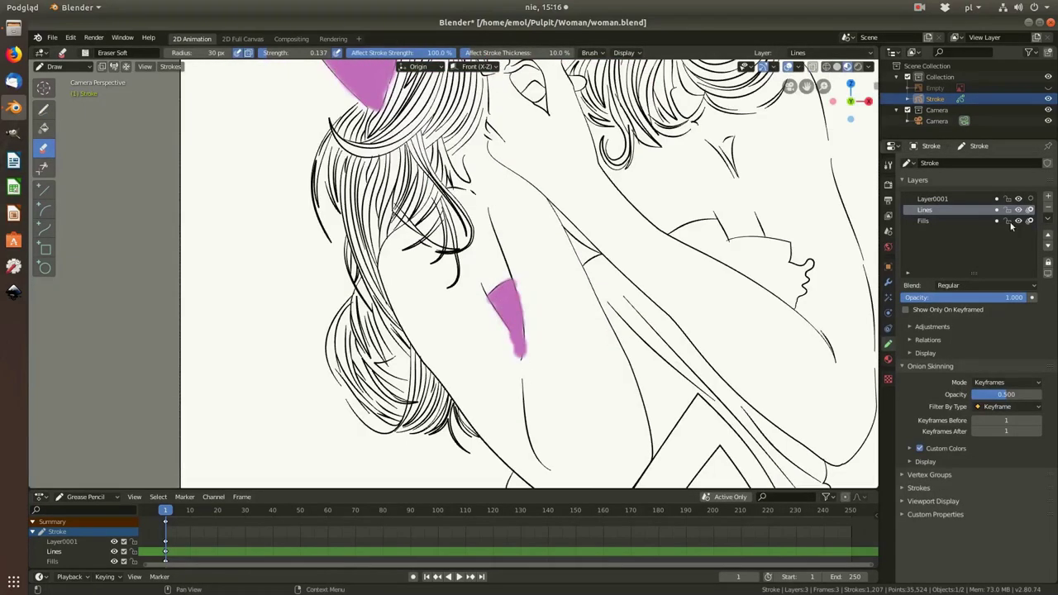
click(103, 52)
click(107, 82)
click(135, 54)
Step: In Edit Mode, make Layer0001 active and add a new layer named Layer0002
key(Tab)
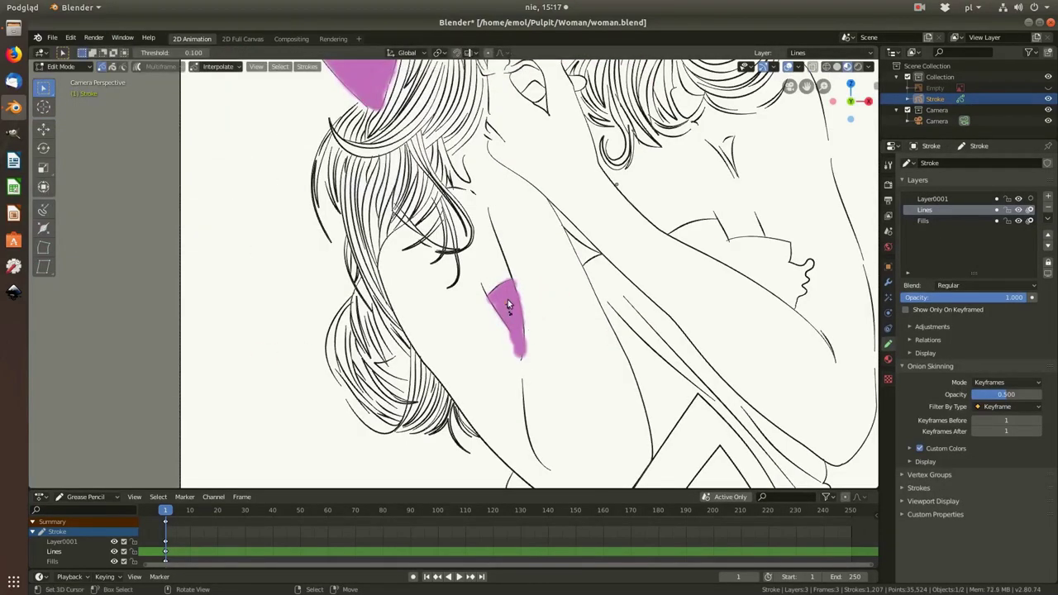
scroll(507, 300, up, 6)
scroll(509, 307, up, 1)
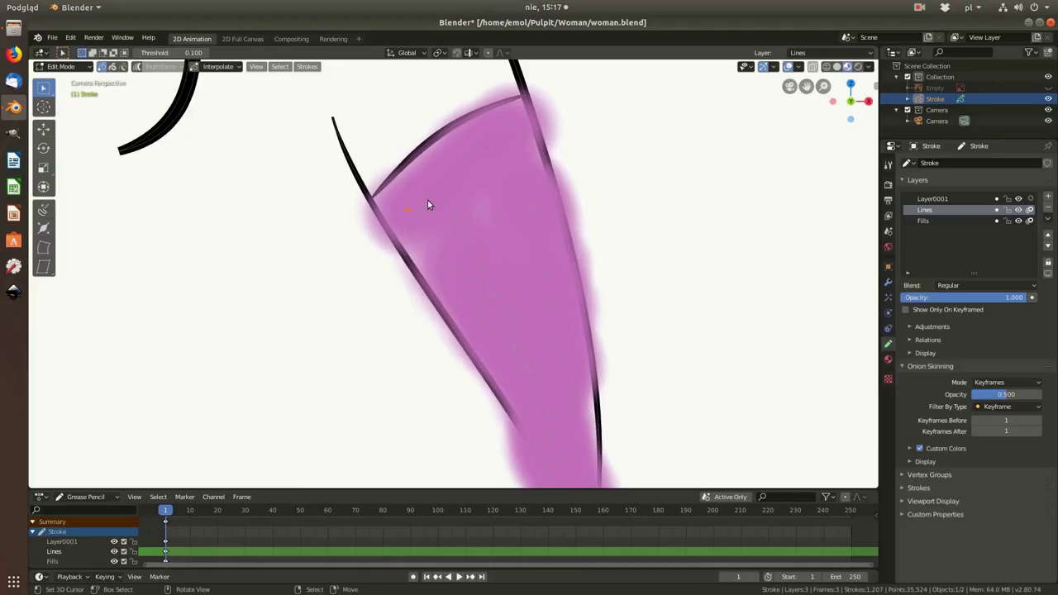
scroll(428, 204, down, 8)
scroll(370, 191, up, 4)
scroll(413, 314, down, 5)
click(1021, 199)
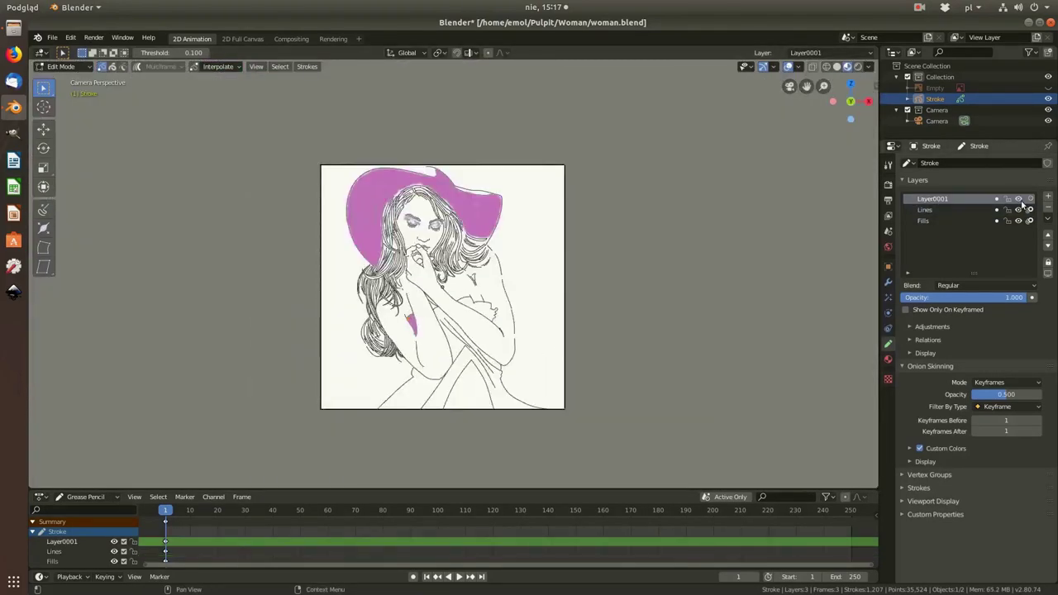
click(1048, 196)
text(Layer0)
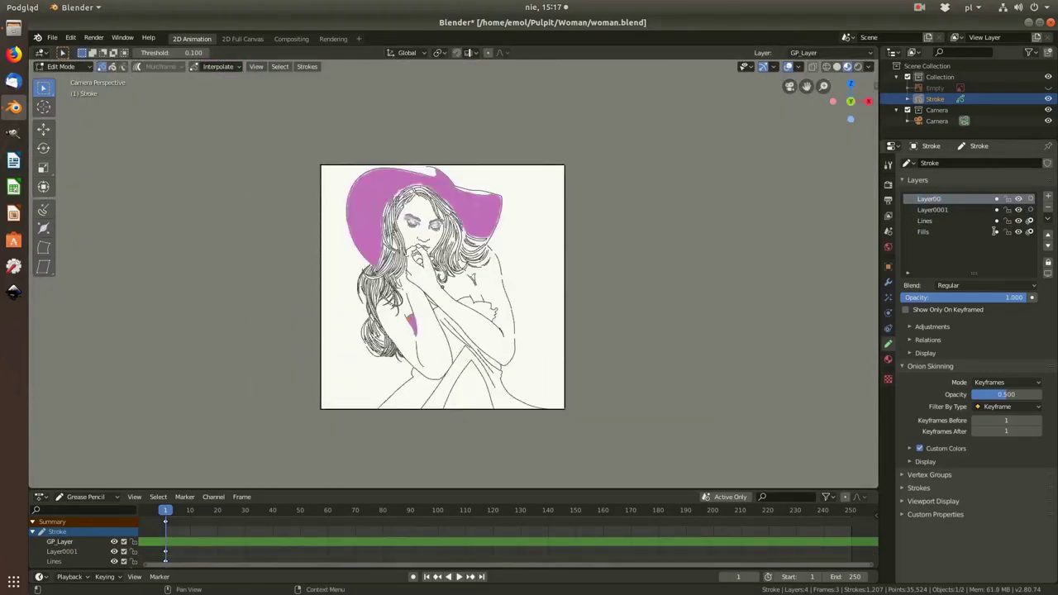
text(02)
key(Return)
Step: Move the selected pink strokes to another layer with M > Move Strokes to Layer
scroll(435, 350, up, 6)
scroll(371, 133, up, 3)
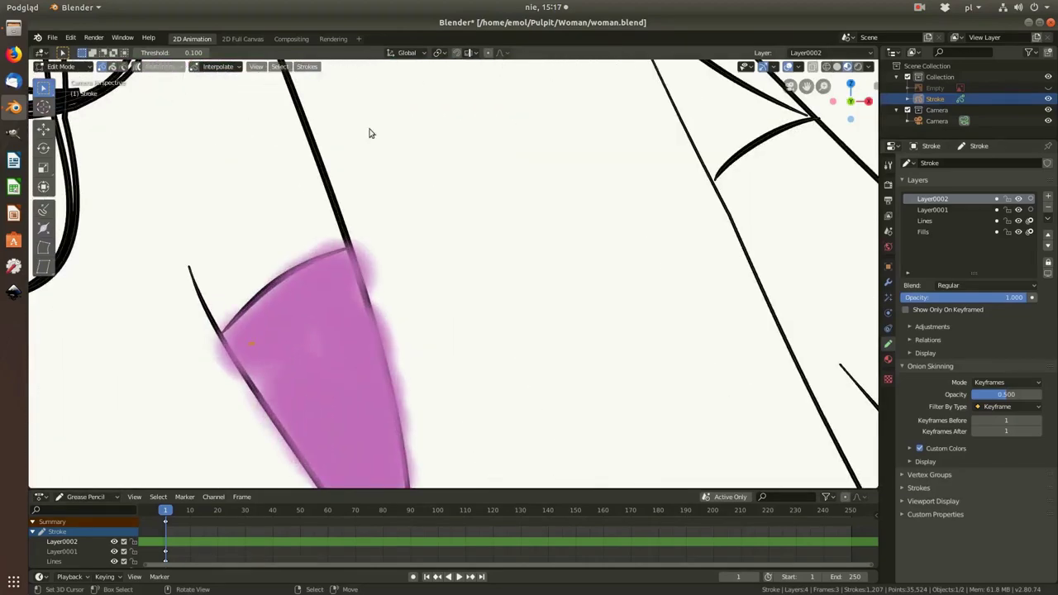
click(888, 360)
scroll(556, 257, down, 8)
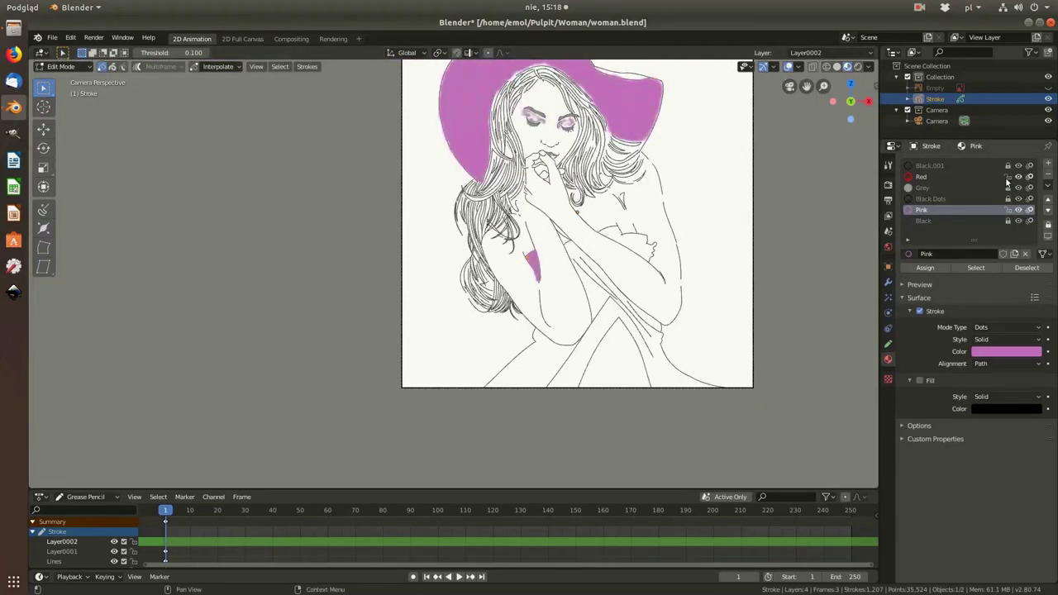
scroll(595, 315, up, 2)
key(m)
click(665, 326)
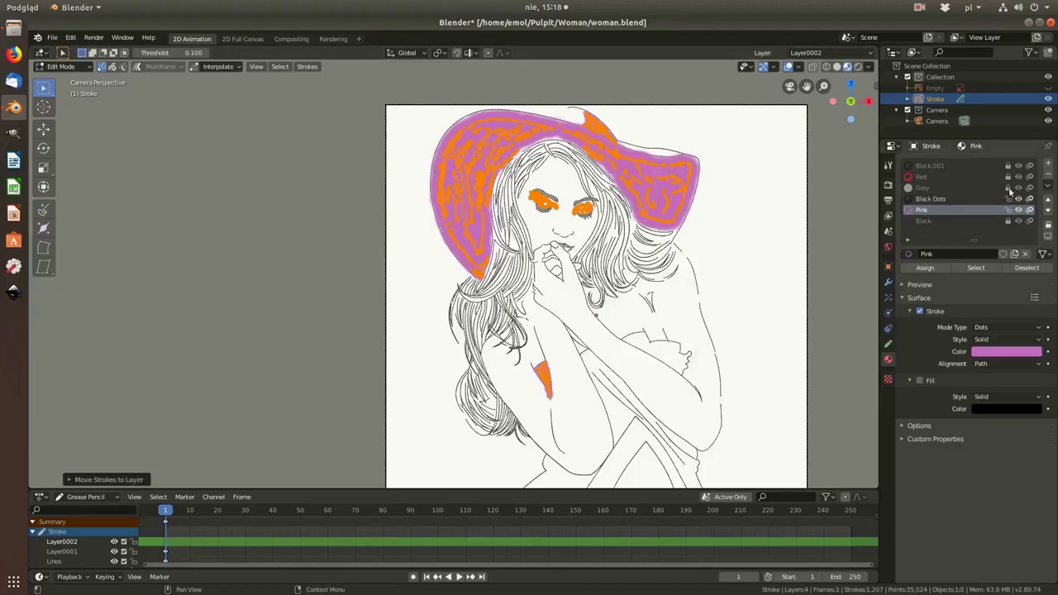
Step: Toggle the Pink layer's visibility to check it, make it active, and return to Draw mode
click(888, 344)
click(1018, 210)
click(1019, 210)
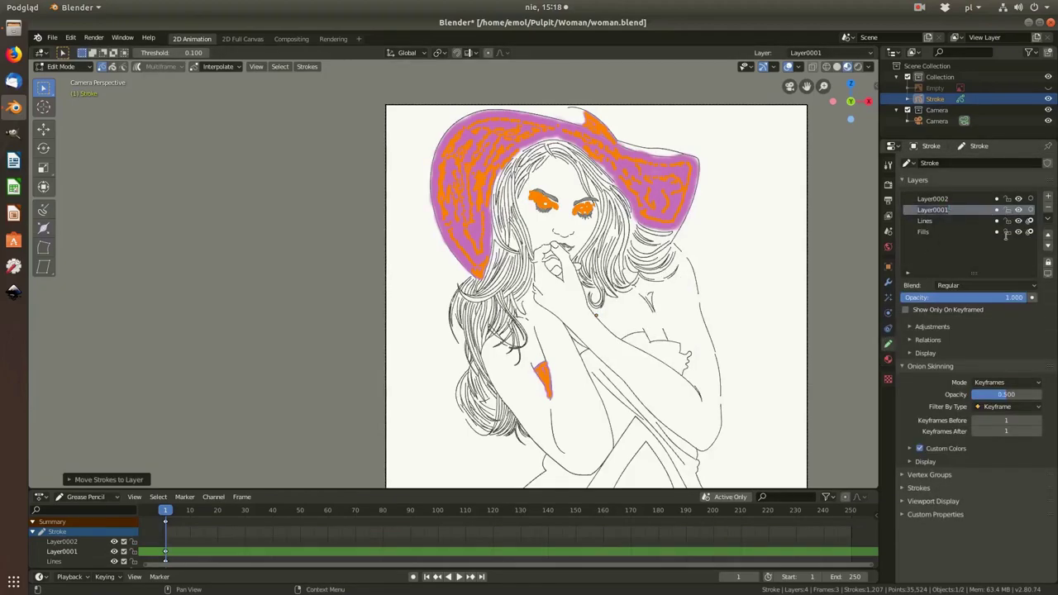
click(926, 210)
scroll(502, 189, up, 2)
scroll(502, 189, down, 3)
key(Tab)
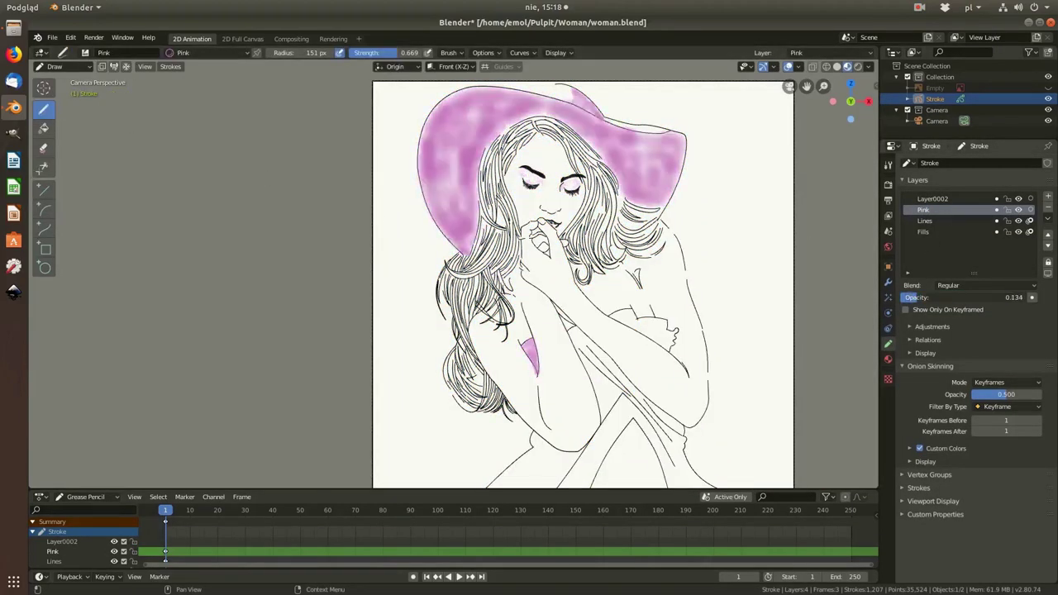
Step: Select the soft eraser and look through the material list and eraser presets
scroll(593, 316, up, 6)
click(44, 148)
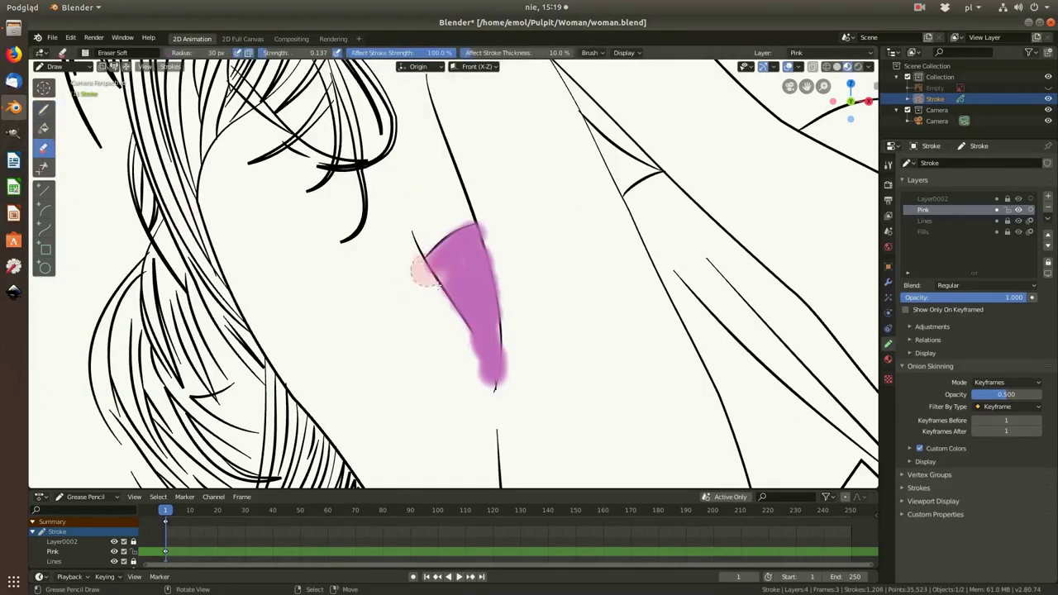
scroll(615, 201, down, 3)
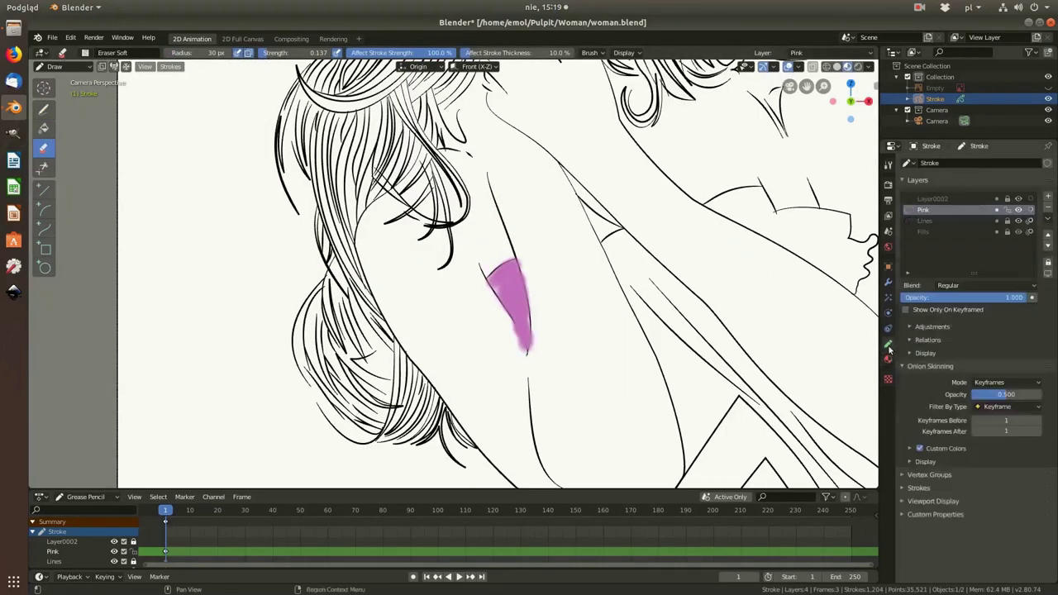
click(888, 359)
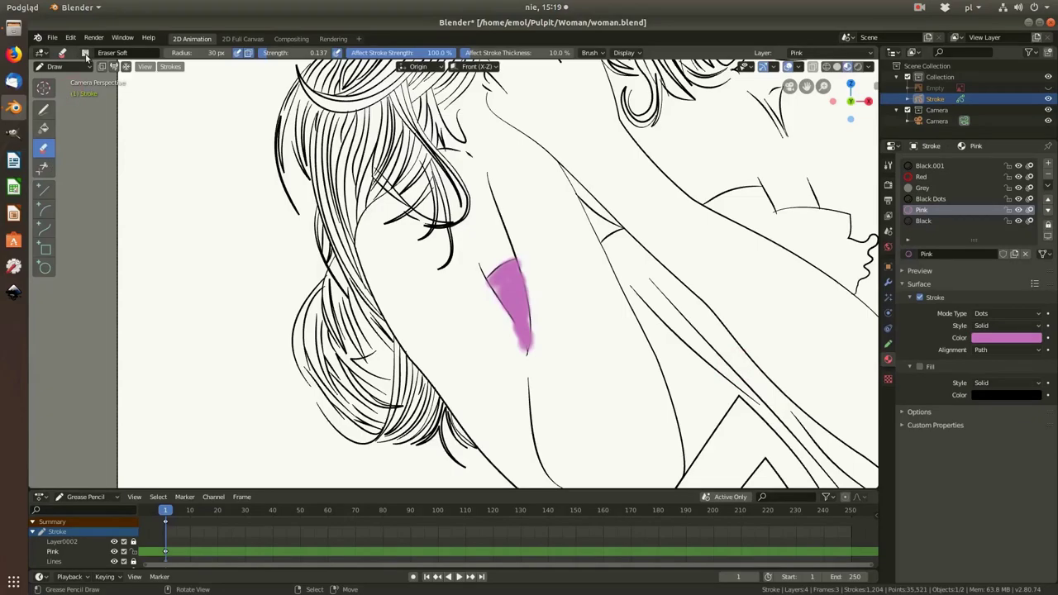
click(86, 55)
Step: Paint denser pink on the shoulder patch and start pink inside the arm
scroll(427, 350, up, 4)
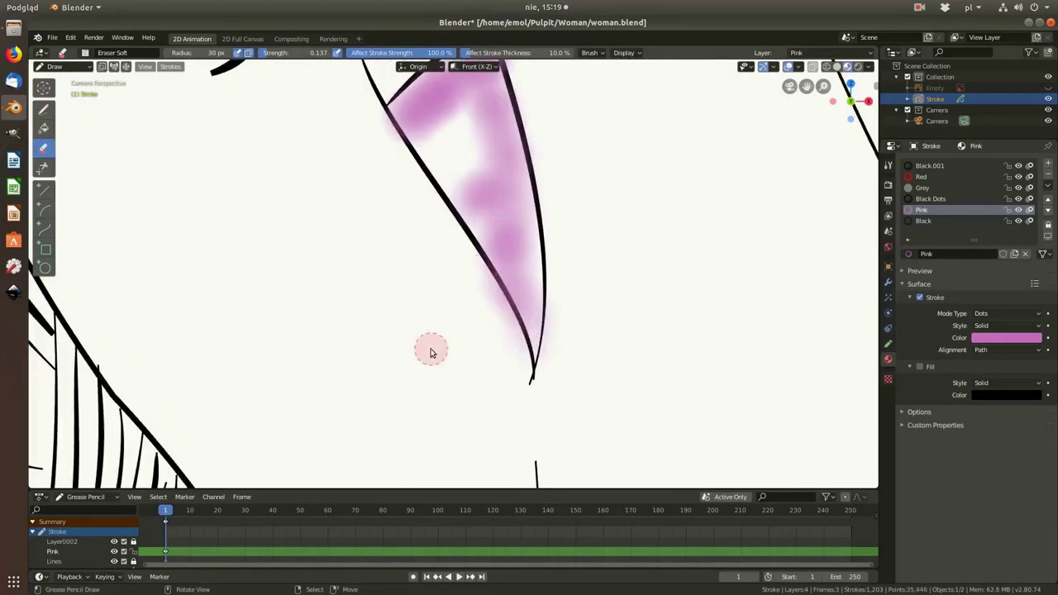
scroll(447, 331, down, 2)
scroll(461, 339, down, 1)
drag(461, 339, 443, 304)
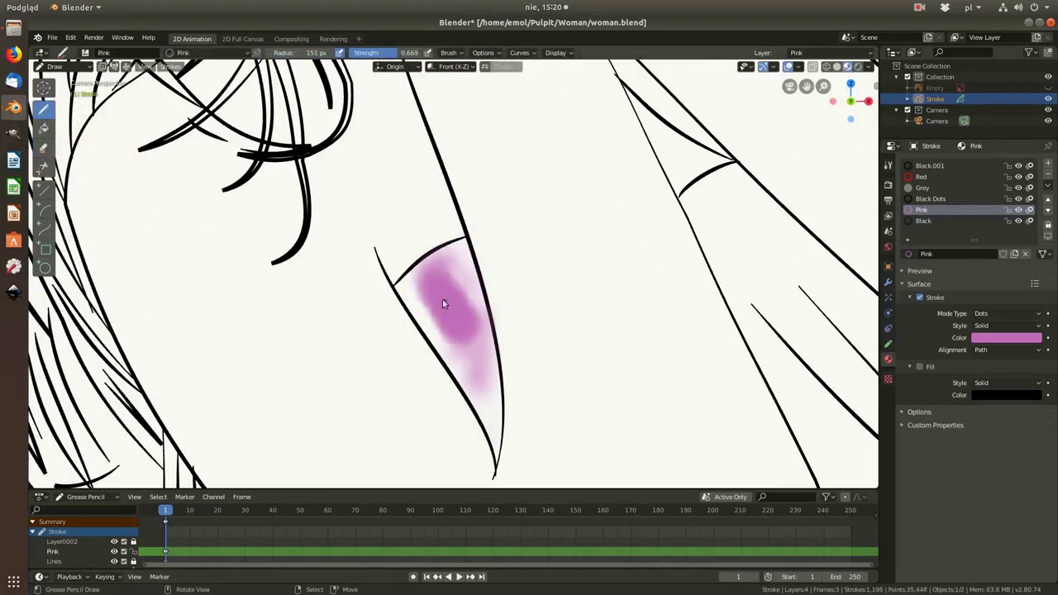
scroll(482, 380, down, 2)
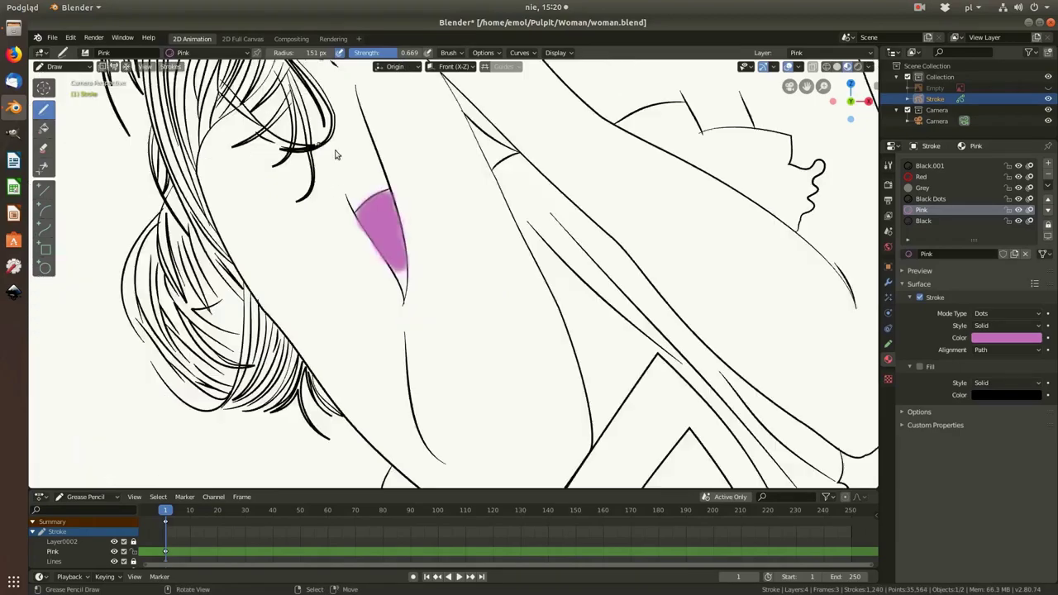
scroll(425, 463, up, 5)
drag(363, 248, 414, 414)
Step: Move the Pink layer below Lines and add more pink shading under the outlines
ctrl+scroll(964, 242, up, 1)
click(1048, 245)
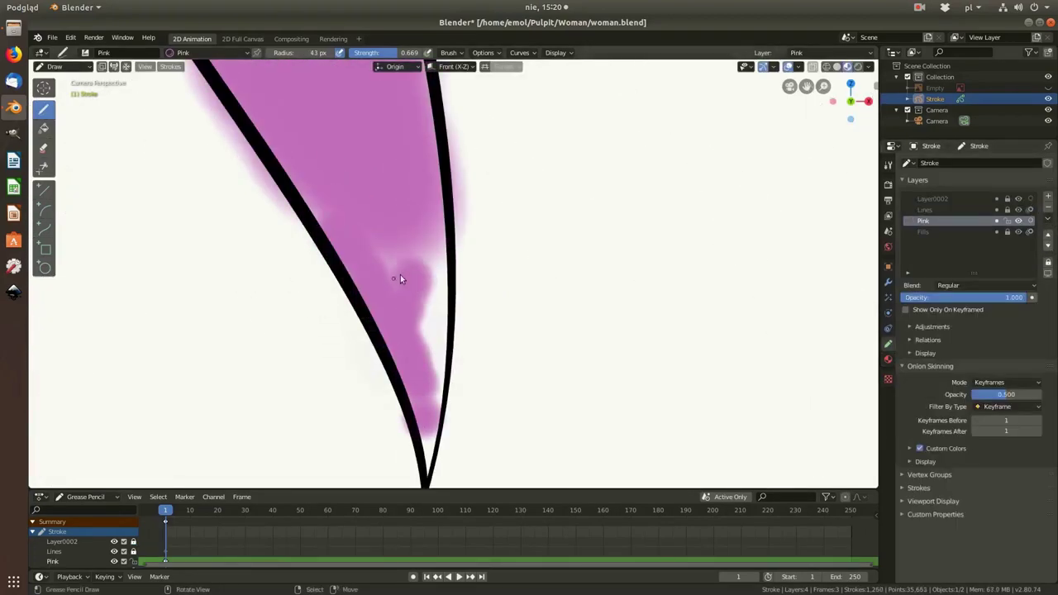
drag(400, 274, 436, 406)
scroll(451, 310, down, 4)
scroll(450, 310, down, 3)
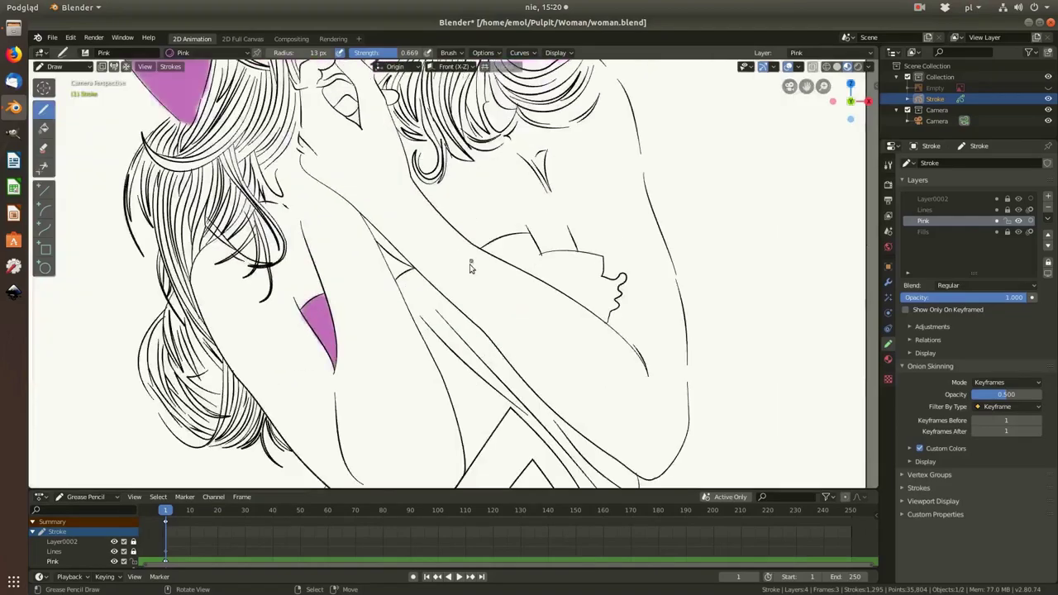
scroll(470, 267, down, 3)
Step: Draw and confirm several pink Curve tool strokes along the arm
scroll(423, 285, up, 5)
click(44, 227)
drag(411, 230, 484, 294)
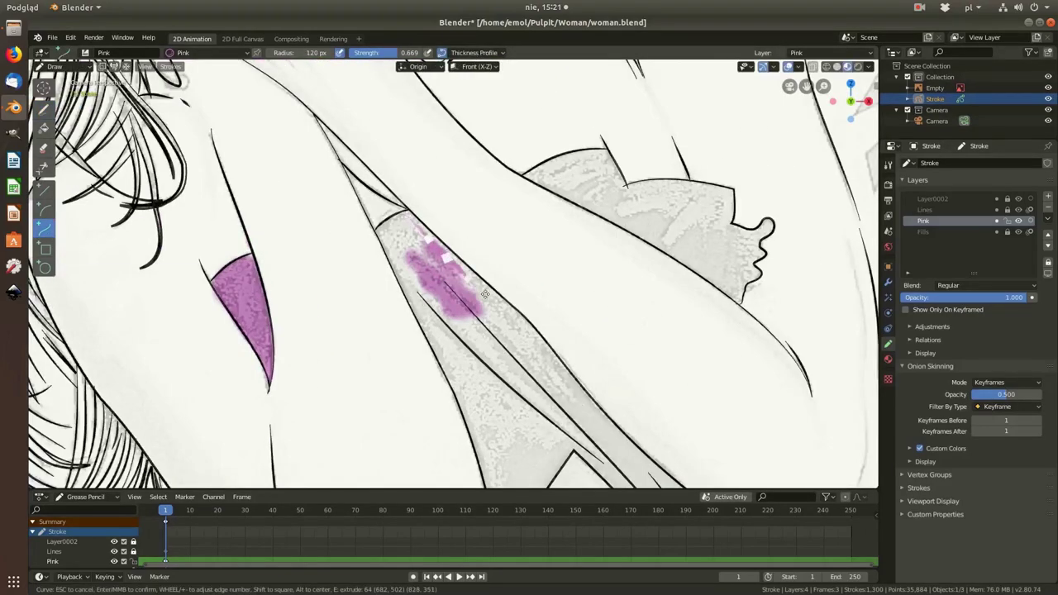
drag(422, 256, 546, 401)
scroll(450, 310, down, 3)
scroll(451, 273, up, 3)
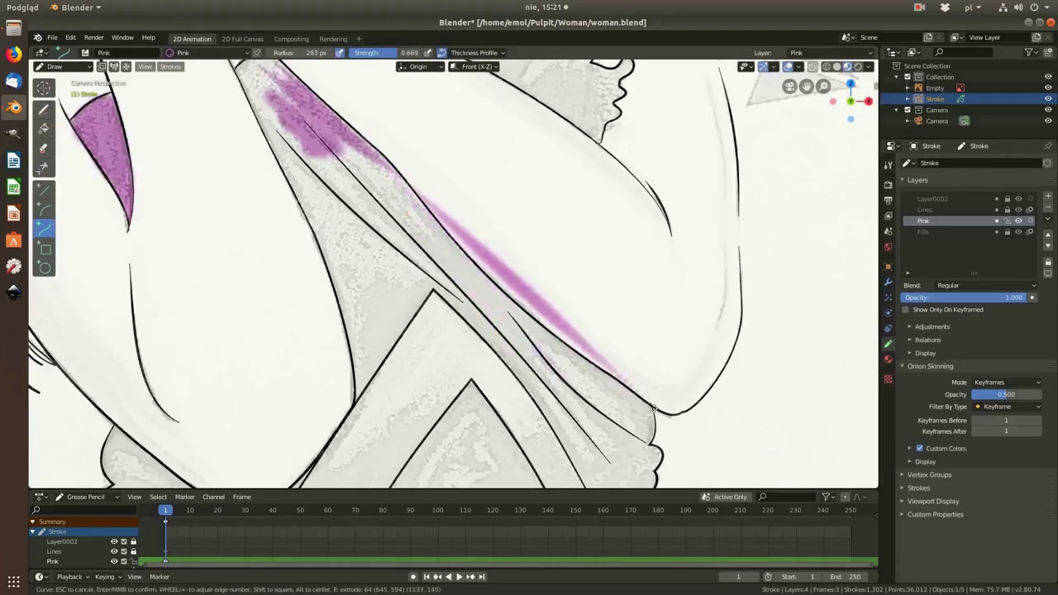
drag(385, 161, 654, 409)
key(Return)
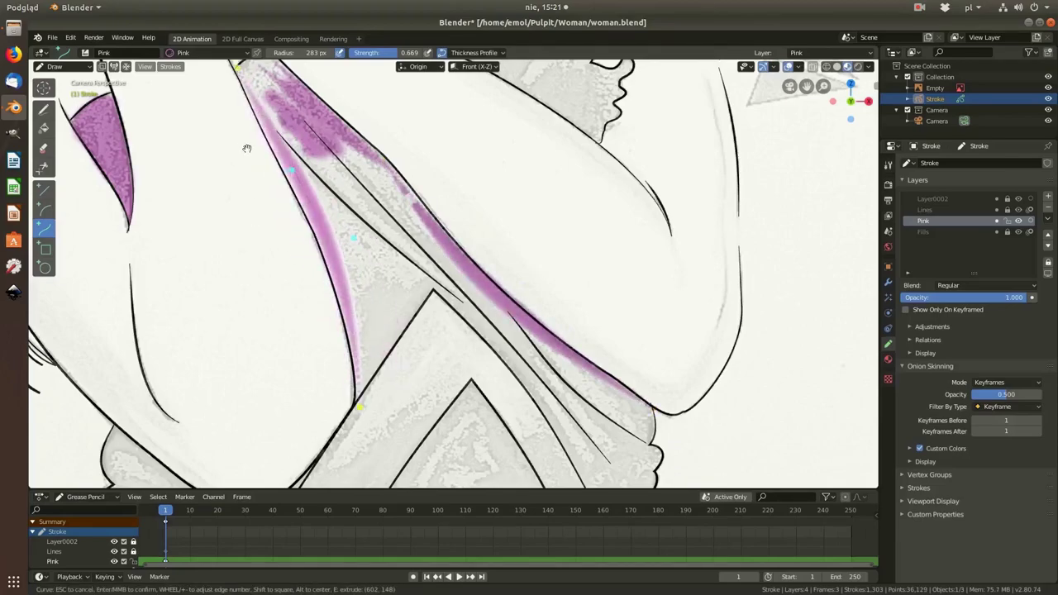
Step: Adjust the thickness profile, commit a wide pink curve on the arm's left edge, and thicken the inner edge
scroll(292, 180, up, 4)
scroll(293, 180, down, 3)
click(474, 52)
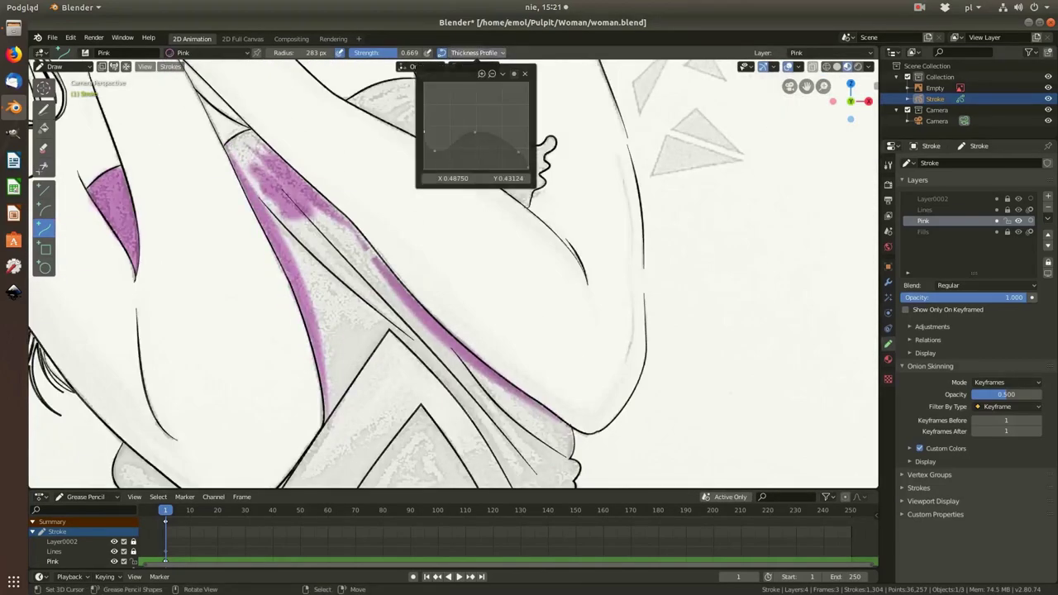
drag(233, 144, 343, 404)
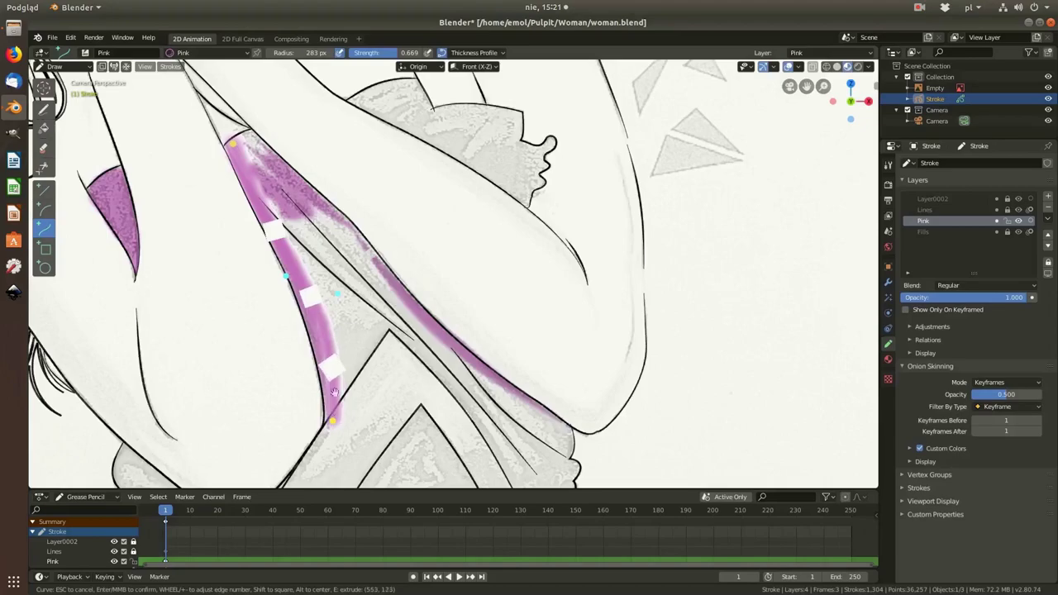
scroll(335, 392, down, 5)
scroll(373, 281, up, 5)
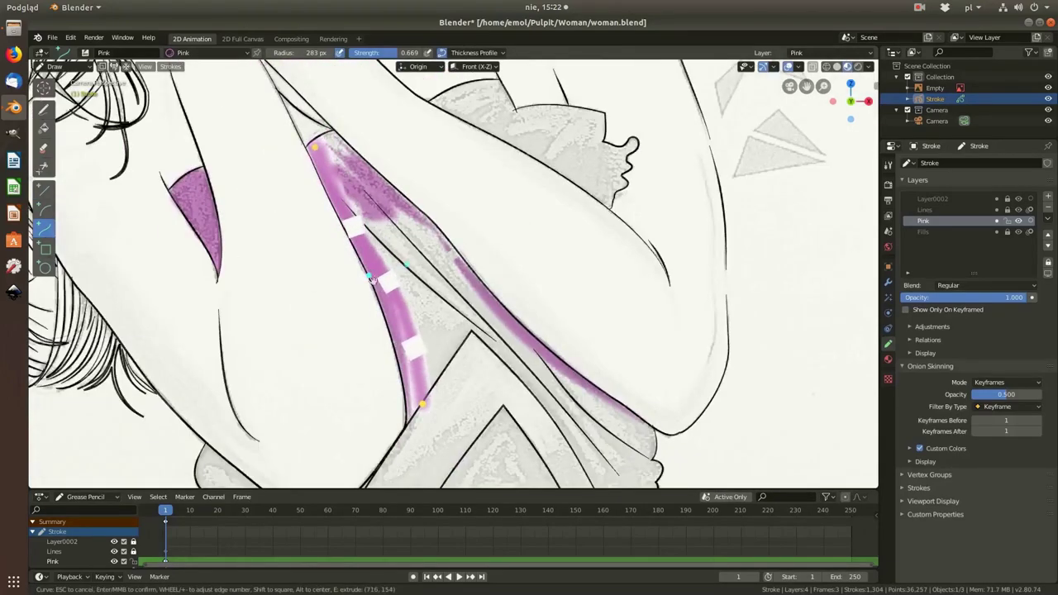
key(Return)
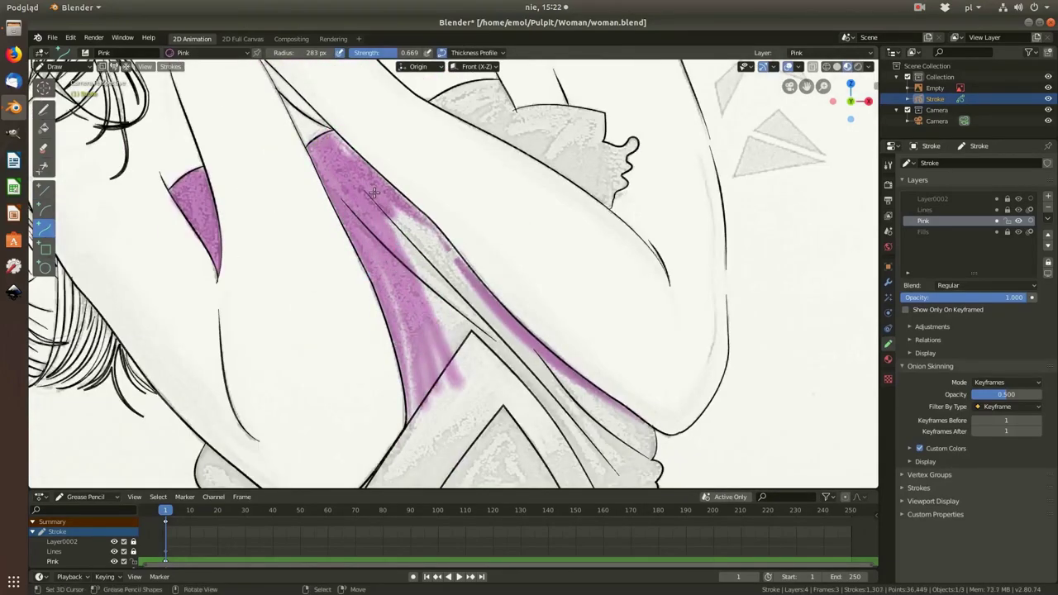
drag(374, 193, 454, 268)
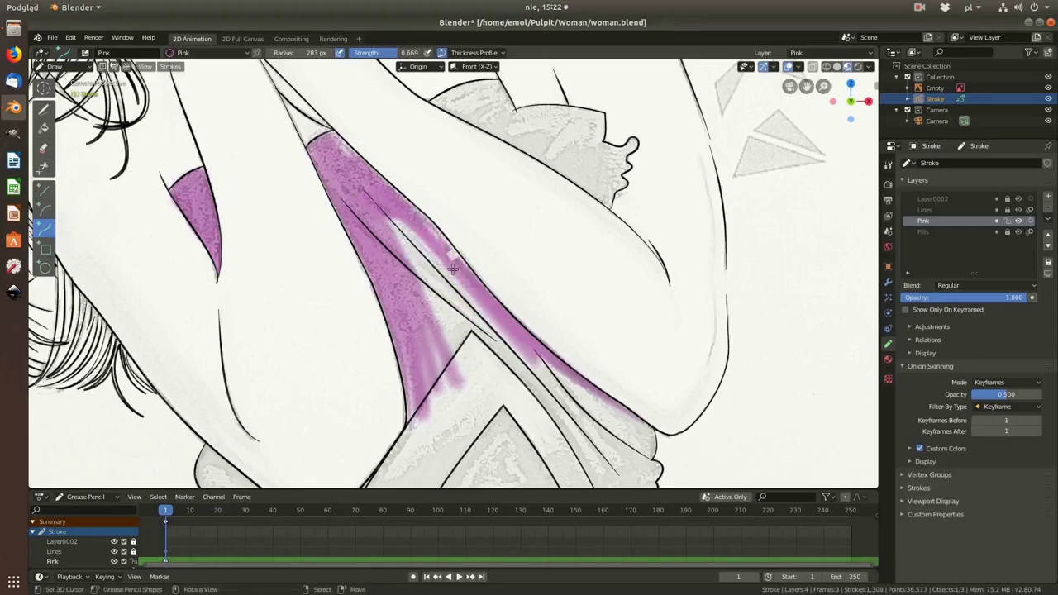
Step: Draw a new pink curve over the shading and reshape it to follow the arm outline
scroll(453, 268, up, 4)
scroll(470, 284, up, 3)
scroll(446, 282, down, 8)
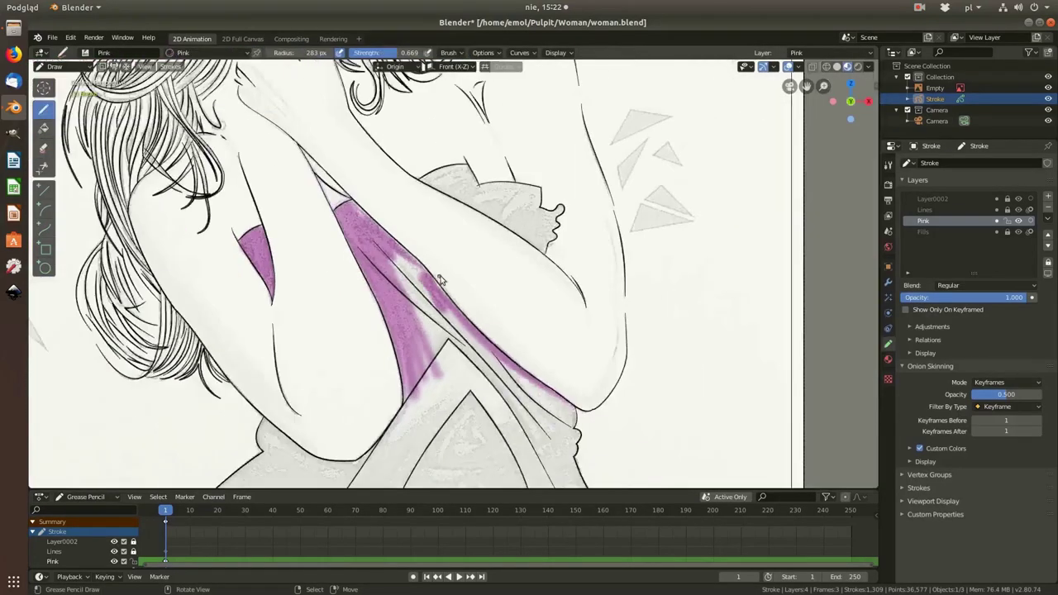
scroll(440, 281, down, 2)
scroll(440, 281, down, 4)
scroll(414, 248, up, 4)
scroll(413, 248, up, 3)
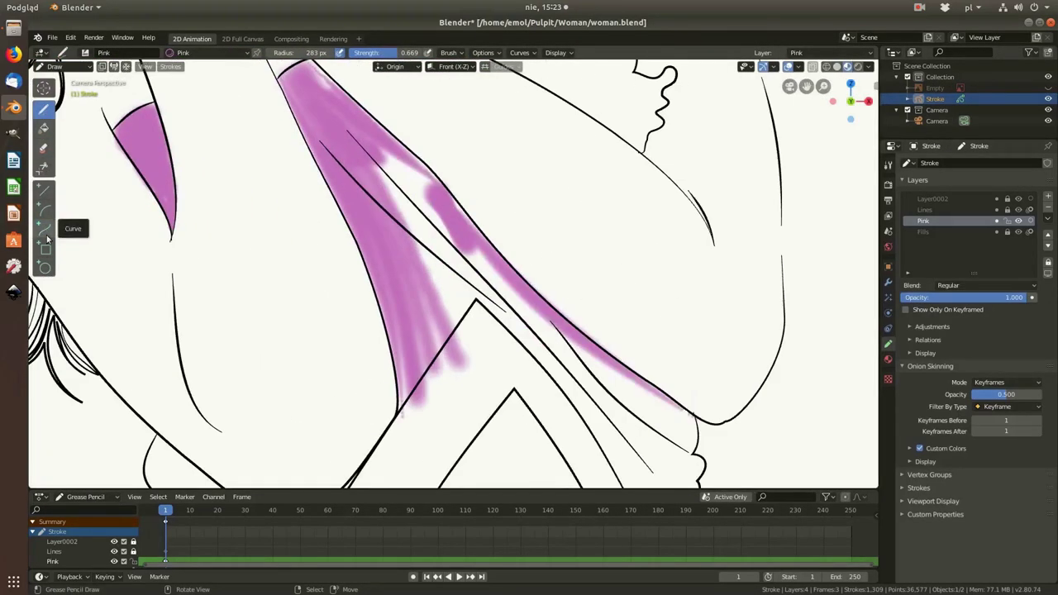
click(47, 238)
scroll(377, 321, up, 3)
drag(385, 421, 281, 227)
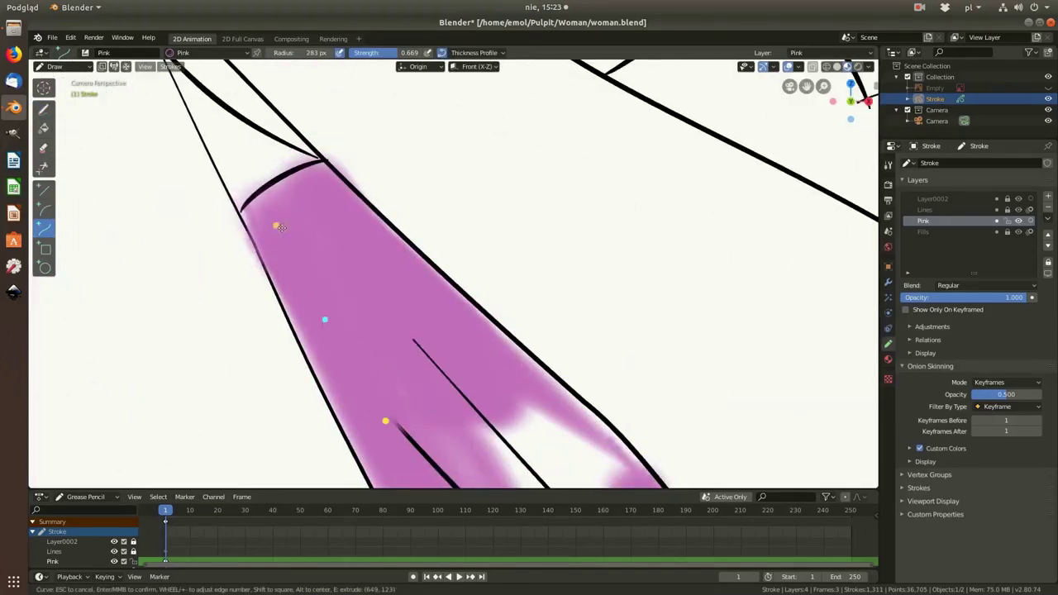
scroll(294, 223, down, 3)
mouse_move(373, 239)
mouse_down()
mouse_move(419, 303)
mouse_move(265, 169)
mouse_up()
Step: Extend the pink curve down the drape to the frame's bottom edge and commit it
scroll(397, 306, down, 2)
scroll(384, 312, up, 2)
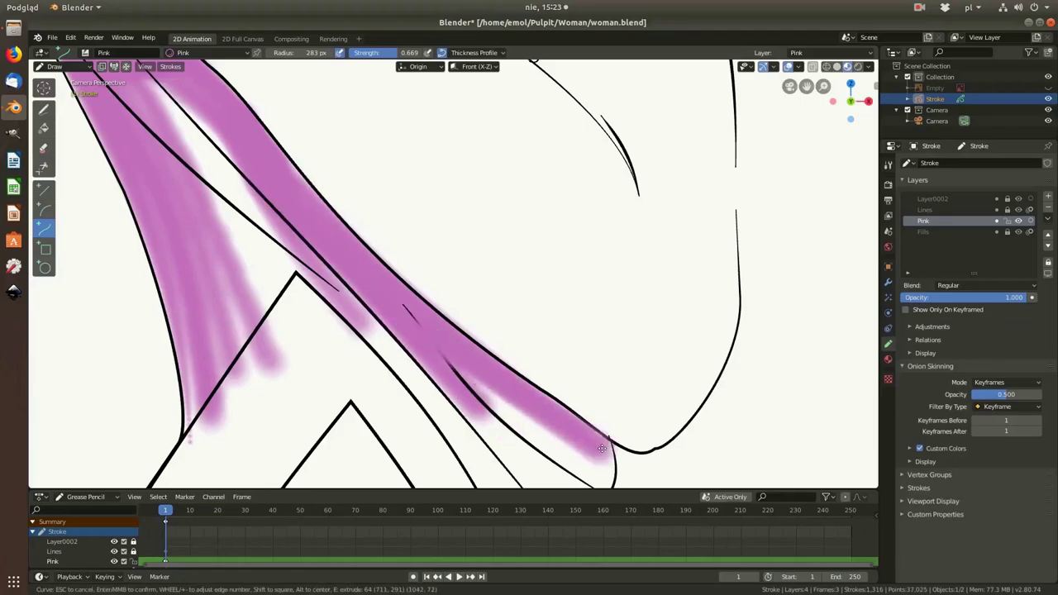
scroll(469, 355, up, 2)
scroll(371, 297, down, 2)
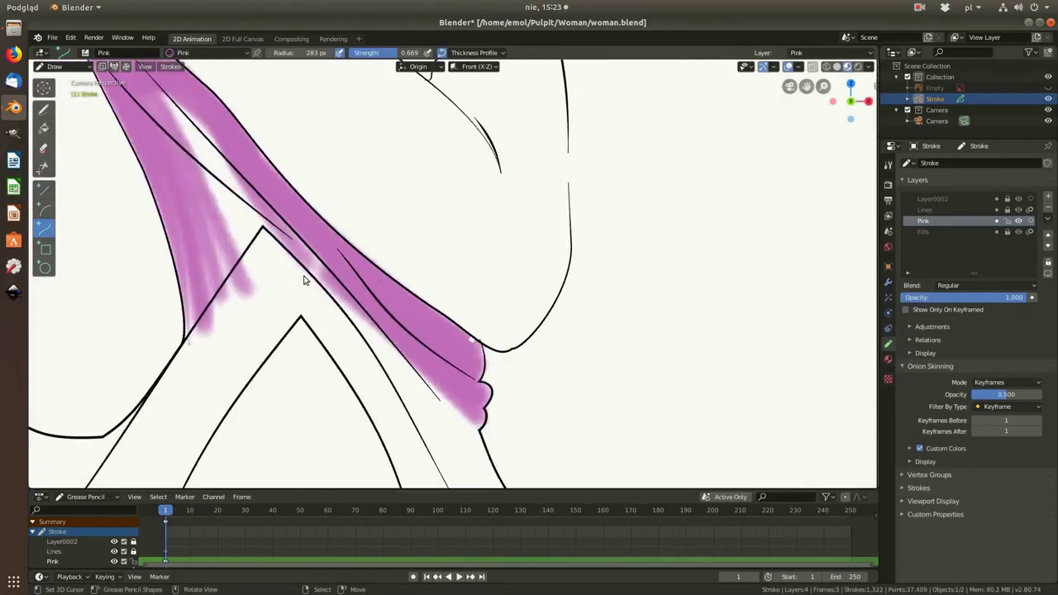
drag(306, 279, 451, 475)
scroll(397, 273, down, 2)
drag(347, 253, 568, 443)
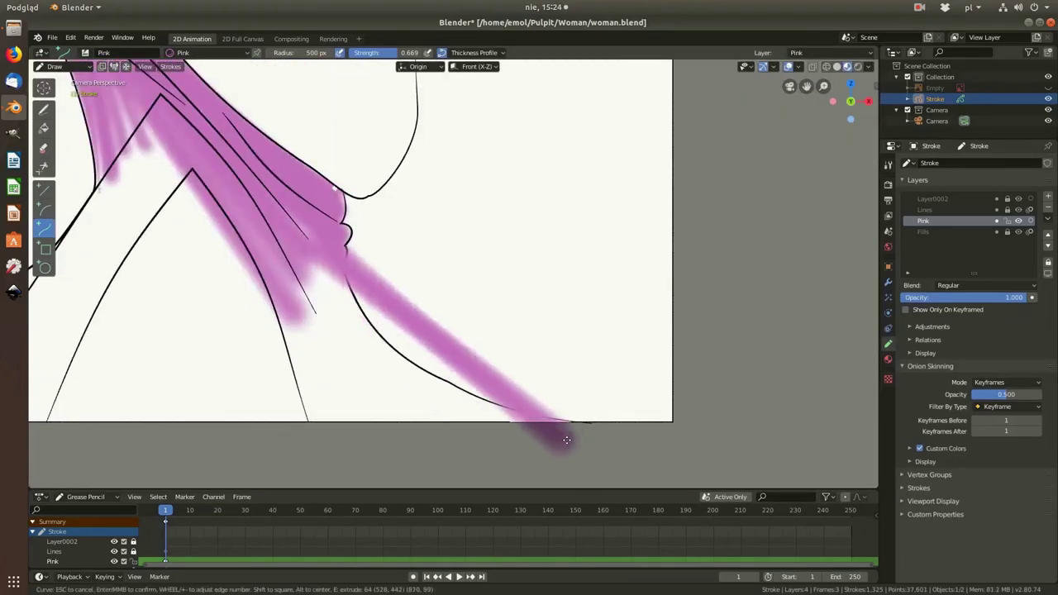
mouse_move(430, 347)
mouse_down()
mouse_move(398, 251)
mouse_move(430, 405)
mouse_up()
key(Return)
Step: Widen the pink band along the diagonal folds and fill the lower-left dress with soft pink
scroll(313, 307, down, 3)
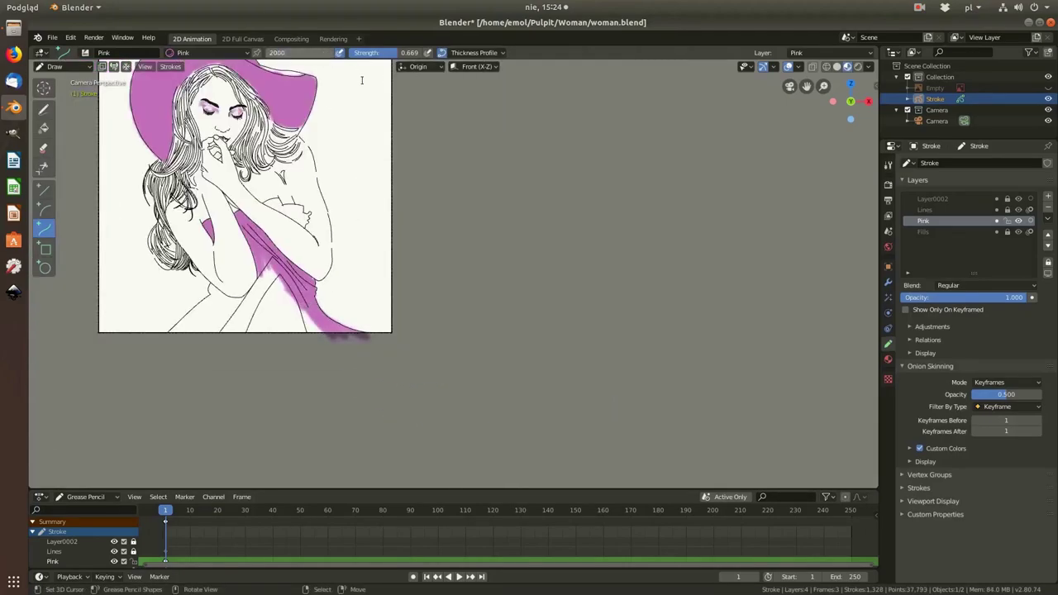
scroll(317, 273, up, 2)
drag(318, 273, 258, 193)
click(473, 52)
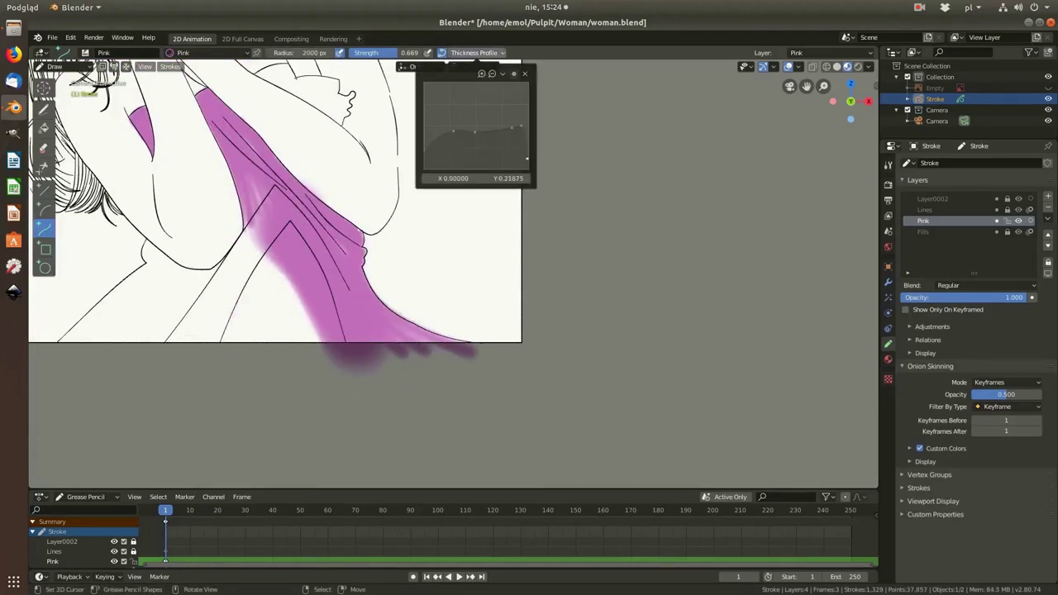
drag(306, 248, 281, 356)
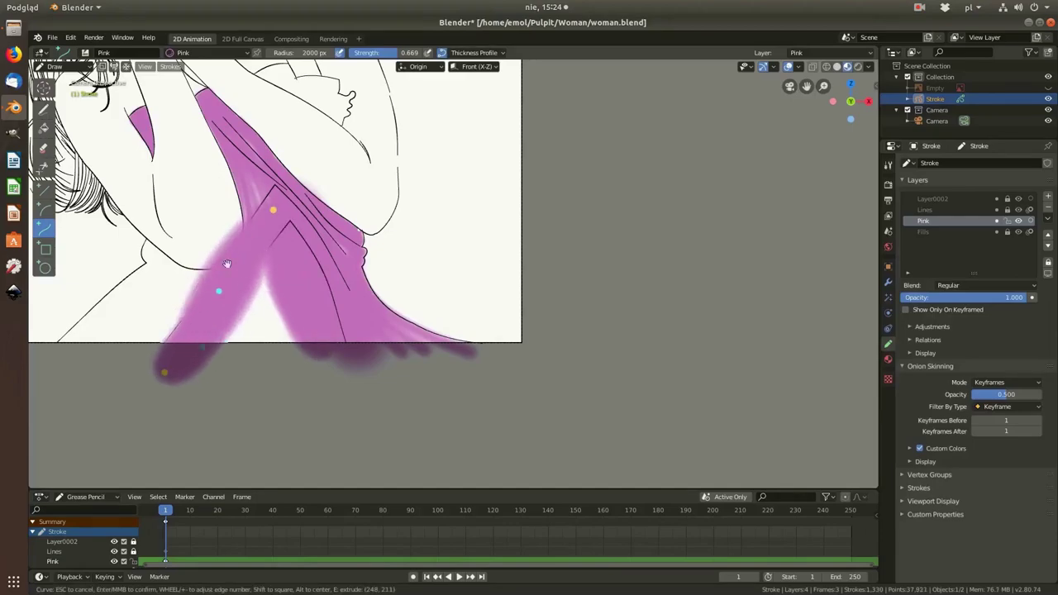
drag(273, 207, 246, 325)
Step: Paint a broad soft pink stroke across the lower dress hem
scroll(246, 324, down, 3)
scroll(281, 248, up, 4)
shift+middle_drag(281, 248, 314, 124)
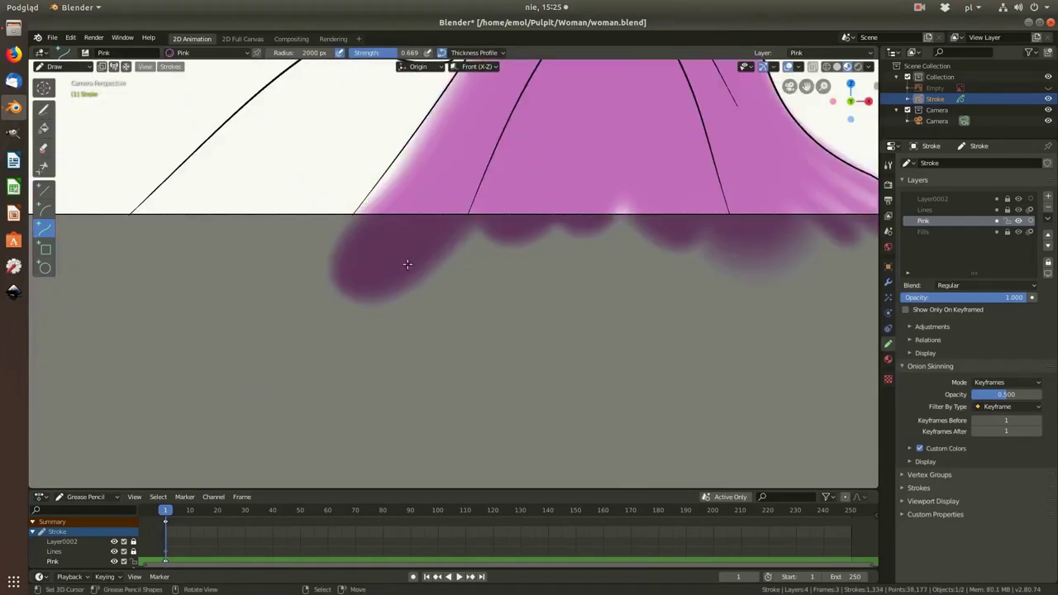
scroll(317, 428, down, 2)
scroll(317, 428, up, 1)
drag(317, 429, 447, 352)
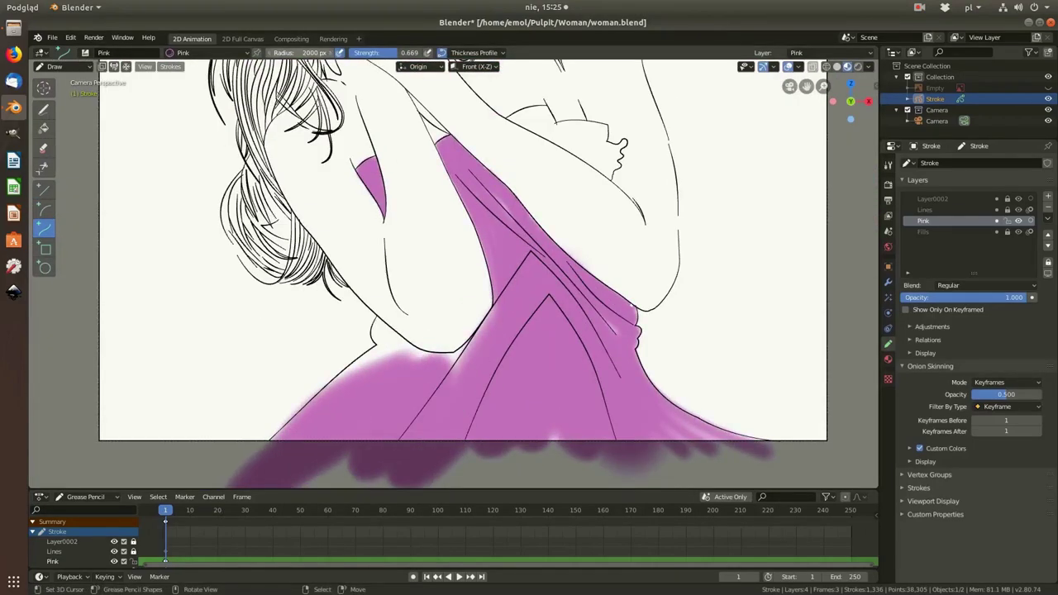
Step: Cover the white area near the armpit with a reshaped soft pink curve and confirm it
scroll(336, 416, up, 5)
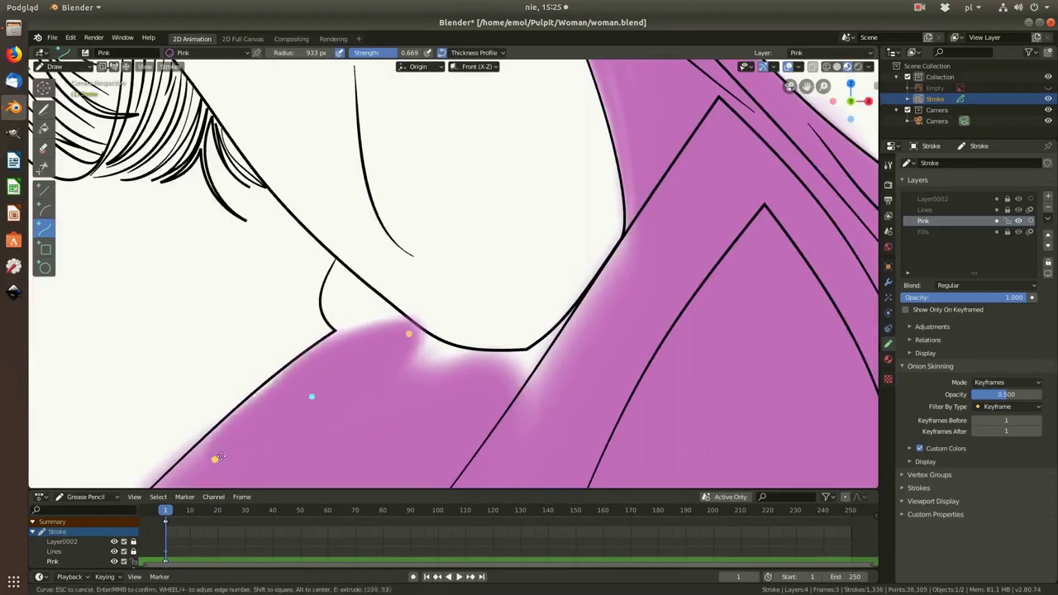
drag(335, 281, 554, 343)
drag(729, 469, 429, 334)
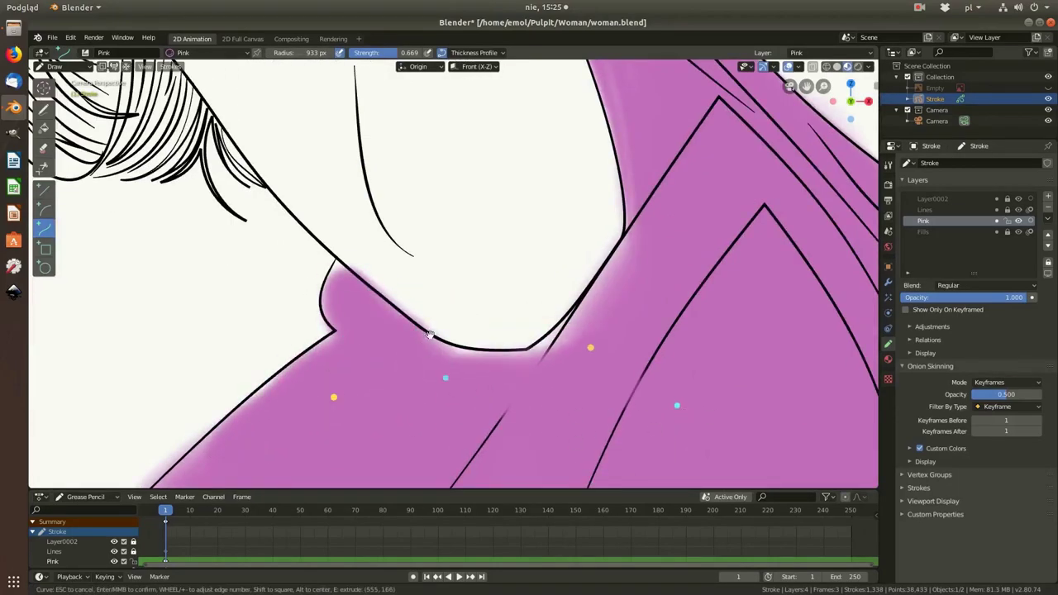
drag(637, 390, 585, 387)
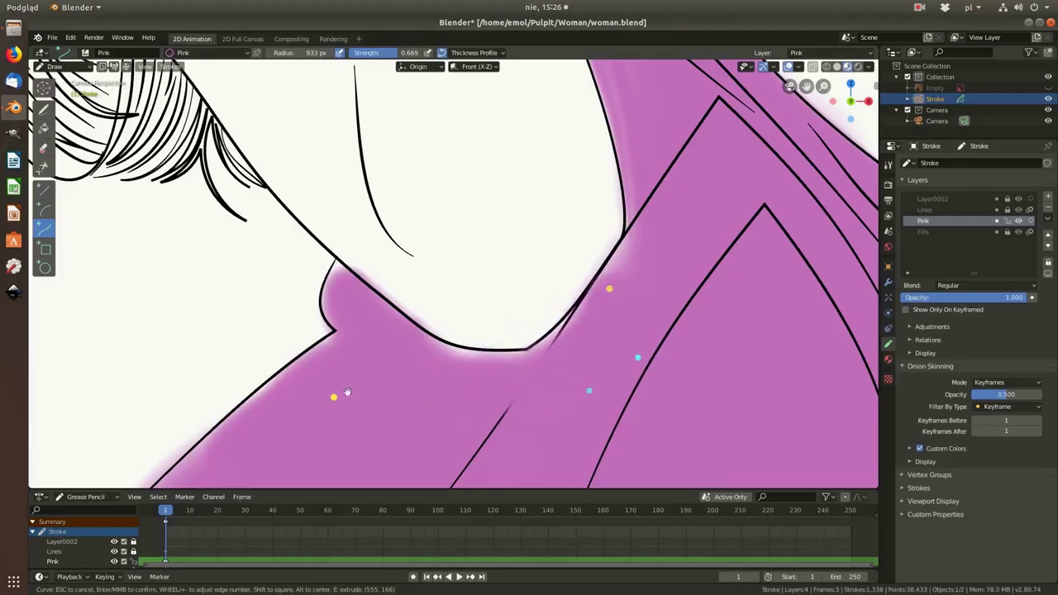
key(Return)
key(Home)
scroll(327, 239, up, 5)
scroll(327, 239, up, 3)
Step: Draw and commit a pink curve along the shoulder, redoing the first attempt
drag(235, 238, 647, 476)
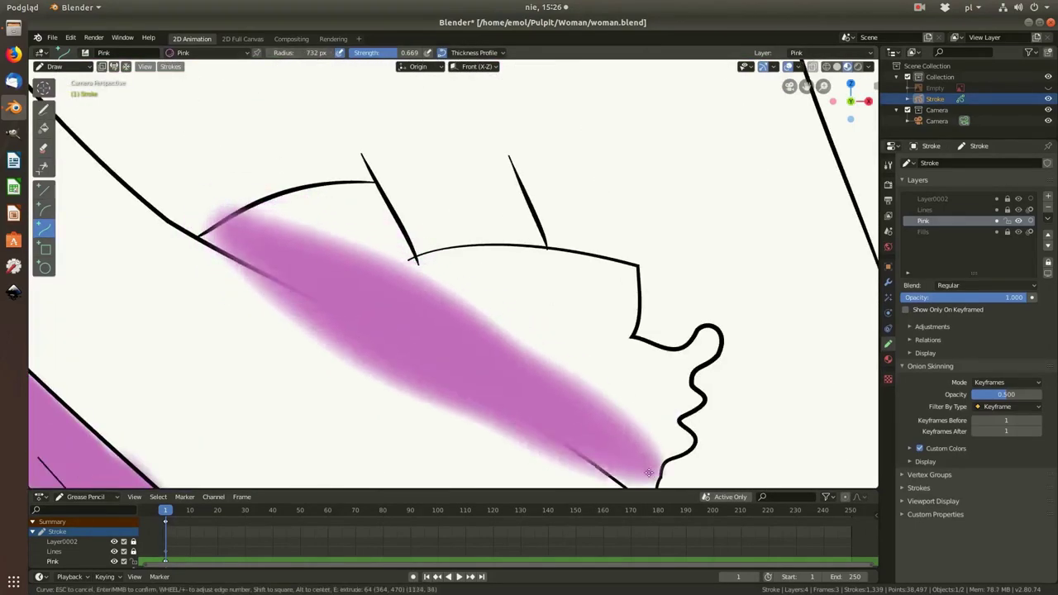
drag(361, 302, 353, 244)
key(Return)
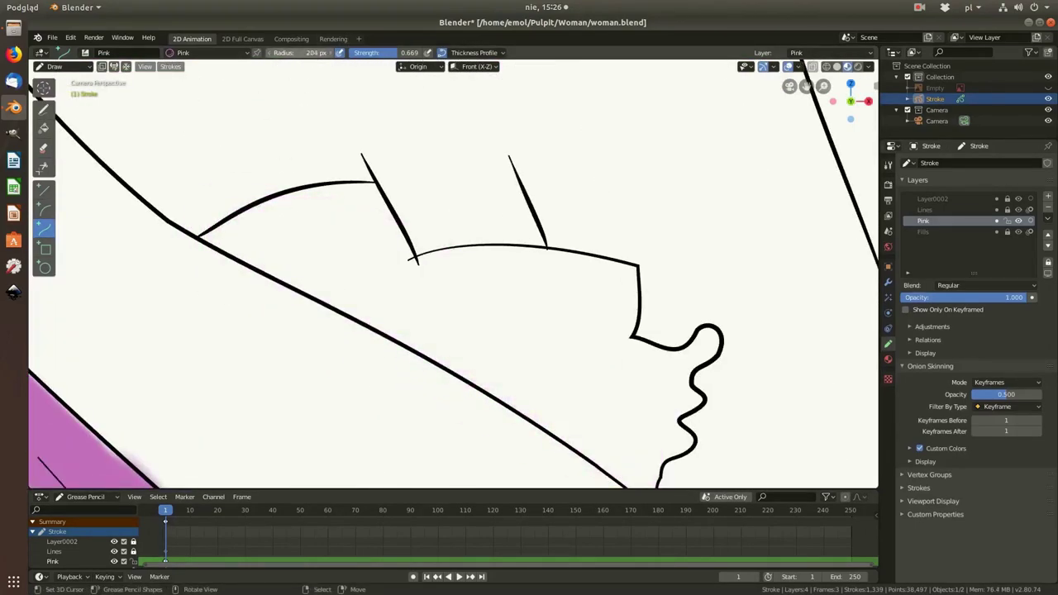
drag(208, 229, 633, 468)
scroll(633, 467, down, 4)
scroll(633, 468, up, 3)
key(Return)
Step: Add a pink curve along the dress's top arc up to the ruffle
mouse_move(105, 164)
mouse_down()
mouse_move(244, 120)
mouse_move(277, 191)
mouse_move(459, 184)
mouse_move(427, 275)
mouse_up()
key(Return)
key(Return)
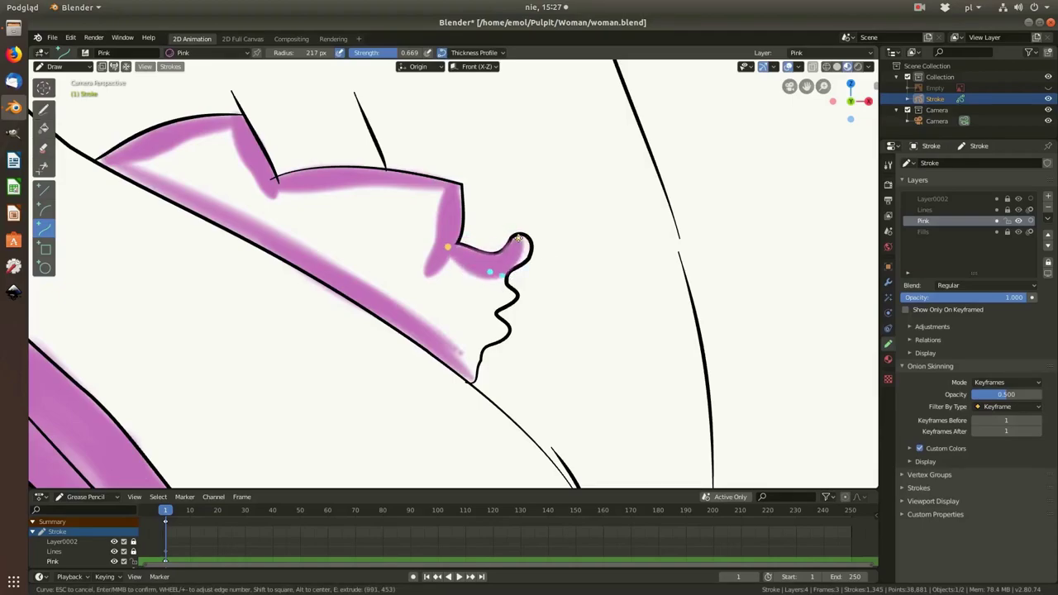
scroll(488, 298, down, 2)
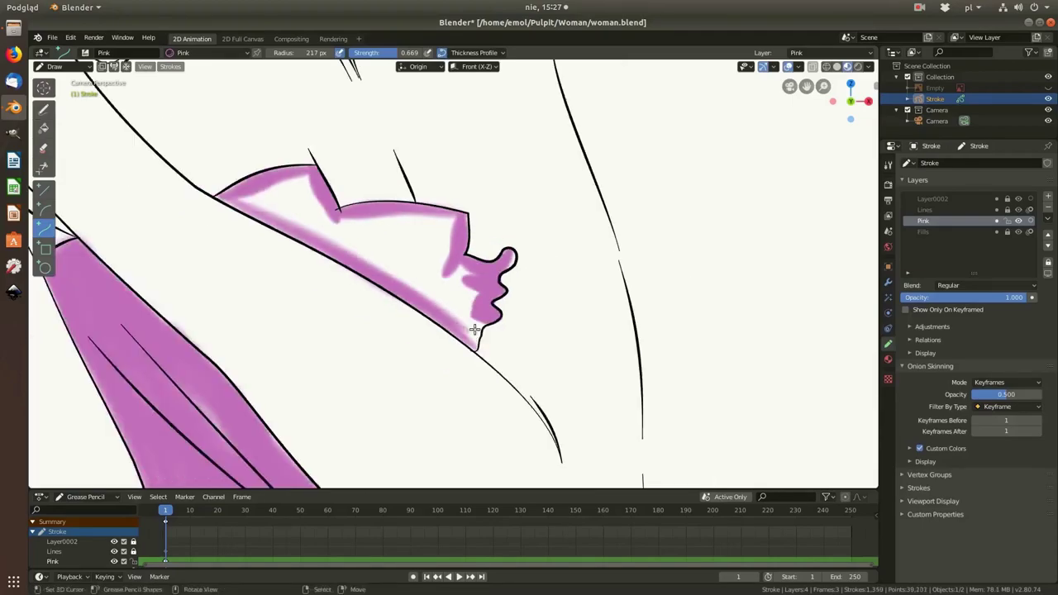
key(Return)
scroll(444, 243, up, 3)
scroll(439, 236, down, 2)
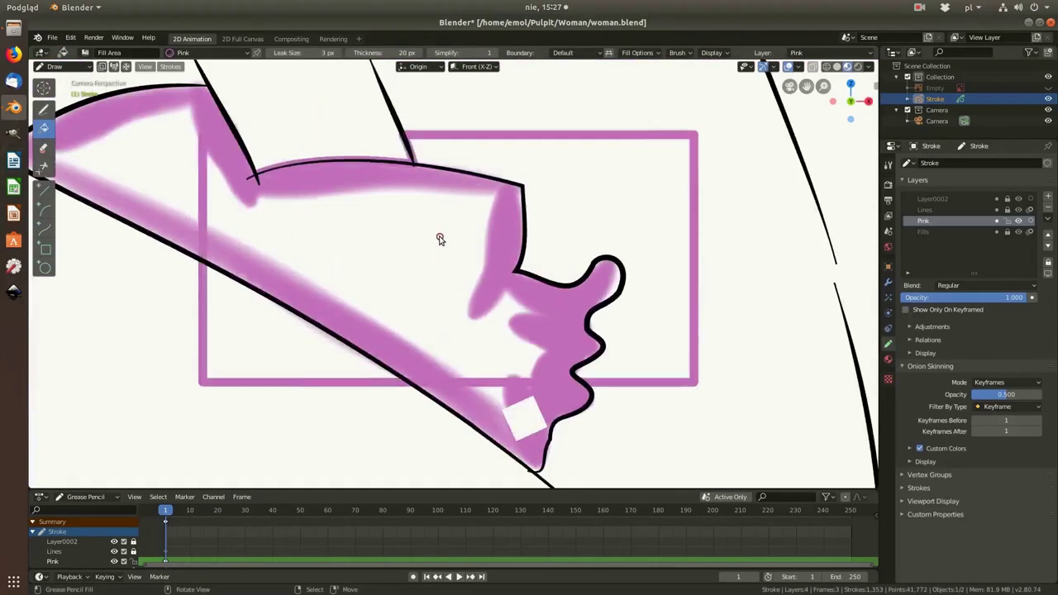
scroll(200, 191, up, 2)
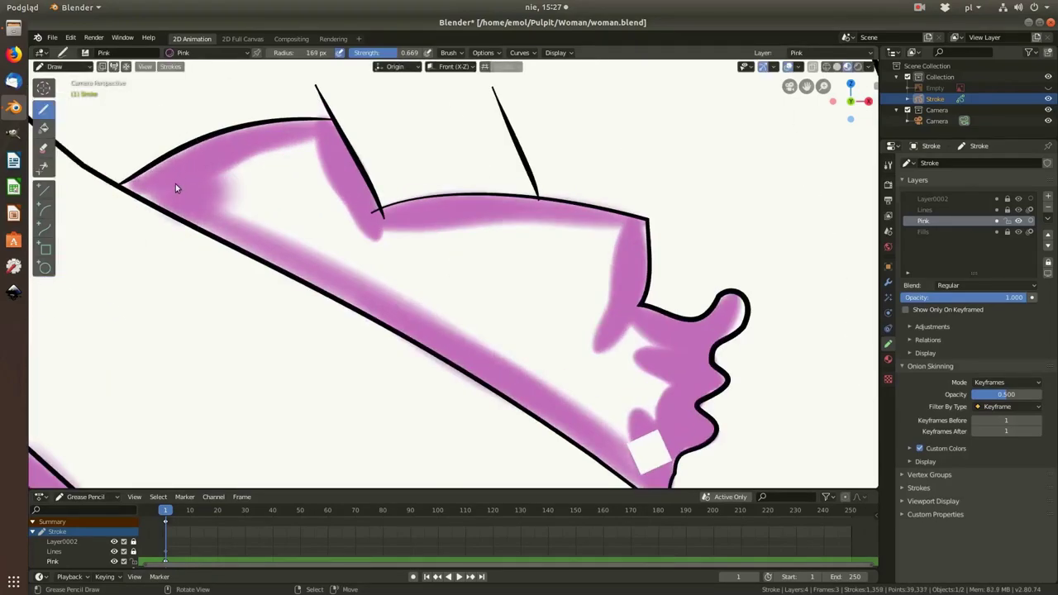
Step: Fill the remaining white interior of the dress with pink and save the drawing
drag(176, 189, 554, 252)
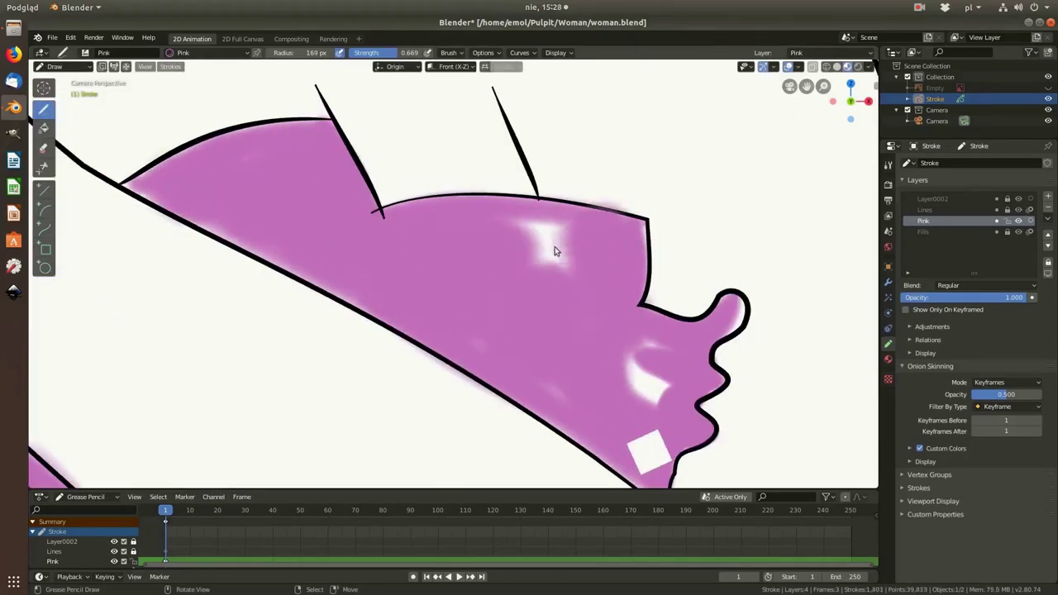
scroll(529, 347, down, 8)
scroll(452, 264, up, 1)
scroll(452, 264, up, 7)
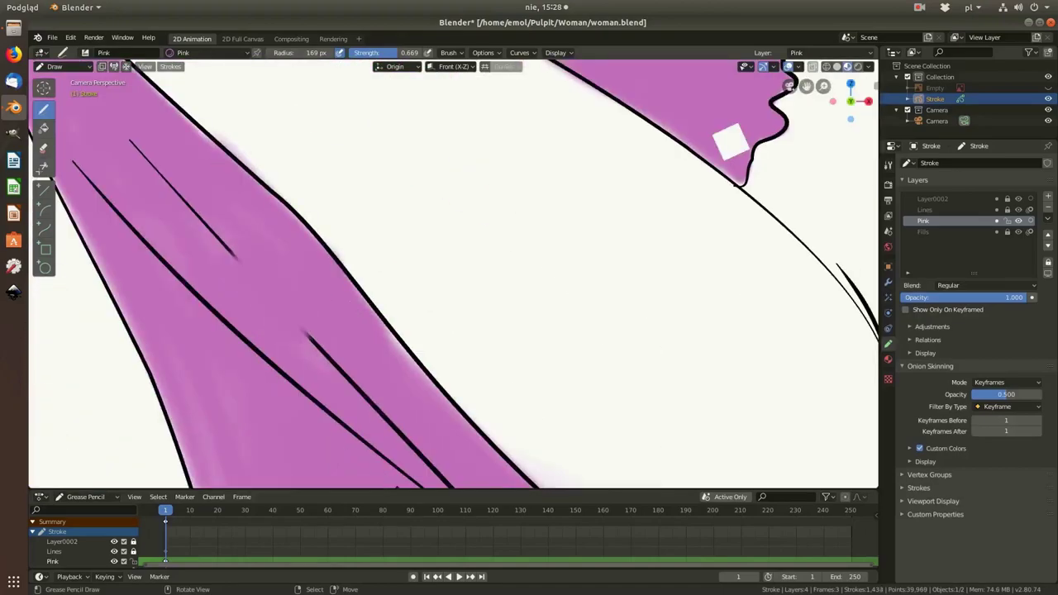
scroll(453, 273, down, 2)
scroll(436, 182, down, 4)
key(shift+space)
Step: Select Layer0002 and add a new grease pencil layer for the shadows
key(e)
scroll(485, 288, up, 1)
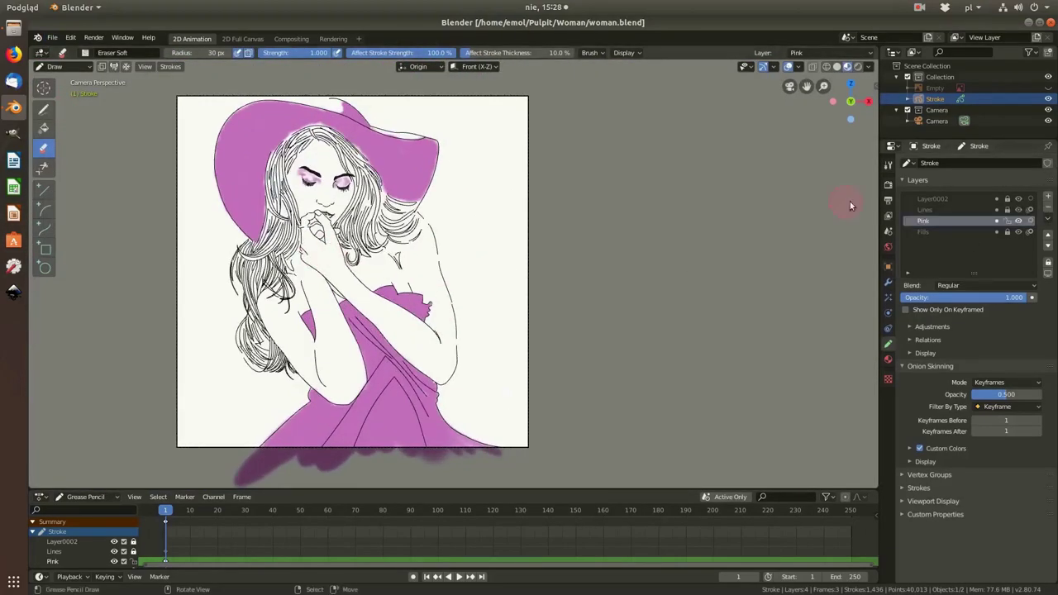
click(943, 200)
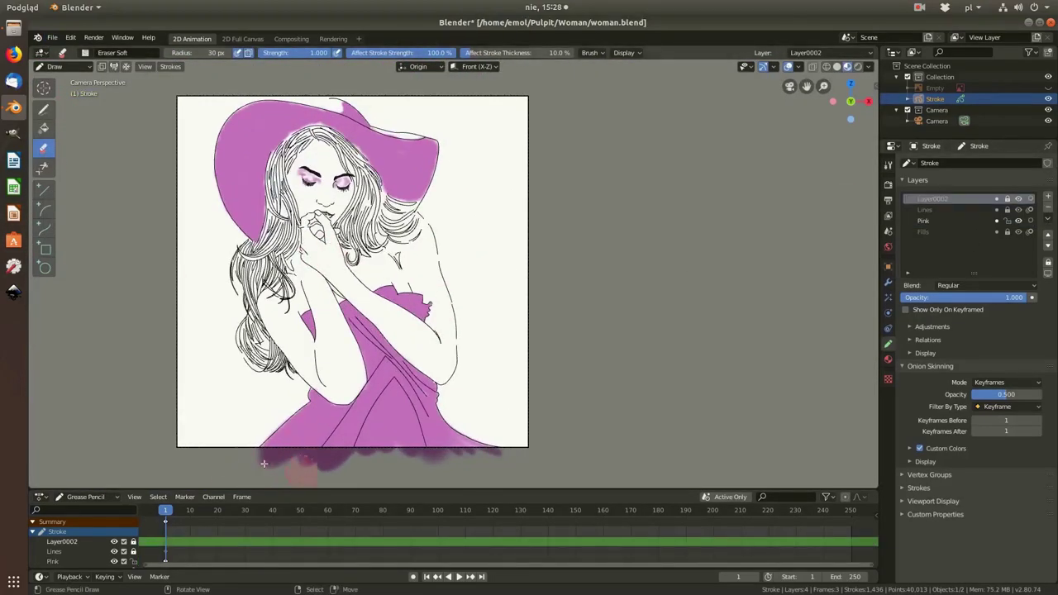
scroll(466, 472, down, 2)
scroll(421, 256, up, 3)
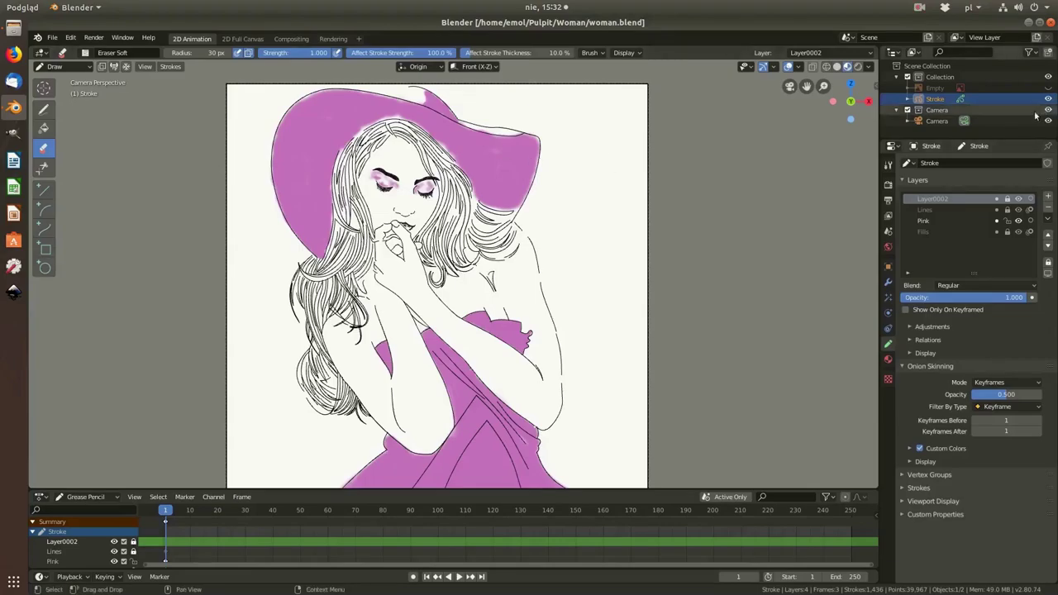
click(1047, 196)
Step: Add an empty material slot holding a new stroke material
scroll(381, 248, up, 1)
click(888, 359)
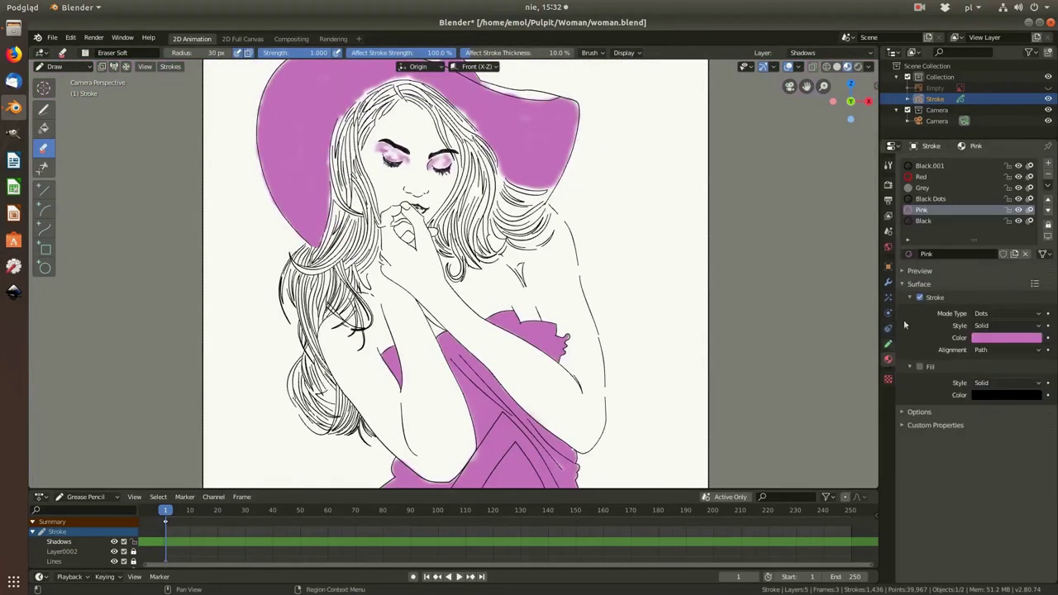
click(1048, 164)
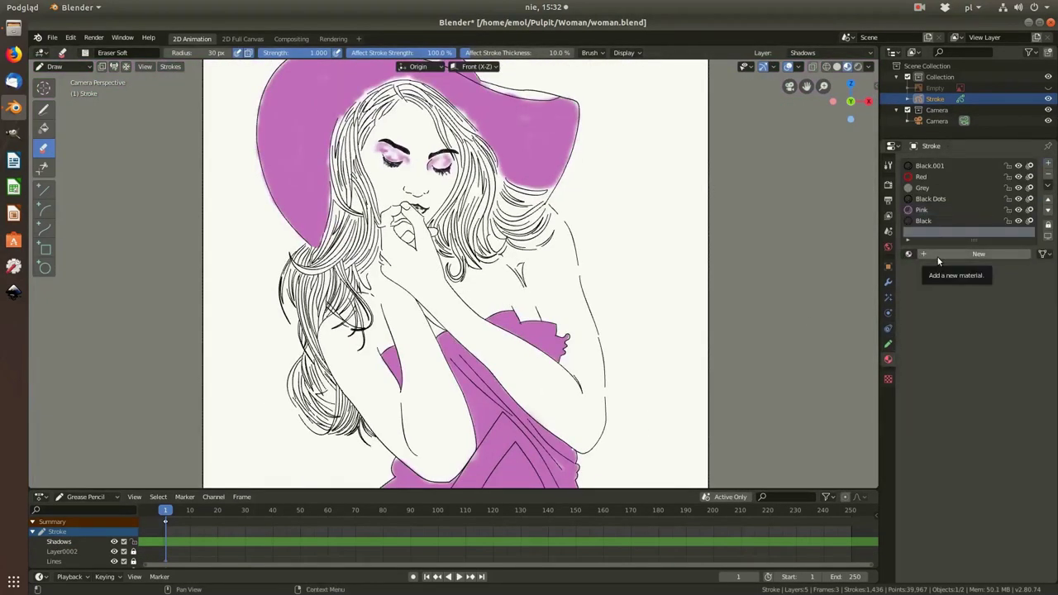
click(938, 256)
click(43, 109)
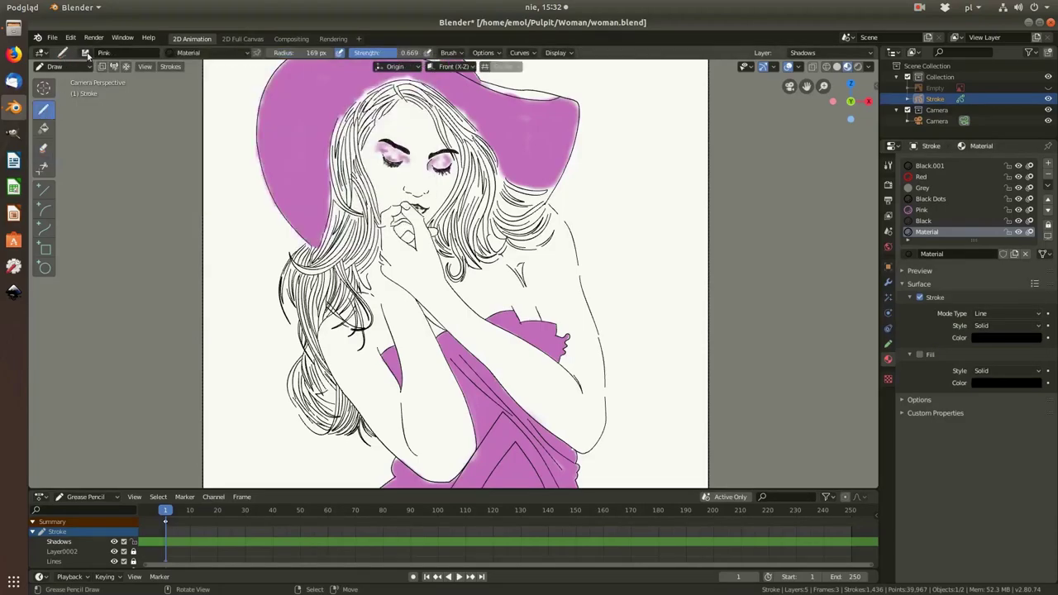
Step: Give the new material a light lavender-grey stroke colour and name it Shadows
click(989, 338)
click(992, 339)
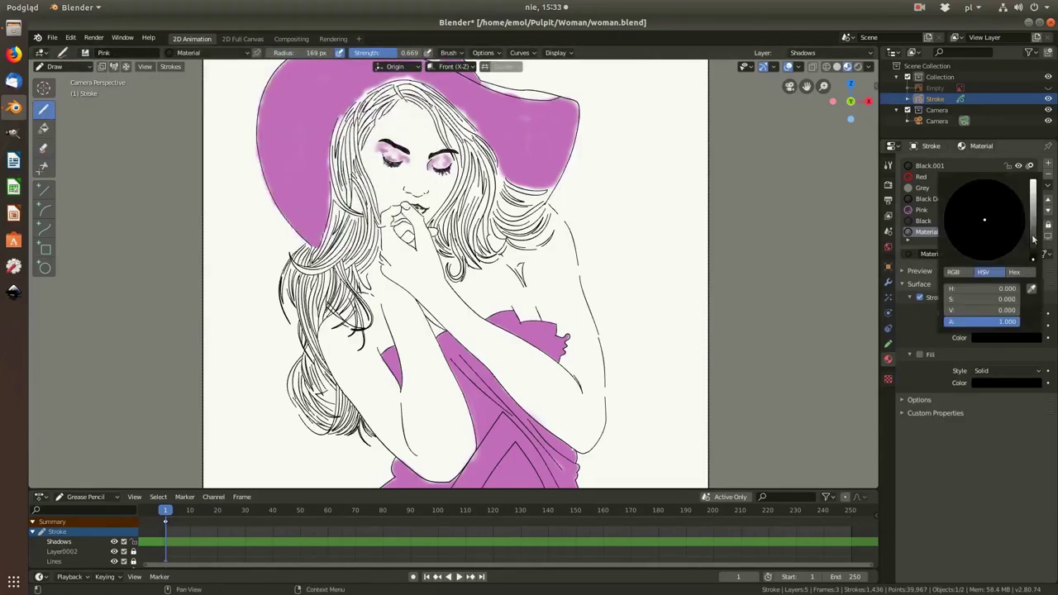
click(1035, 206)
click(996, 211)
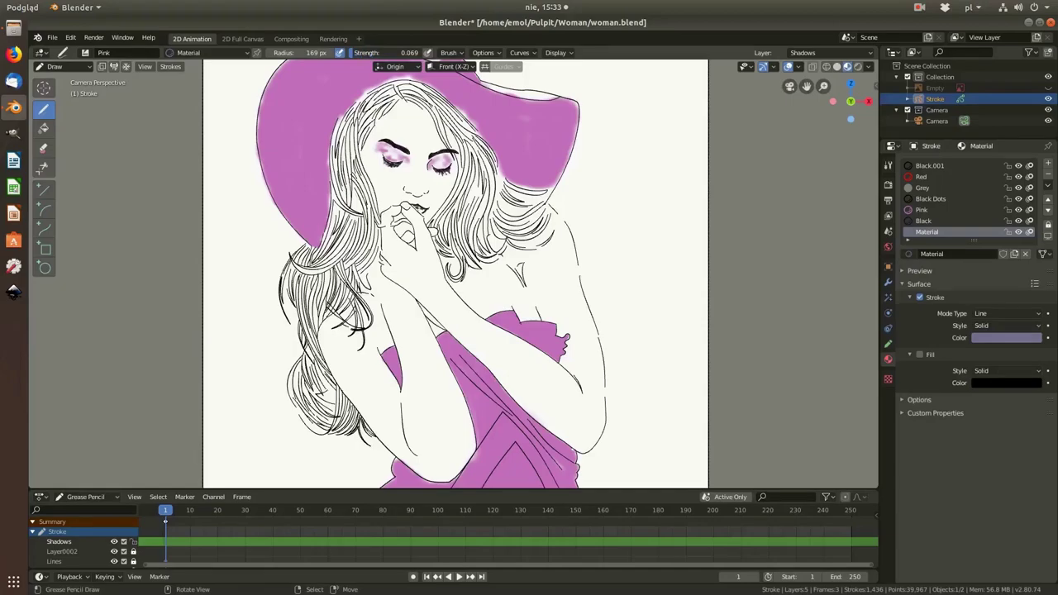
click(973, 254)
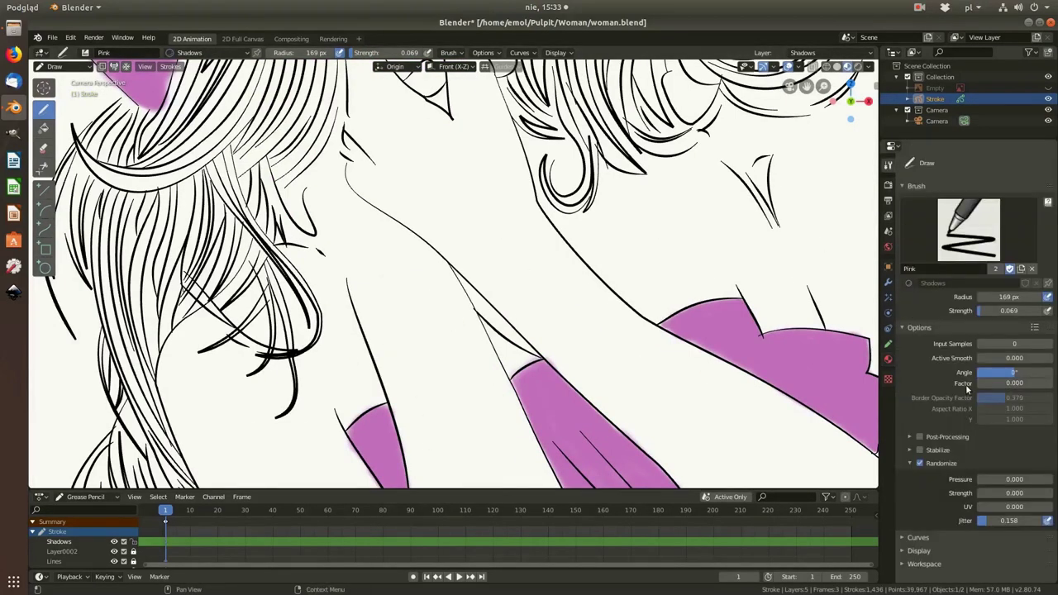
Step: Using the Shadows material, fill the fingernail with lavender shading
click(888, 358)
drag(405, 290, 433, 271)
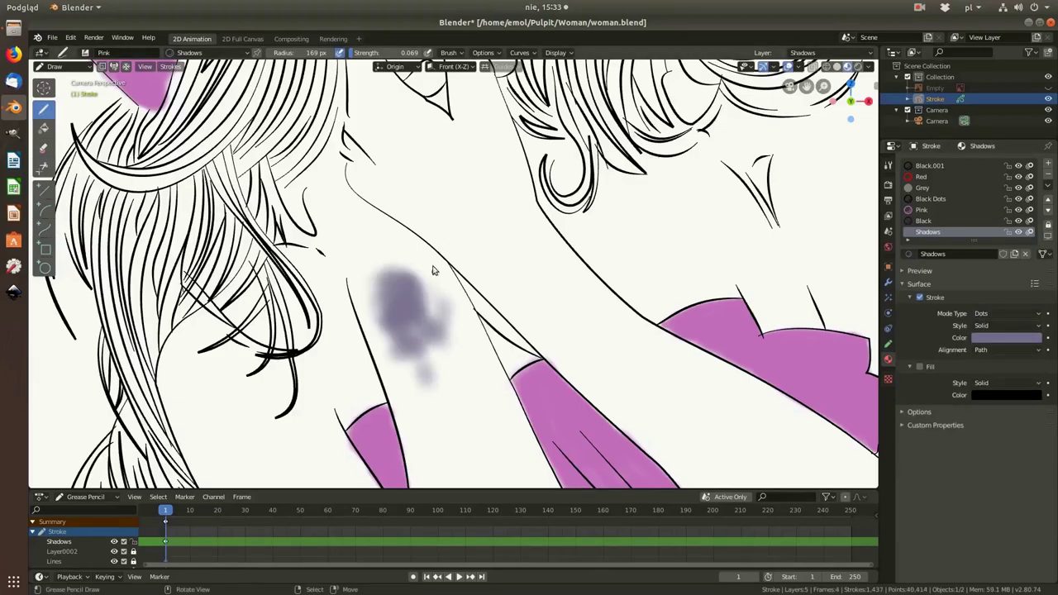
key(ctrl+z)
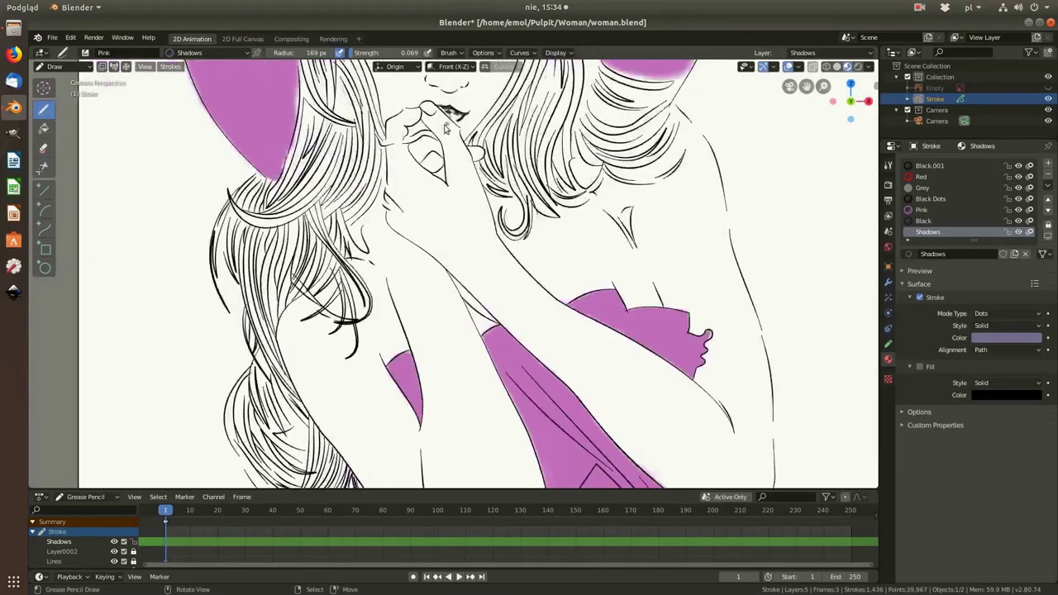
mouse_move(484, 145)
mouse_down()
mouse_move(442, 219)
mouse_move(388, 157)
mouse_up()
scroll(430, 202, down, 3)
scroll(427, 154, up, 1)
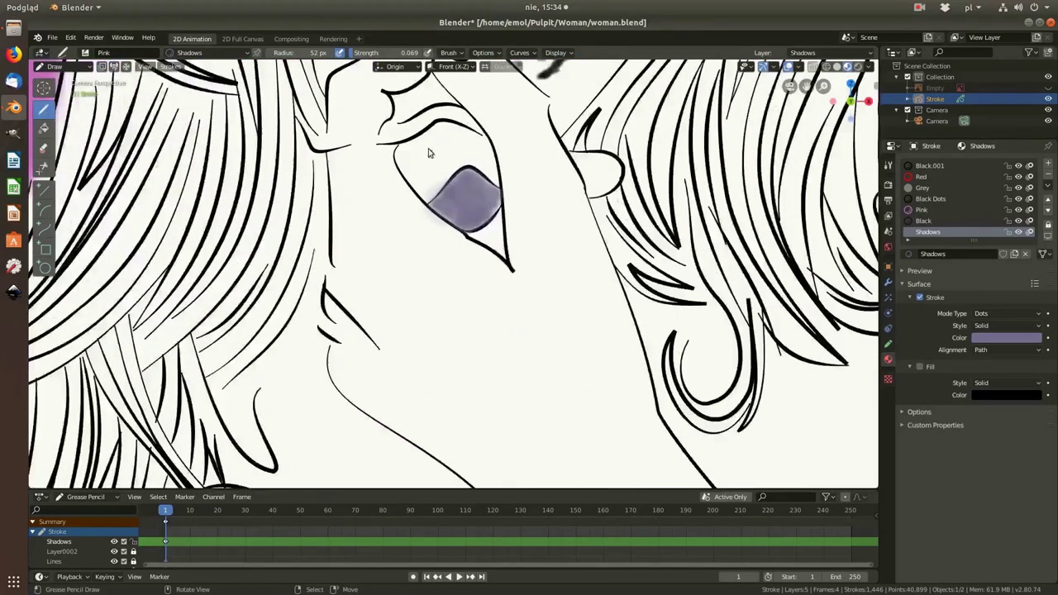
scroll(325, 167, up, 2)
Step: Draw a curved lavender shadow stroke beside the fingernail with the Curve tool
key(shift+space)
key(l)
mouse_move(434, 117)
mouse_down()
mouse_move(408, 205)
mouse_move(531, 160)
mouse_up()
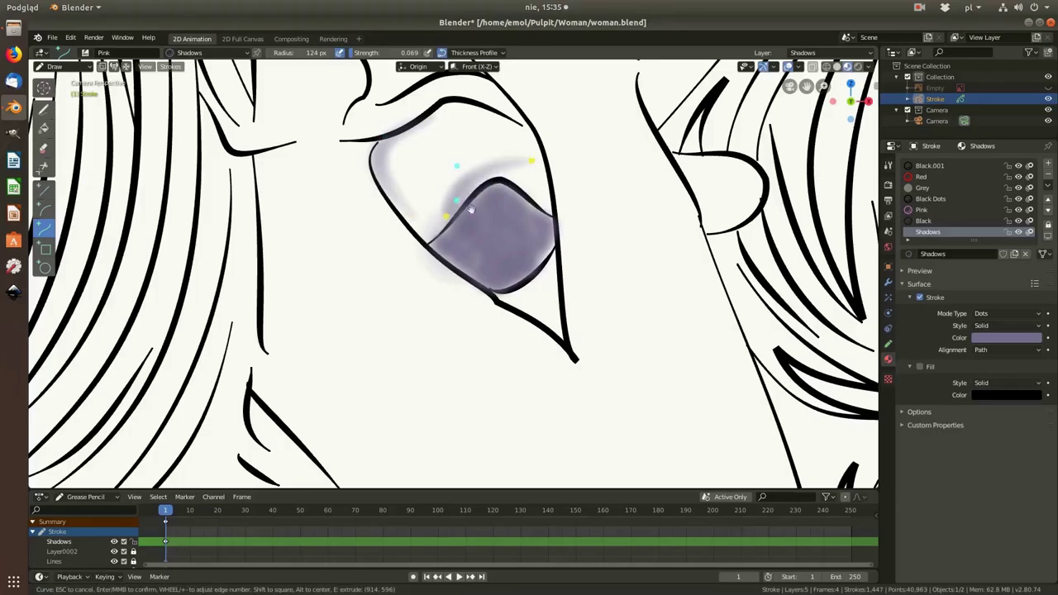
scroll(487, 190, down, 3)
scroll(496, 277, up, 3)
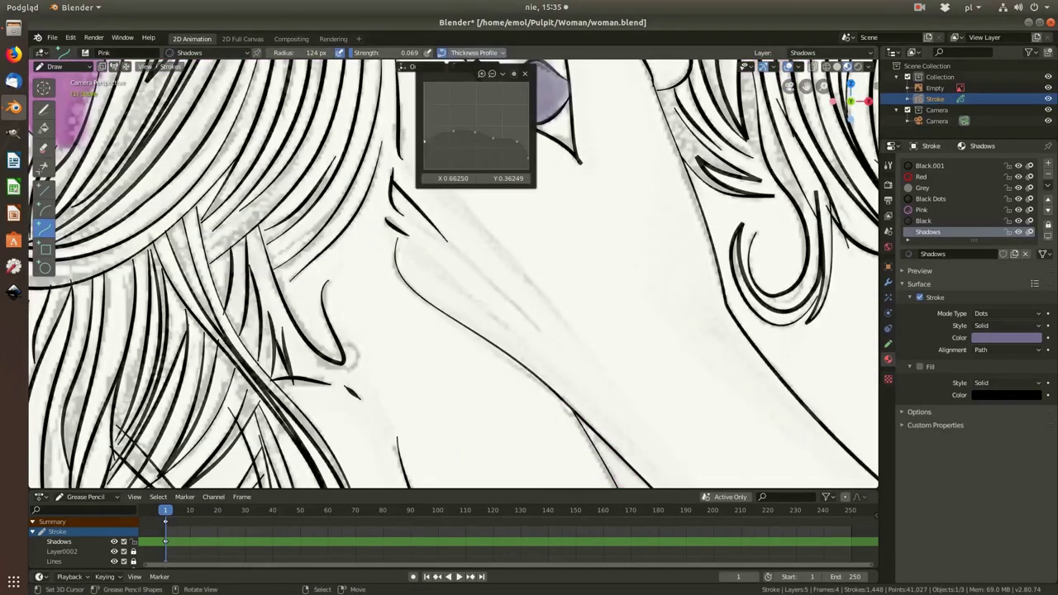
shift+middle_drag(507, 194, 516, 185)
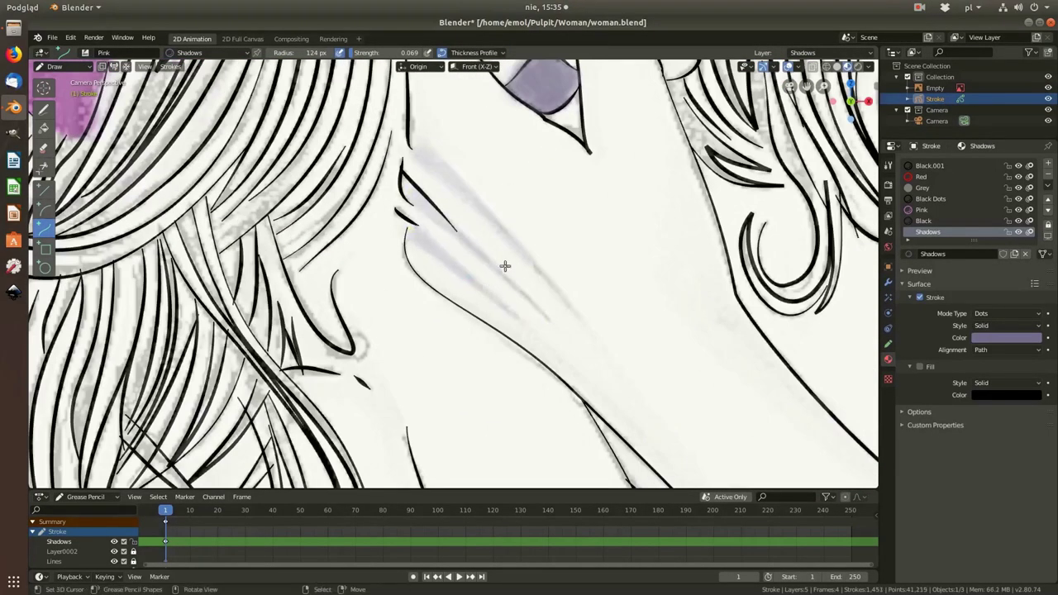
scroll(505, 267, down, 3)
scroll(480, 240, down, 3)
scroll(427, 185, up, 6)
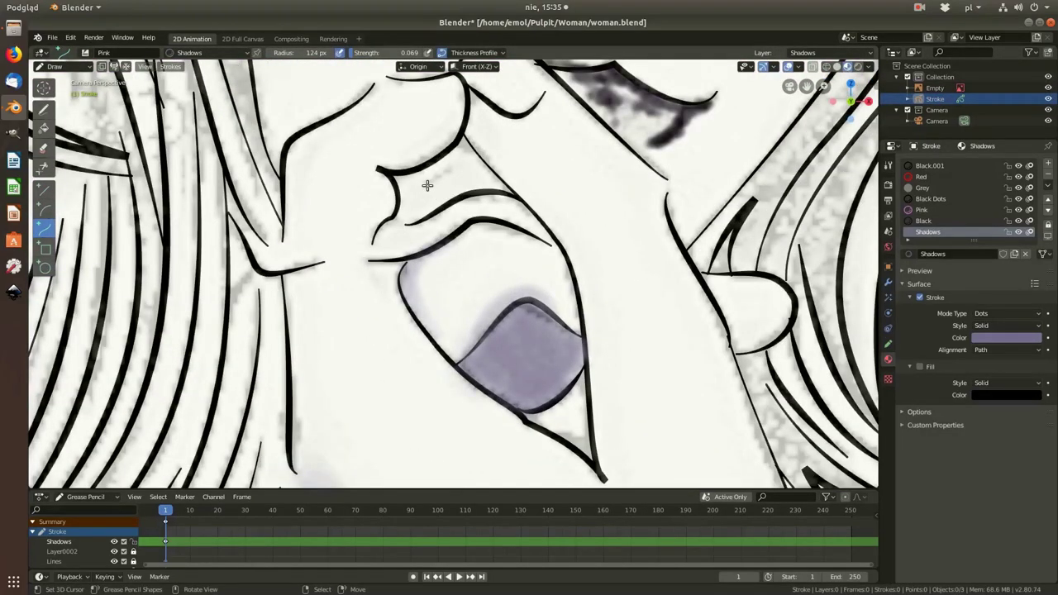
shift+middle_drag(608, 446, 376, 197)
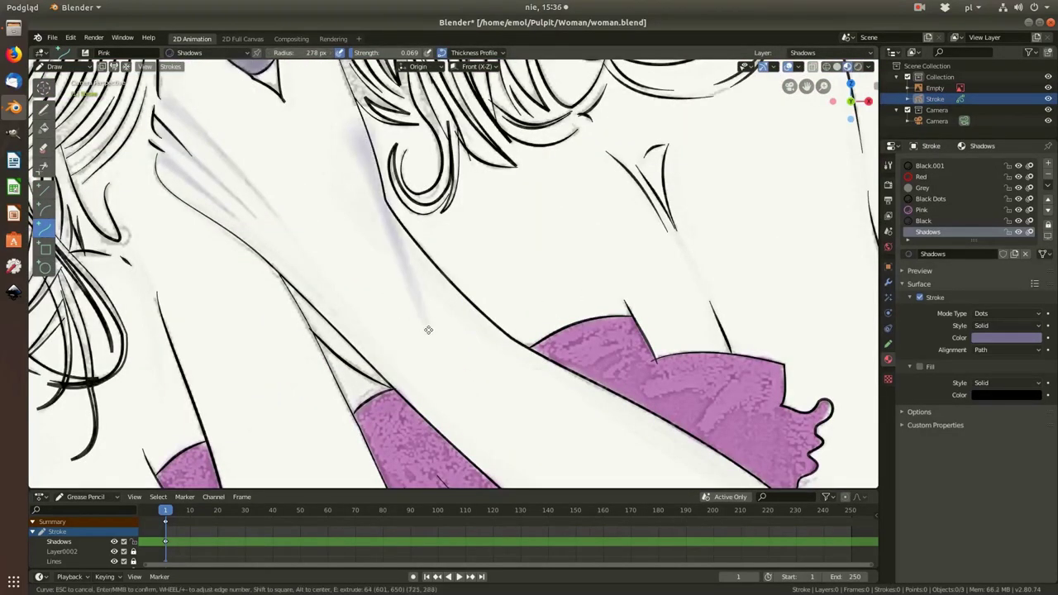
Step: Enlarge the brush radius to 278 px and commit the curved shadow along the neck
key(f)
click(383, 242)
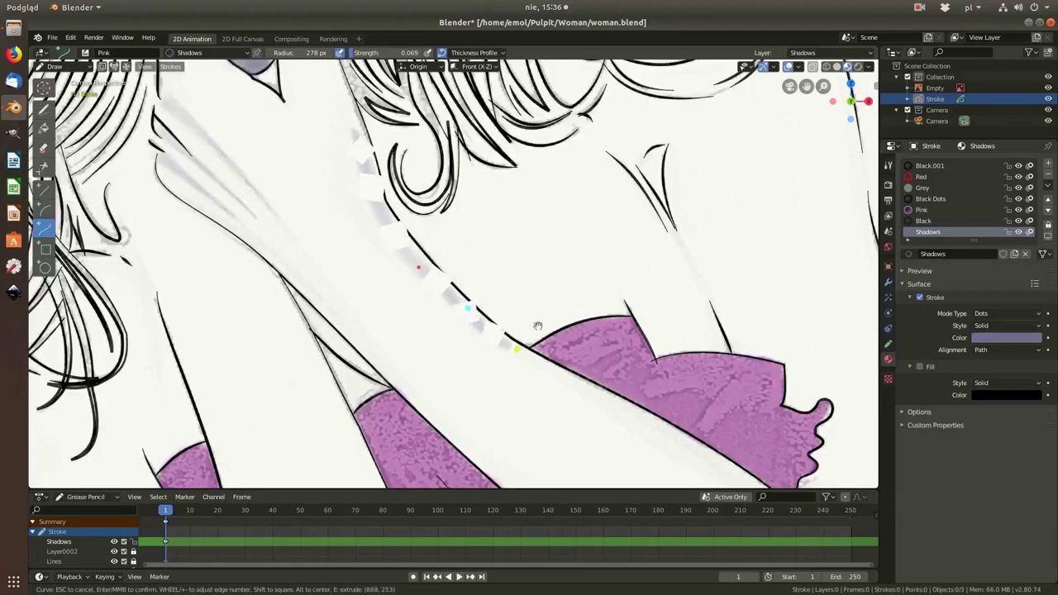
key(Escape)
scroll(538, 326, down, 3)
click(43, 148)
scroll(602, 215, up, 3)
scroll(465, 252, up, 3)
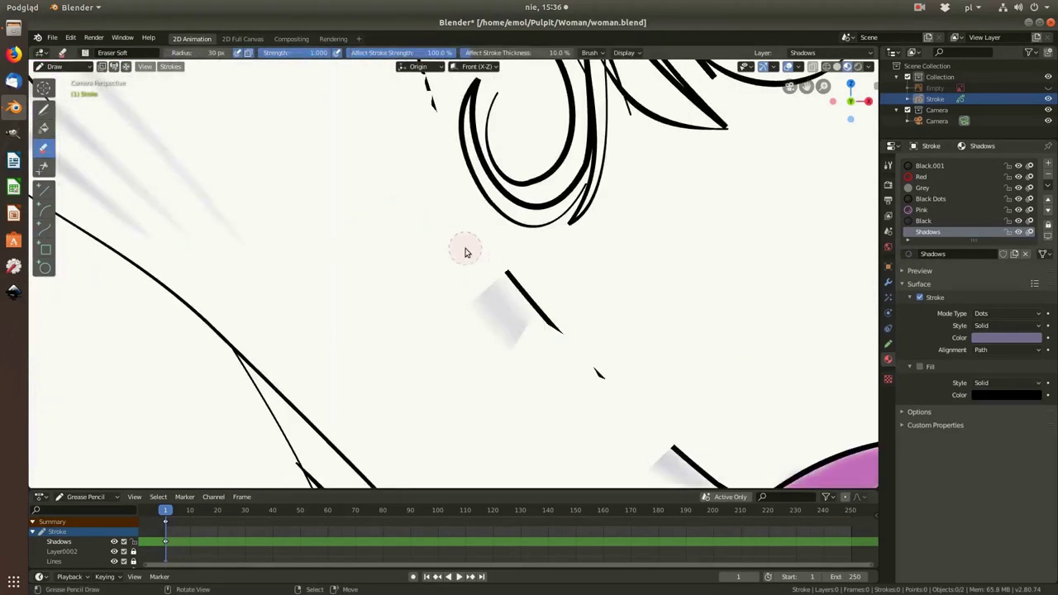
scroll(435, 286, down, 4)
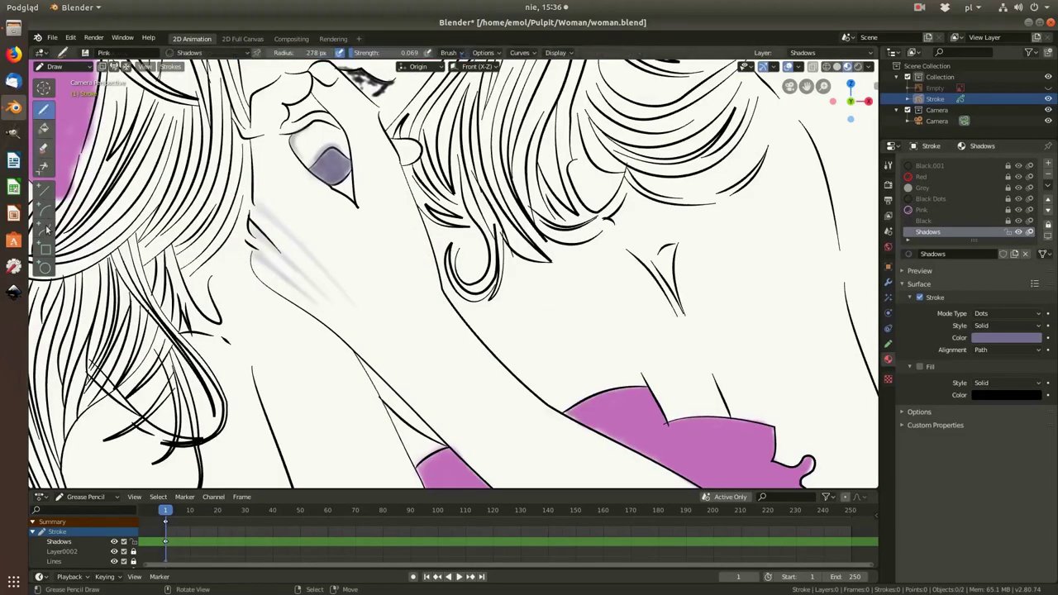
Step: Draw and confirm a curved shadow stroke beside the hand
click(44, 227)
drag(397, 200, 520, 408)
key(Return)
scroll(385, 177, up, 3)
scroll(405, 260, down, 2)
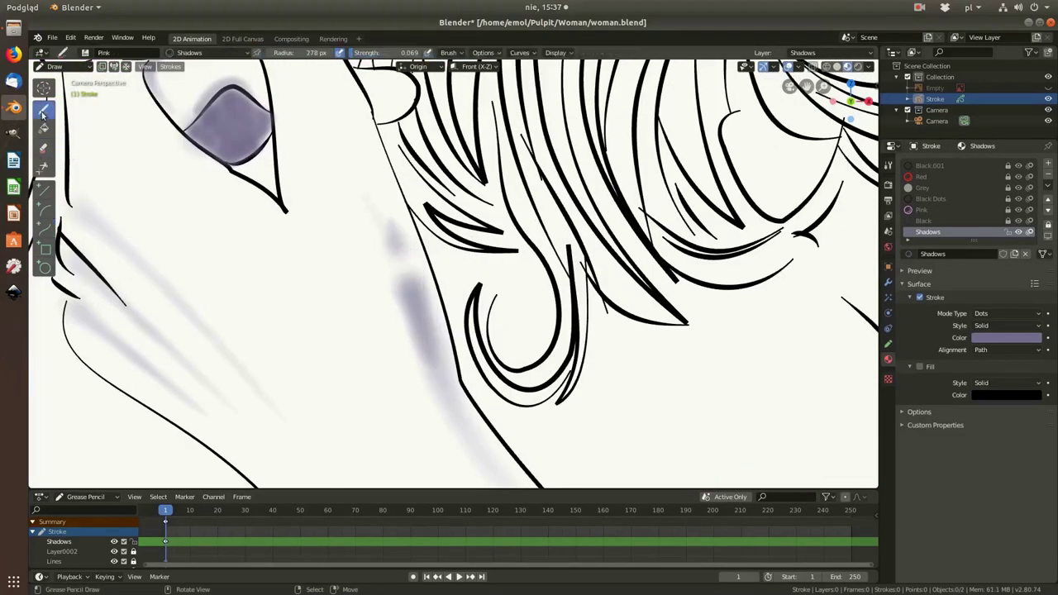
scroll(477, 278, down, 1)
key(KP_0)
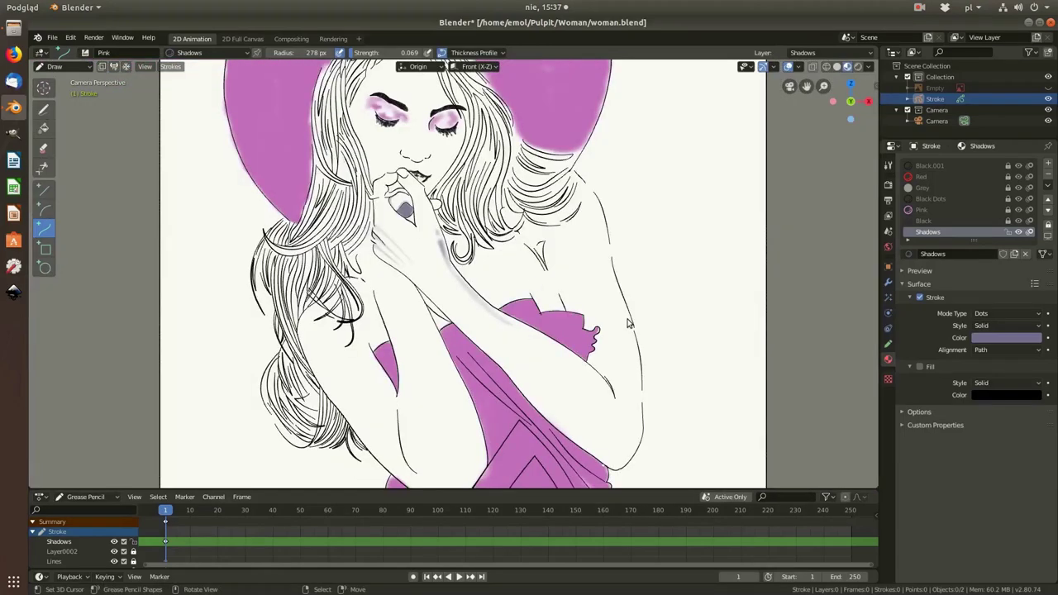
scroll(628, 323, up, 6)
Step: Paint a grey shadow stroke on the neck, briefly trying Sculpt mode before returning to Draw
drag(496, 217, 503, 272)
scroll(536, 316, down, 2)
scroll(536, 315, up, 3)
click(53, 66)
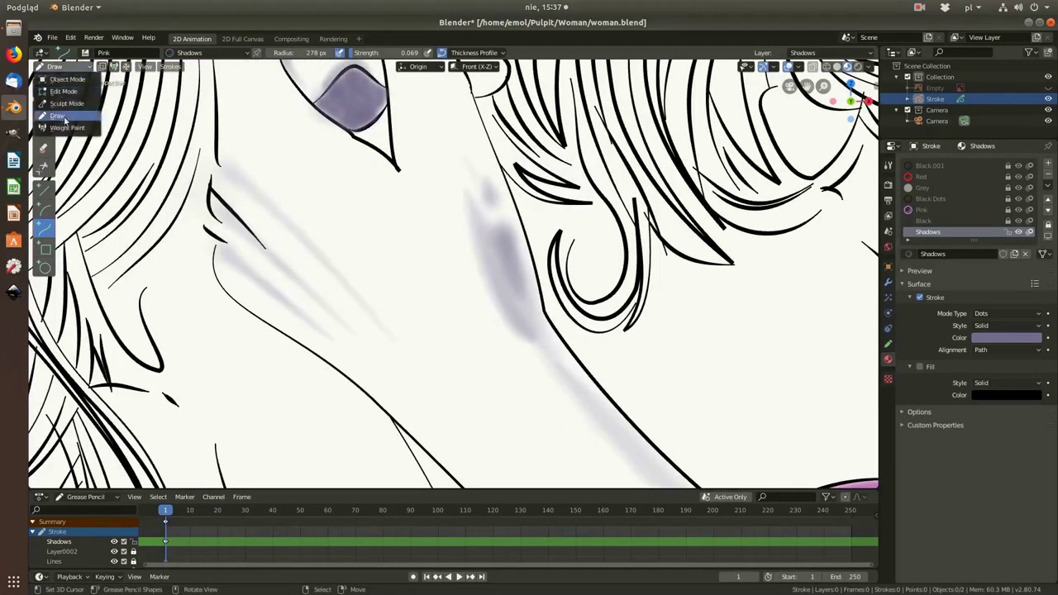
click(66, 104)
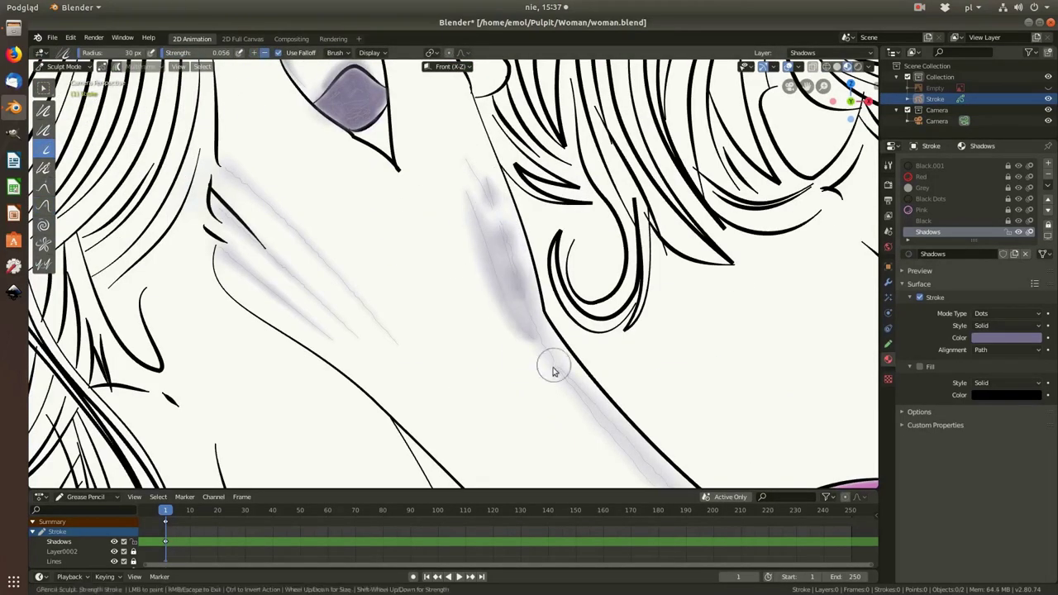
click(54, 66)
click(66, 118)
Step: Adjust the stroke thickness profile and draw a grey shading stroke along the neck
shift+middle_drag(480, 247, 362, 164)
scroll(362, 164, down, 3)
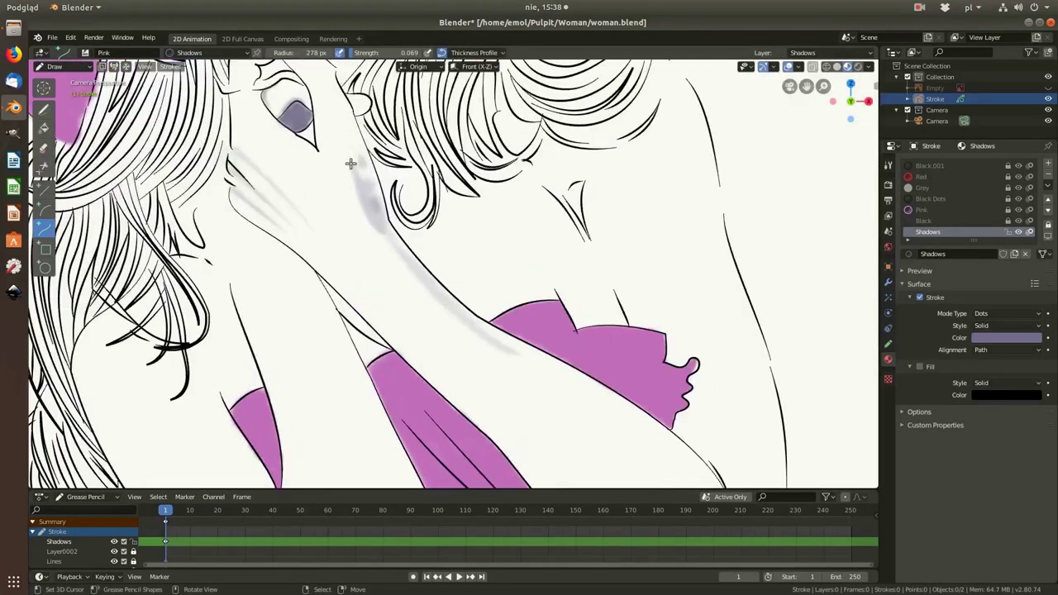
click(472, 52)
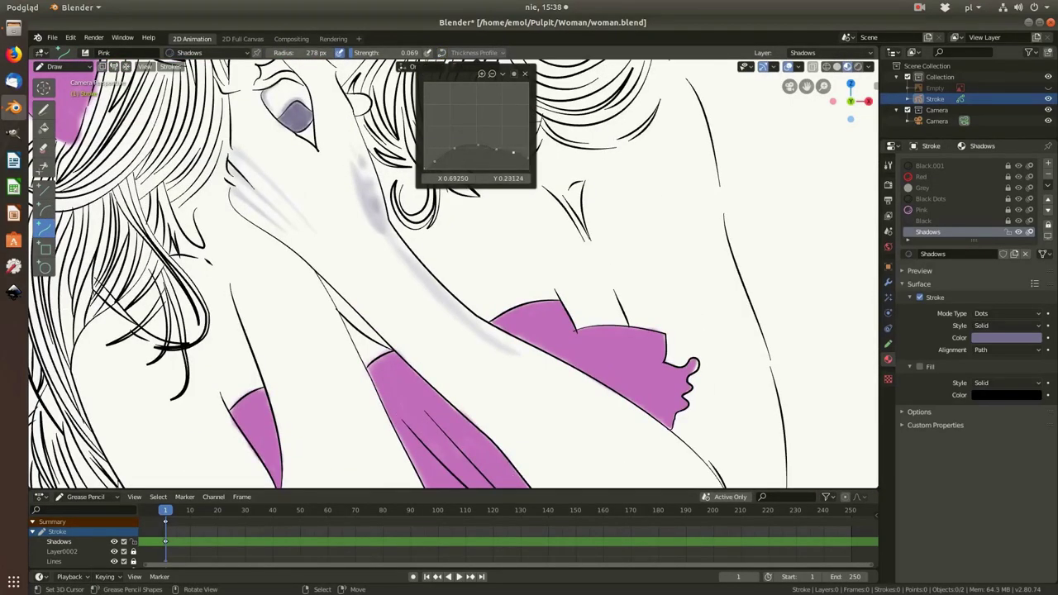
drag(355, 161, 538, 355)
key(Home)
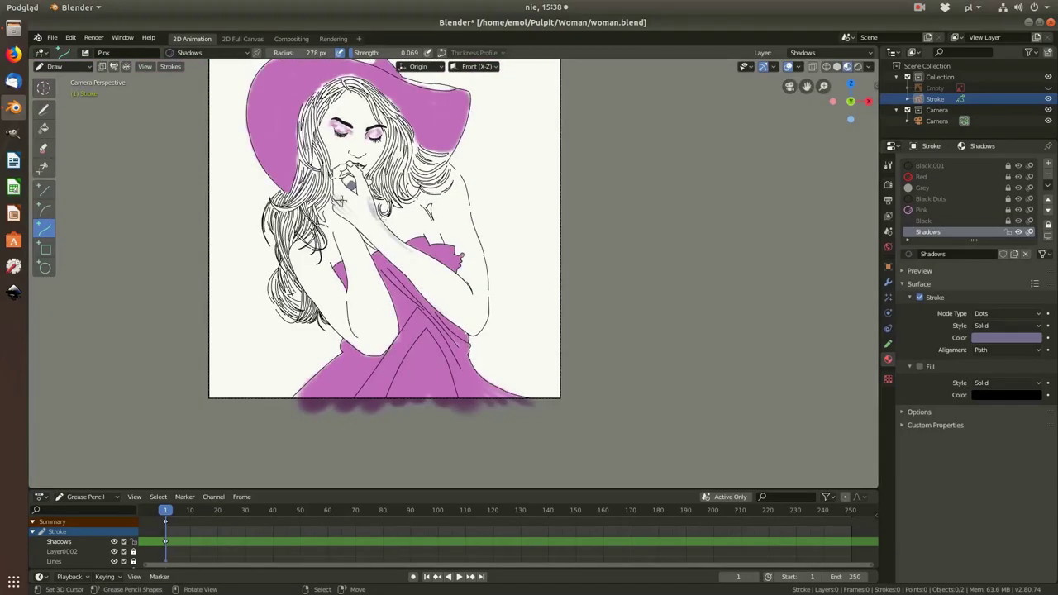
scroll(375, 291, up, 5)
scroll(324, 236, down, 3)
Step: Draw and confirm a curved shadow stroke from the neck across the shoulder
scroll(396, 289, up, 2)
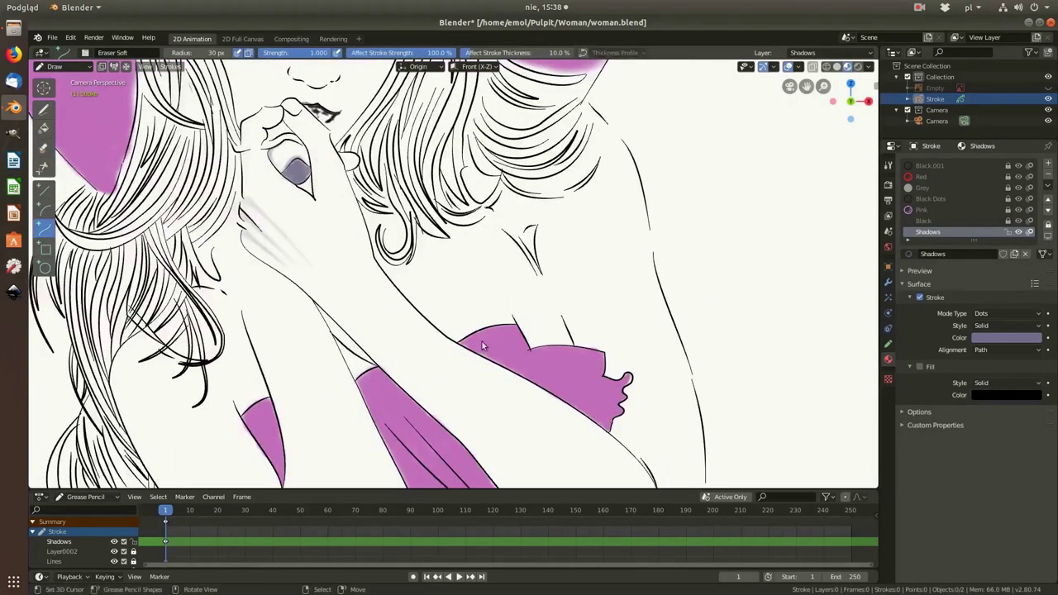
scroll(397, 288, up, 2)
drag(295, 231, 239, 83)
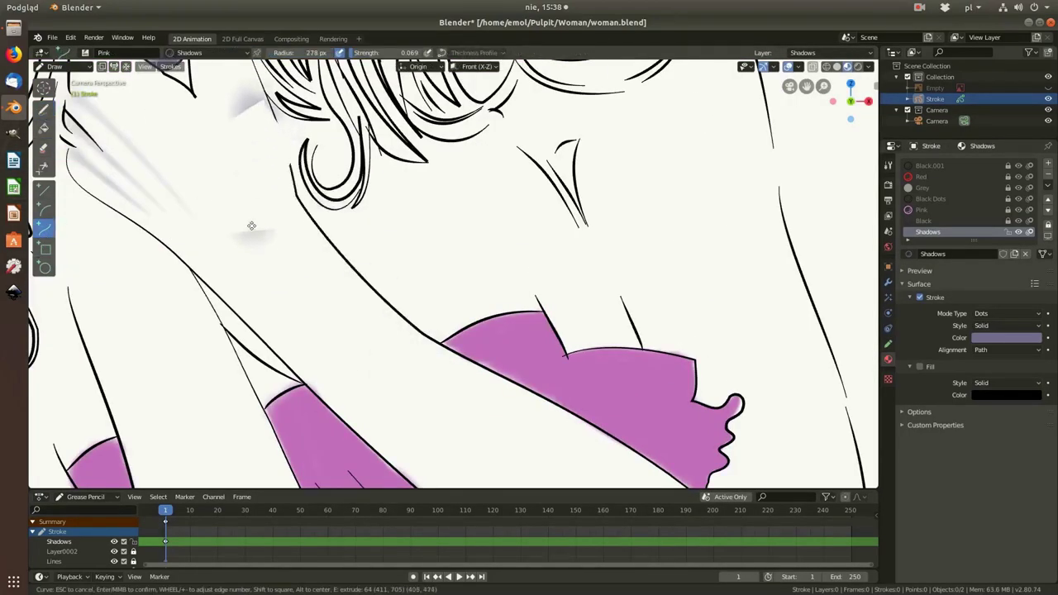
drag(295, 231, 610, 461)
key(Return)
key(Home)
scroll(339, 228, up, 3)
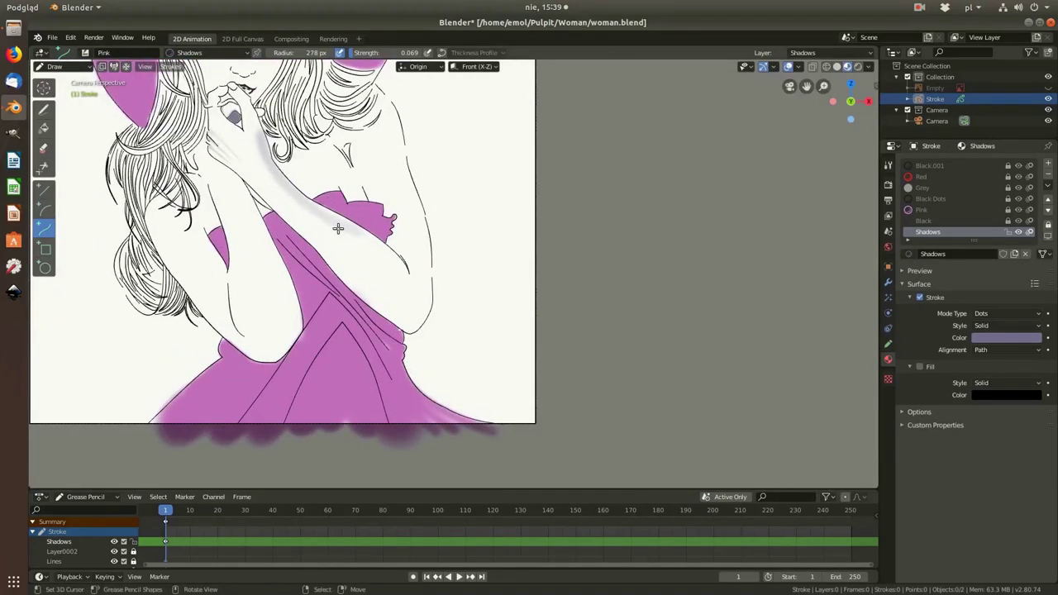
scroll(385, 342, up, 3)
Step: Shade under the arm and commit a faint shadow curve bent along the arm
drag(386, 343, 355, 319)
scroll(389, 248, down, 1)
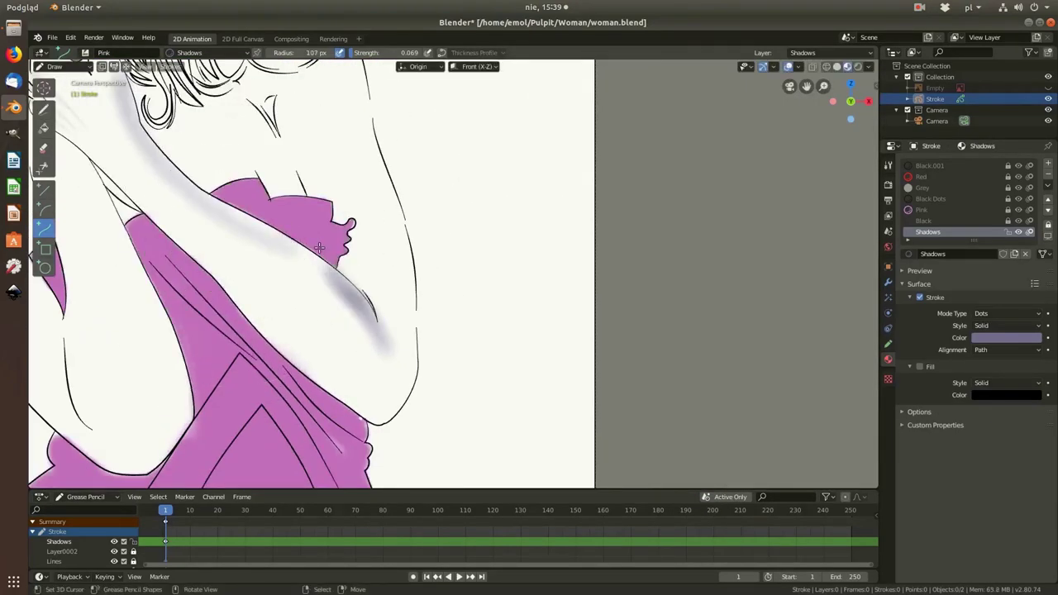
scroll(410, 237, up, 2)
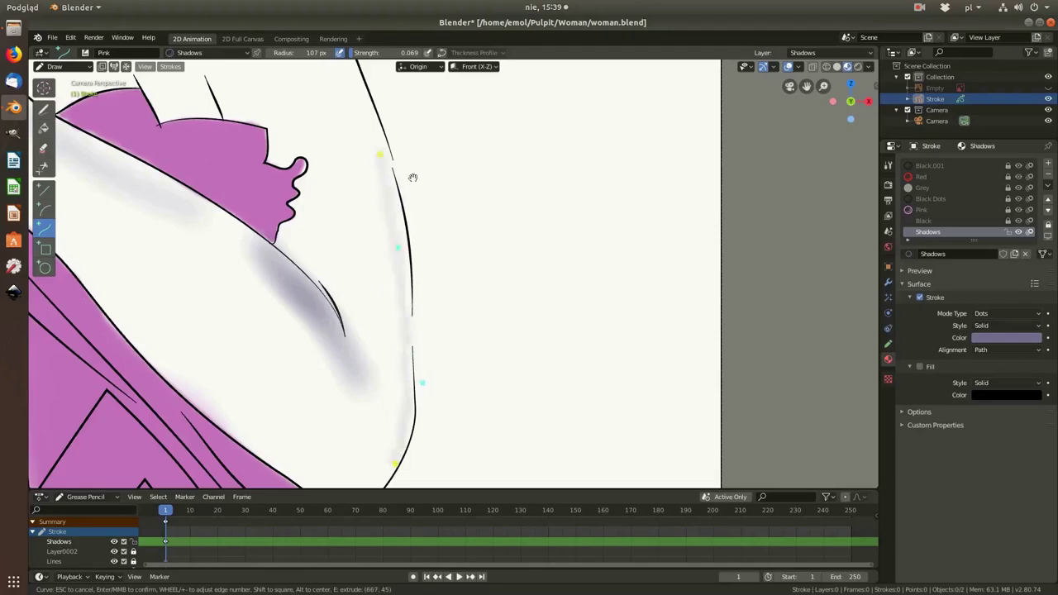
scroll(442, 280, down, 3)
scroll(400, 303, up, 2)
drag(231, 217, 407, 376)
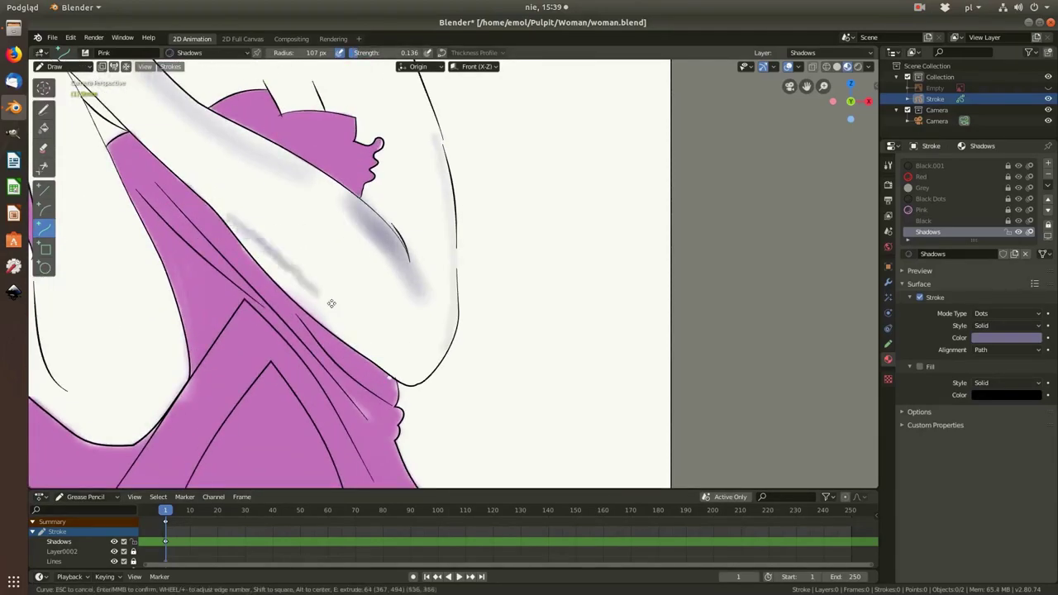
drag(221, 192, 435, 410)
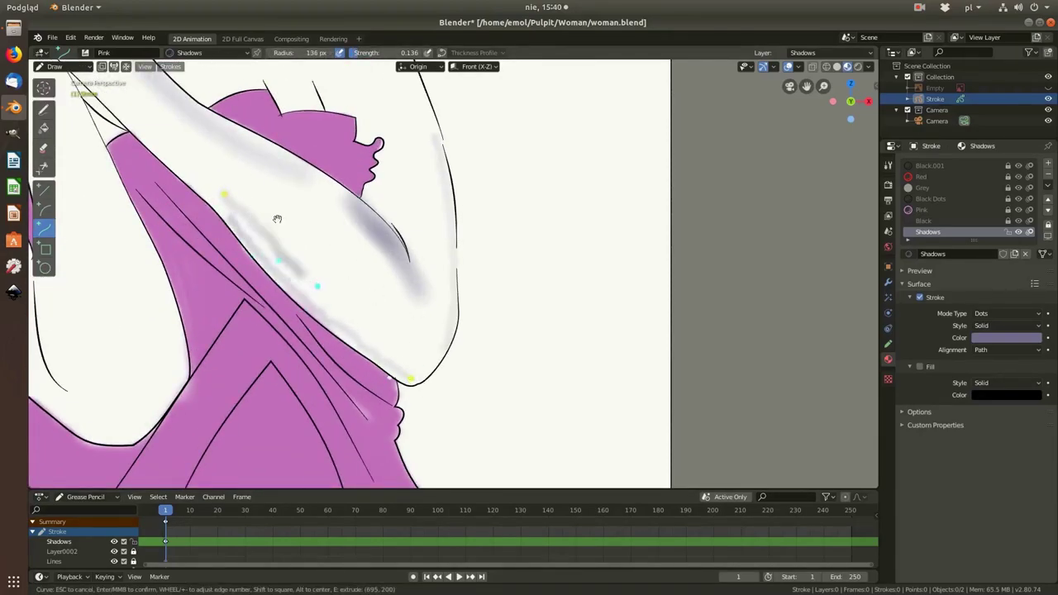
drag(278, 219, 350, 291)
key(Return)
key(e)
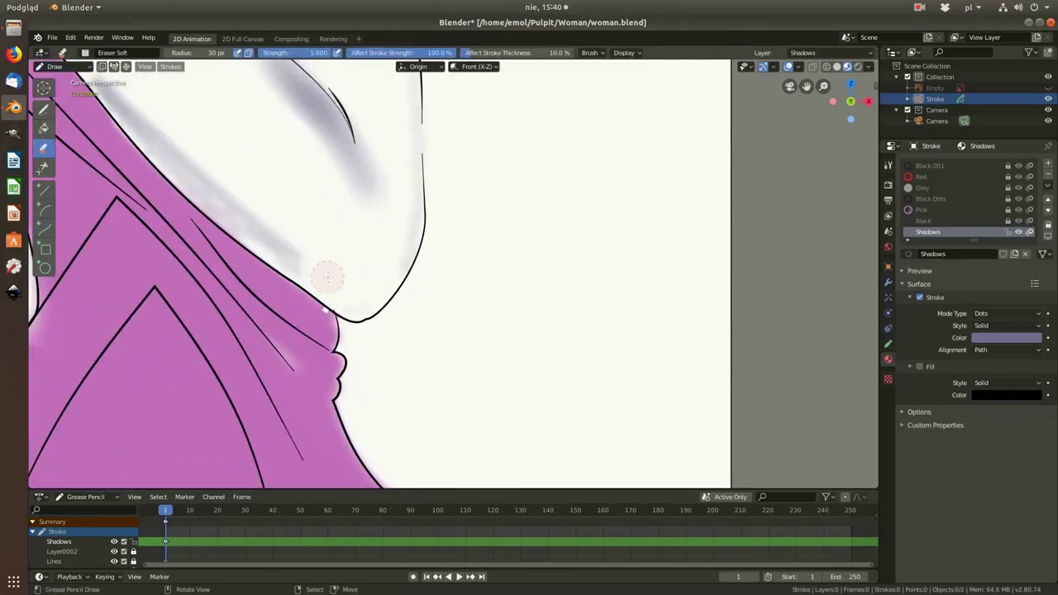
key(Home)
Step: Draw and commit a grey shadow curve along the upper arm beside the hair
key(KP_Decimal)
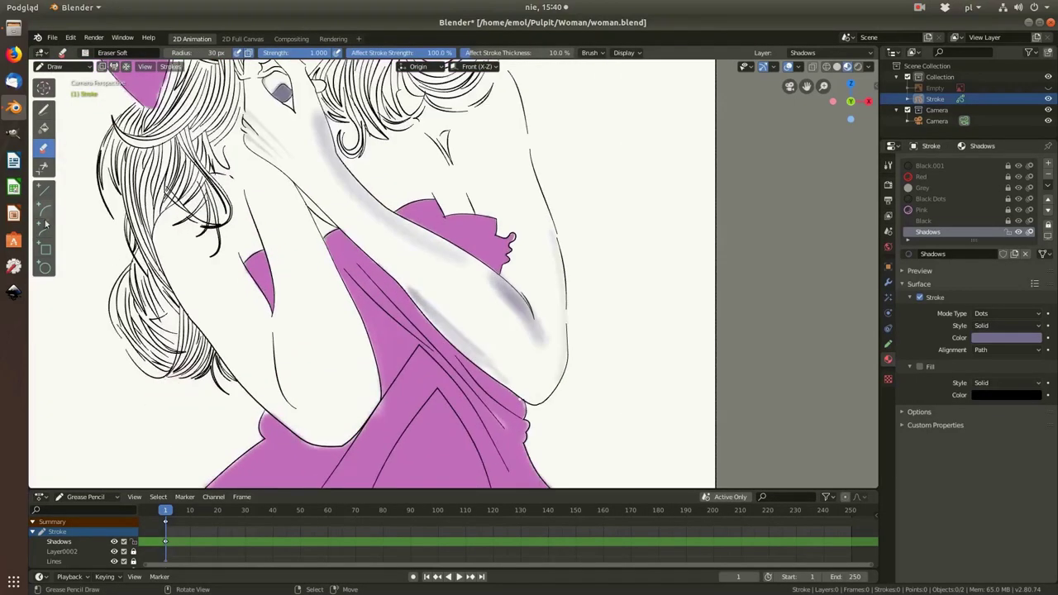
click(44, 228)
click(219, 332)
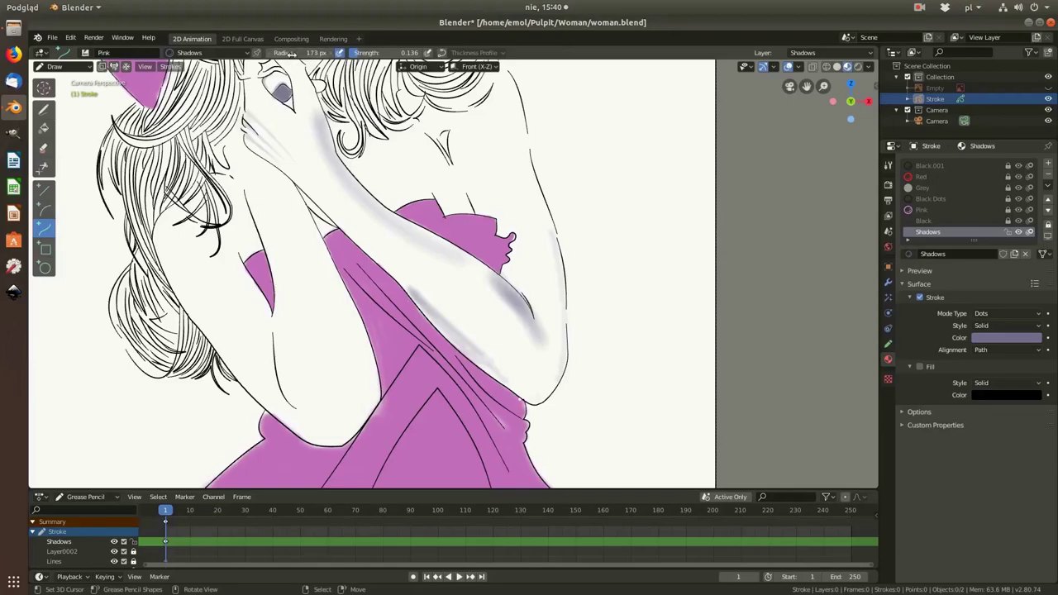
drag(165, 223, 300, 433)
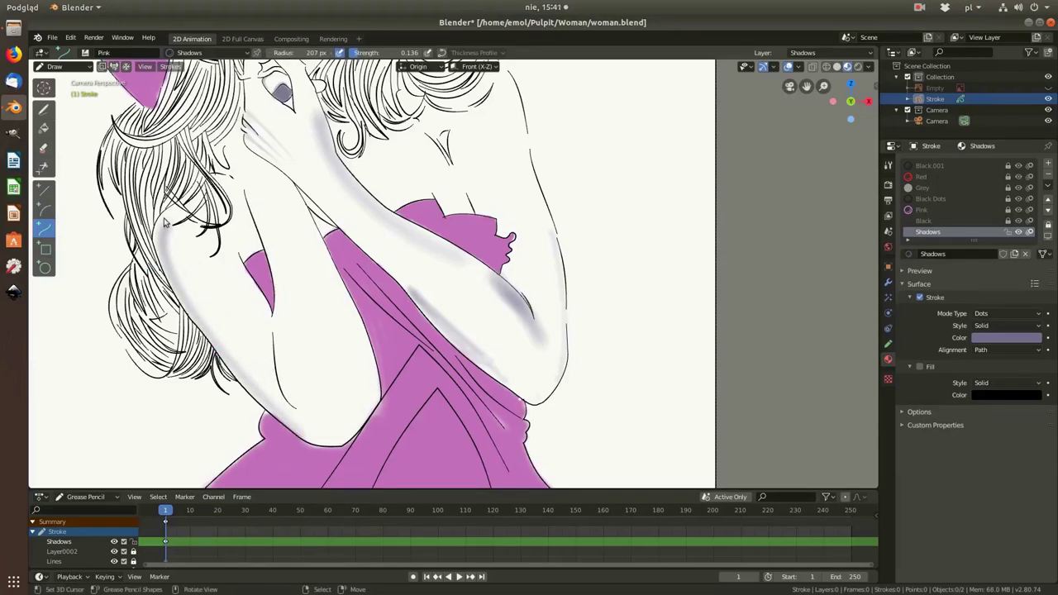
drag(165, 223, 281, 307)
key(Return)
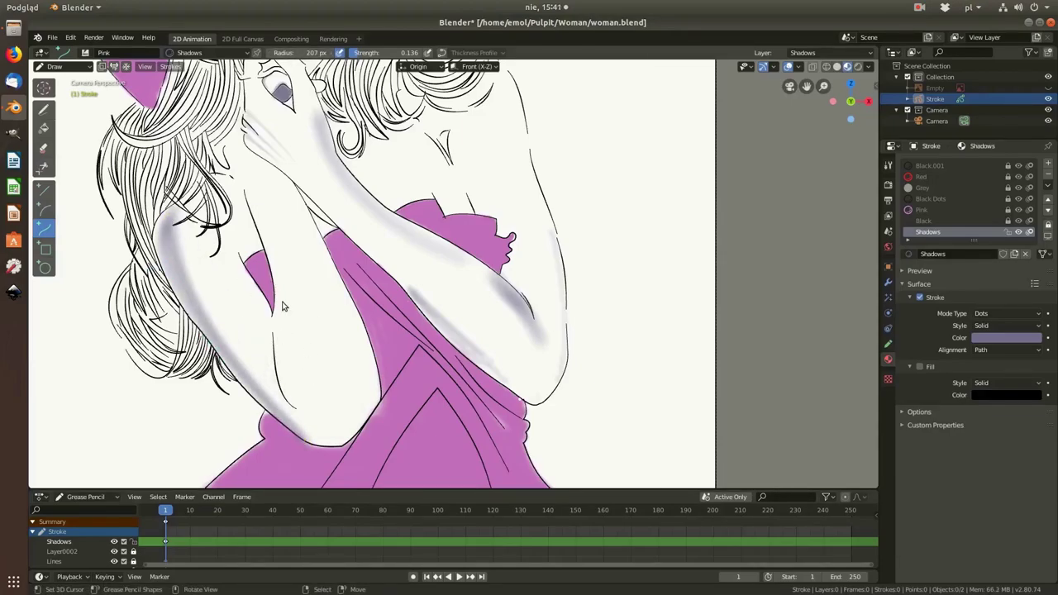
scroll(282, 307, down, 4)
scroll(293, 262, up, 6)
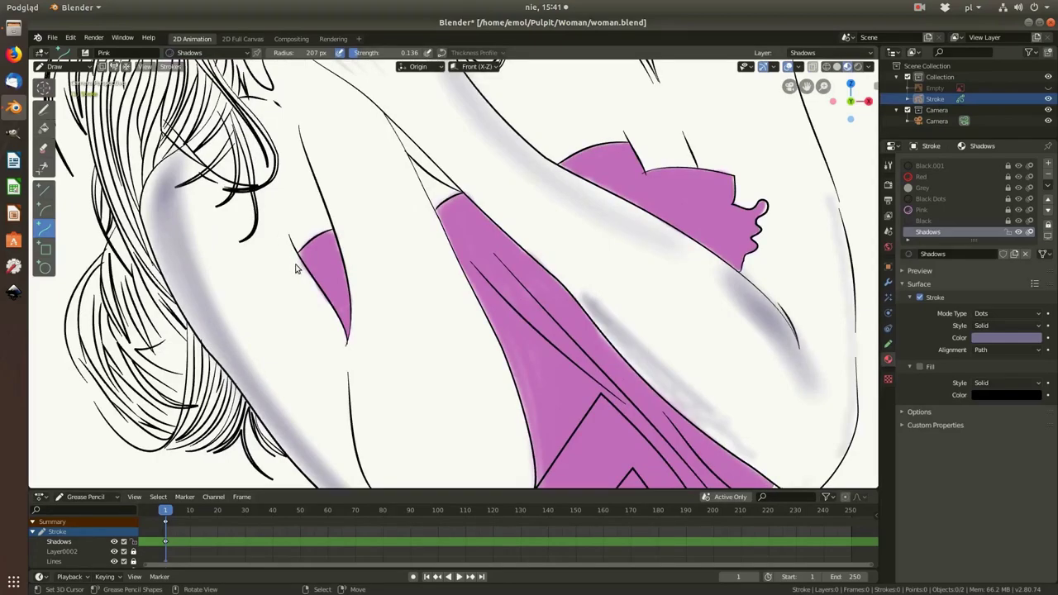
Step: Shrink the brush radius to 173 px, start a shoulder shadow curve, then select the soft eraser
key(f)
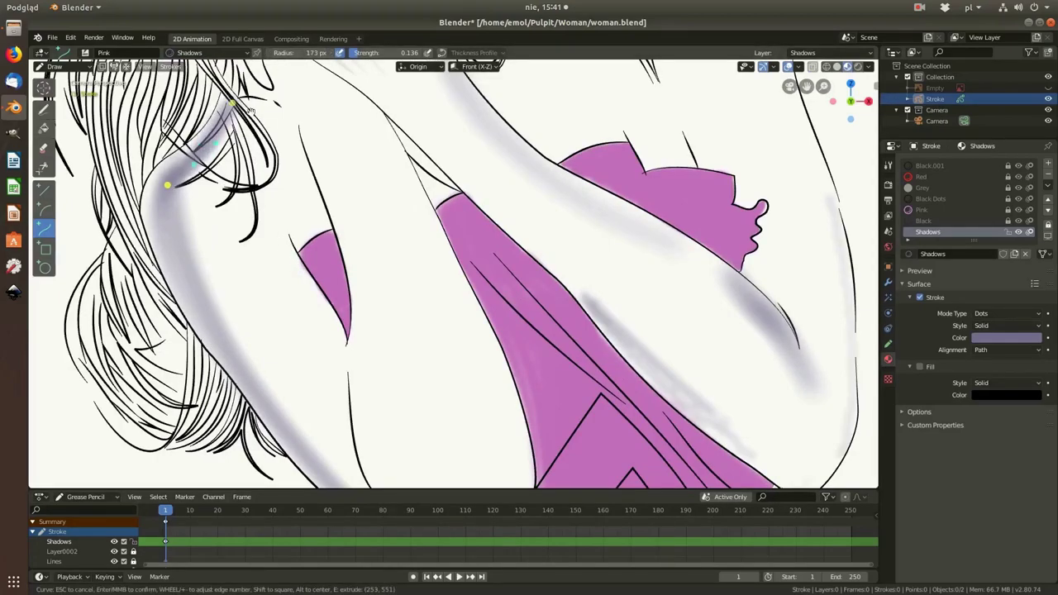
click(206, 149)
scroll(207, 149, down, 3)
key(e)
scroll(216, 167, up, 4)
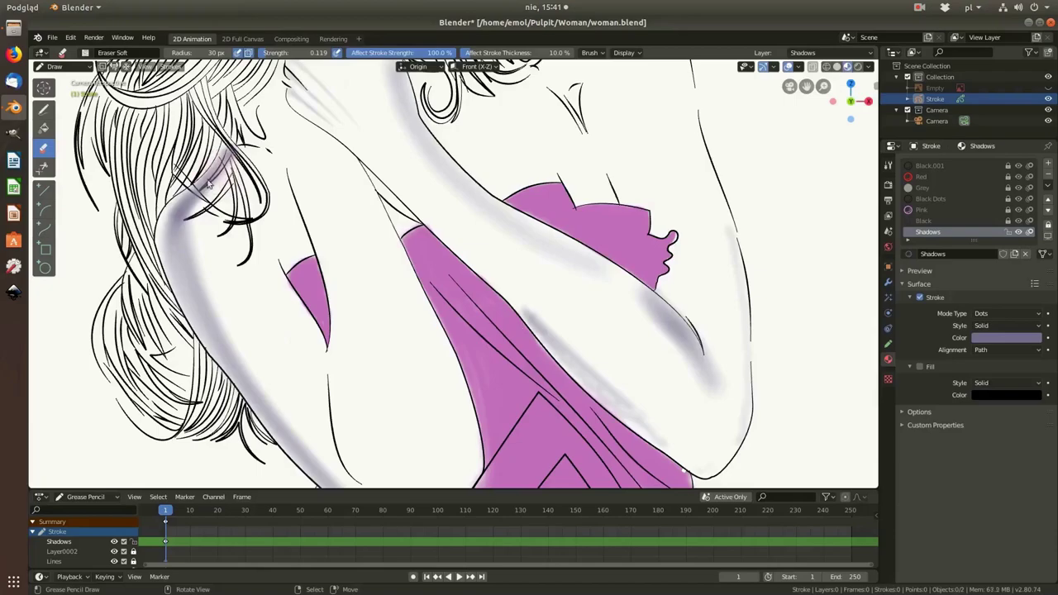
Step: Draw a soft curved shading stroke along the right edge of the pink hat brim
scroll(208, 184, down, 5)
scroll(351, 139, up, 1)
shift+middle_drag(301, 79, 287, 119)
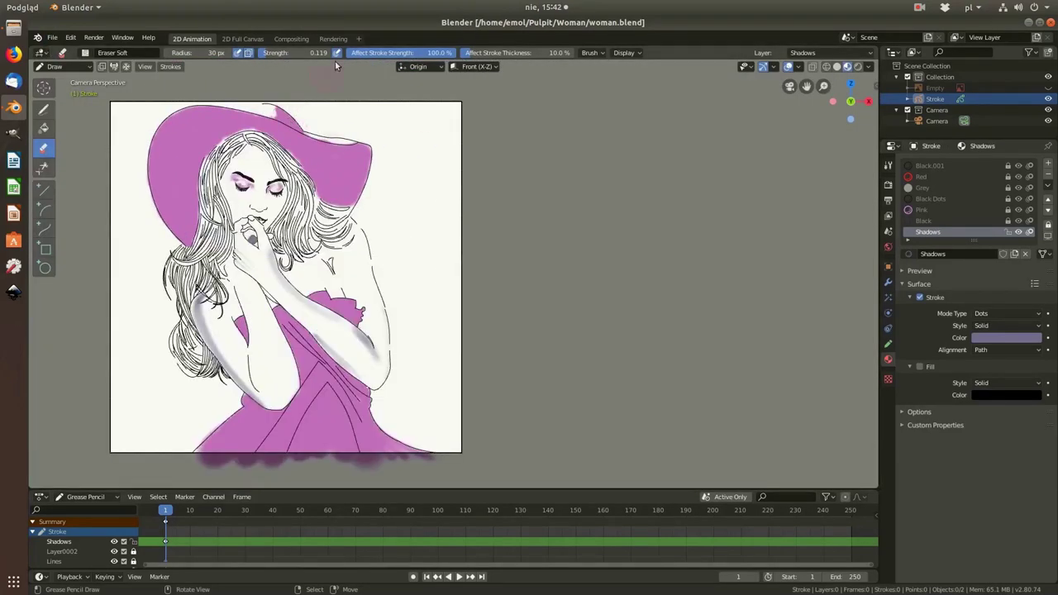
scroll(339, 133, up, 5)
click(44, 228)
drag(292, 158, 422, 225)
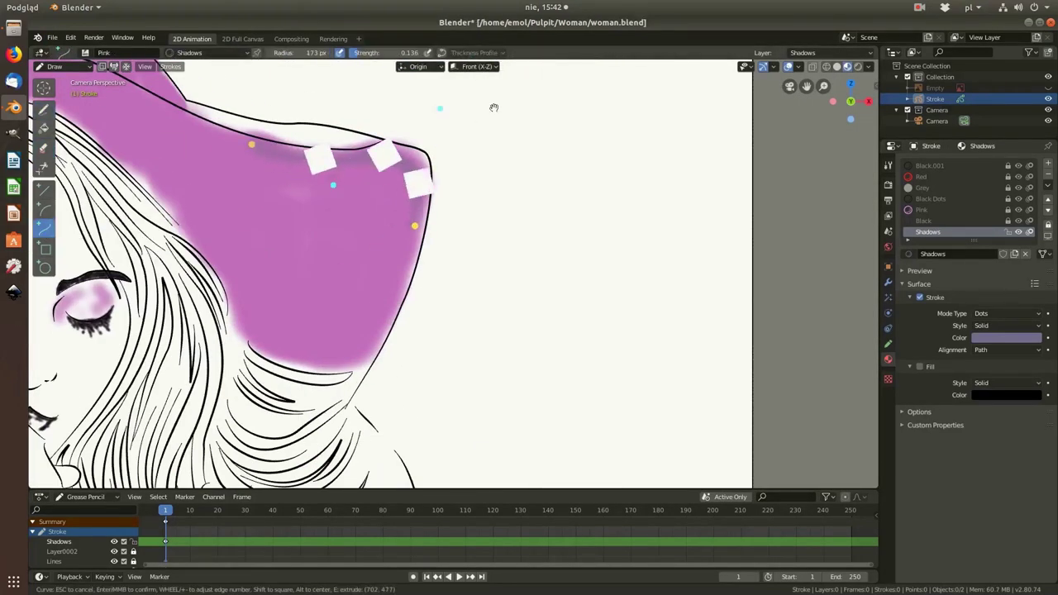
drag(494, 106, 463, 135)
key(Return)
Step: Show the whole camera frame and add a new empty material slot
scroll(305, 200, down, 3)
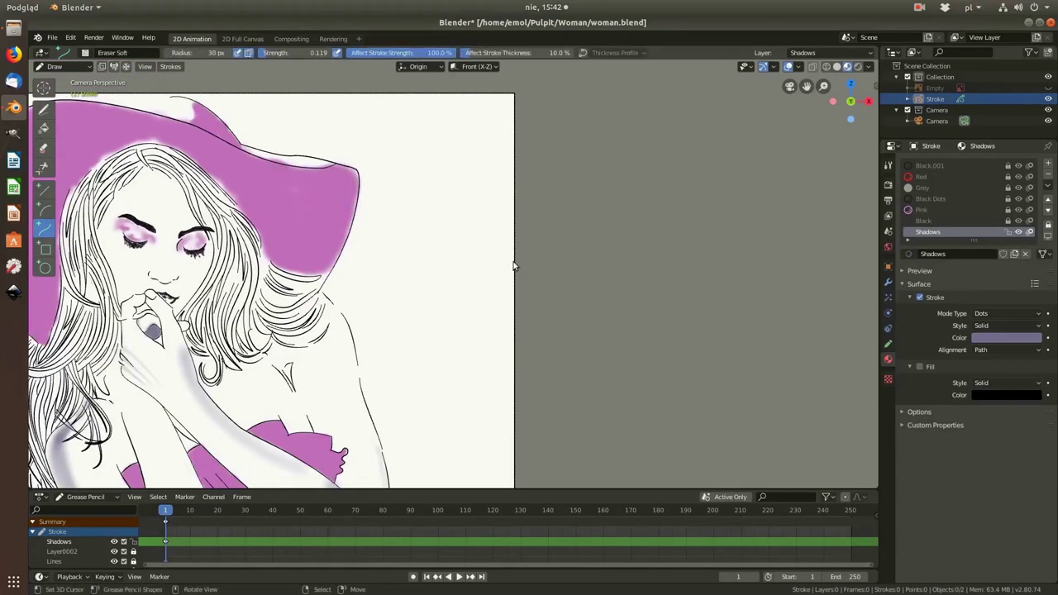
key(Home)
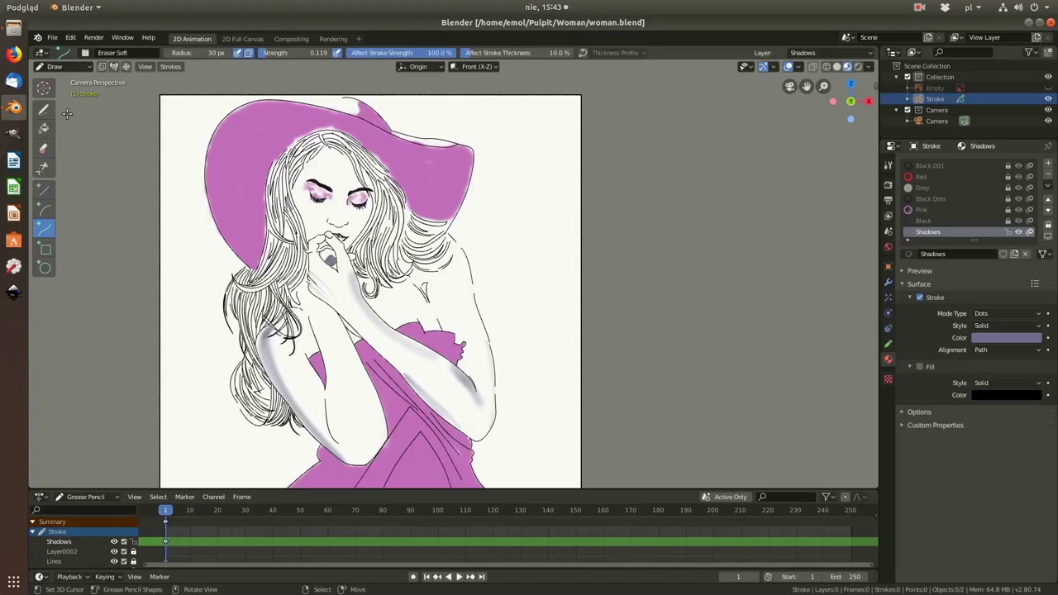
scroll(446, 207, down, 2)
click(1048, 163)
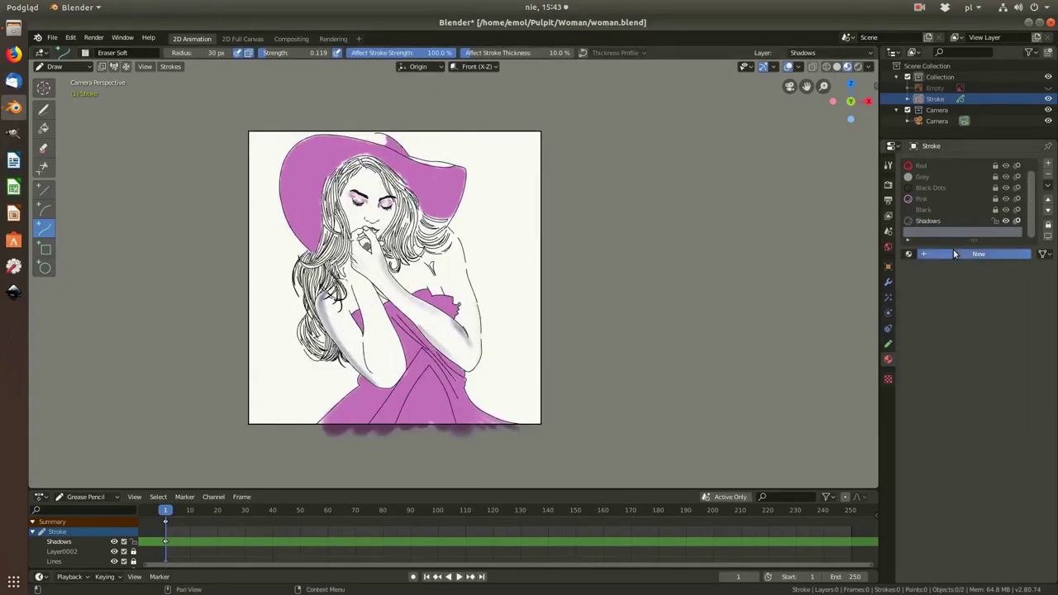
Step: Assign the Pink material to the new slot and rename it DarkPink
click(908, 253)
click(936, 257)
text(kPin)
key(Return)
scroll(434, 281, up, 5)
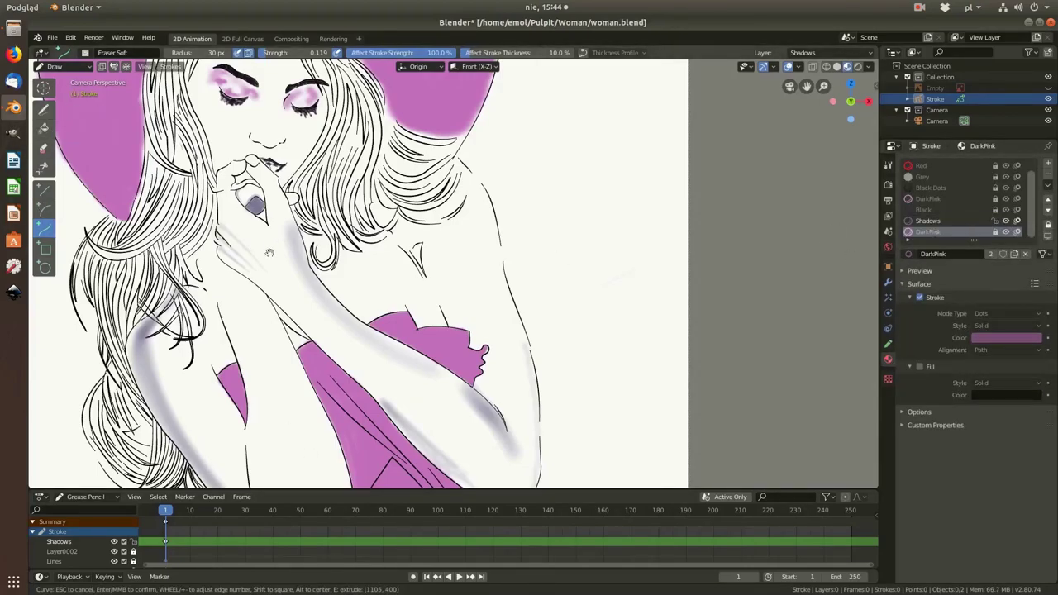
click(1006, 338)
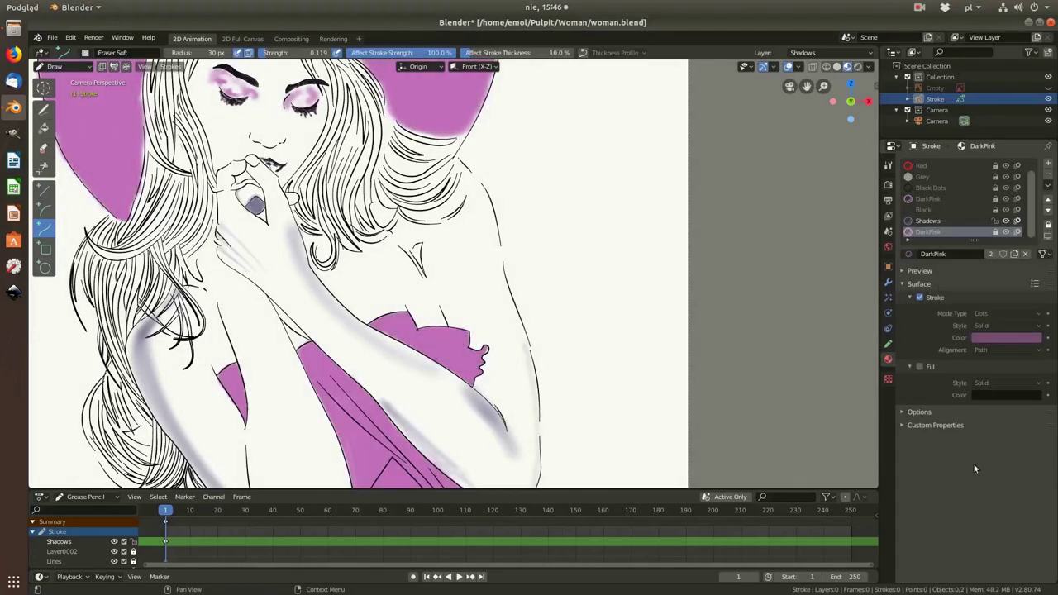
click(929, 200)
click(926, 234)
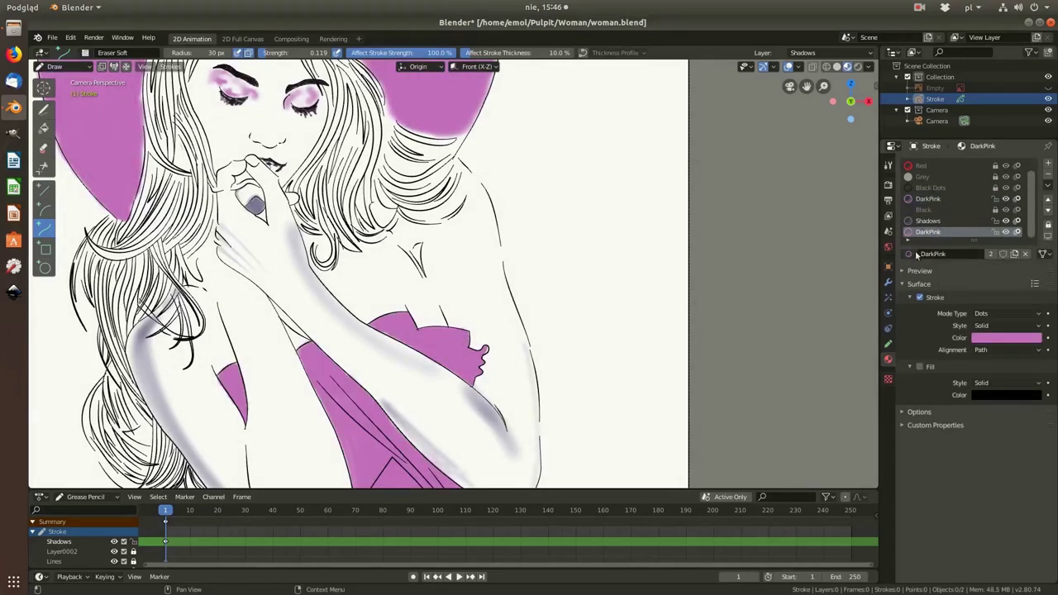
Step: Replace the shared Pink material with a fresh DarkPink material in a darker purple
scroll(934, 220, down, 1)
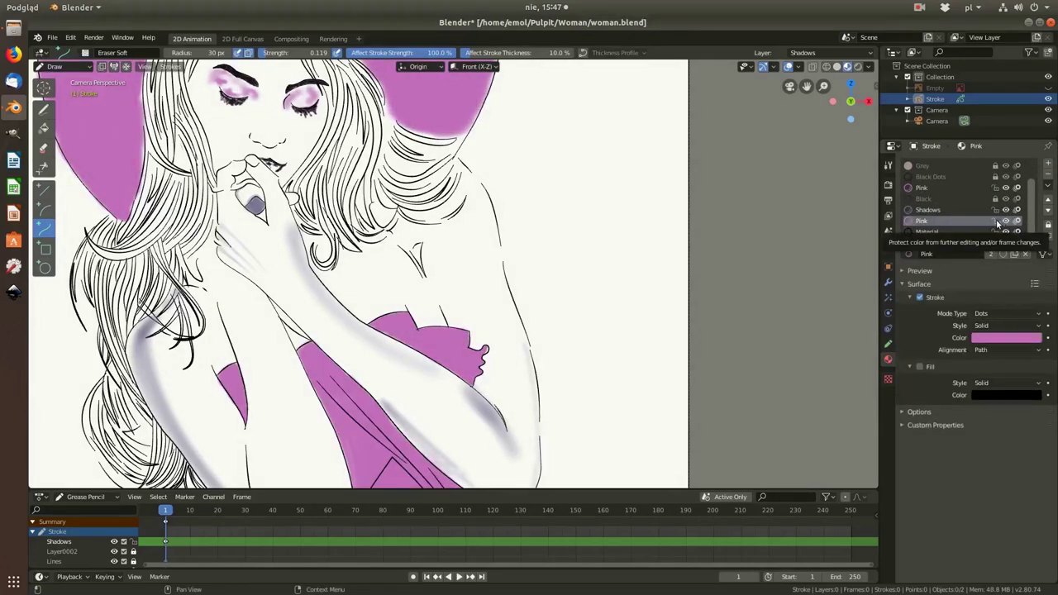
click(1026, 254)
click(978, 254)
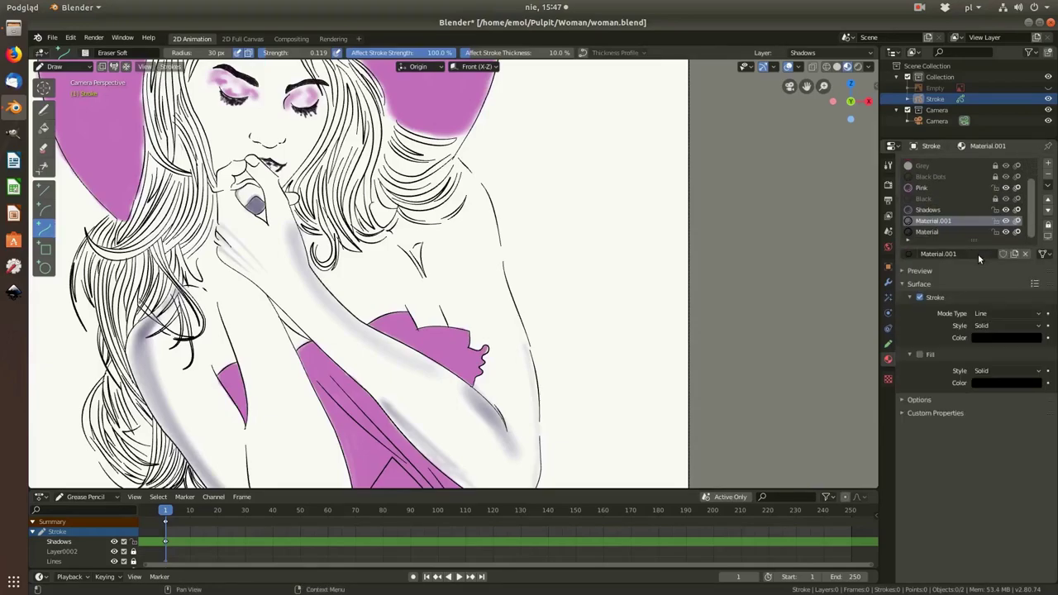
text(ink)
key(Return)
click(1004, 337)
drag(1036, 256, 1036, 186)
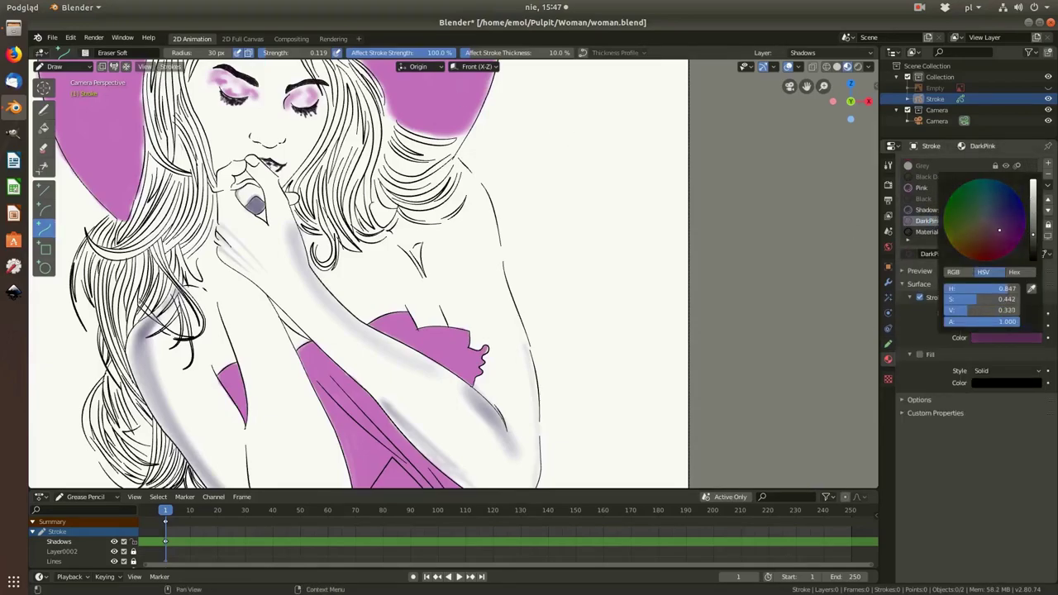
Step: Set the DarkPink material's mode to Dots and test-draw a dotted stroke with the Draw brush
click(1004, 314)
click(989, 338)
click(44, 108)
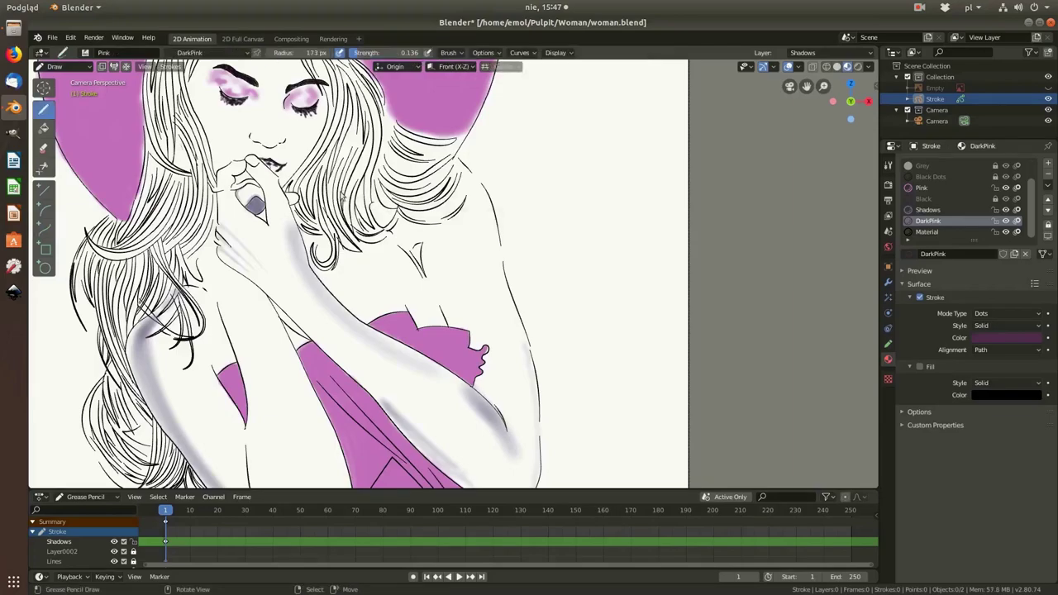
drag(339, 194, 674, 149)
Step: Undo the dotted test stroke and the soft pink brim stroke, recentring on the face
key(ctrl+z)
scroll(455, 148, down, 2)
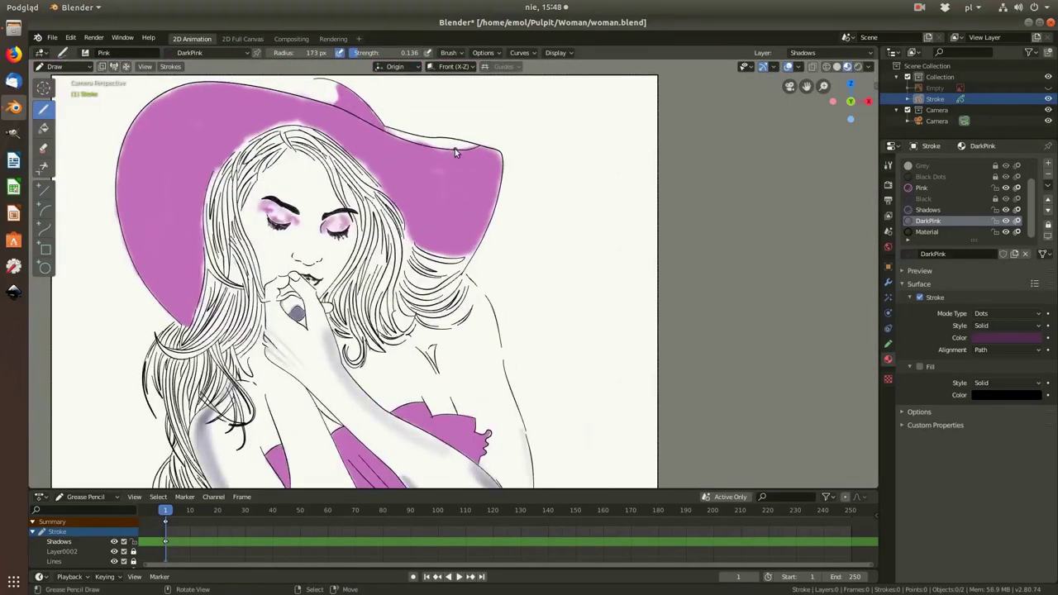
scroll(454, 152, up, 2)
scroll(480, 130, up, 2)
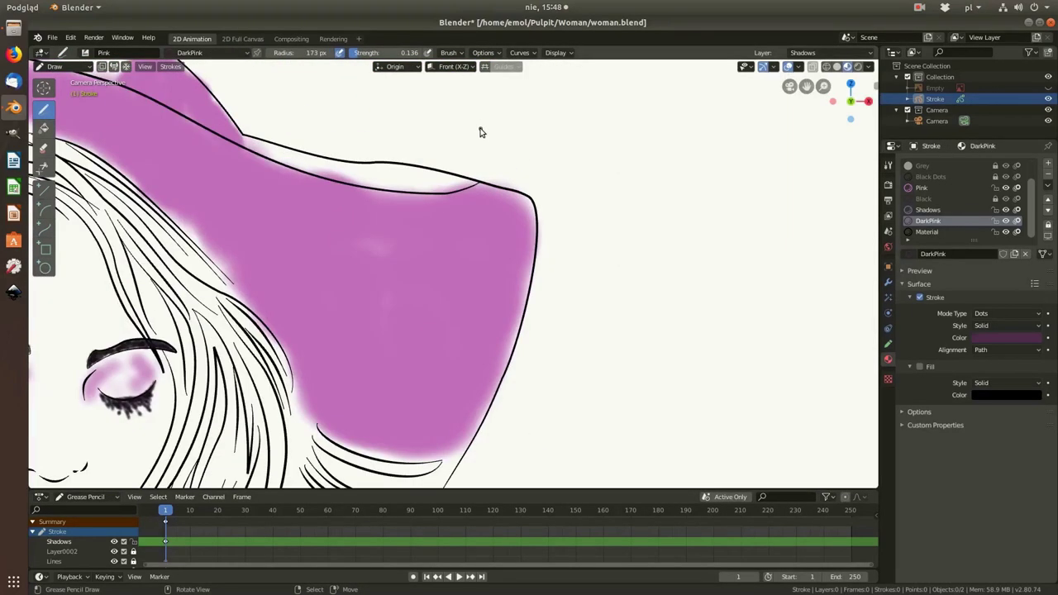
shift+middle_drag(480, 130, 827, 120)
key(ctrl+z)
Step: Draw dark DarkPink curves across the hat, undoing the one that came out too dark
click(44, 229)
drag(141, 343, 354, 113)
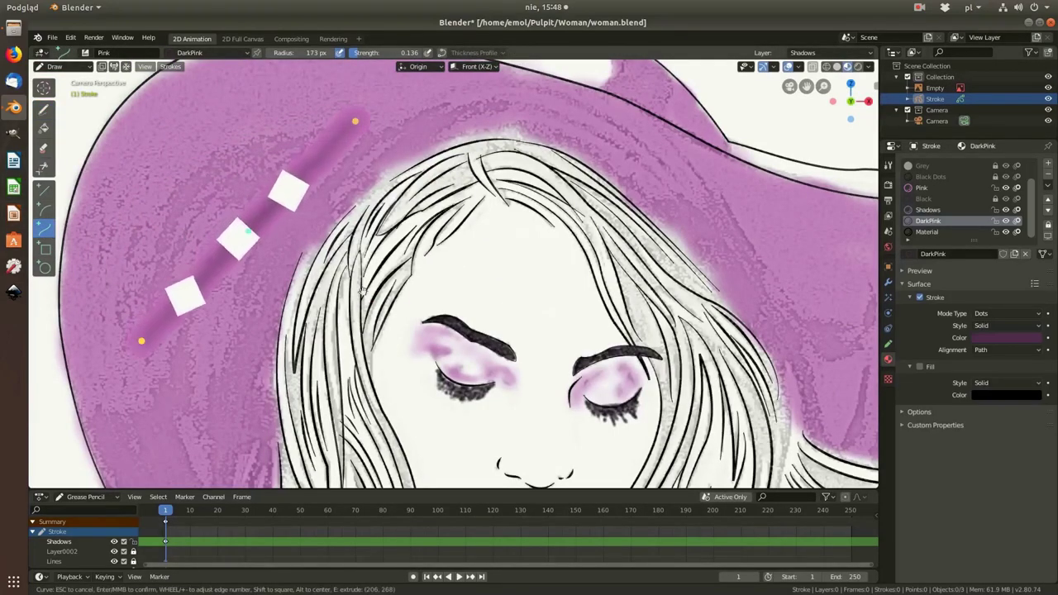
key(Return)
drag(213, 429, 368, 148)
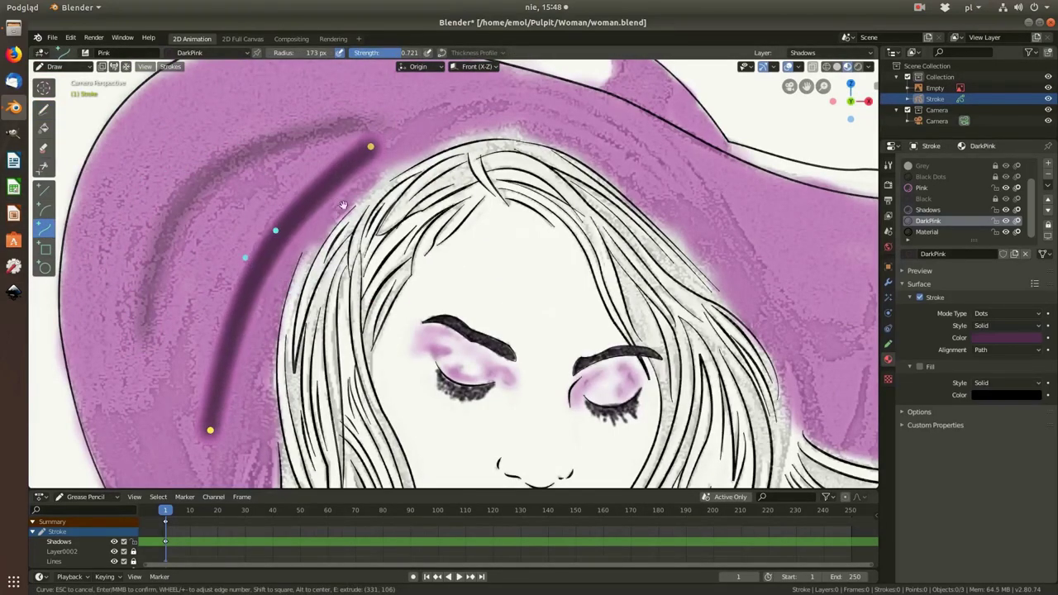
key(Return)
key(Home)
key(ctrl+z)
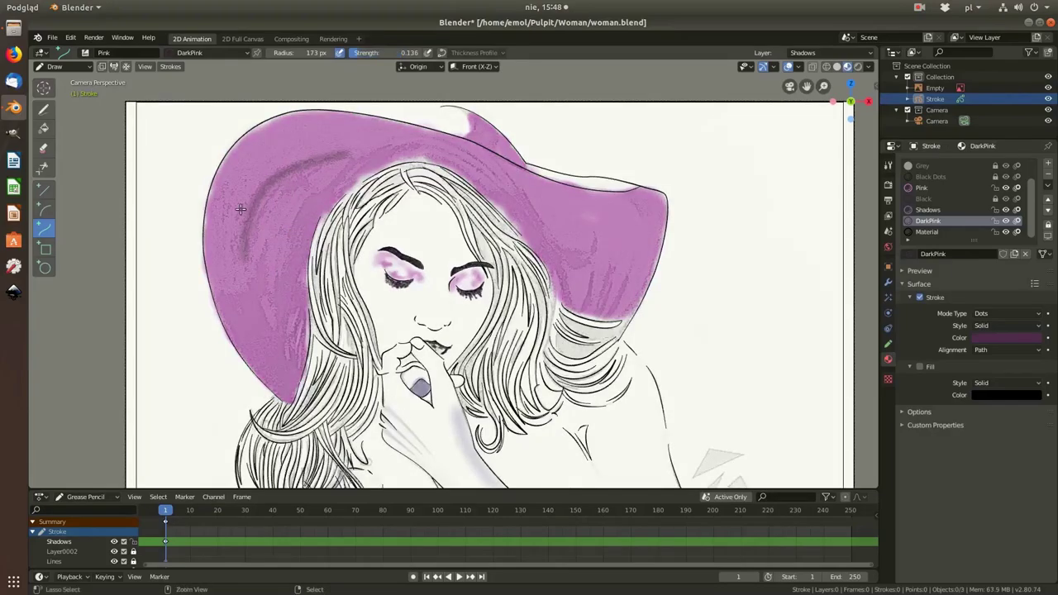
Step: Add a soft dark-pink curved shading stroke on the hat
scroll(467, 211, up, 4)
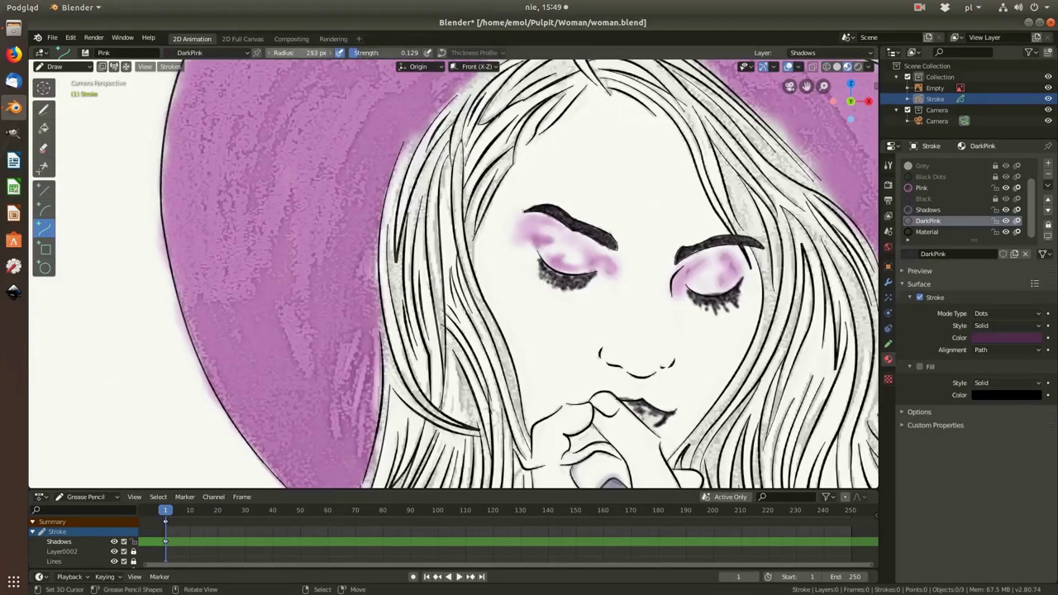
drag(322, 430, 285, 273)
scroll(281, 364, up, 2)
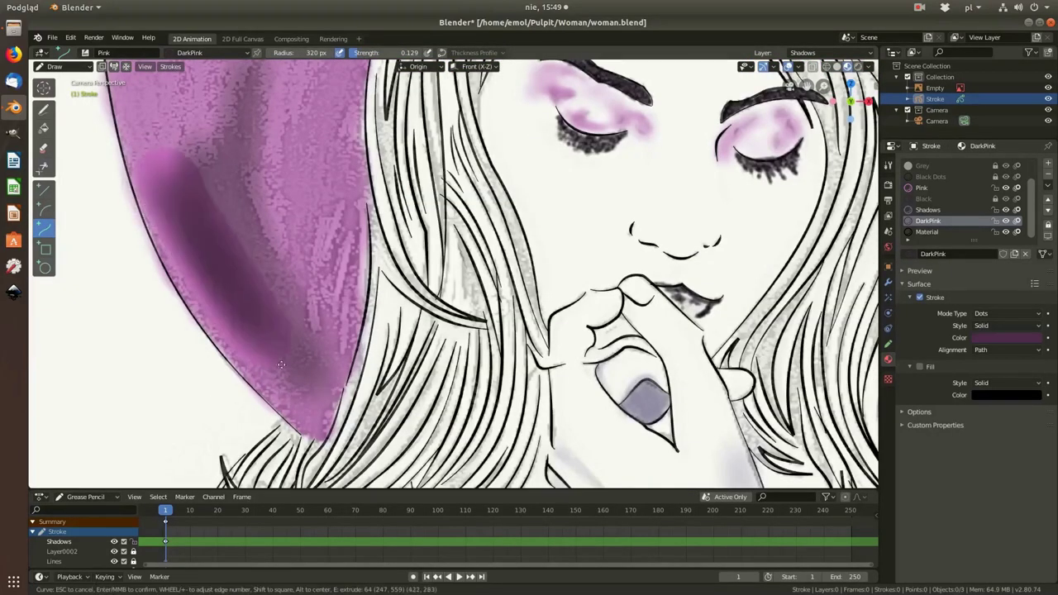
scroll(281, 364, down, 3)
scroll(215, 222, down, 2)
scroll(266, 227, up, 3)
key(Return)
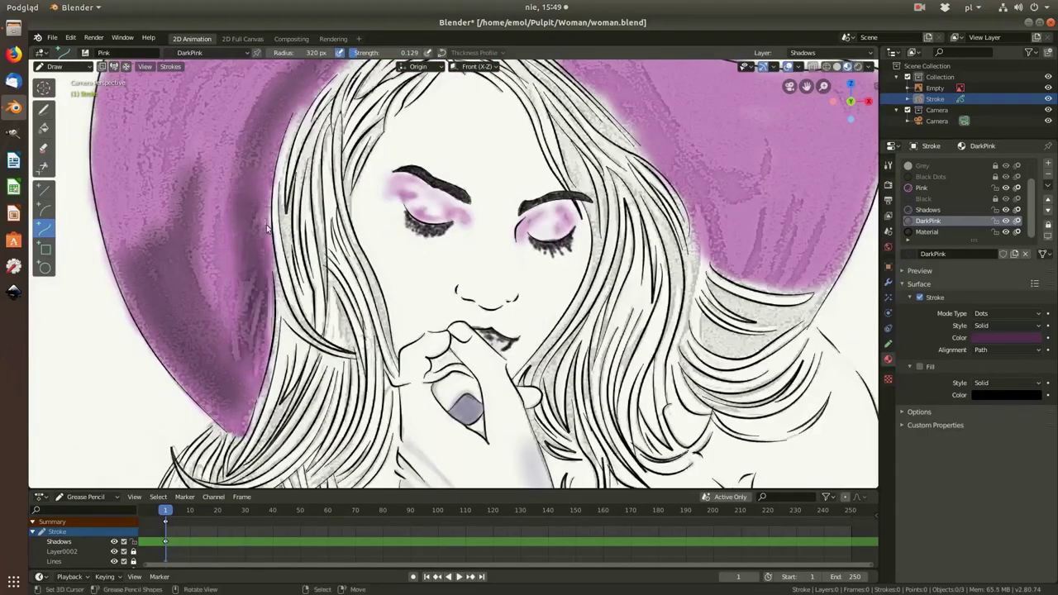
scroll(268, 228, down, 2)
scroll(286, 135, up, 2)
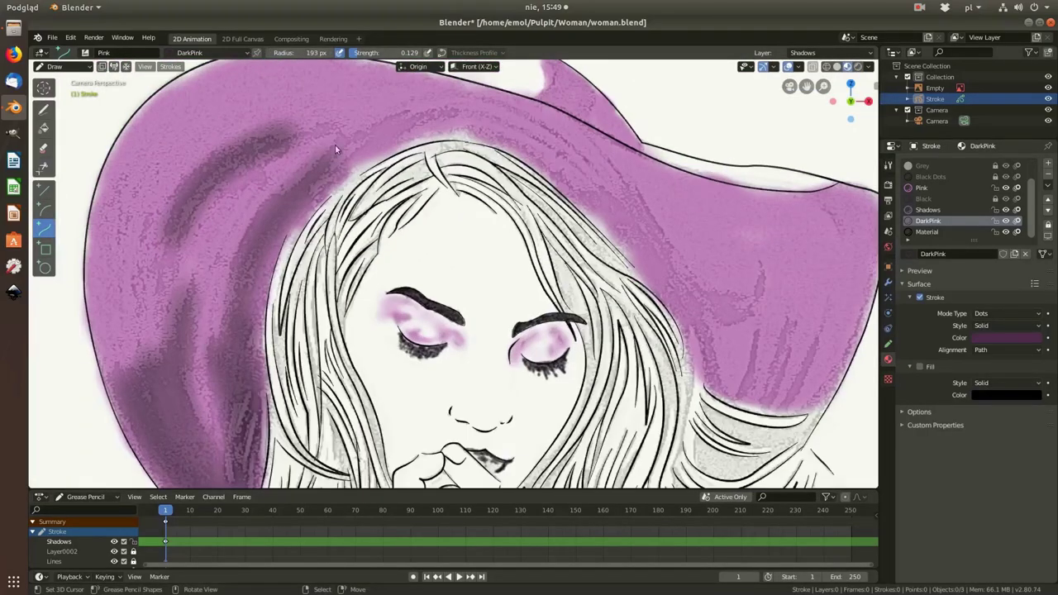
Step: Shade the brim and the hat's right side with curved DarkPink strokes
drag(335, 149, 463, 142)
shift+middle_drag(463, 142, 401, 126)
drag(537, 181, 668, 383)
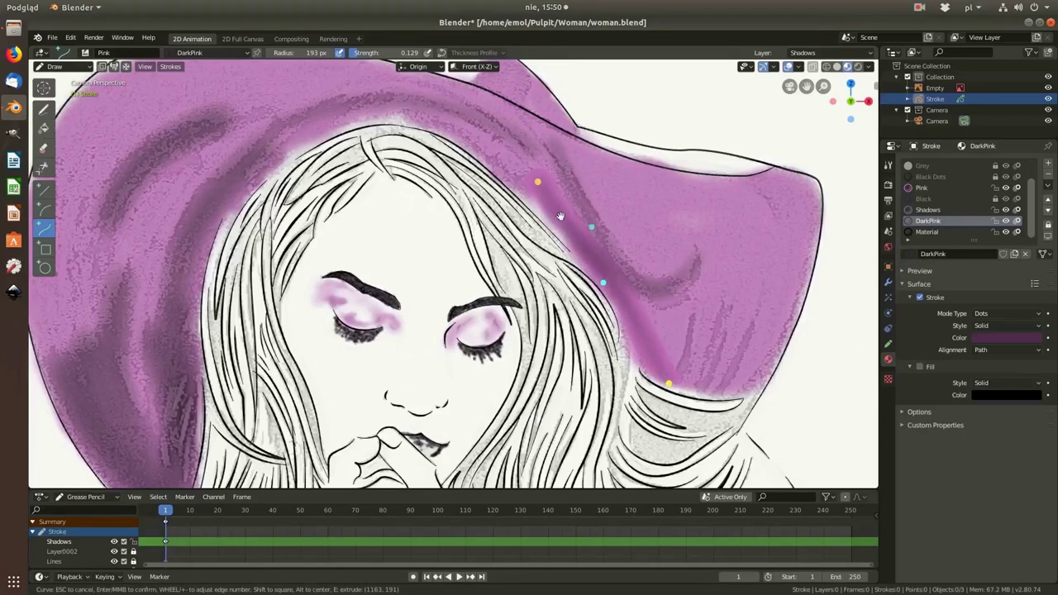
scroll(560, 216, down, 1)
scroll(675, 245, down, 2)
key(Return)
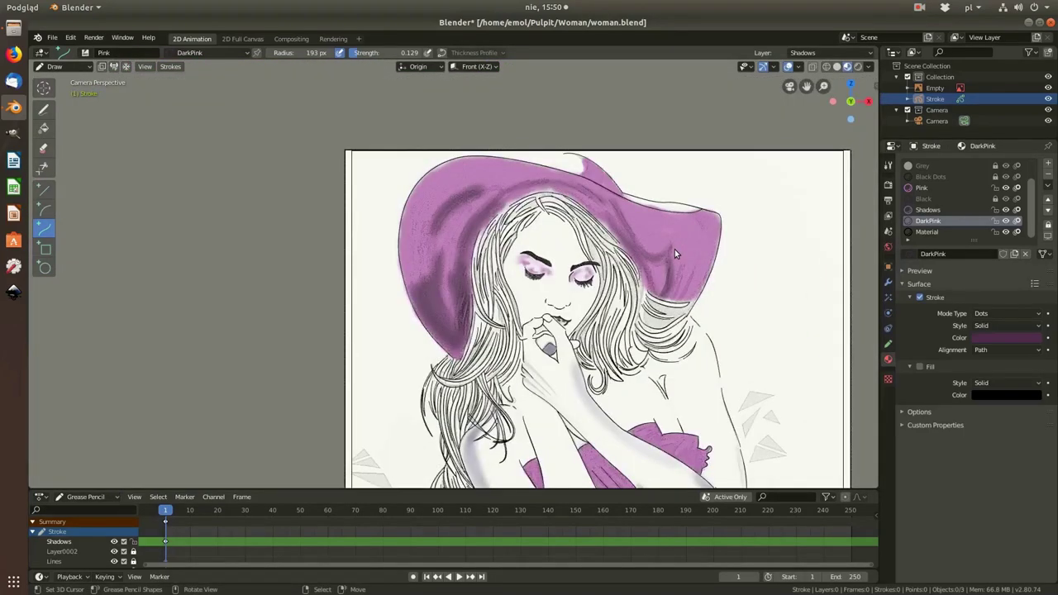
scroll(675, 249, up, 4)
drag(673, 283, 659, 454)
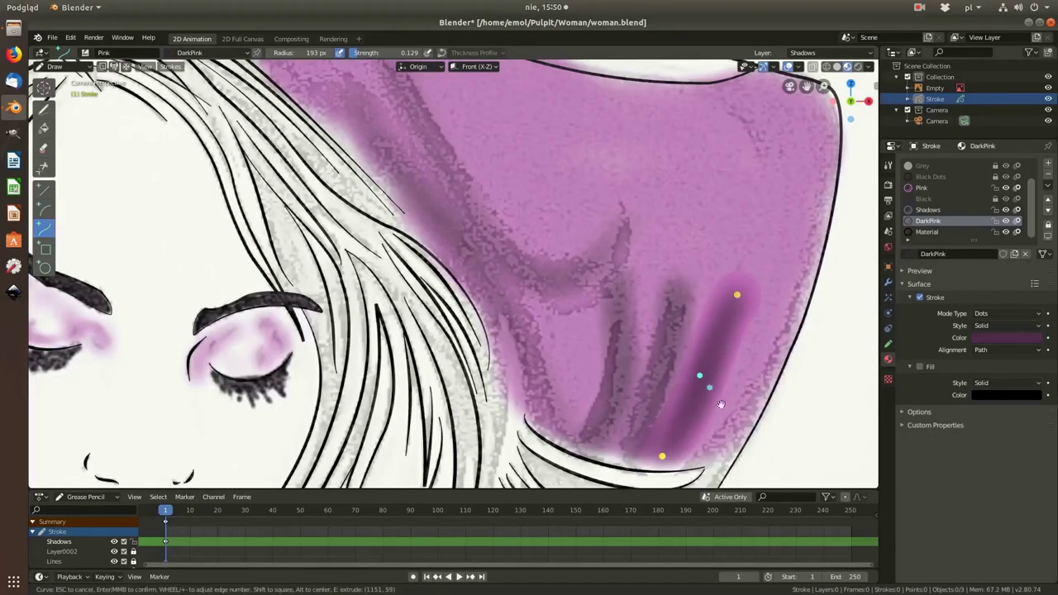
key(Return)
Step: Add curved shading along the right brim and on the hat's crown
ctrl+scroll(373, 246, left, 5)
scroll(463, 141, down, 2)
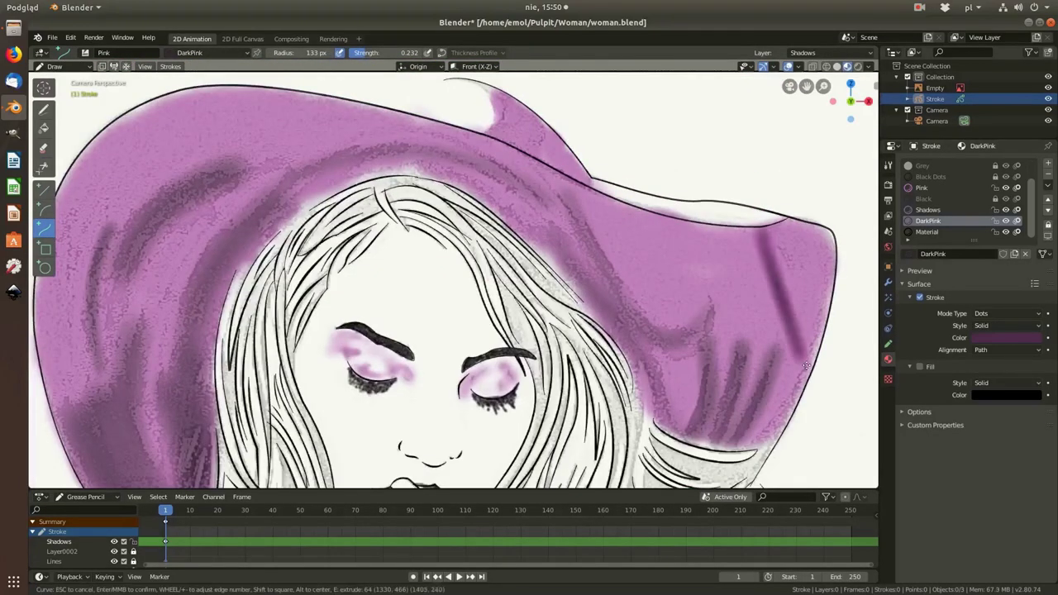
drag(765, 228, 806, 370)
scroll(770, 298, up, 2)
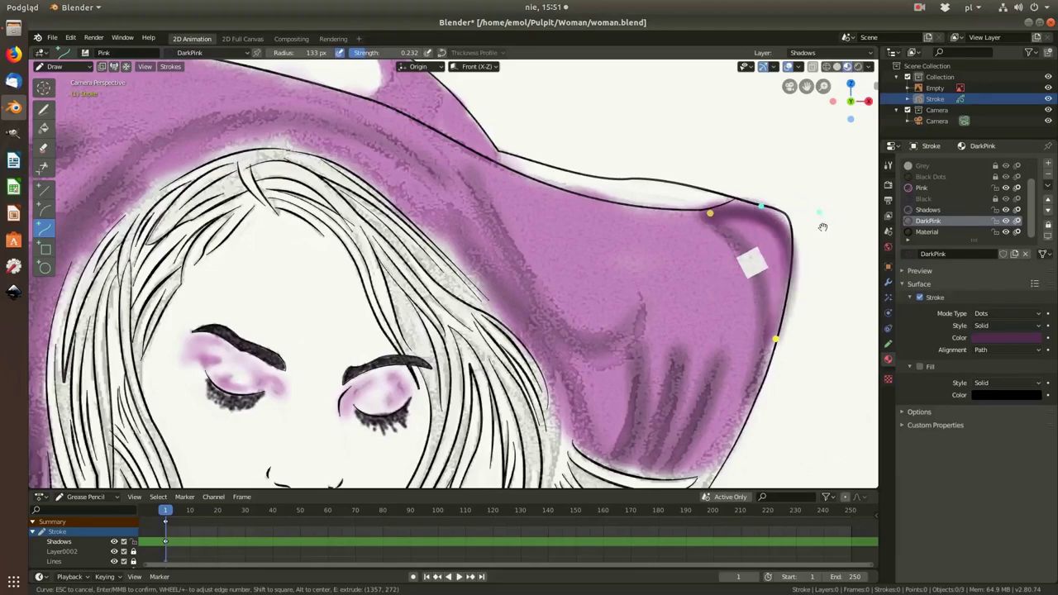
key(Return)
scroll(770, 299, down, 3)
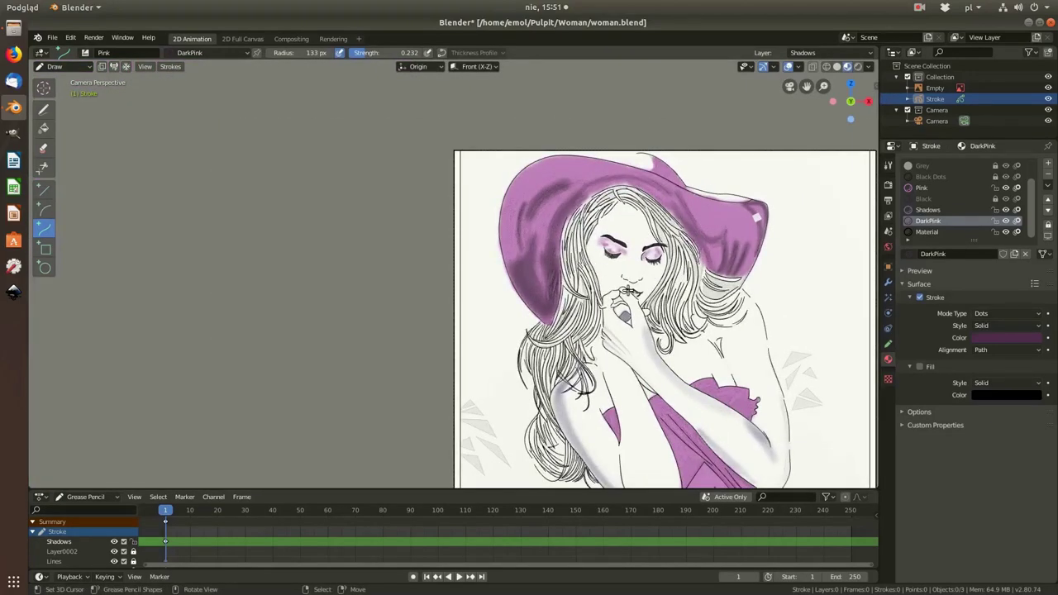
scroll(628, 248, up, 4)
drag(515, 143, 626, 212)
key(Return)
Step: Add one shading curve across the brim and another along the hat's left edge
mouse_move(513, 140)
mouse_down()
mouse_move(585, 220)
mouse_move(600, 217)
mouse_move(737, 336)
mouse_up()
key(Return)
scroll(588, 209, down, 2)
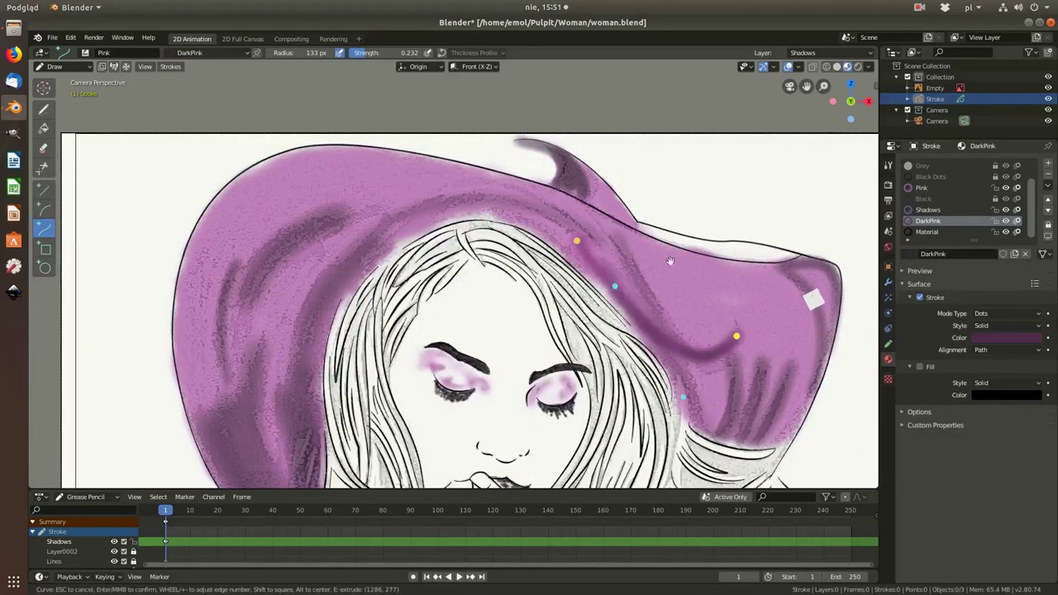
key(Return)
scroll(529, 264, up, 1)
scroll(426, 428, down, 1)
shift+middle_drag(426, 428, 318, 285)
drag(319, 284, 372, 392)
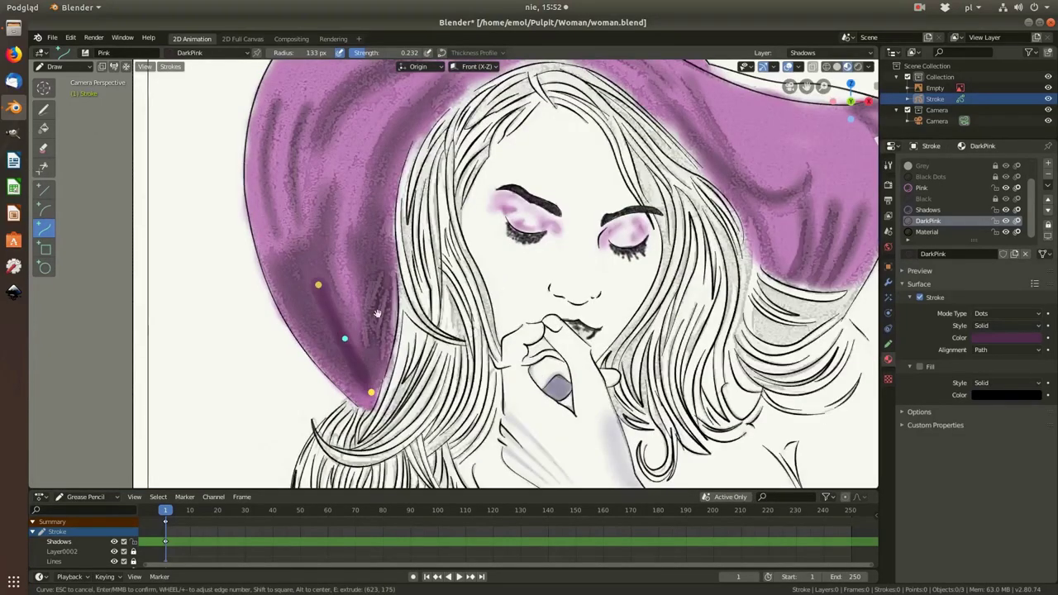
key(Return)
scroll(427, 362, down, 6)
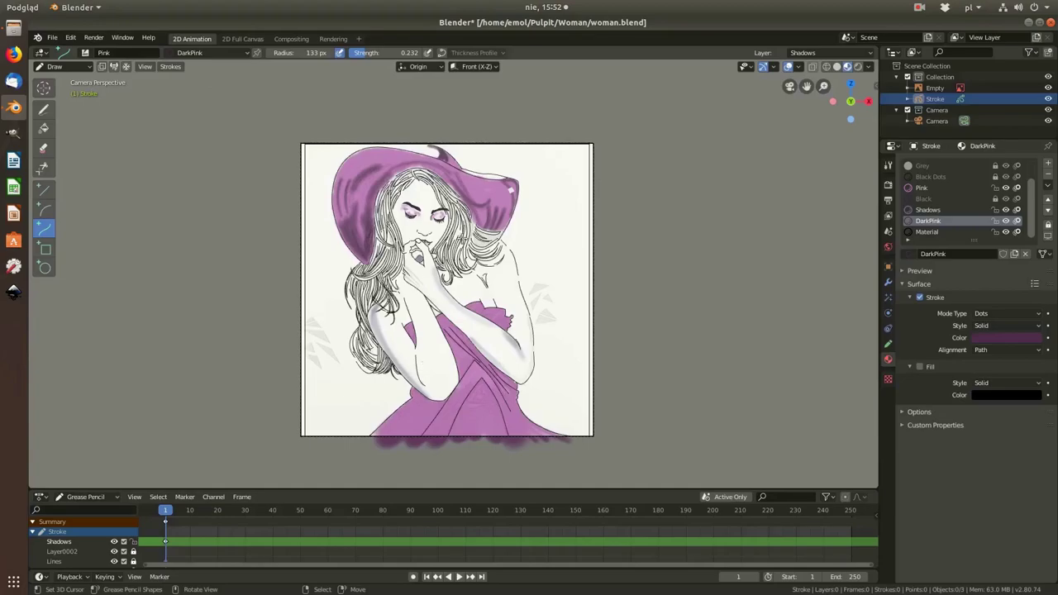
Step: Draw dark curved shading strokes down the dress's left and right folds
scroll(463, 439, up, 8)
drag(480, 211, 362, 407)
mouse_move(485, 297)
mouse_down()
mouse_move(465, 326)
mouse_move(470, 291)
mouse_up()
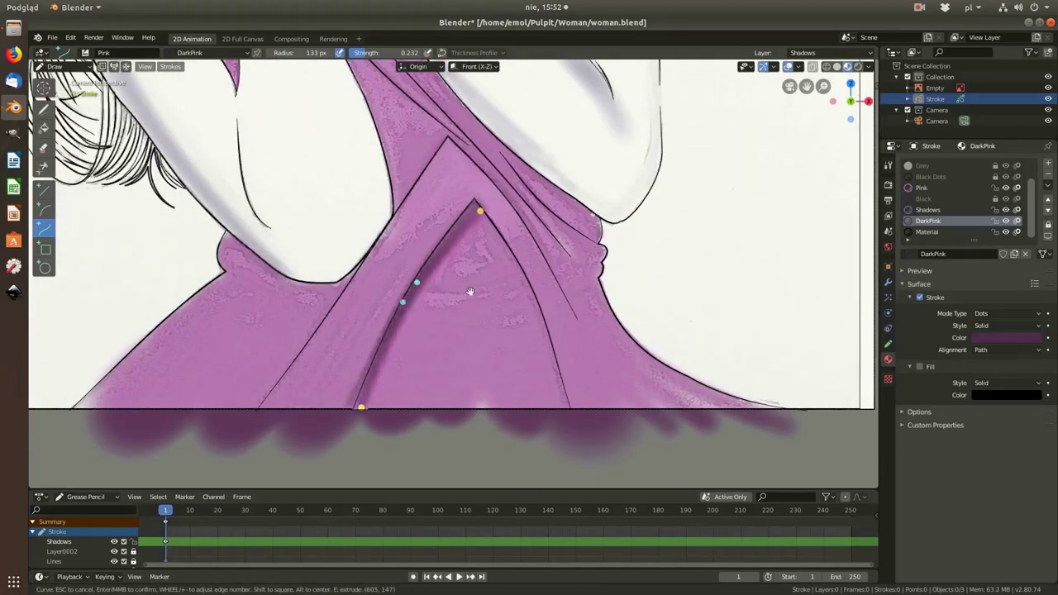
key(Return)
drag(473, 208, 567, 406)
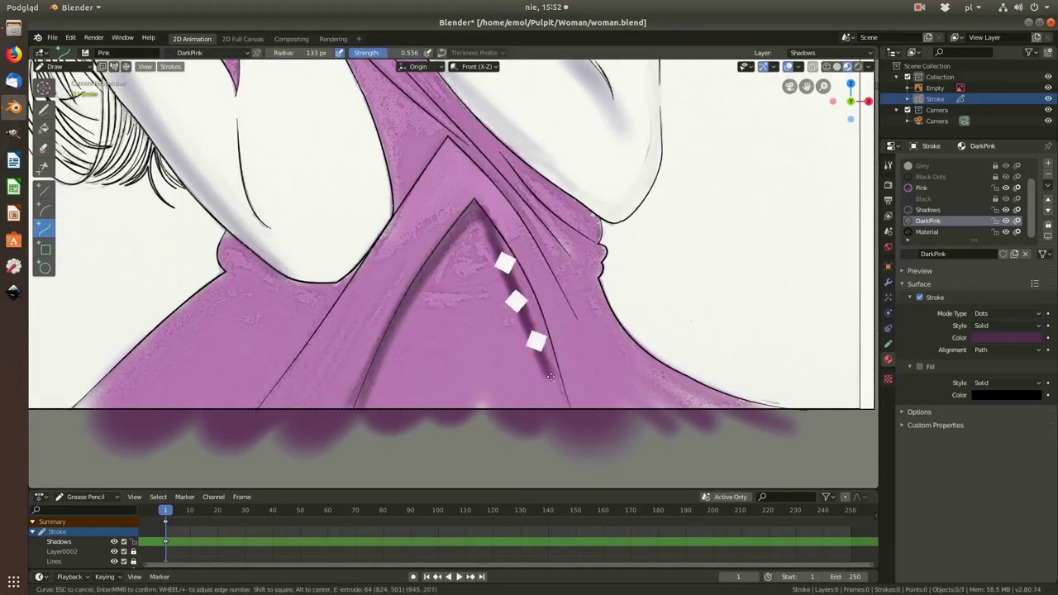
key(Return)
Step: Shade the left edge of the dress with a curved stroke, then shrink the brush
scroll(518, 312, down, 5)
scroll(575, 331, up, 3)
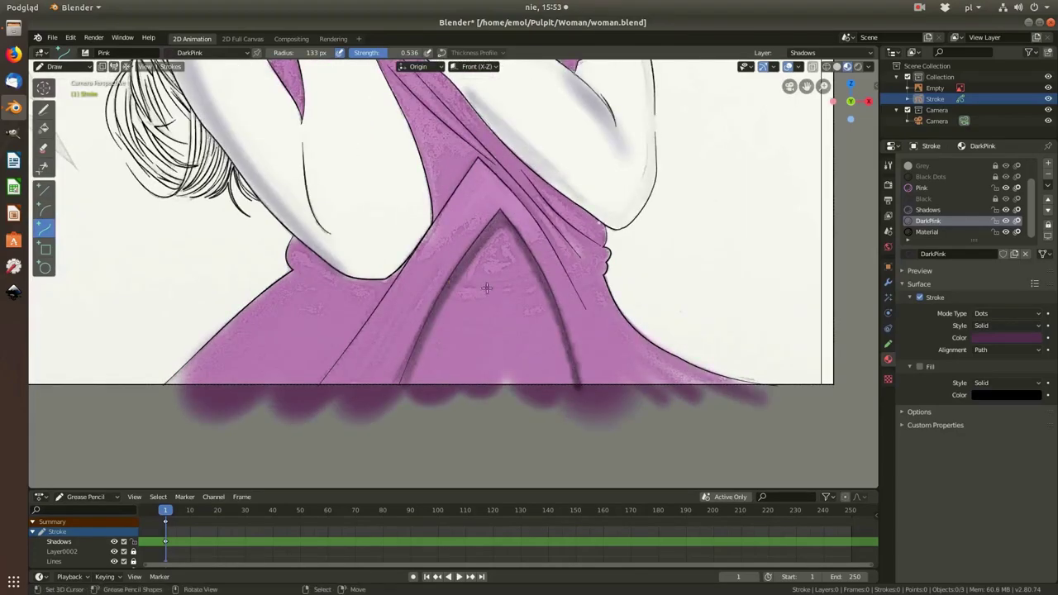
scroll(485, 288, up, 2)
scroll(302, 279, down, 1)
scroll(302, 279, down, 1)
drag(307, 252, 215, 333)
key(Return)
scroll(372, 165, up, 3)
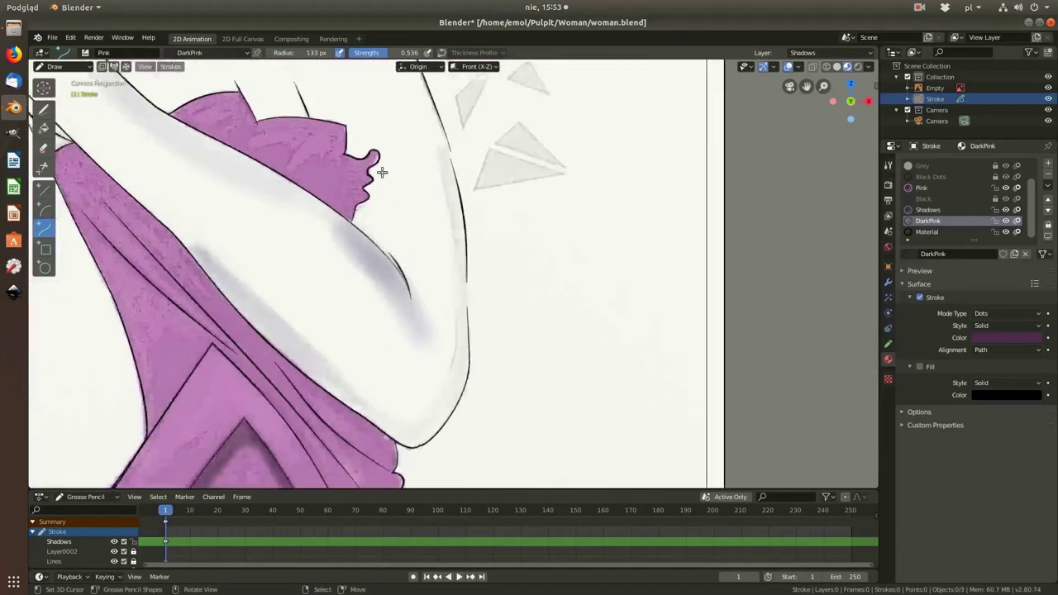
Step: Shade the ruffled bodice top with several dark curved strokes, including a thick one
drag(301, 148, 364, 151)
key(Return)
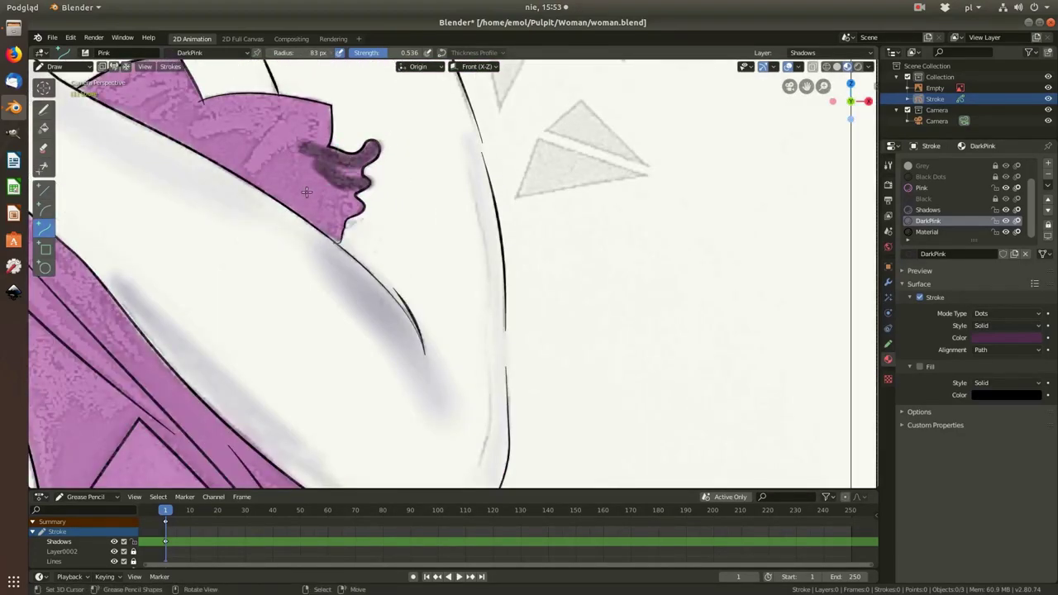
drag(252, 181, 339, 170)
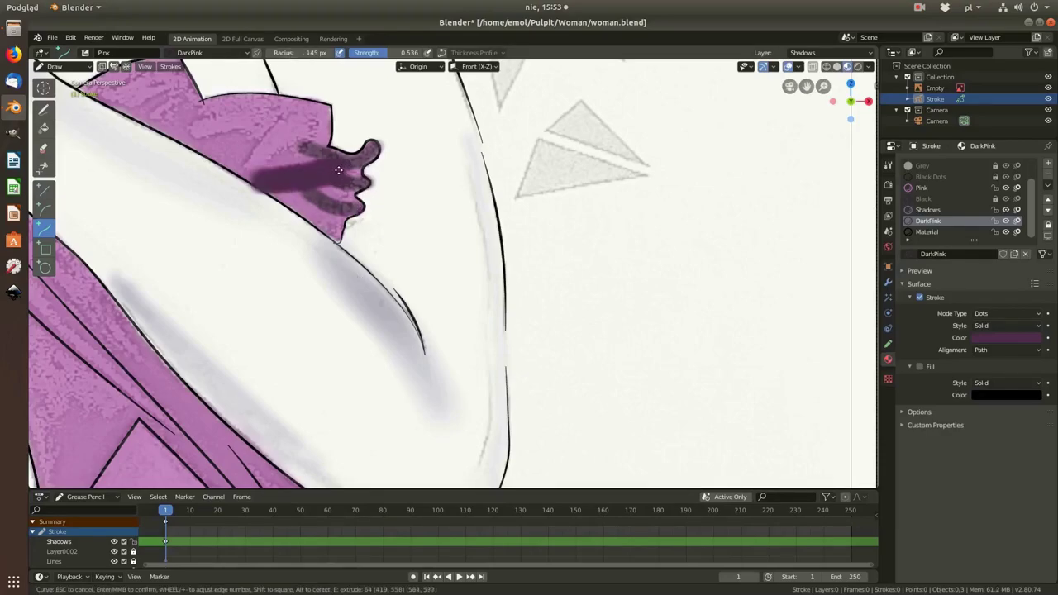
key(Return)
shift+middle_drag(291, 180, 342, 203)
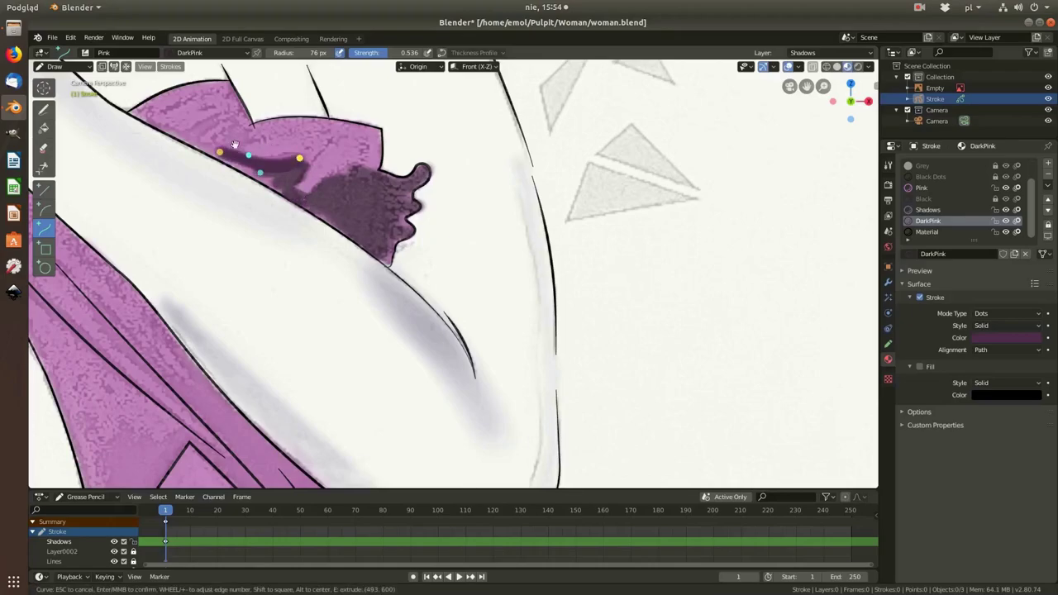
scroll(234, 146, up, 2)
drag(281, 190, 259, 157)
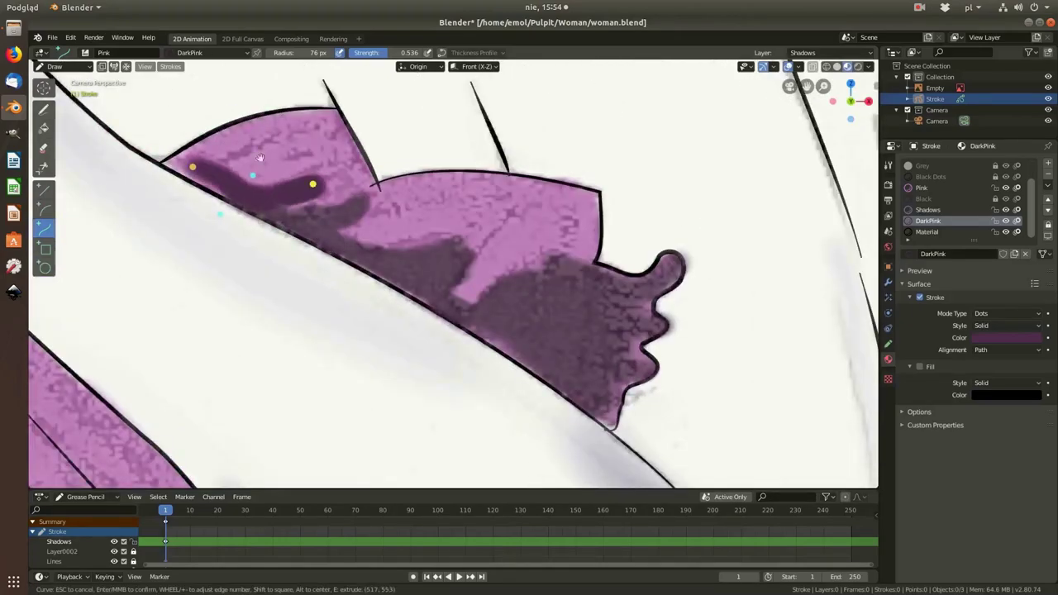
key(Return)
scroll(260, 157, down, 3)
scroll(363, 256, down, 2)
scroll(364, 257, up, 1)
scroll(361, 259, up, 4)
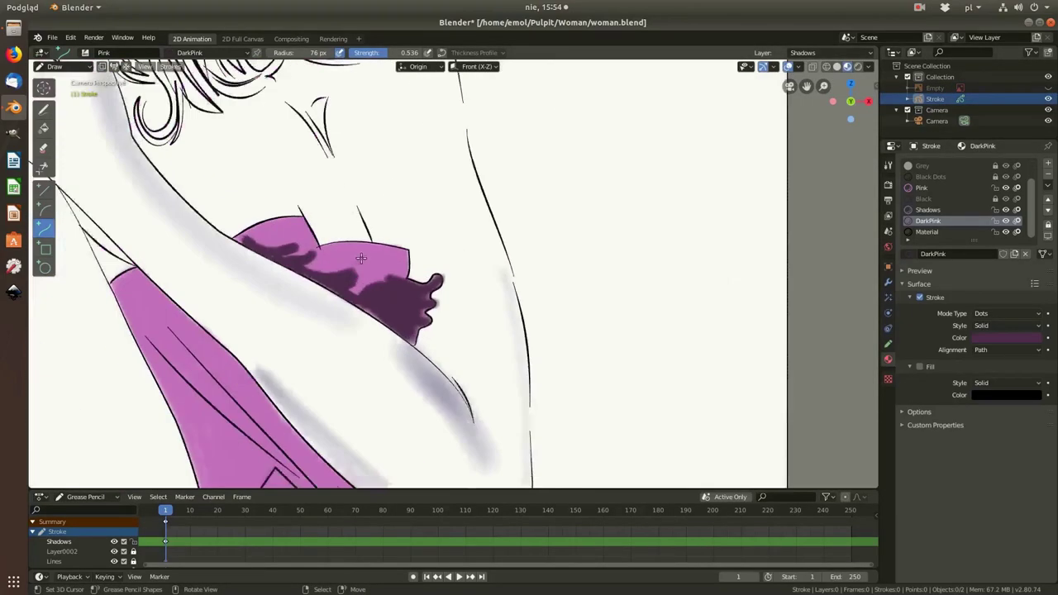
scroll(361, 259, down, 2)
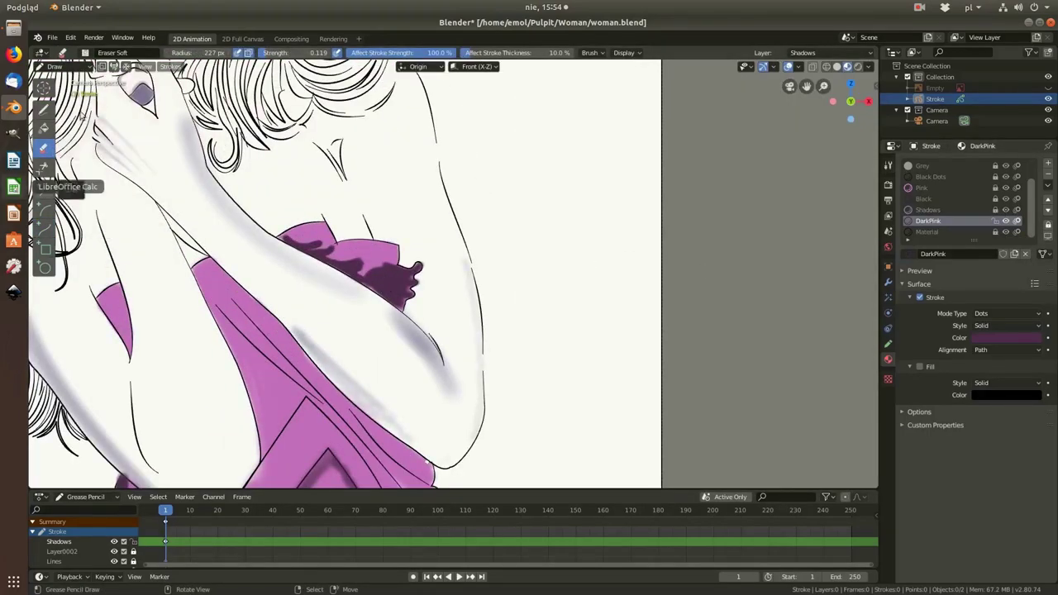
Step: Switch briefly into Sculpt Mode and enlarge the sculpt brush
click(58, 66)
click(93, 101)
scroll(335, 256, up, 5)
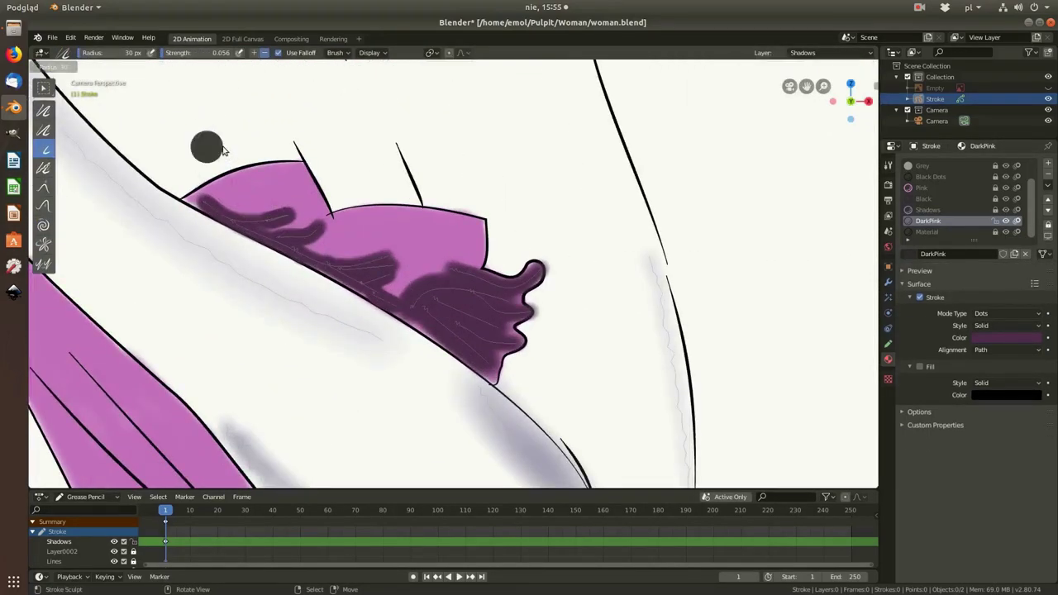
key(f)
click(417, 265)
scroll(418, 264, down, 5)
scroll(312, 245, up, 5)
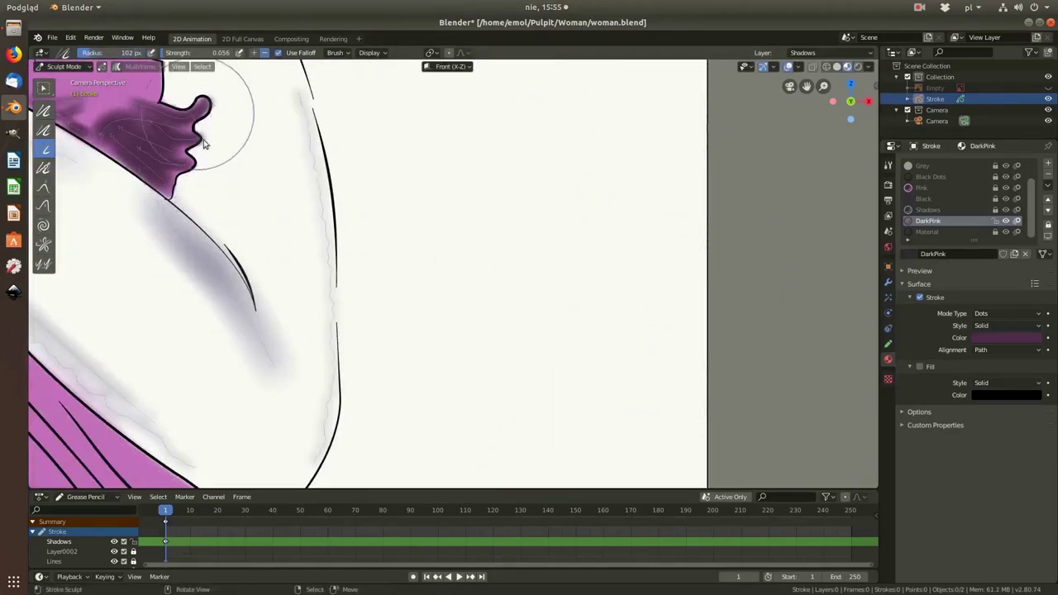
scroll(313, 244, down, 5)
Step: Return from Sculpt Mode to Draw mode
click(58, 66)
click(82, 116)
scroll(290, 251, down, 2)
scroll(290, 252, up, 1)
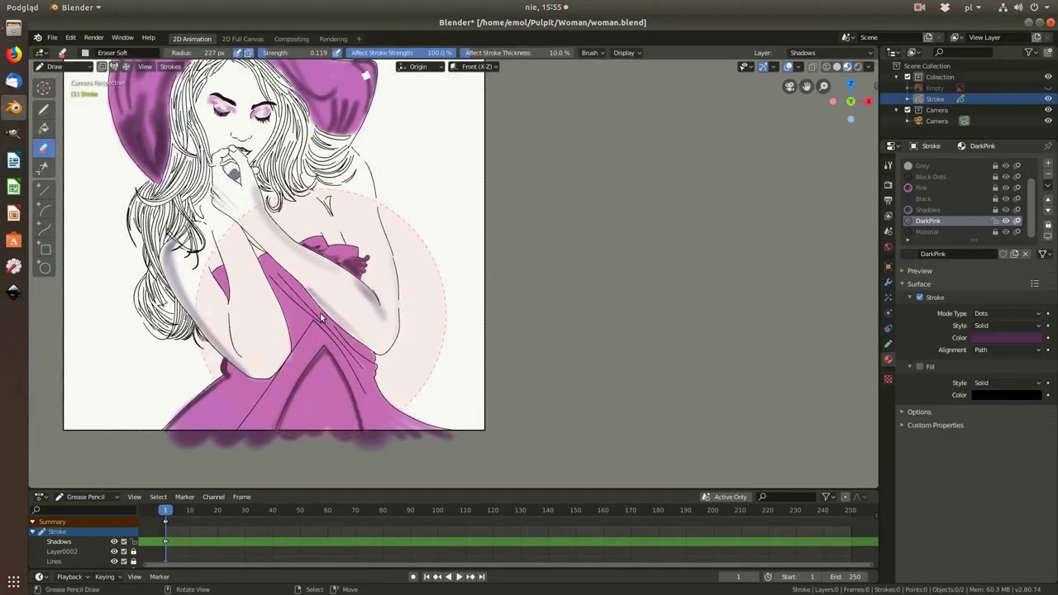
scroll(346, 297, up, 5)
Step: Draw a dark curve diagonally across the bodice and lower brush strength to 0.292
click(47, 223)
drag(182, 253, 283, 358)
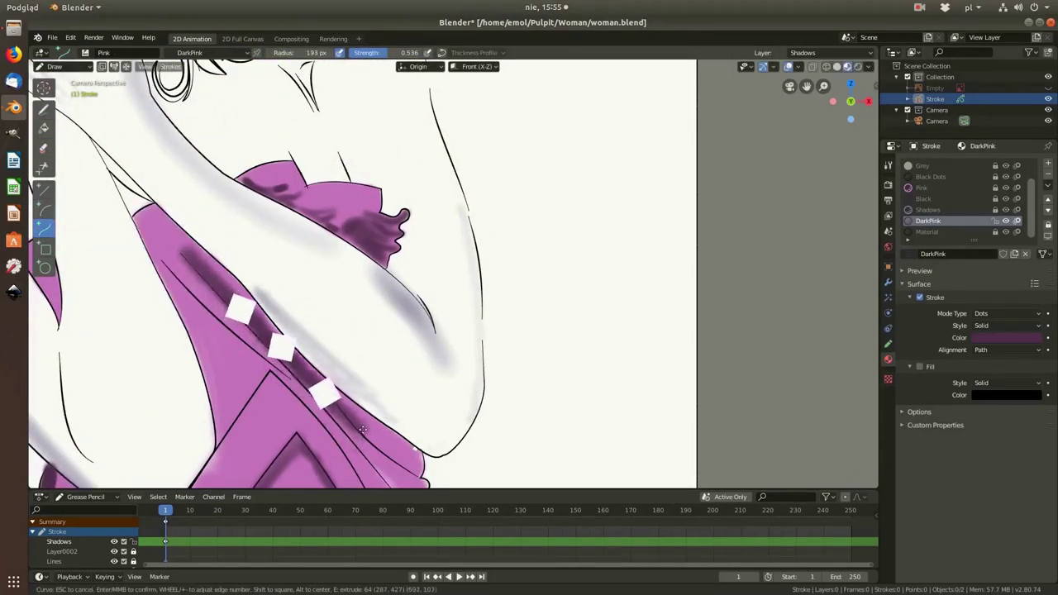
scroll(233, 279, down, 3)
drag(409, 52, 389, 53)
scroll(235, 294, up, 4)
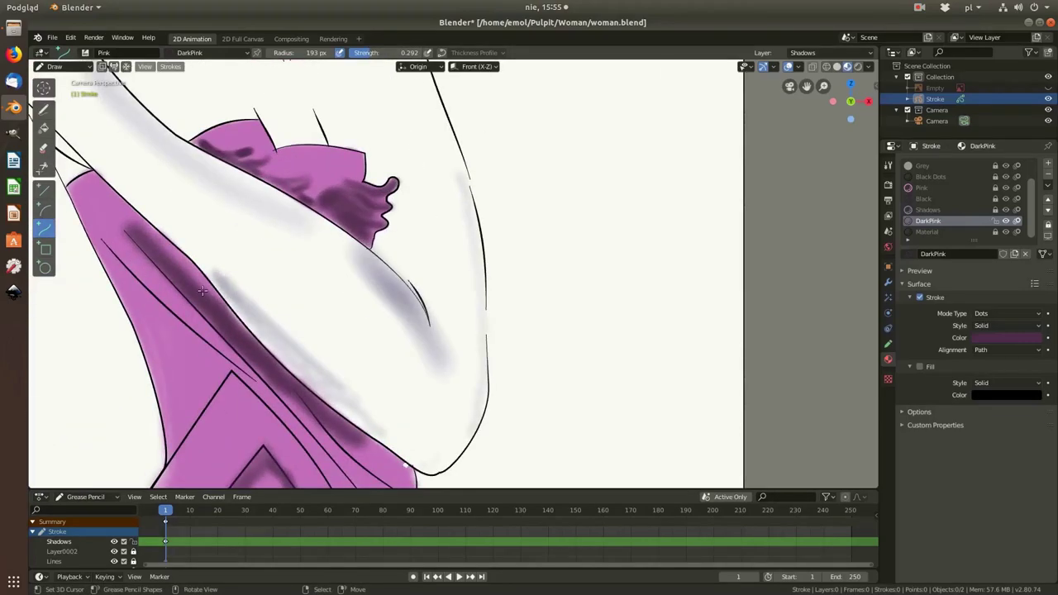
Step: Add a dark pink shading curve along the arm
drag(91, 178, 331, 430)
scroll(373, 333, down, 6)
scroll(374, 332, up, 4)
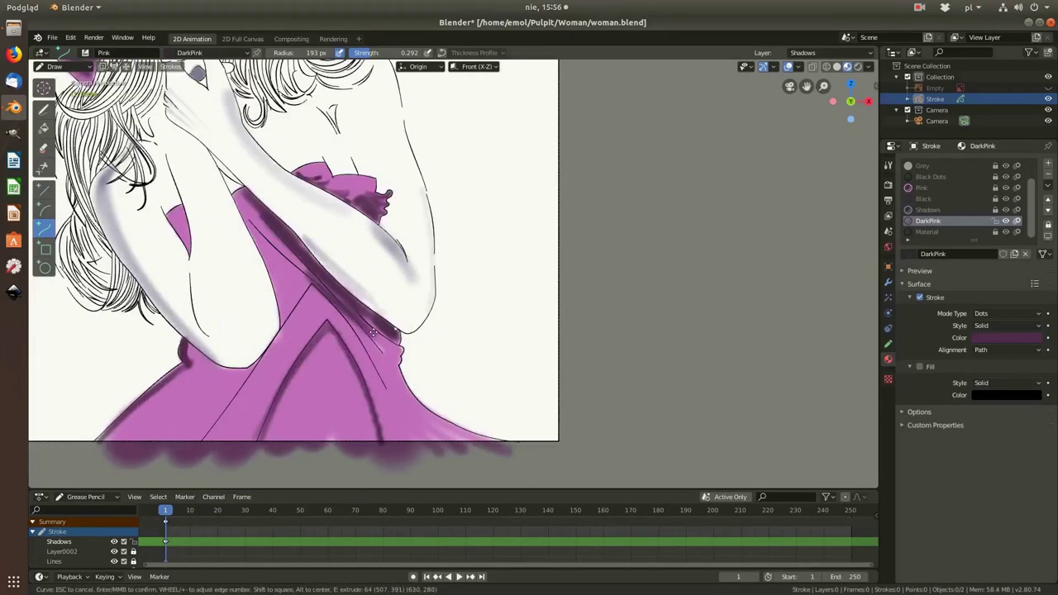
key(Return)
scroll(361, 363, down, 3)
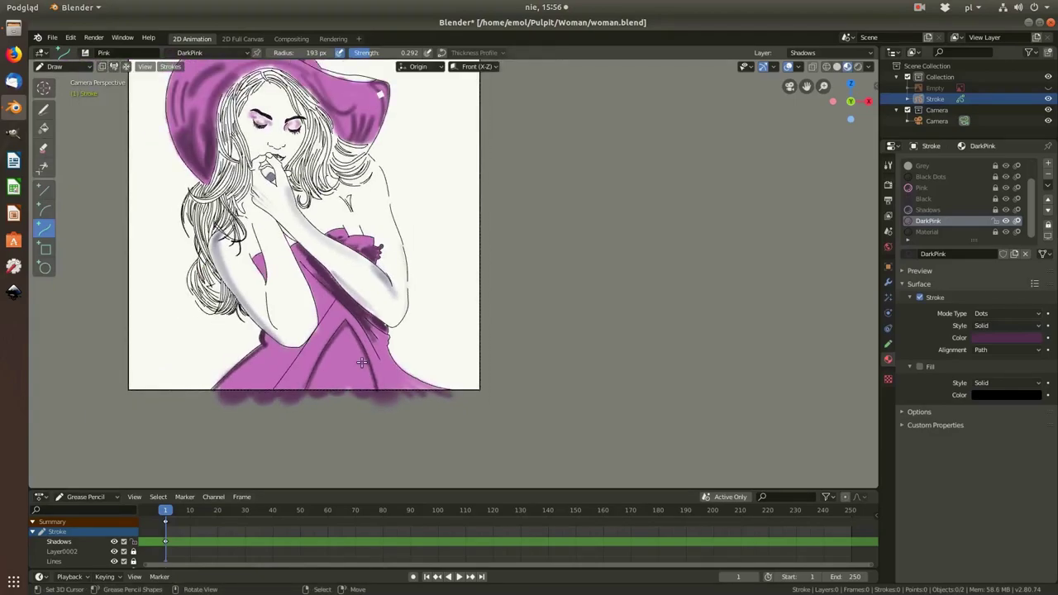
scroll(361, 362, up, 6)
Step: Add a dark pink shading curve along the bust's edge, then frame the whole drawing
mouse_move(56, 294)
mouse_down()
mouse_move(145, 284)
mouse_move(156, 320)
mouse_up()
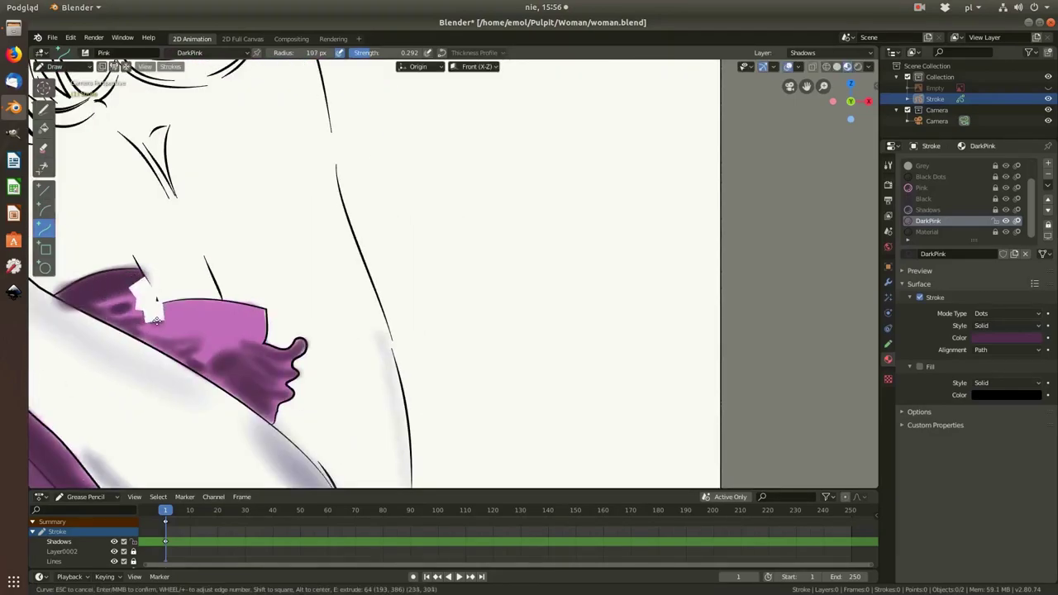
key(Return)
scroll(204, 303, down, 2)
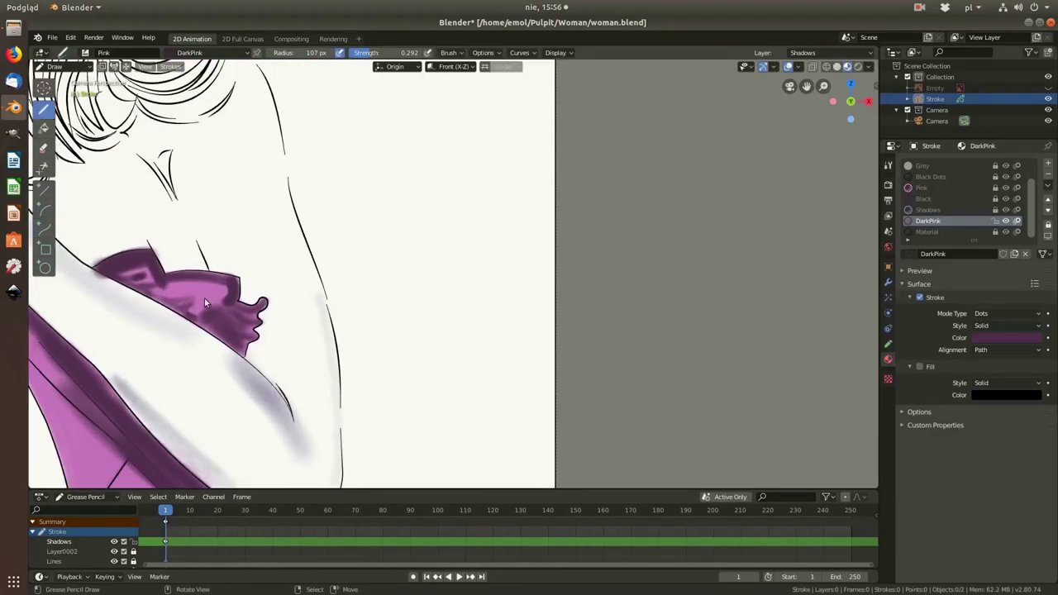
scroll(216, 312, up, 2)
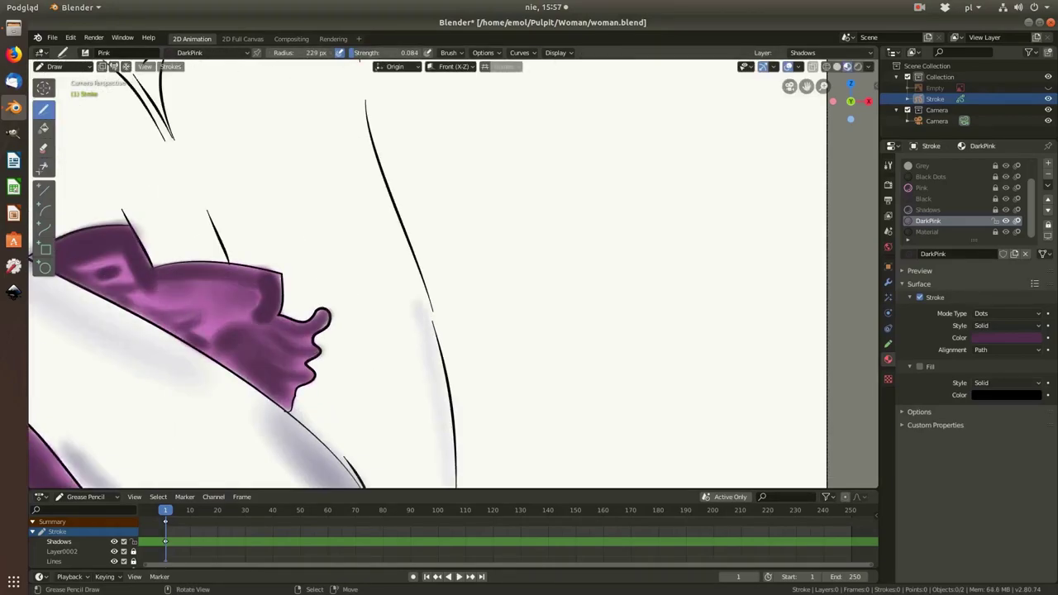
shift+middle_drag(262, 359, 354, 184)
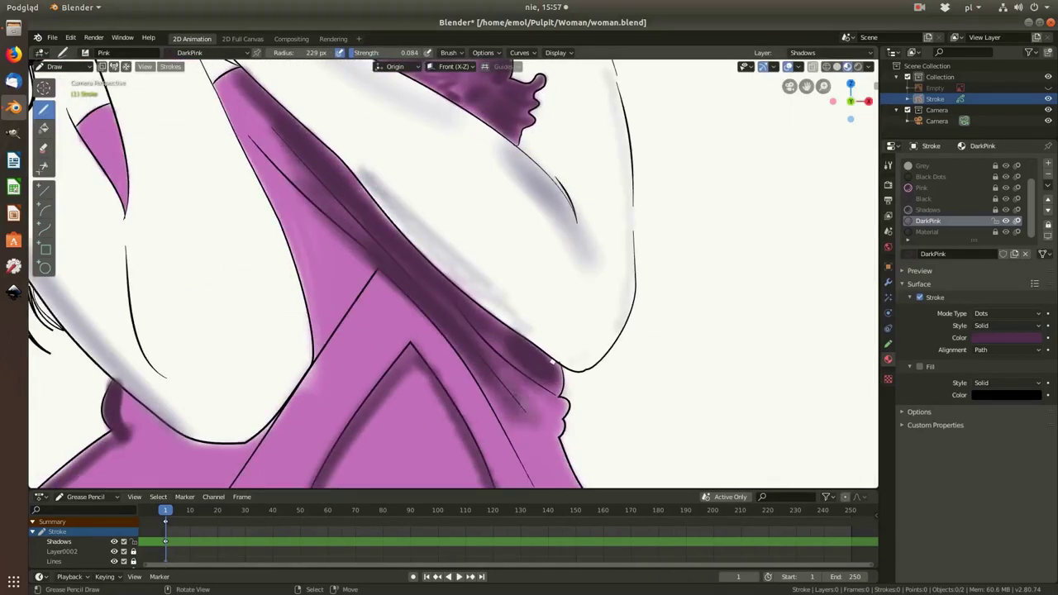
key(Home)
Step: Select the Eraser Soft tool
scroll(595, 347, up, 4)
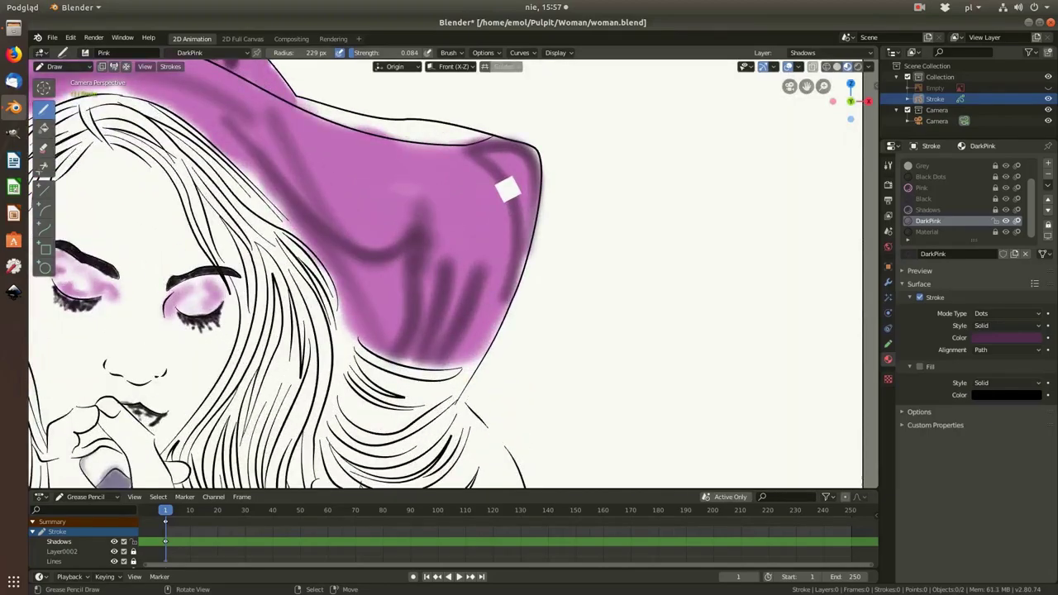
scroll(139, 201, up, 3)
scroll(248, 215, down, 4)
click(44, 148)
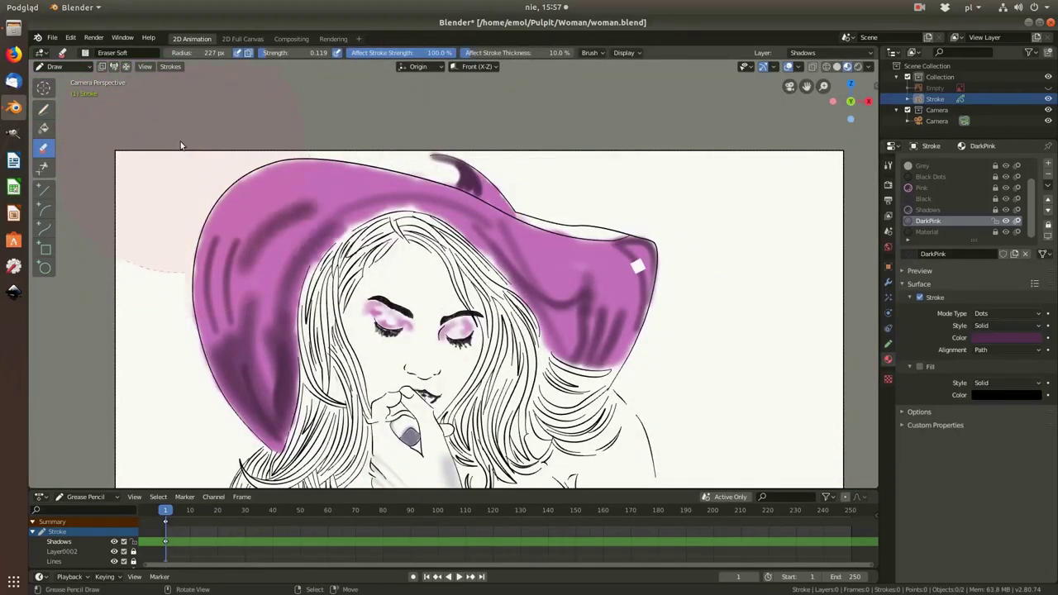
Step: Resize the soft eraser and frame the whole drawing
key(f)
click(207, 141)
scroll(248, 206, up, 3)
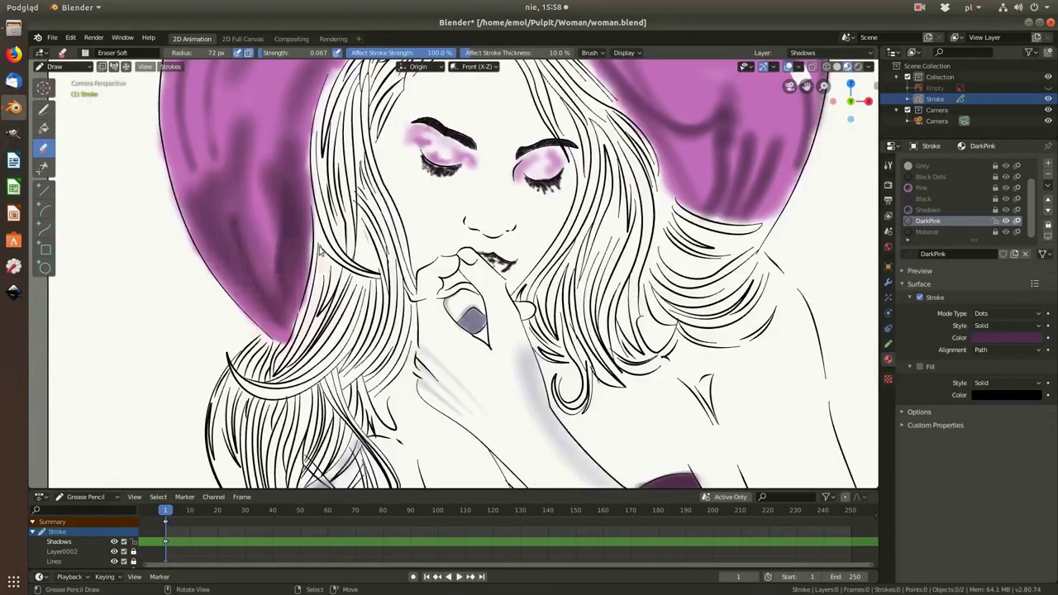
key(Home)
scroll(442, 338, up, 4)
scroll(442, 338, up, 3)
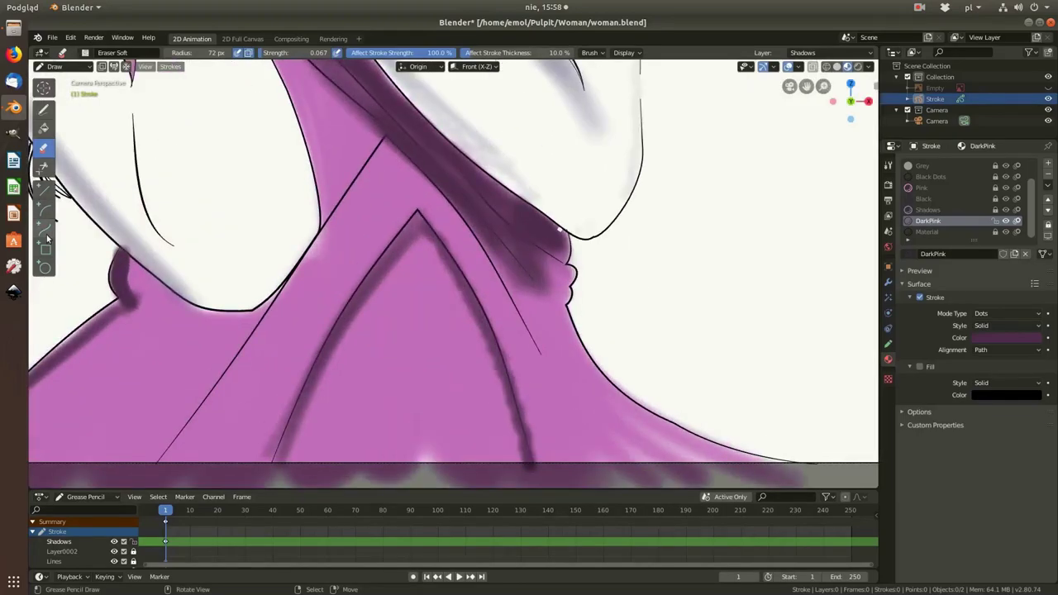
Step: Draw a curved DarkPink shading stroke on the dress with the Curve tool
click(44, 229)
scroll(291, 169, down, 4)
drag(294, 164, 190, 317)
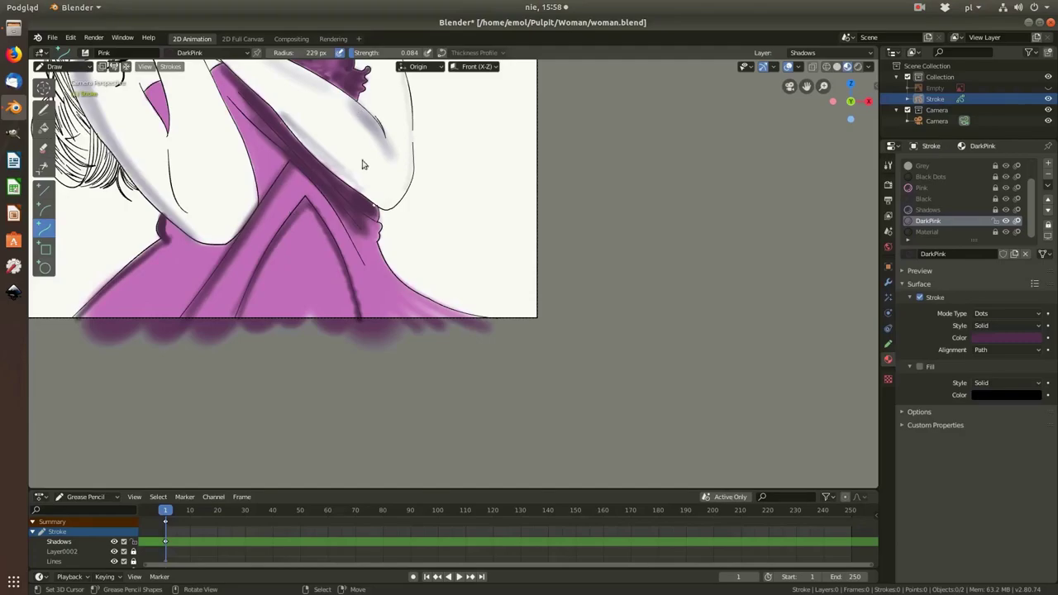
scroll(361, 164, up, 2)
key(e)
Step: Draw a DarkPink curve along the neckline fold and reshape it to follow the neck
drag(410, 262, 357, 239)
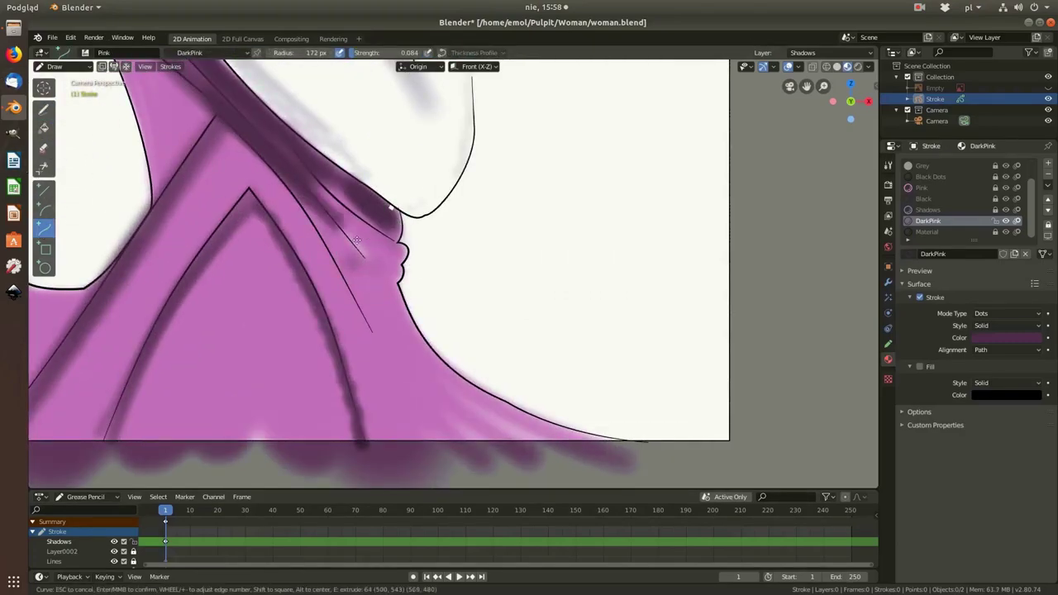
drag(270, 126, 353, 317)
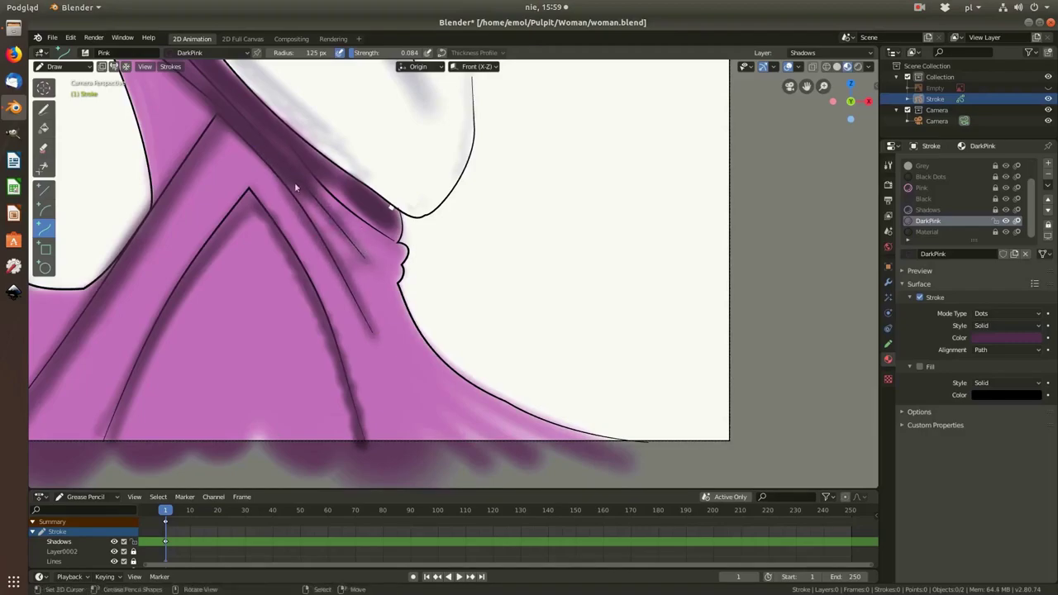
scroll(380, 233, down, 4)
scroll(355, 244, up, 4)
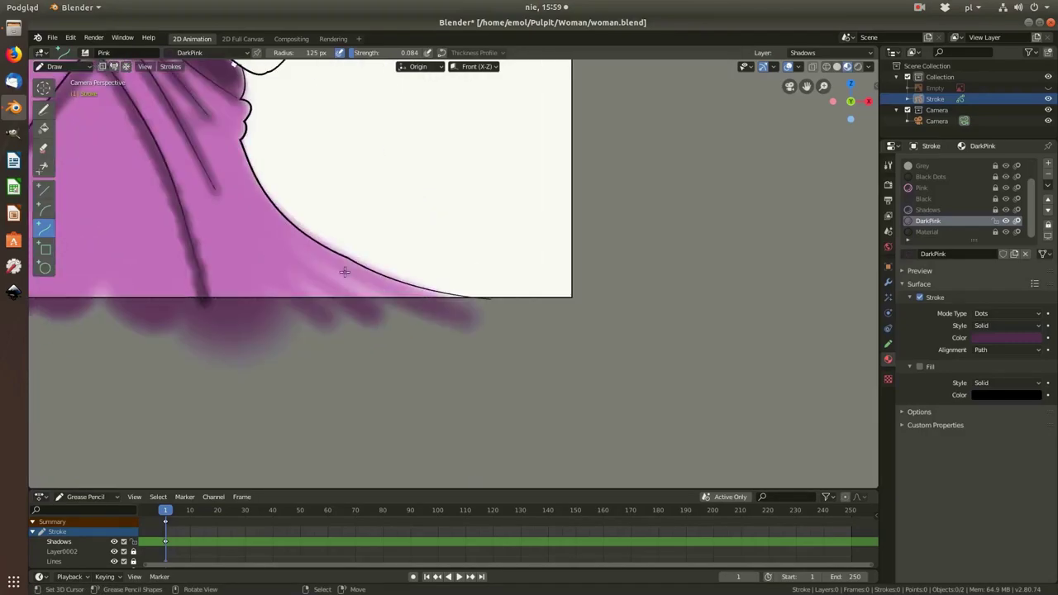
key(Return)
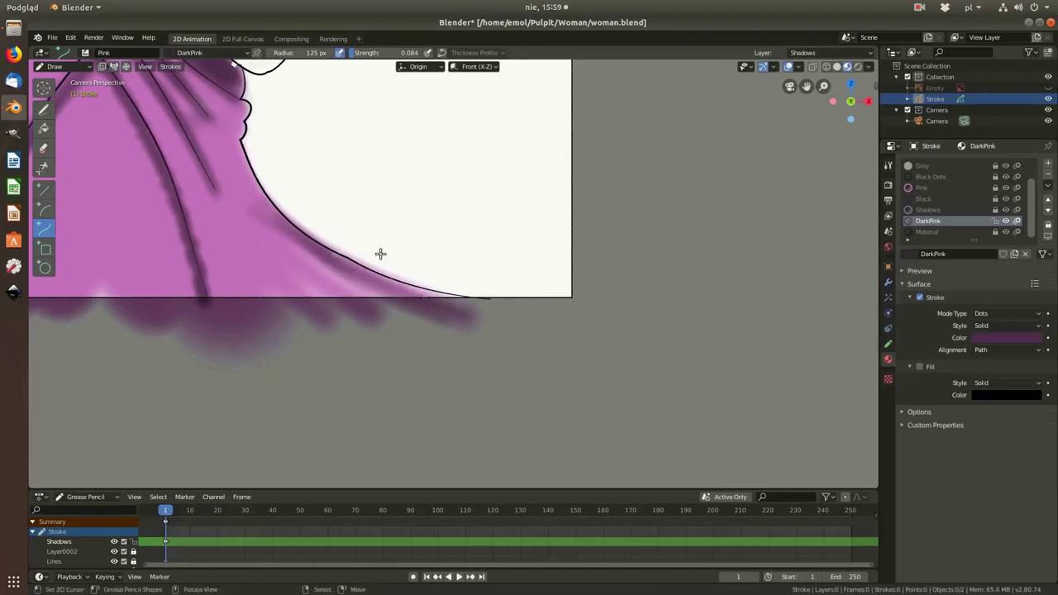
Step: Add a DarkPink shading curve on the dress below the neck
scroll(380, 254, up, 2)
scroll(273, 182, down, 4)
scroll(246, 147, down, 2)
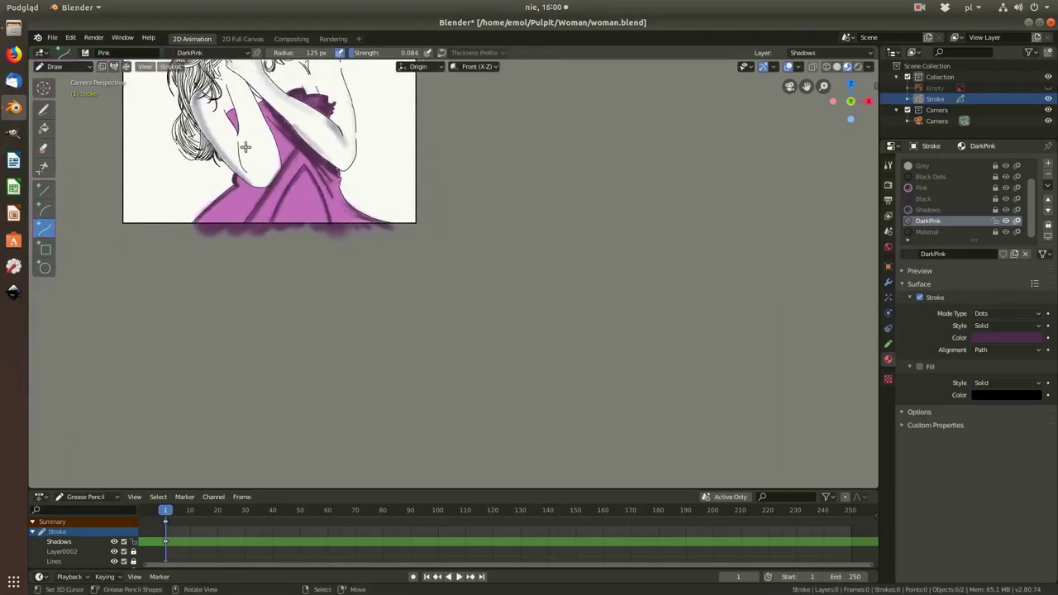
scroll(246, 146, up, 6)
drag(221, 310, 327, 342)
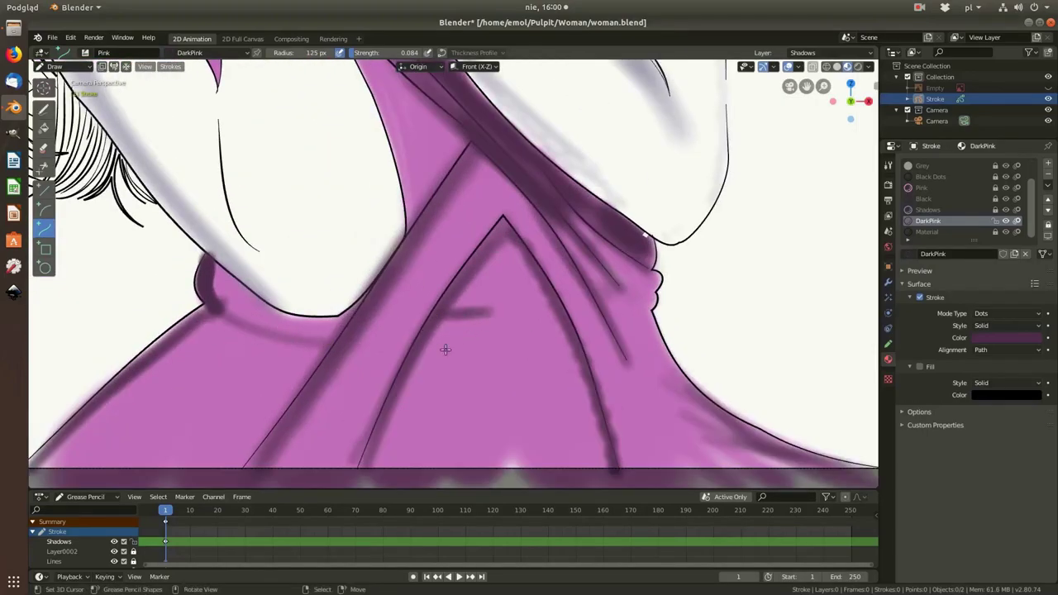
key(Return)
scroll(599, 297, down, 8)
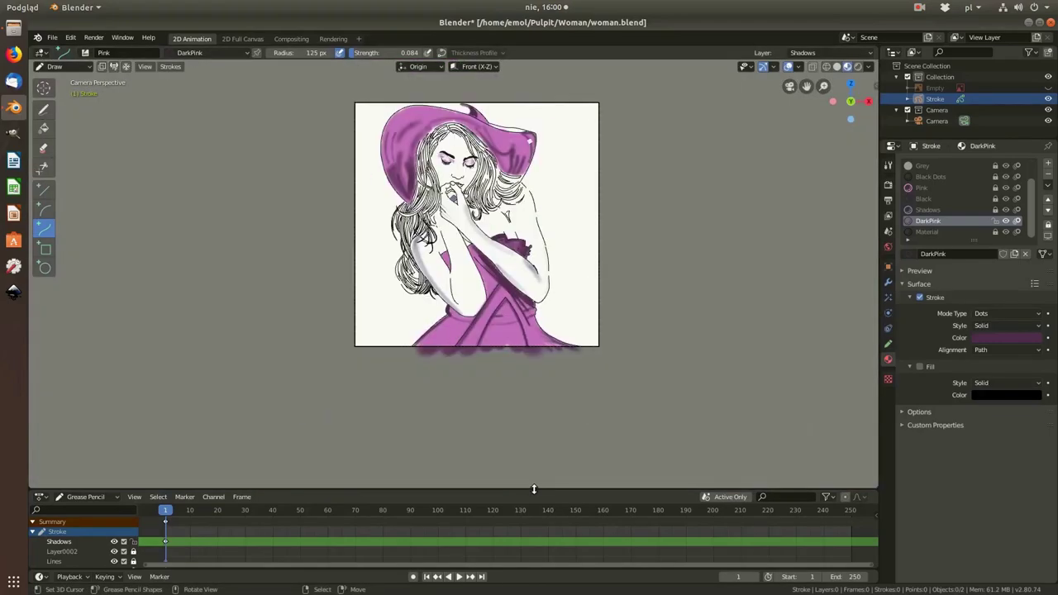
scroll(530, 240, up, 6)
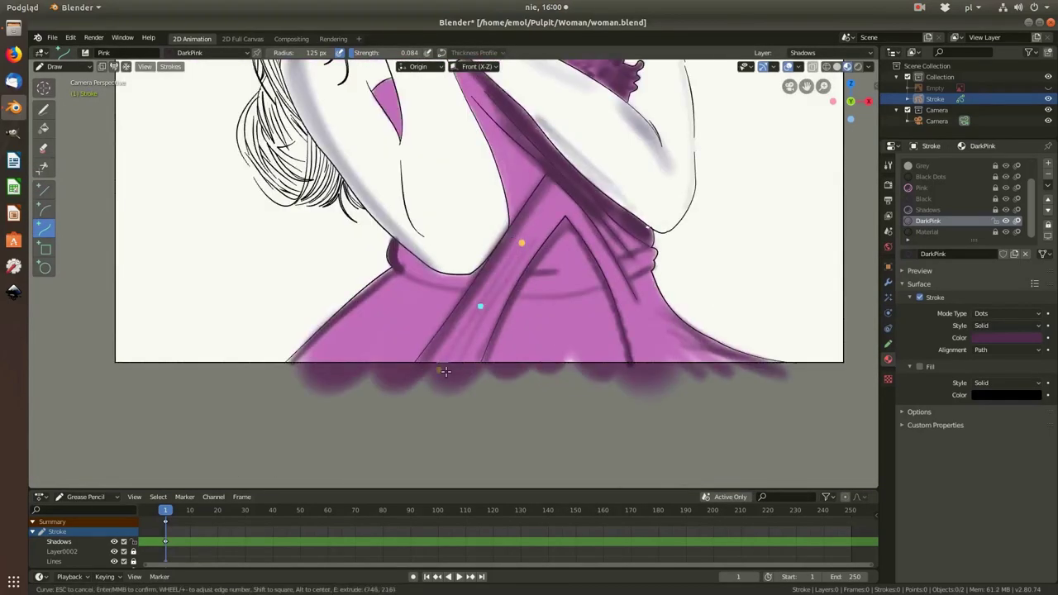
Step: Commit the remaining dress curves and shade the small triangle beside the arm darker pink
key(Return)
scroll(513, 323, up, 1)
scroll(584, 272, down, 2)
key(Return)
scroll(496, 315, down, 4)
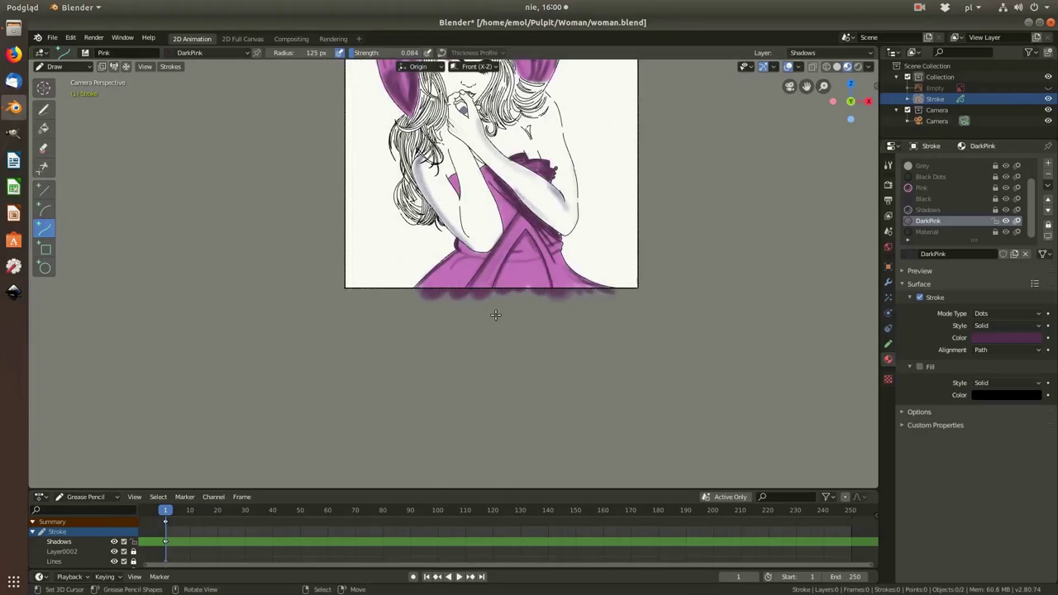
scroll(514, 304, up, 6)
mouse_move(331, 177)
mouse_down()
mouse_move(372, 265)
mouse_move(347, 232)
mouse_move(348, 182)
mouse_up()
Step: Draw a DarkPink curve along the hat's edge, reshaped to follow the brim
scroll(348, 182, down, 3)
scroll(525, 279, down, 3)
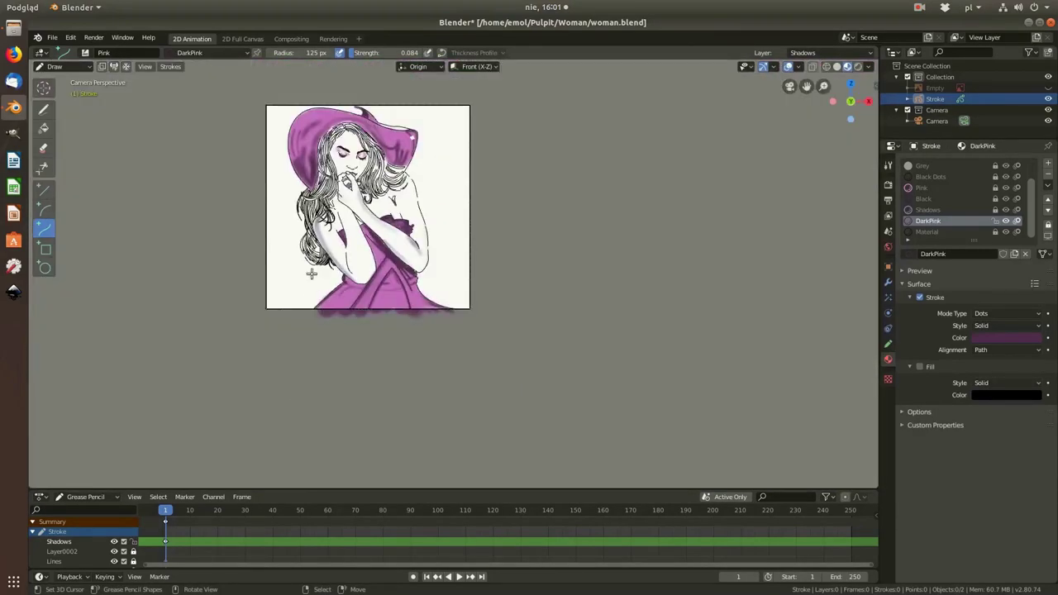
scroll(312, 274, up, 6)
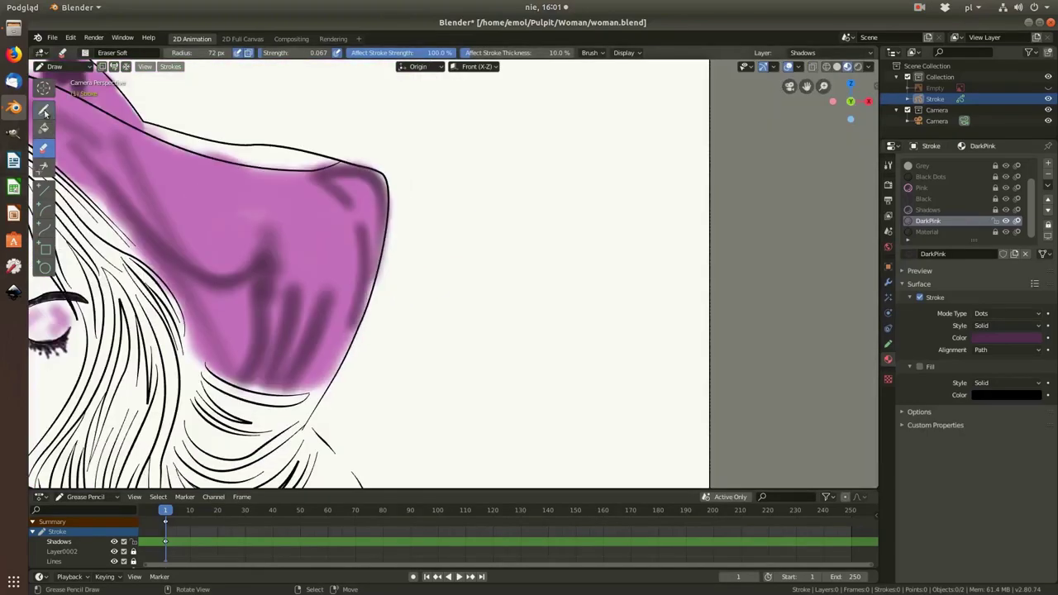
drag(320, 168, 382, 322)
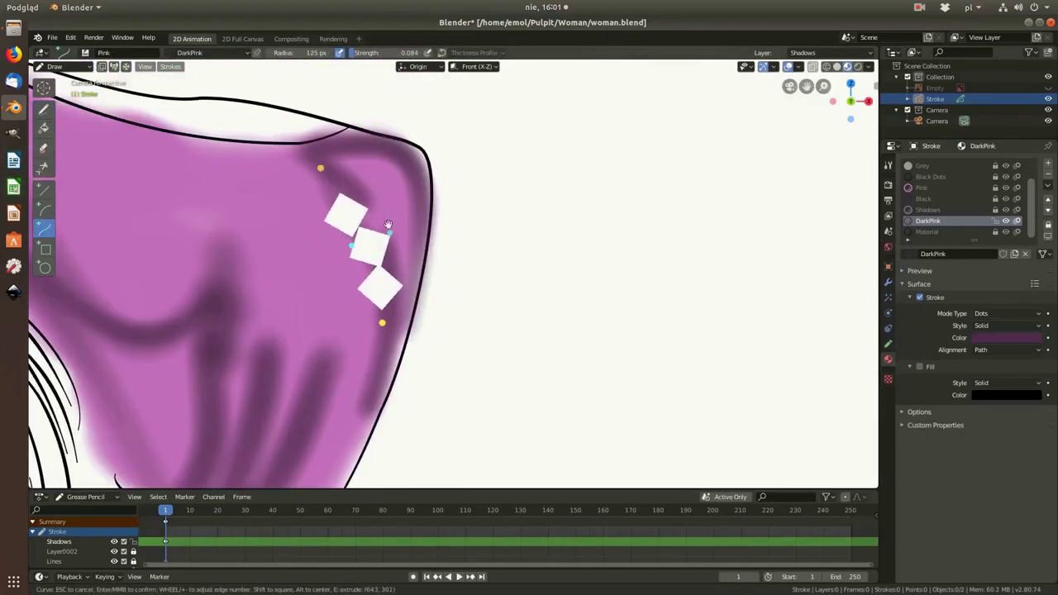
scroll(388, 224, up, 2)
drag(406, 113, 401, 118)
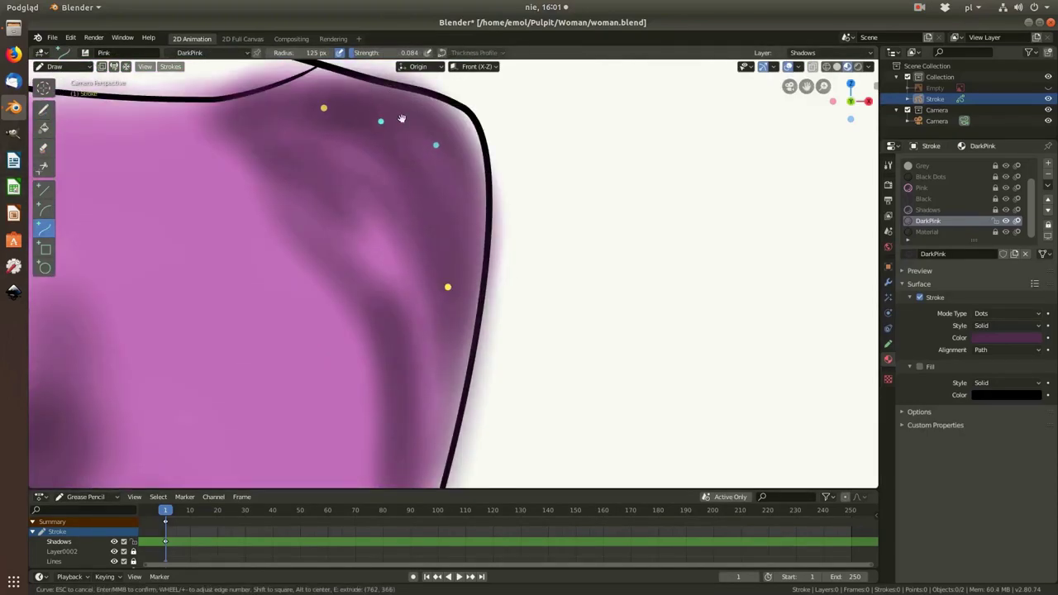
scroll(401, 118, down, 7)
scroll(318, 230, up, 3)
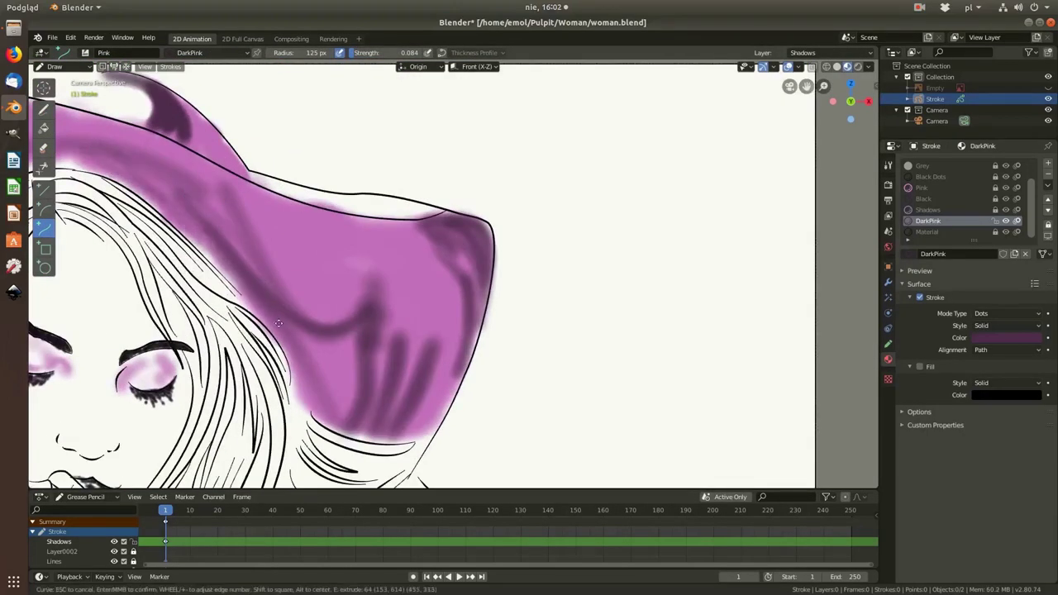
key(Return)
Step: Add another DarkPink shading curve on the hat
scroll(279, 322, down, 2)
drag(308, 285, 286, 463)
key(Return)
scroll(263, 329, down, 4)
scroll(329, 357, up, 4)
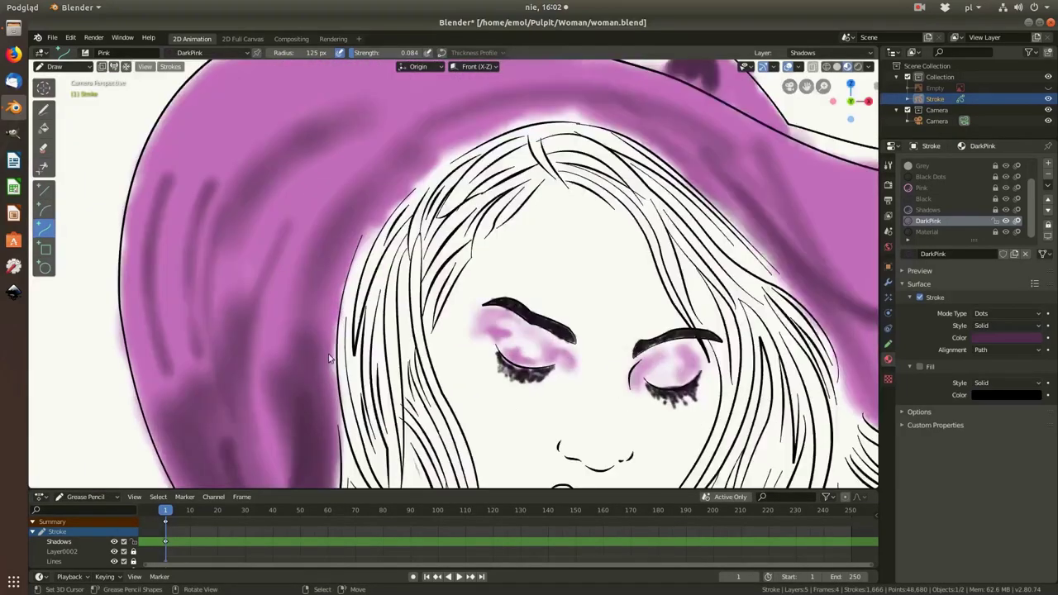
scroll(280, 394, up, 1)
scroll(224, 225, down, 1)
scroll(224, 226, down, 6)
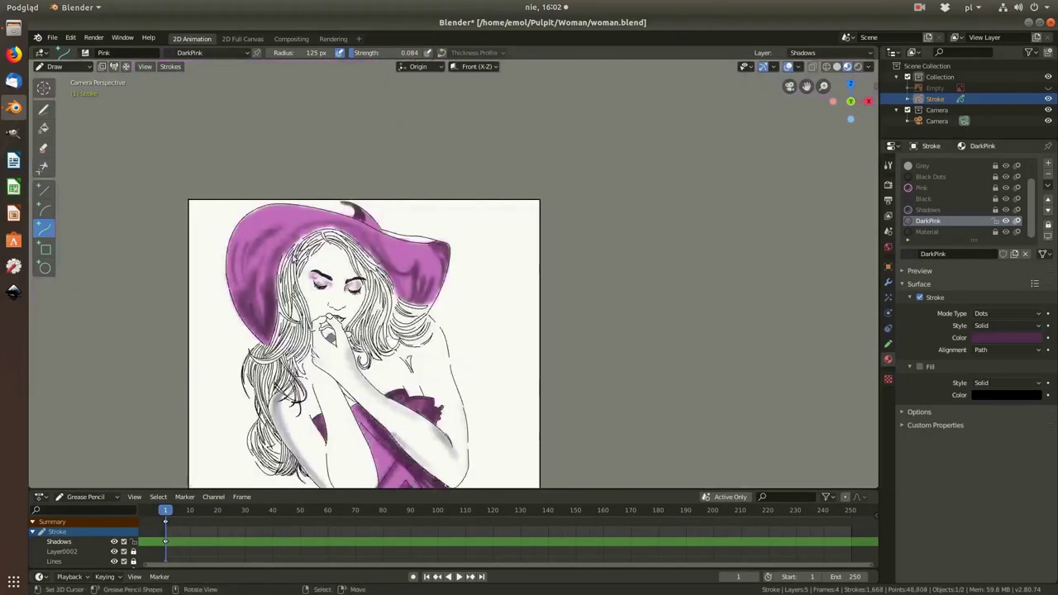
scroll(301, 231, up, 7)
Step: Draw curves across the brim above the hair, bent to follow its underside
drag(207, 320, 472, 236)
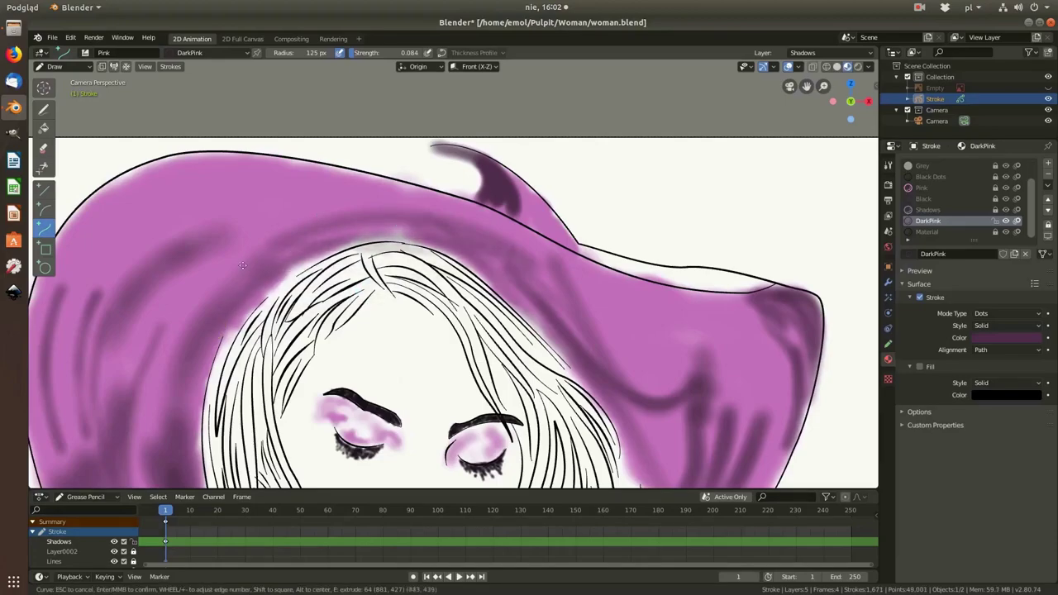
scroll(242, 265, down, 6)
scroll(158, 274, up, 6)
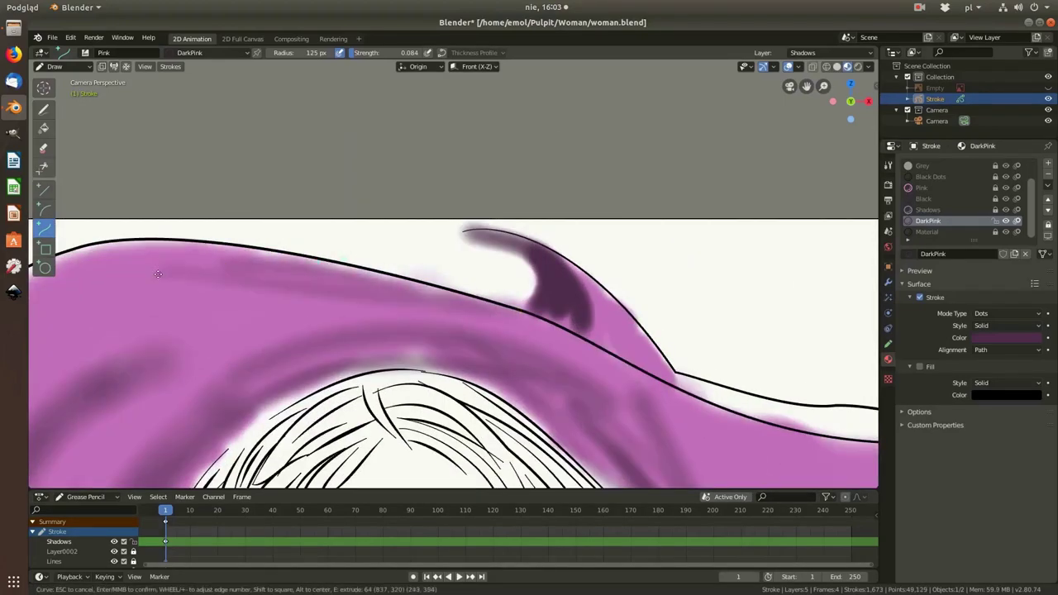
scroll(376, 305, down, 1)
drag(211, 411, 389, 331)
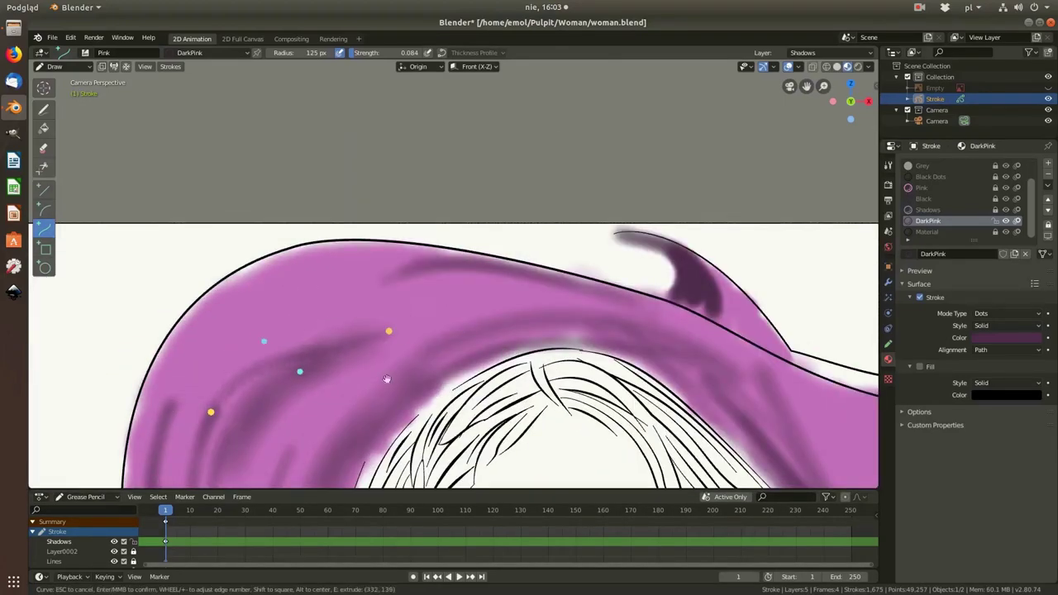
drag(387, 378, 315, 401)
scroll(357, 303, down, 6)
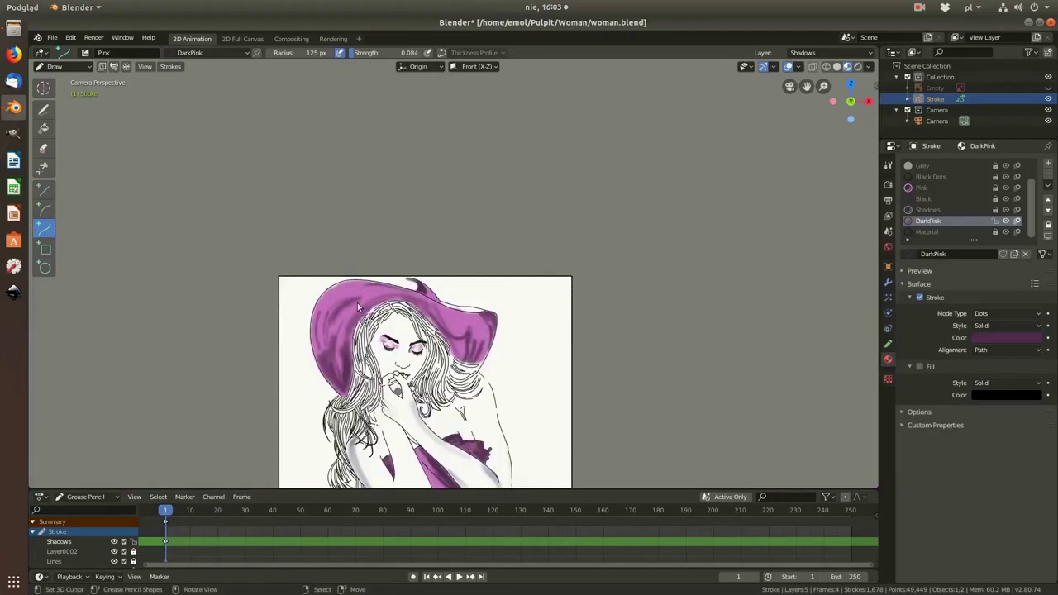
scroll(357, 302, up, 6)
scroll(276, 300, down, 6)
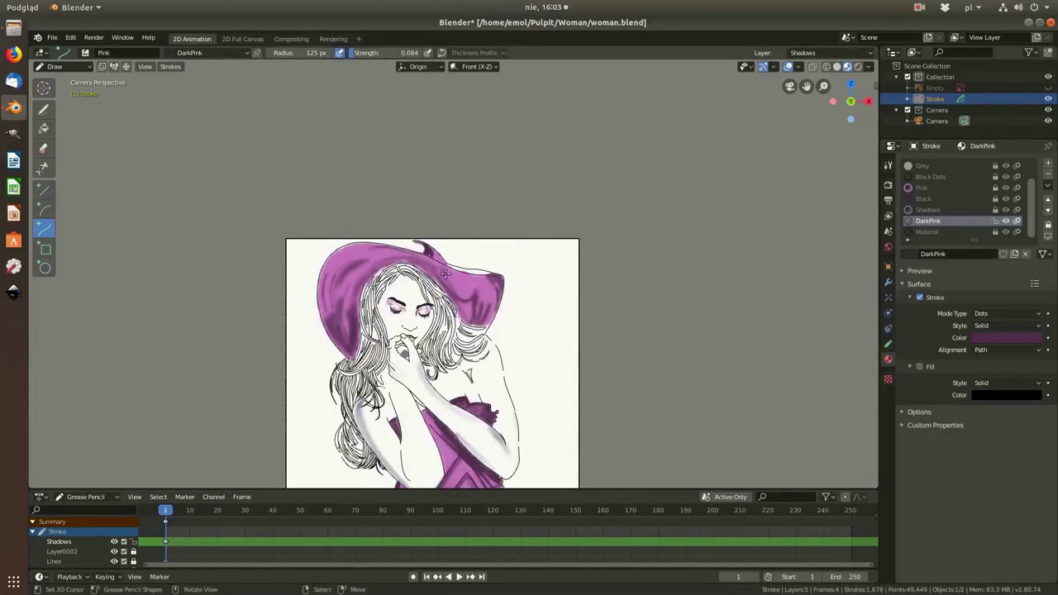
Step: Show the layer list and add short grey shadow strokes near the arm
click(888, 342)
scroll(397, 331, down, 2)
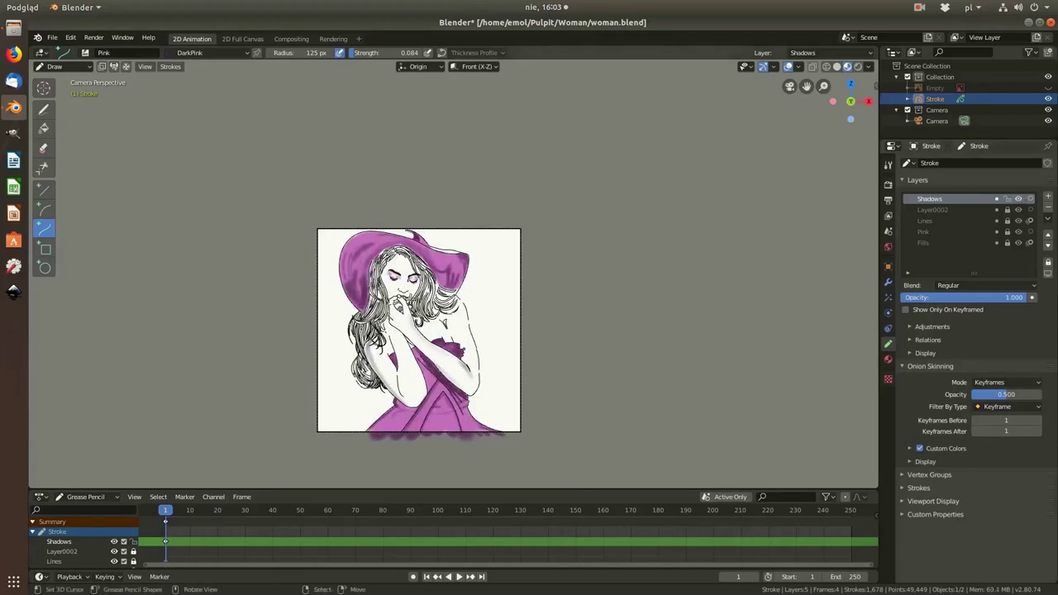
scroll(397, 367, up, 5)
scroll(387, 328, up, 5)
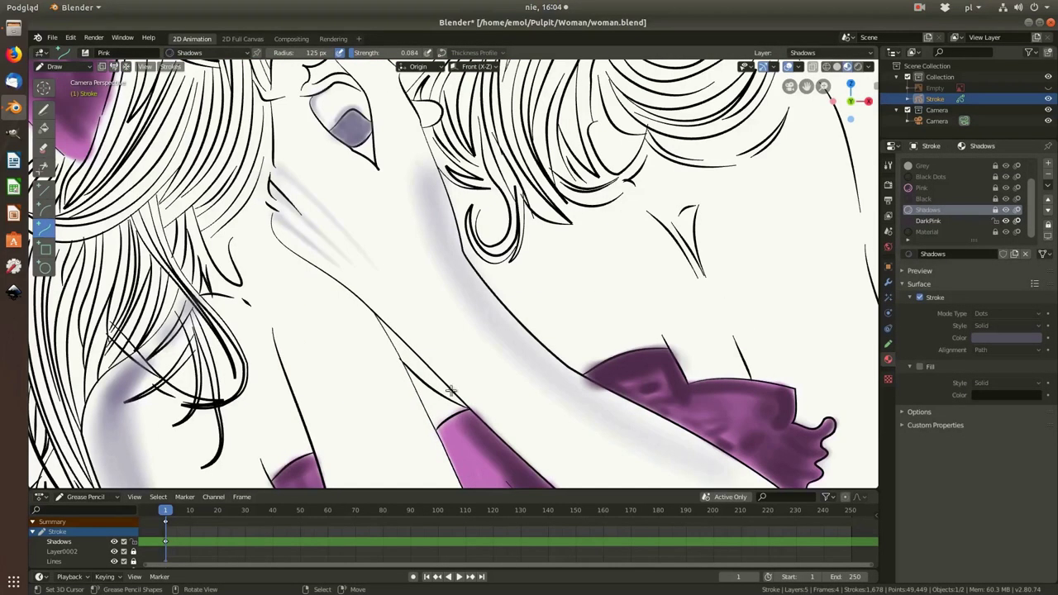
drag(400, 340, 410, 355)
drag(438, 405, 446, 416)
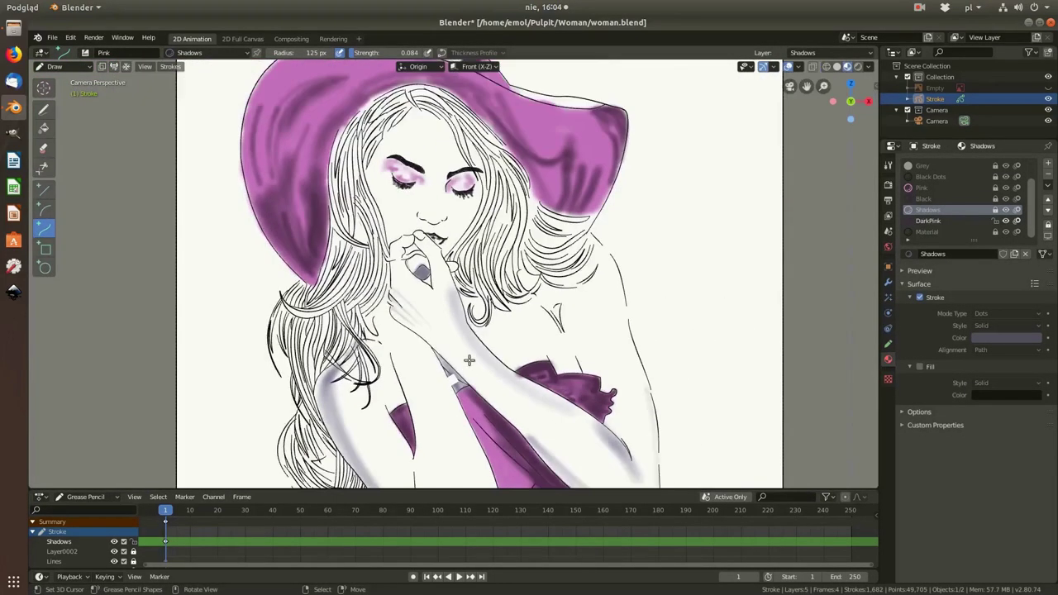
scroll(446, 416, down, 5)
scroll(504, 323, up, 7)
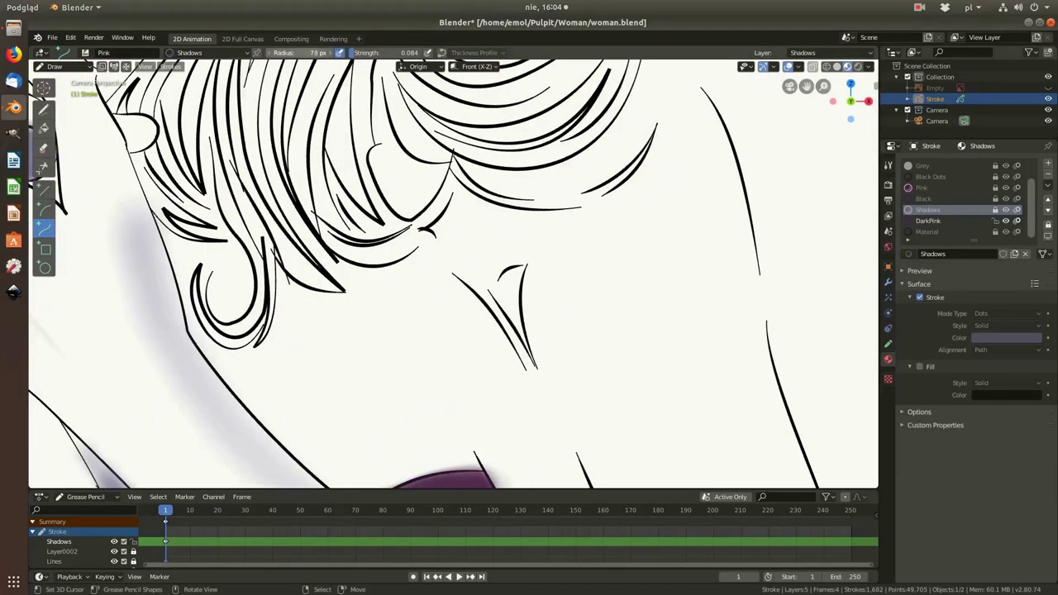
Step: Draw grey shadow curves along the shoulder and confirm each one
drag(522, 394, 447, 275)
drag(529, 273, 579, 447)
scroll(562, 255, down, 5)
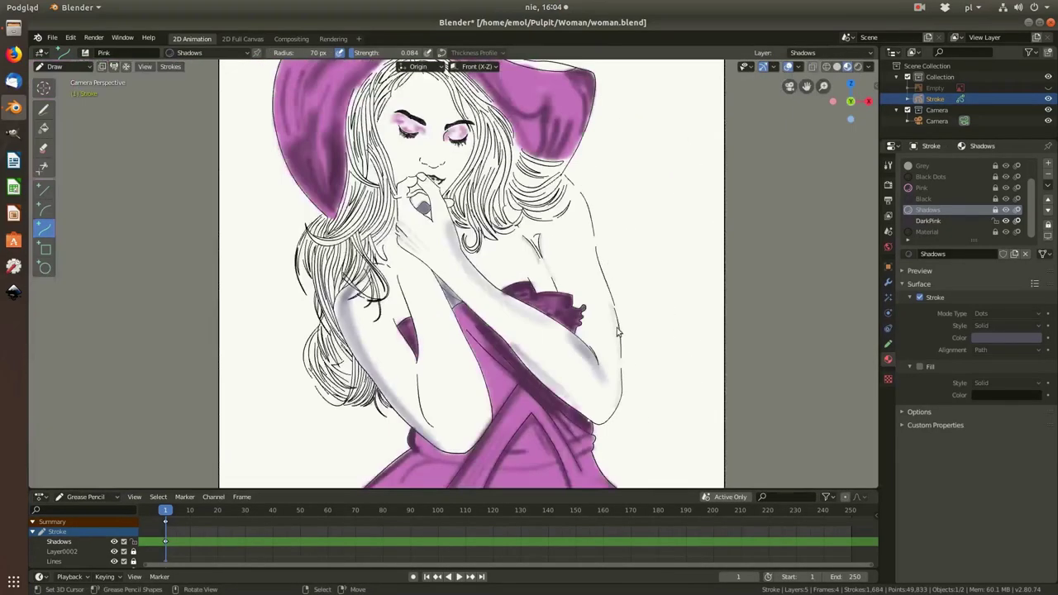
scroll(523, 136, up, 4)
key(Return)
scroll(579, 174, down, 5)
scroll(530, 222, up, 5)
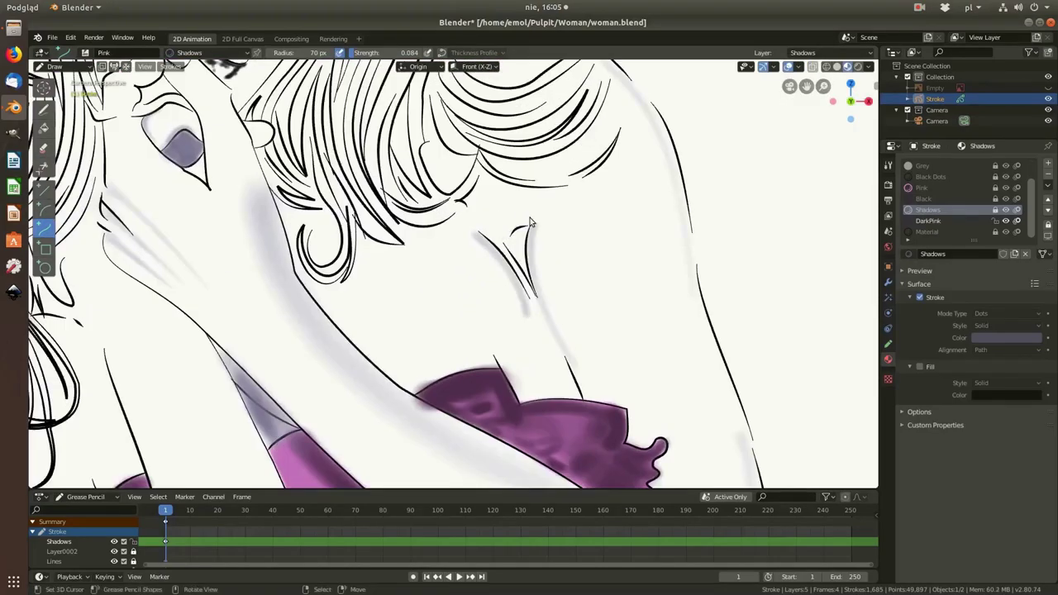
key(Return)
scroll(566, 234, down, 5)
scroll(452, 233, up, 5)
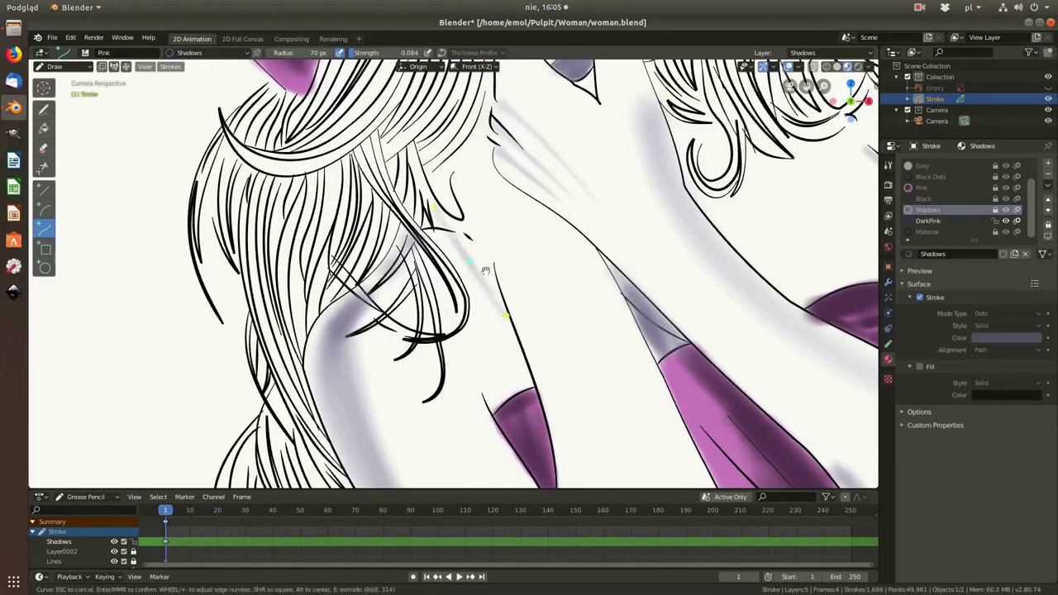
key(Return)
scroll(486, 272, down, 5)
scroll(471, 304, up, 5)
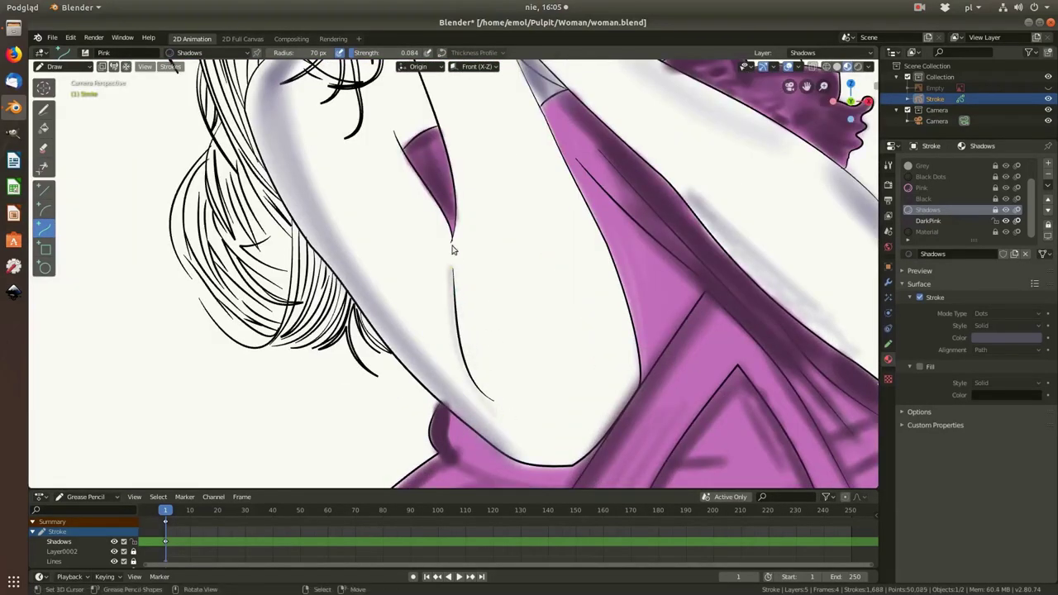
Step: Draw a grey shadow curve running from the hair toward the hand
scroll(533, 377, down, 5)
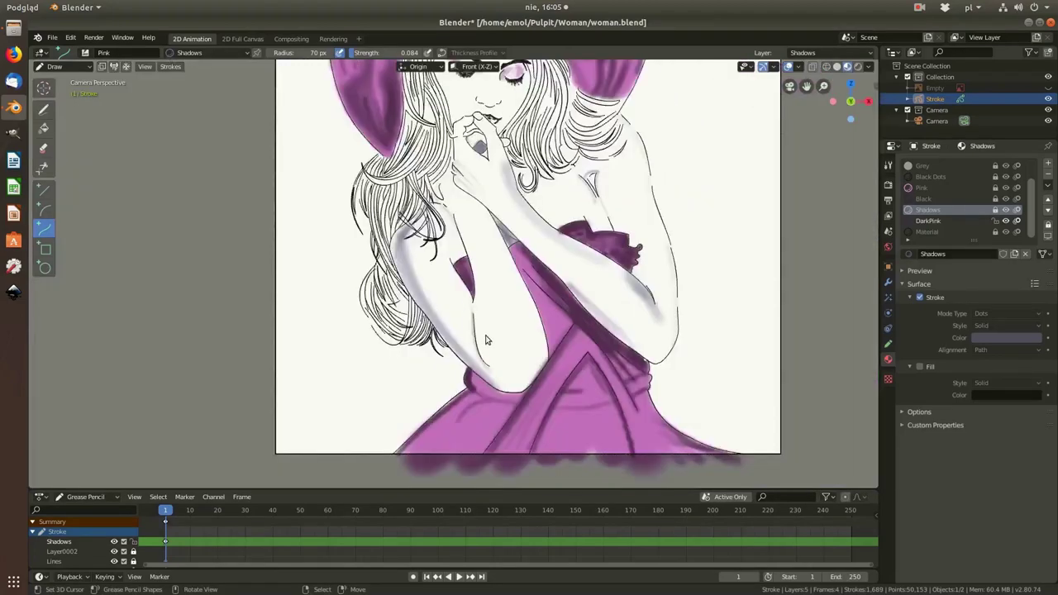
scroll(463, 207, up, 2)
scroll(399, 105, up, 3)
drag(400, 106, 453, 349)
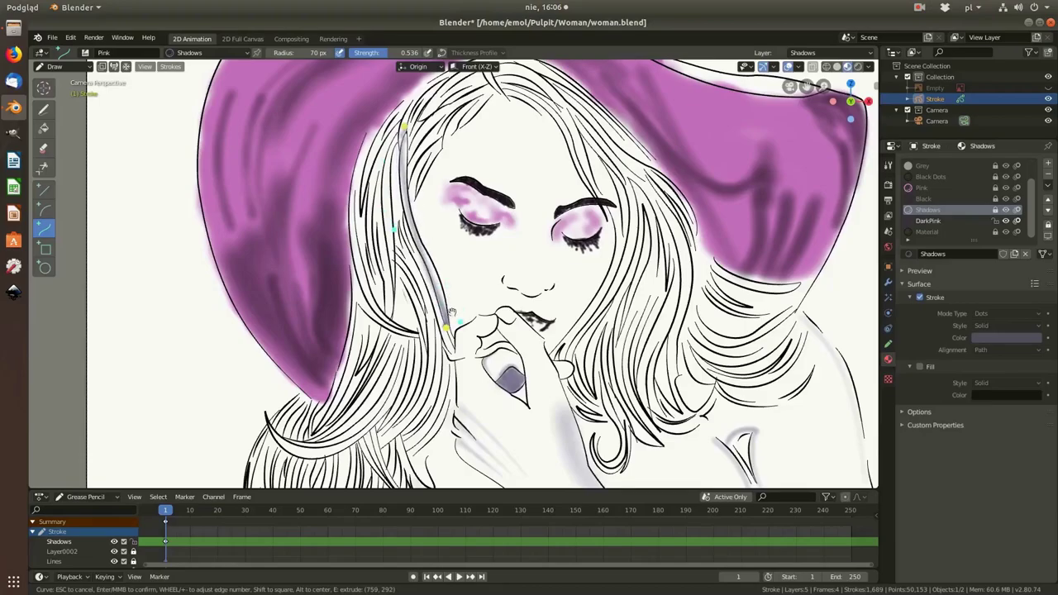
key(Return)
scroll(463, 289, up, 4)
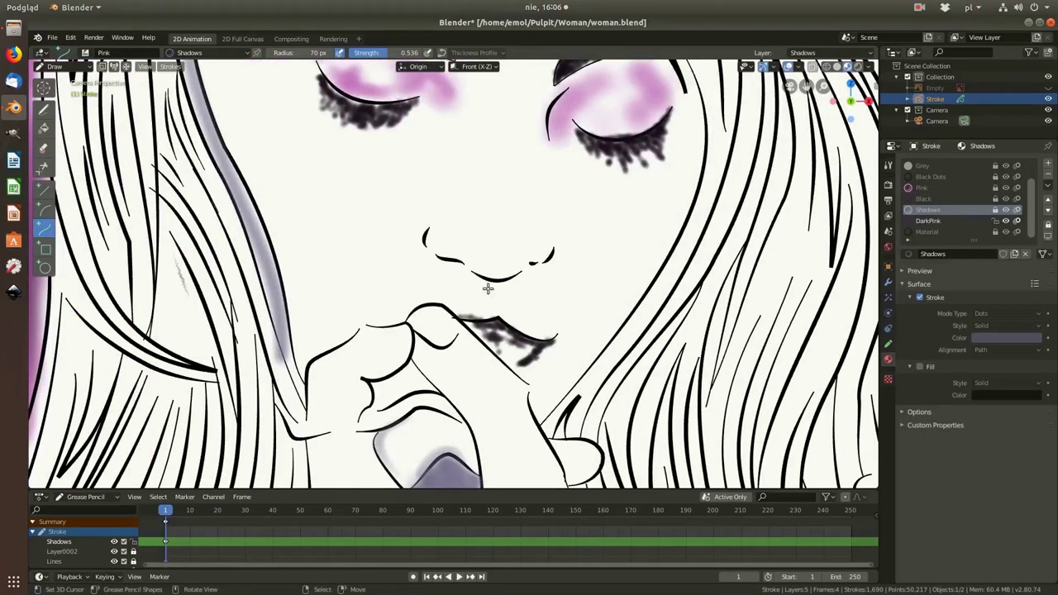
Step: Enlarge the brush radius to 89 px
key(f)
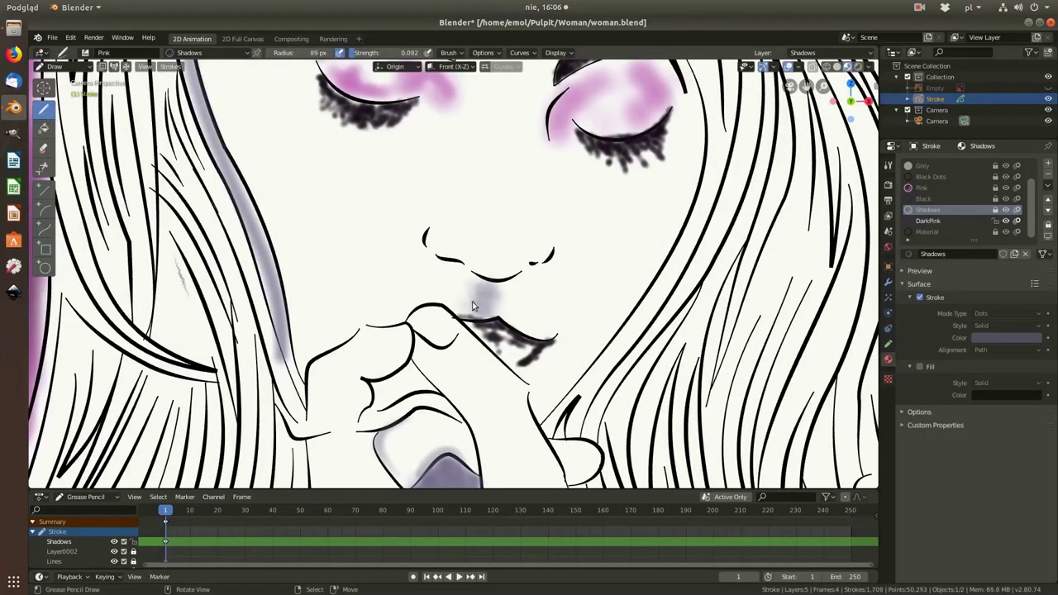
scroll(473, 306, down, 5)
scroll(453, 331, up, 2)
scroll(453, 356, up, 5)
scroll(376, 219, down, 3)
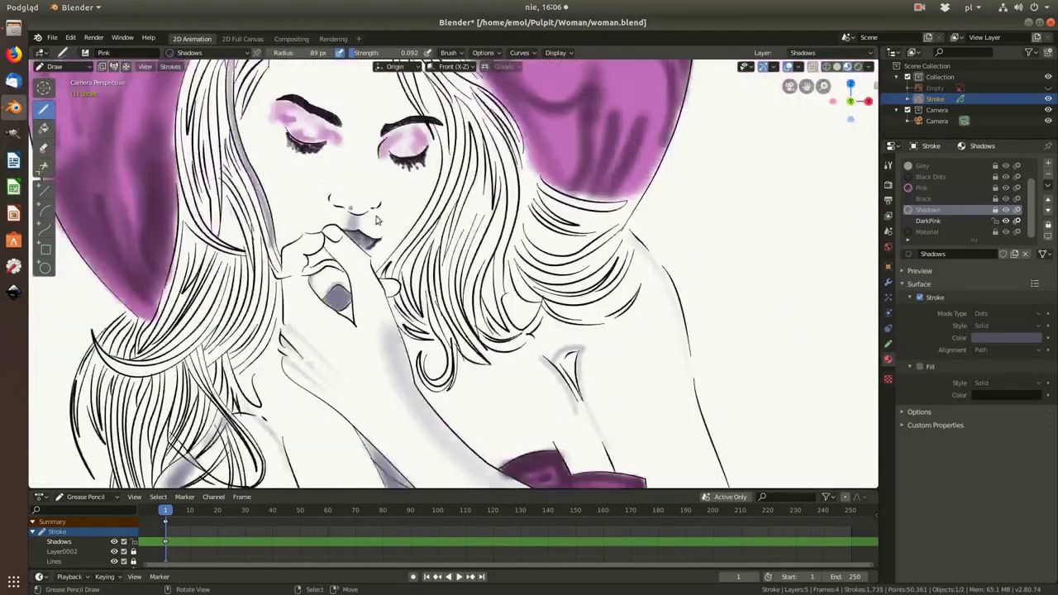
scroll(376, 219, down, 3)
scroll(402, 189, up, 7)
Step: Draw Shadows-material curves along the hair strand beside the face
click(44, 229)
mouse_move(331, 175)
mouse_down()
mouse_move(466, 287)
mouse_move(420, 203)
mouse_up()
key(Return)
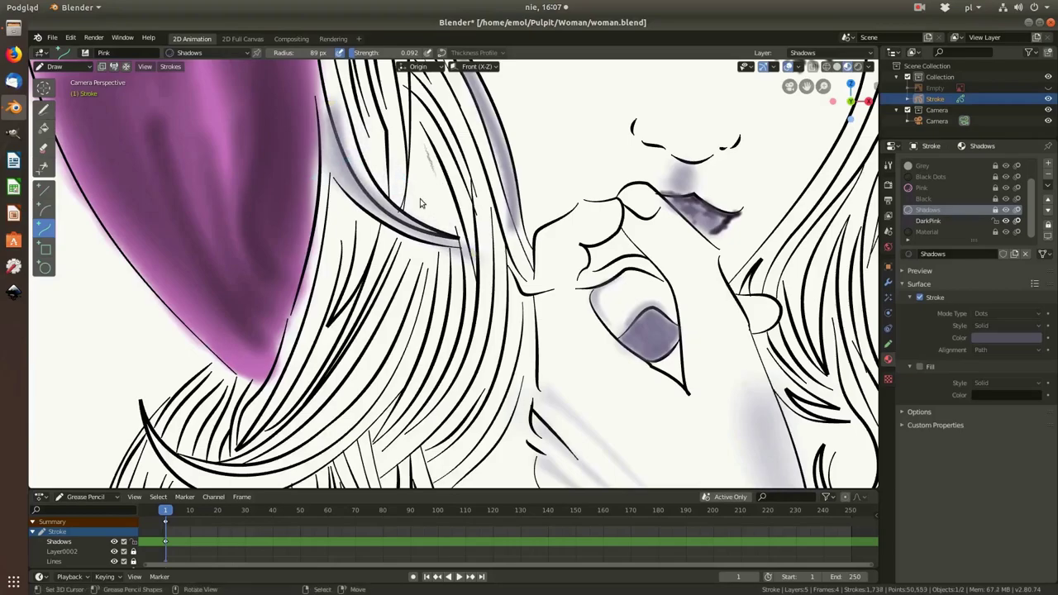
drag(319, 101, 471, 248)
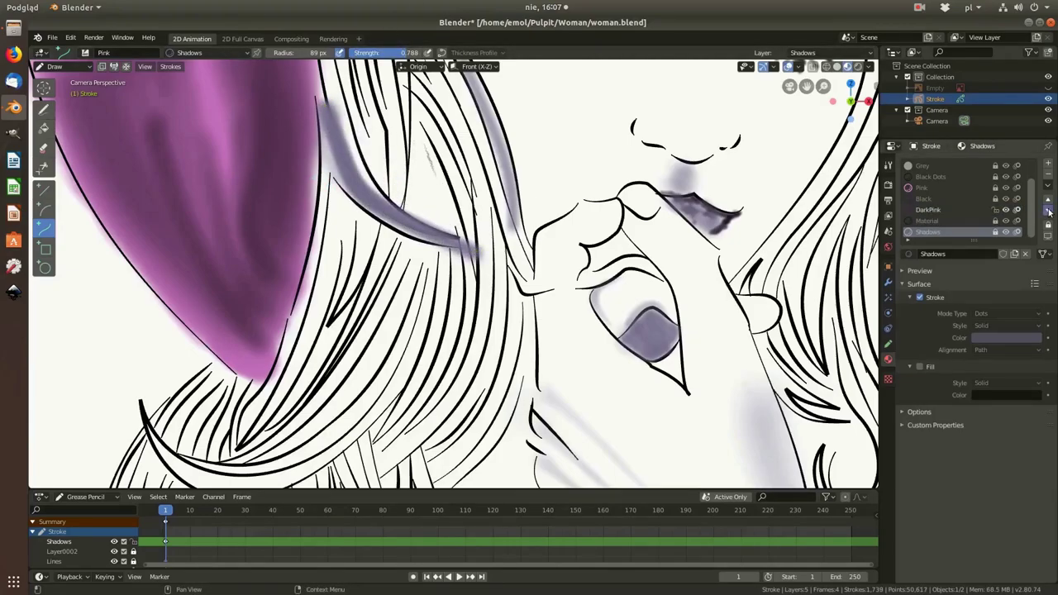
Step: Move the Shadows layer below the Lines layer in the layer list
click(889, 345)
click(1048, 248)
scroll(453, 273, down, 5)
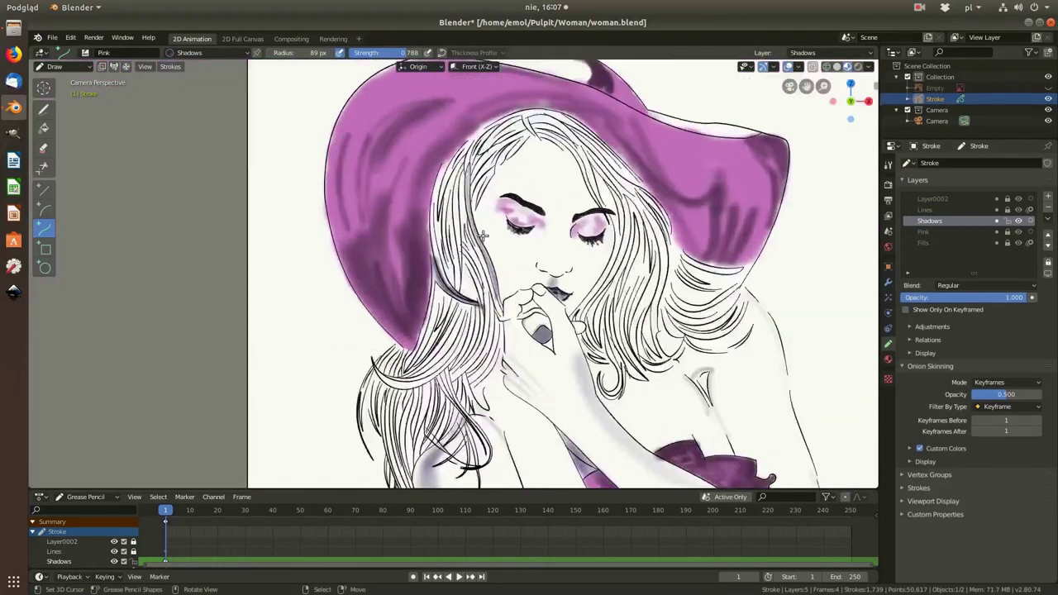
scroll(466, 223, up, 4)
scroll(465, 223, down, 4)
scroll(356, 314, up, 4)
Step: Draw grey shadow curves on the lower hair and a bent curve beside the face
drag(452, 210, 353, 330)
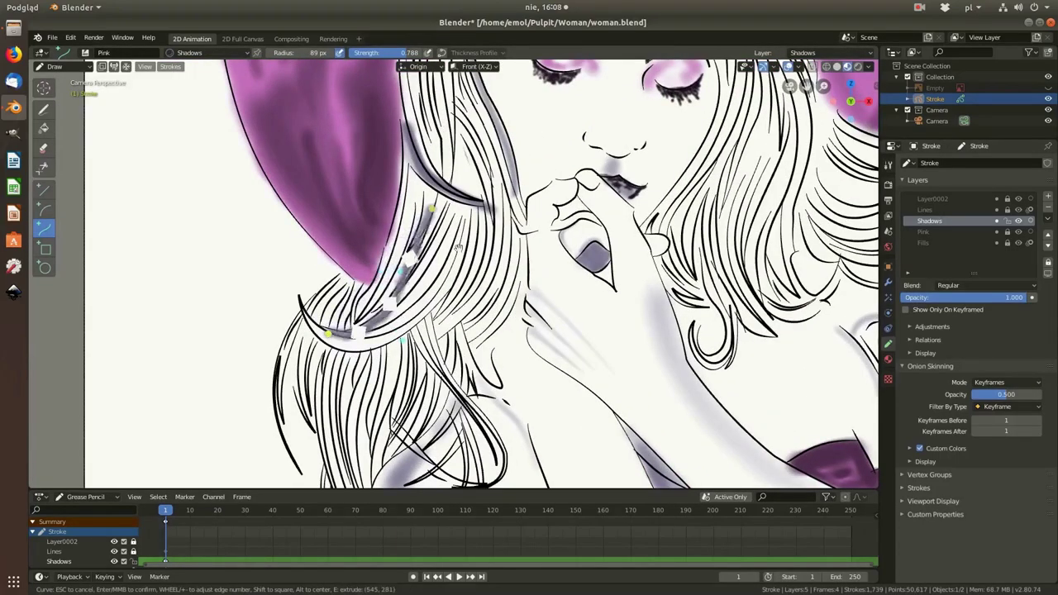
scroll(445, 279, down, 4)
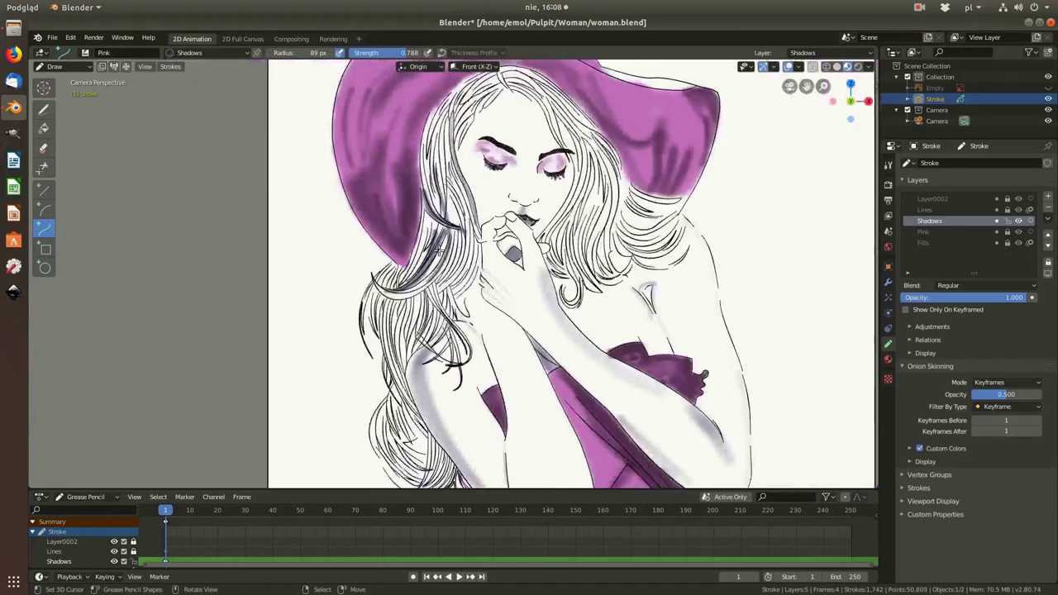
scroll(372, 330, up, 4)
drag(343, 268, 395, 432)
key(Return)
scroll(496, 273, down, 4)
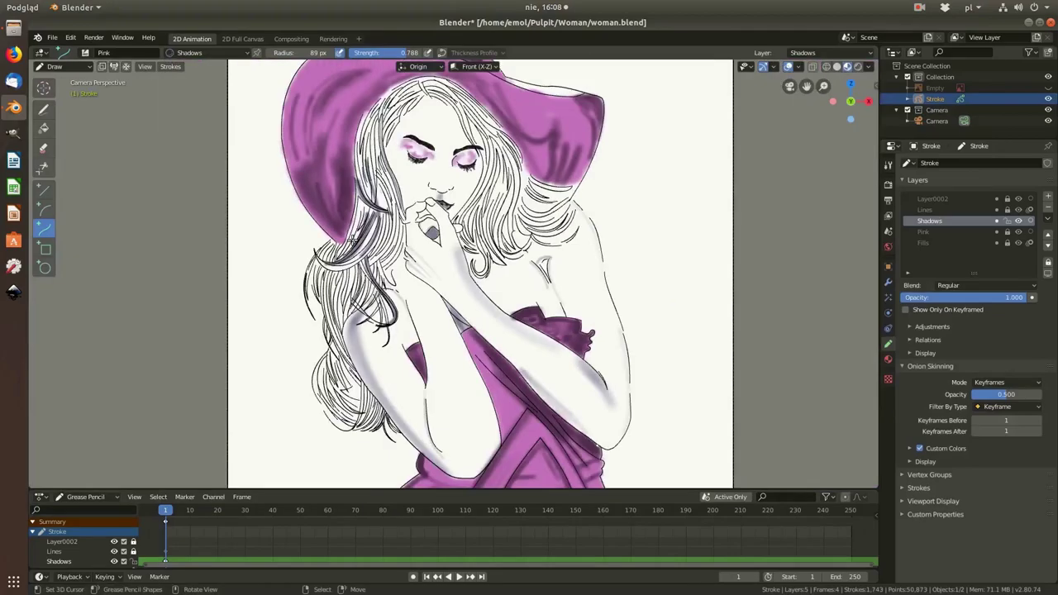
scroll(463, 231, up, 4)
drag(386, 107, 385, 322)
drag(400, 199, 348, 153)
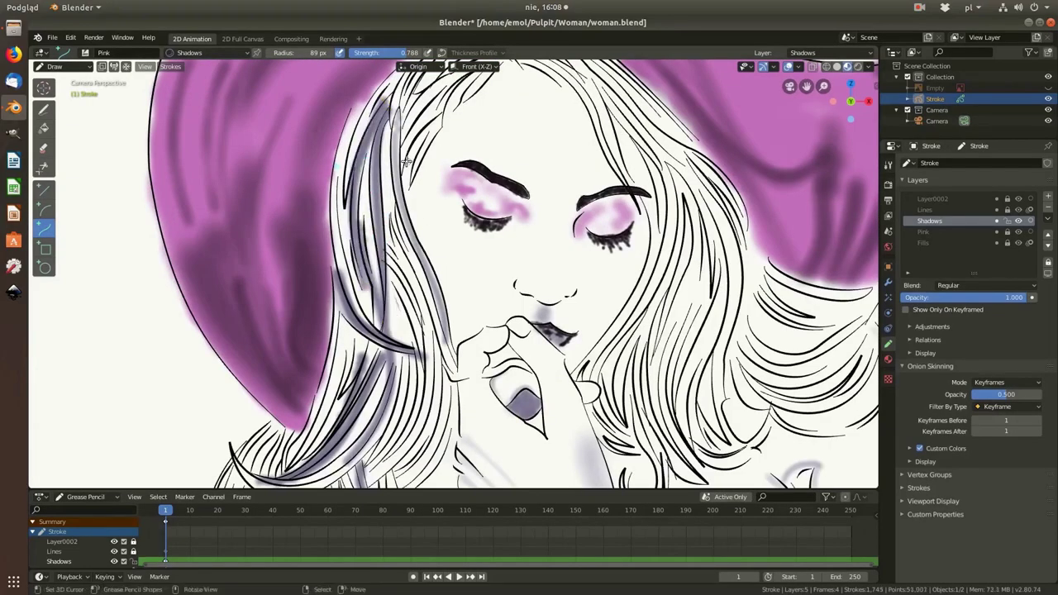
key(Return)
Step: Add a shadow curve along the hair and another under the hat brim
scroll(349, 153, down, 2)
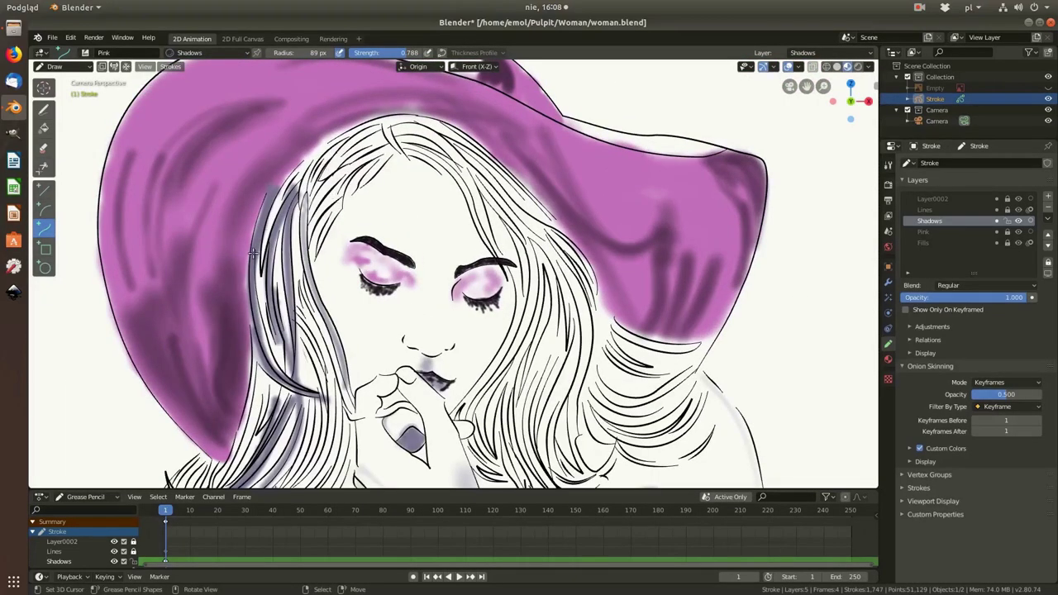
scroll(254, 252, down, 2)
drag(254, 252, 246, 373)
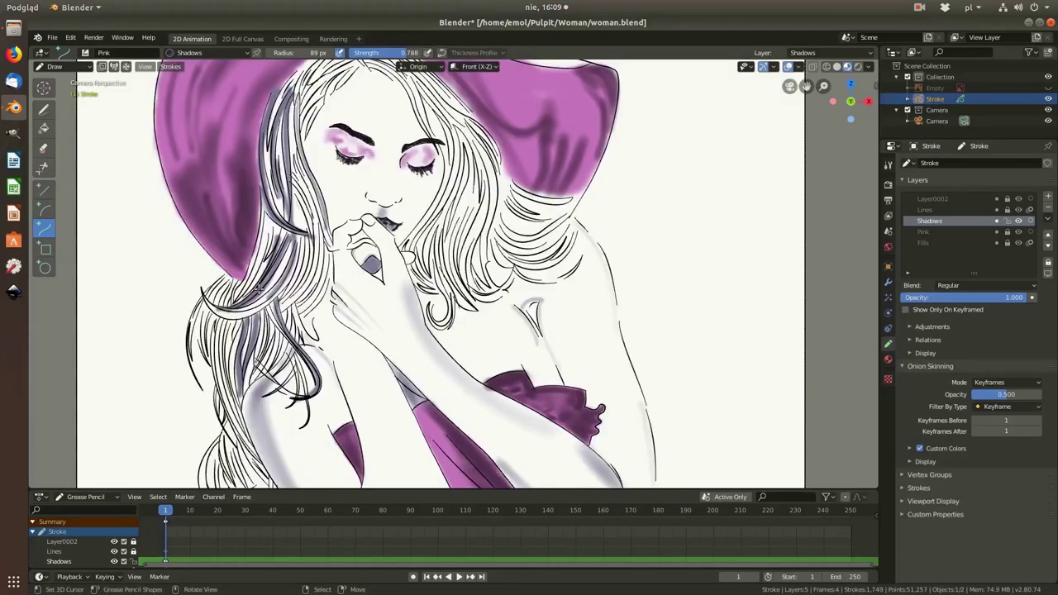
scroll(248, 305, up, 2)
scroll(240, 281, down, 1)
key(Return)
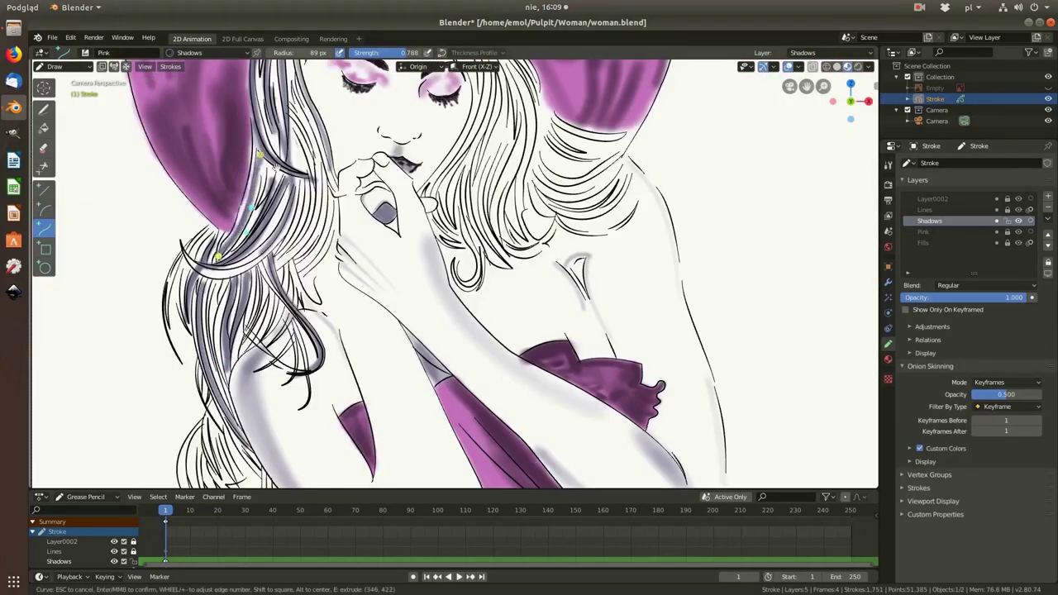
scroll(455, 273, down, 2)
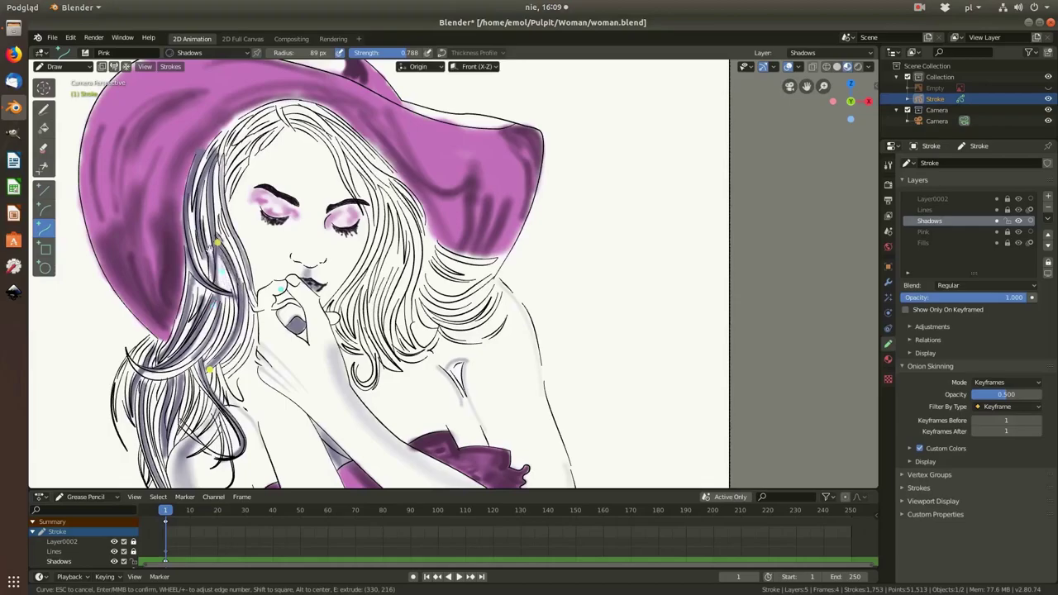
scroll(273, 248, down, 3)
scroll(273, 248, up, 5)
drag(258, 181, 424, 271)
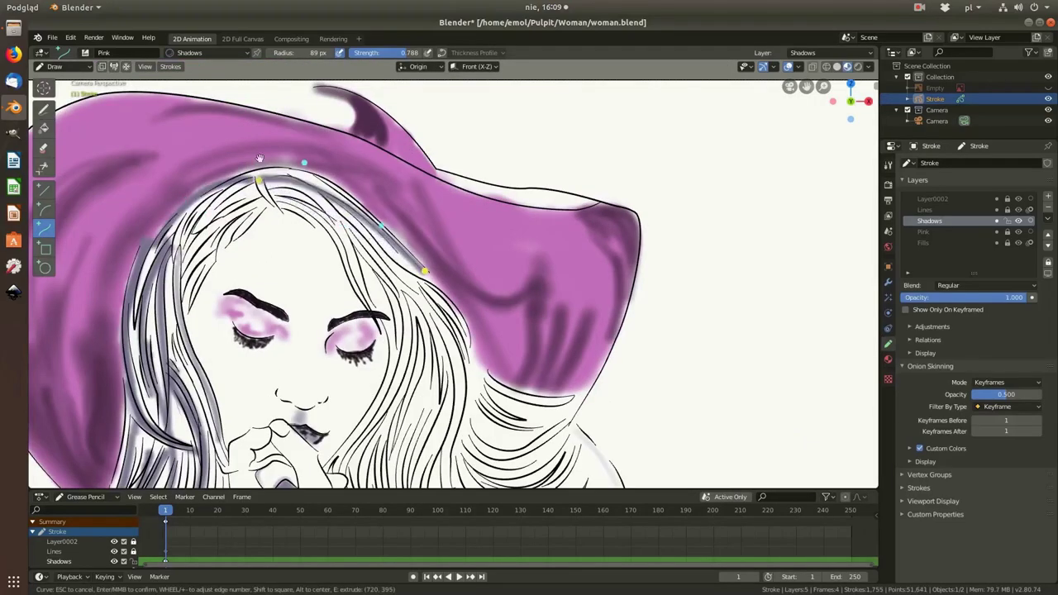
key(Return)
Step: Draw two more shadow curves following the hair from the hat toward the chin
scroll(298, 248, down, 2)
scroll(321, 324, down, 1)
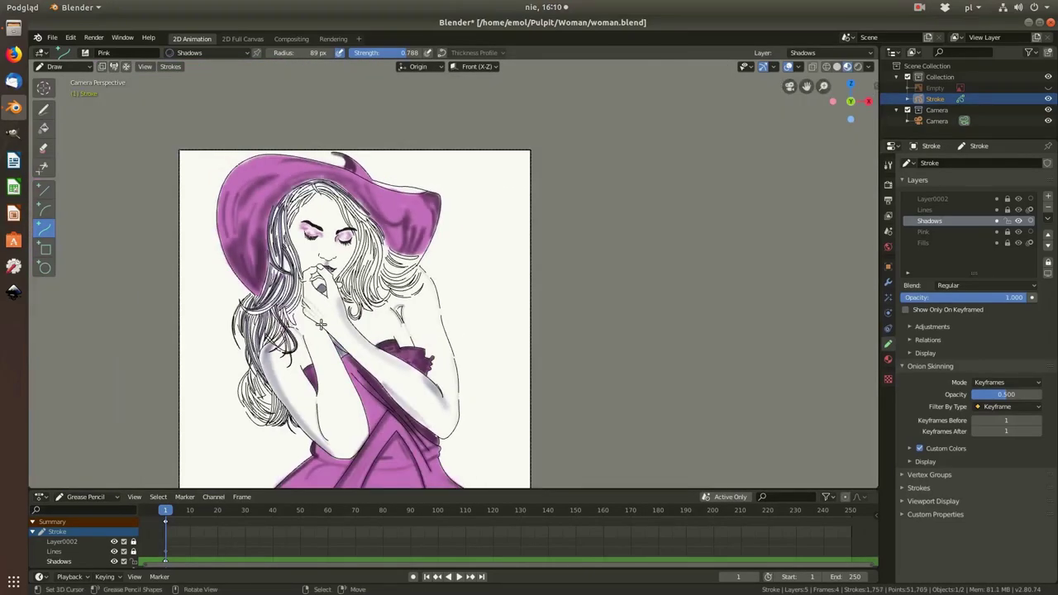
scroll(321, 324, up, 8)
scroll(357, 232, down, 3)
drag(298, 122, 296, 347)
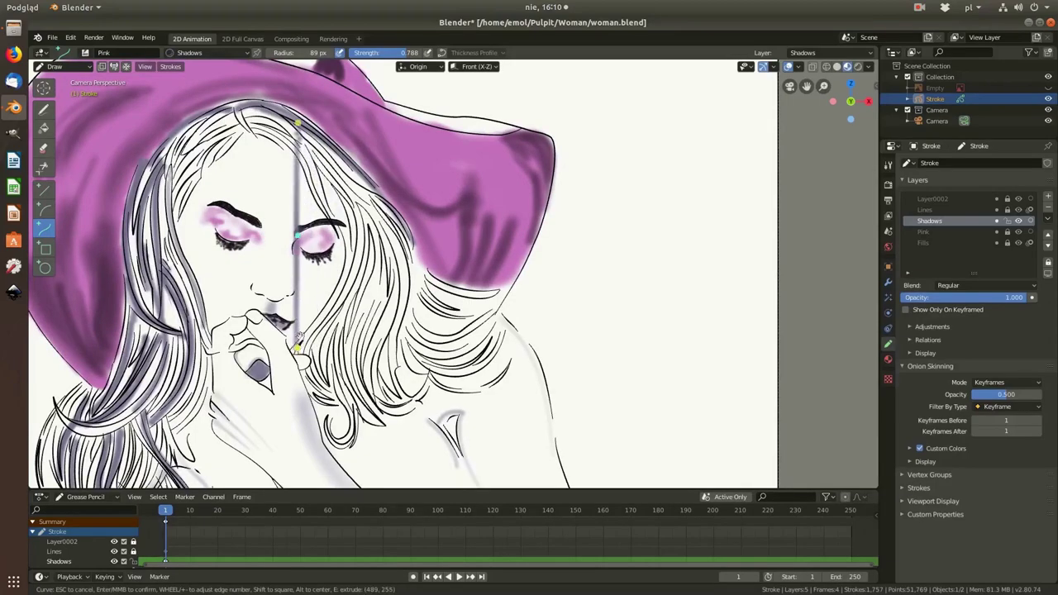
drag(444, 256, 325, 178)
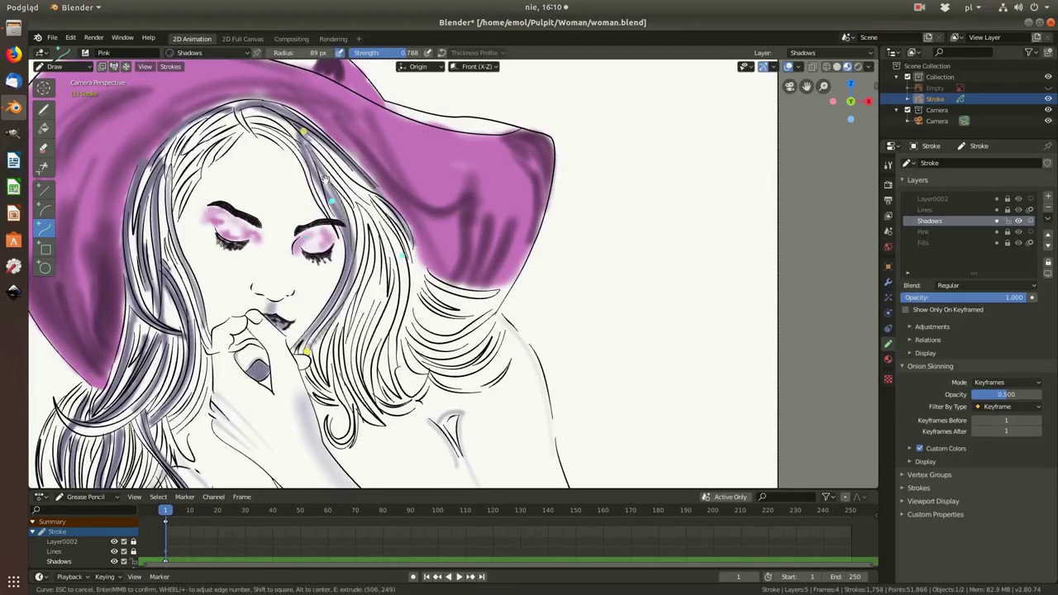
key(Return)
key(Home)
scroll(347, 240, up, 6)
drag(372, 217, 528, 360)
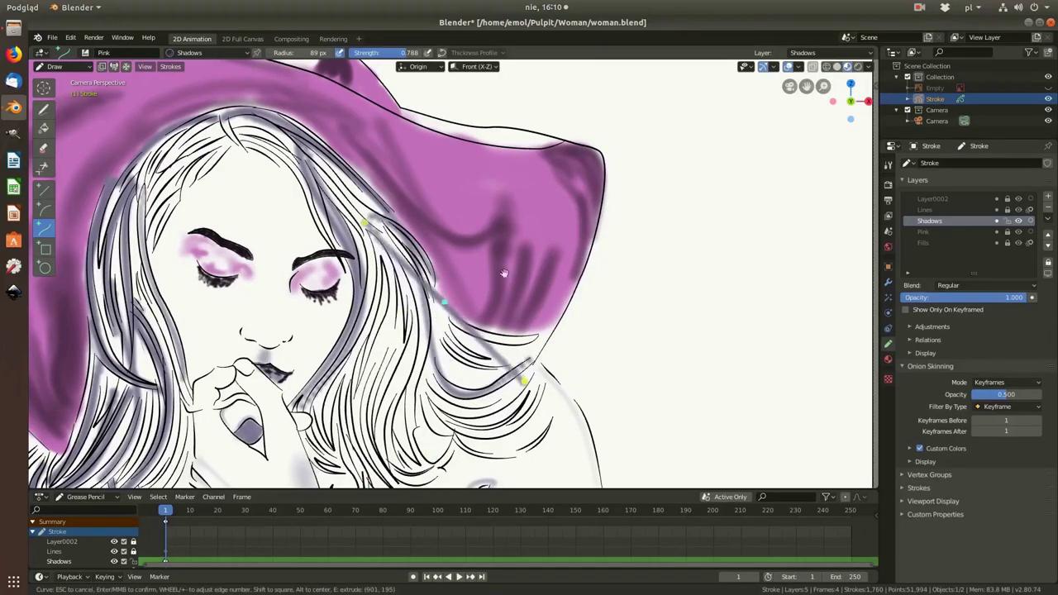
key(Return)
key(Home)
scroll(428, 374, up, 3)
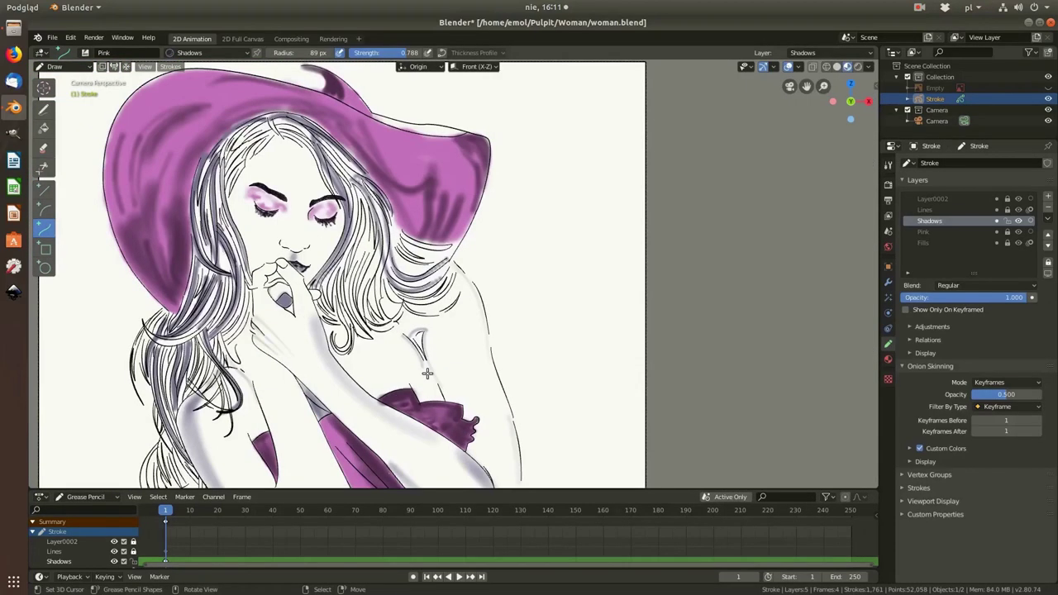
Step: Save the drawing file and hide the Empty object in the outliner
click(52, 38)
click(66, 106)
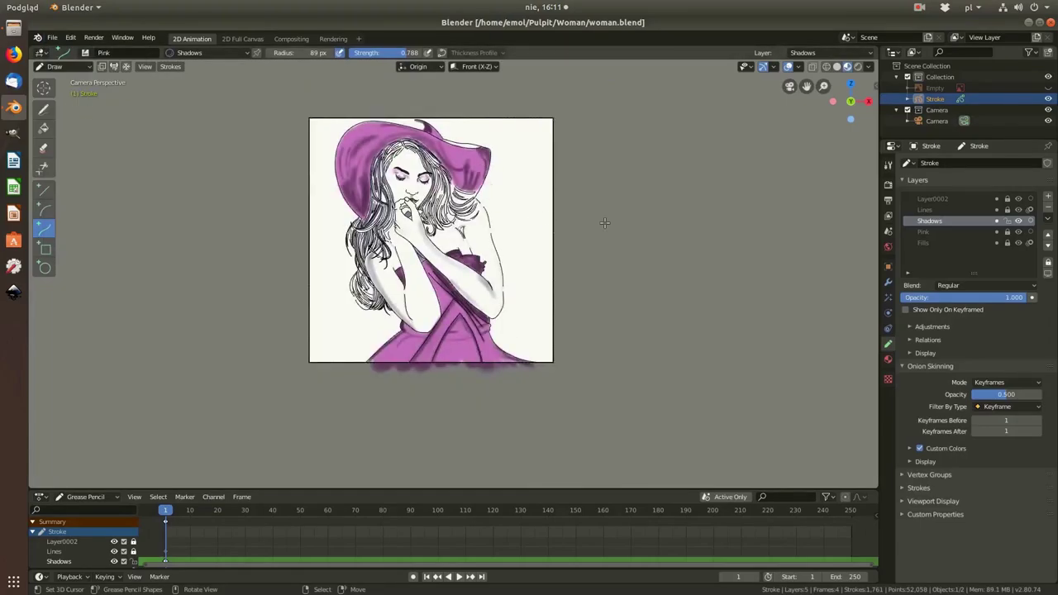
click(1049, 88)
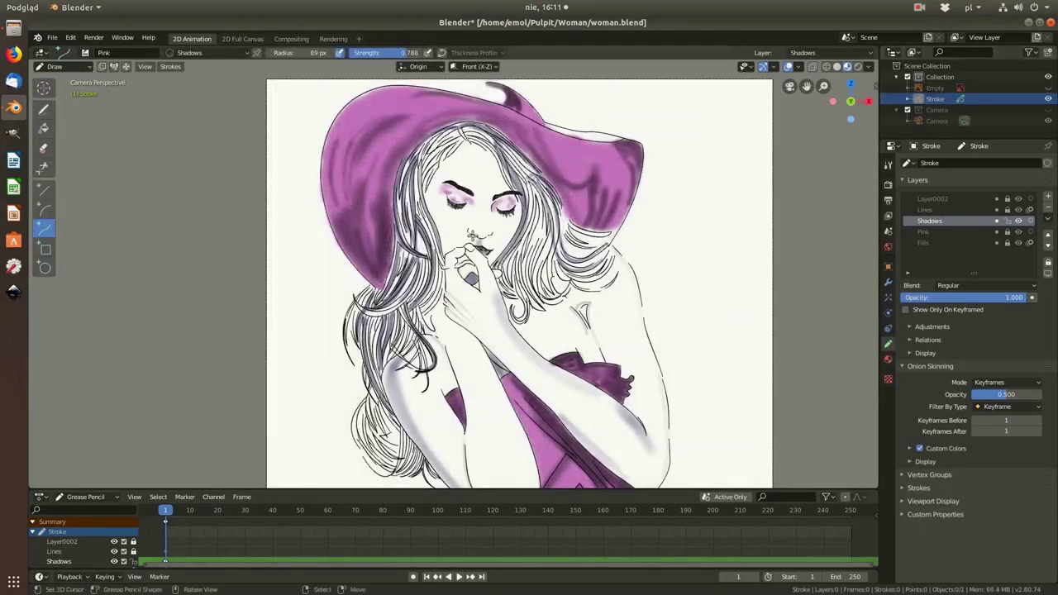
scroll(567, 243, down, 2)
scroll(575, 281, up, 5)
scroll(595, 314, down, 5)
Step: Add a new empty material slot after Shadows in the material list
click(888, 360)
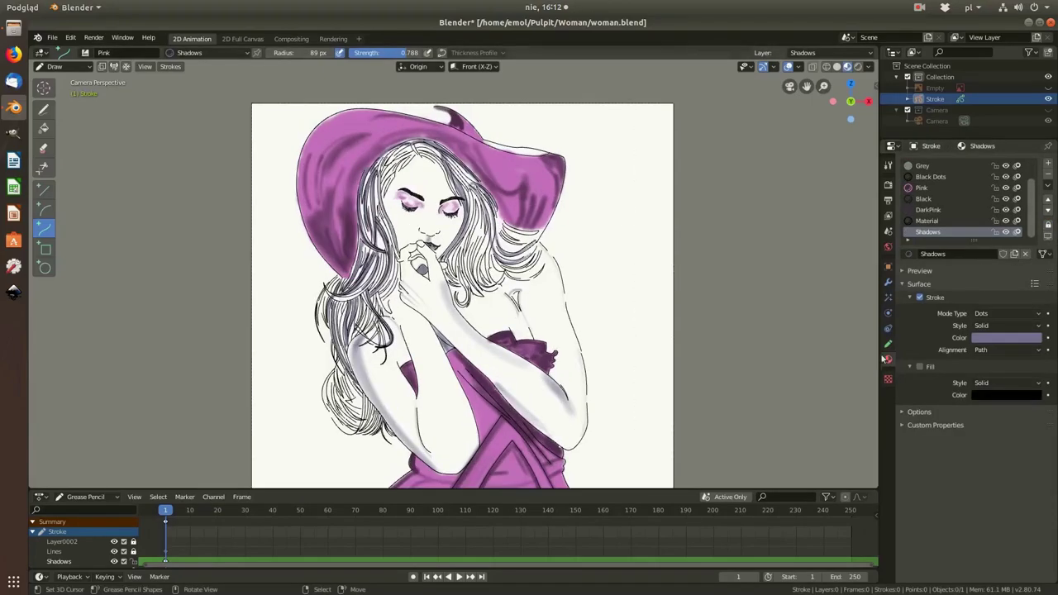
middle_drag(695, 215, 732, 227)
scroll(745, 240, up, 4)
key(KP_0)
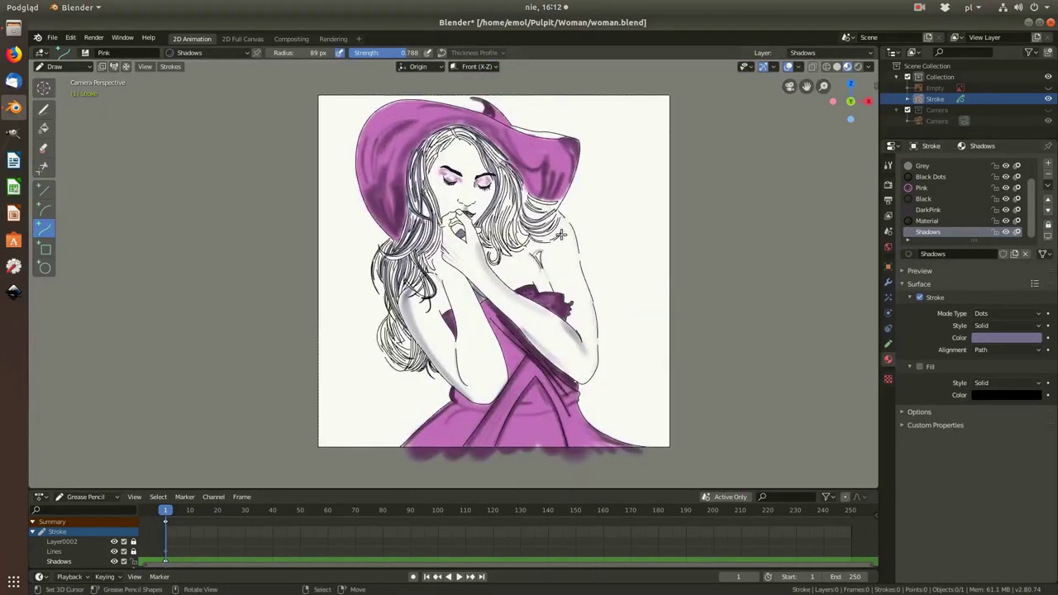
scroll(951, 207, down, 1)
click(932, 233)
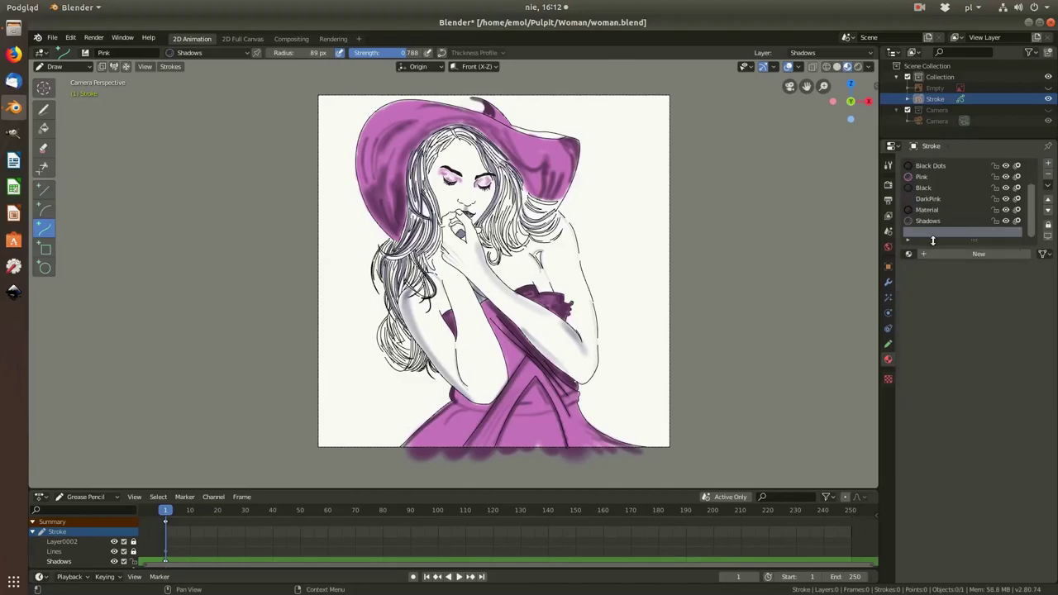
Step: Create the new Shadows2 material in the empty slot with stroke mode type Dots
click(979, 254)
click(909, 254)
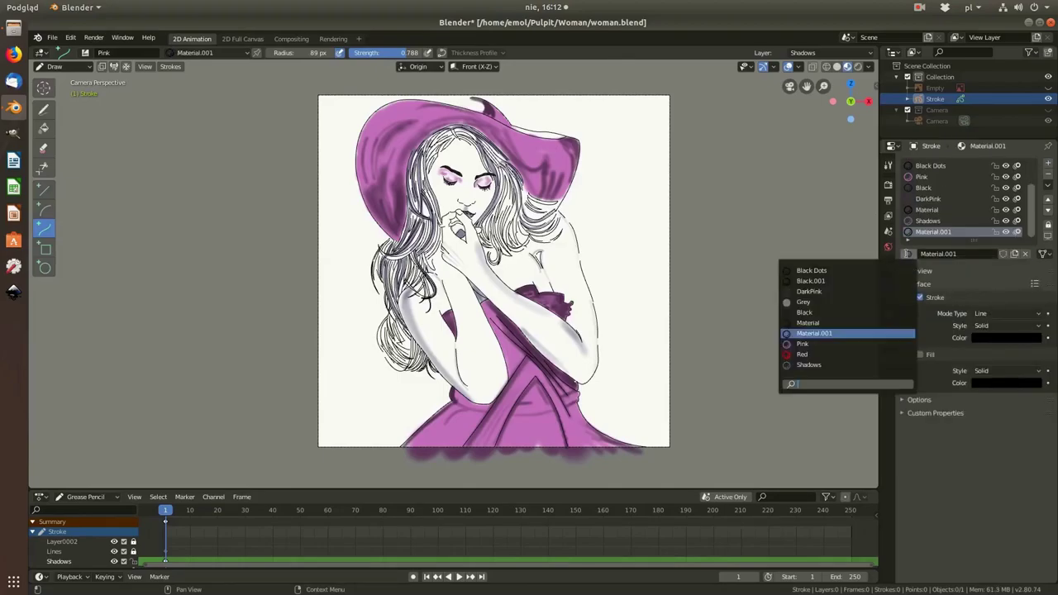
click(1007, 313)
click(992, 328)
key(Escape)
scroll(513, 241, up, 2)
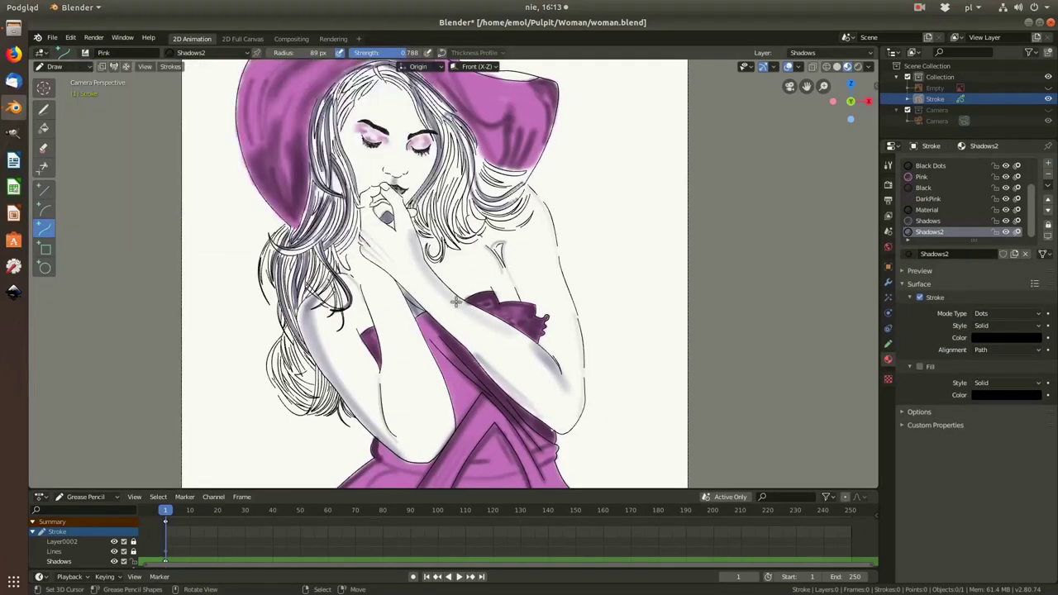
Step: Make Shadows2 the active material and lower the brush strength to 0.099
click(889, 164)
click(889, 344)
click(889, 359)
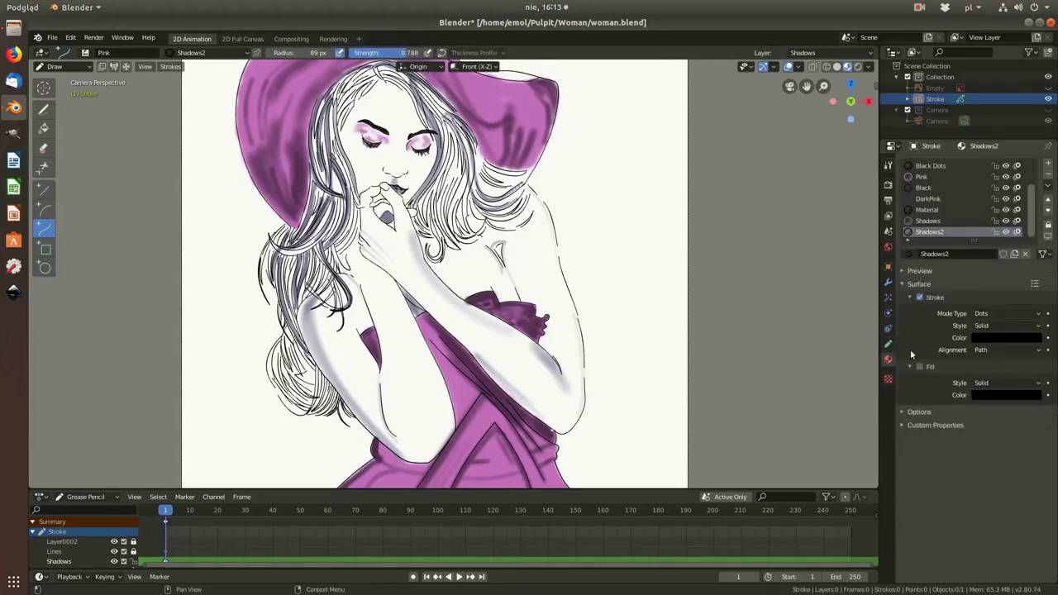
click(926, 221)
scroll(735, 263, up, 3)
click(929, 232)
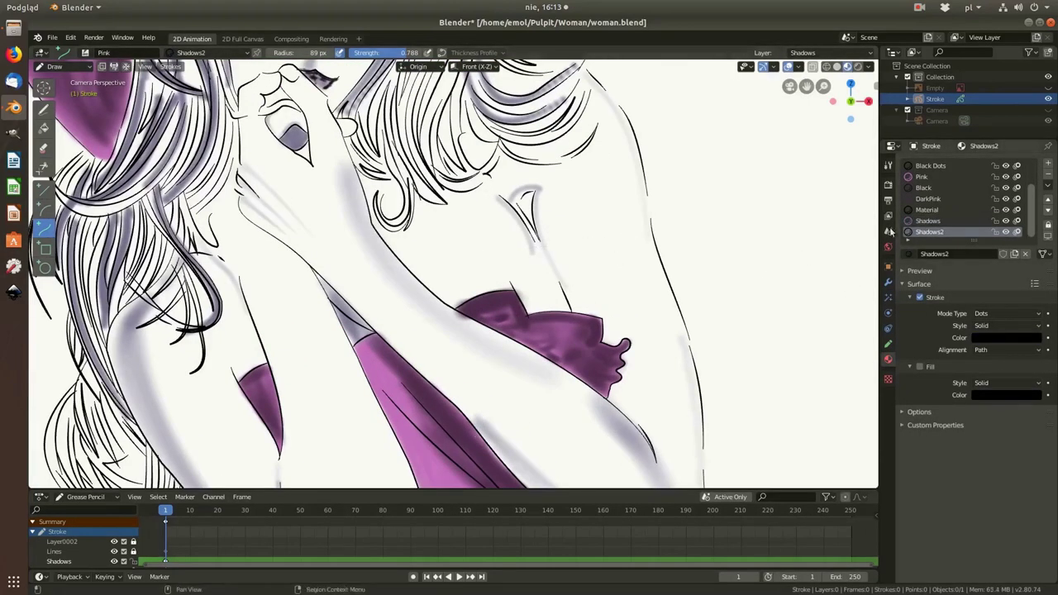
click(888, 163)
key(shift+f)
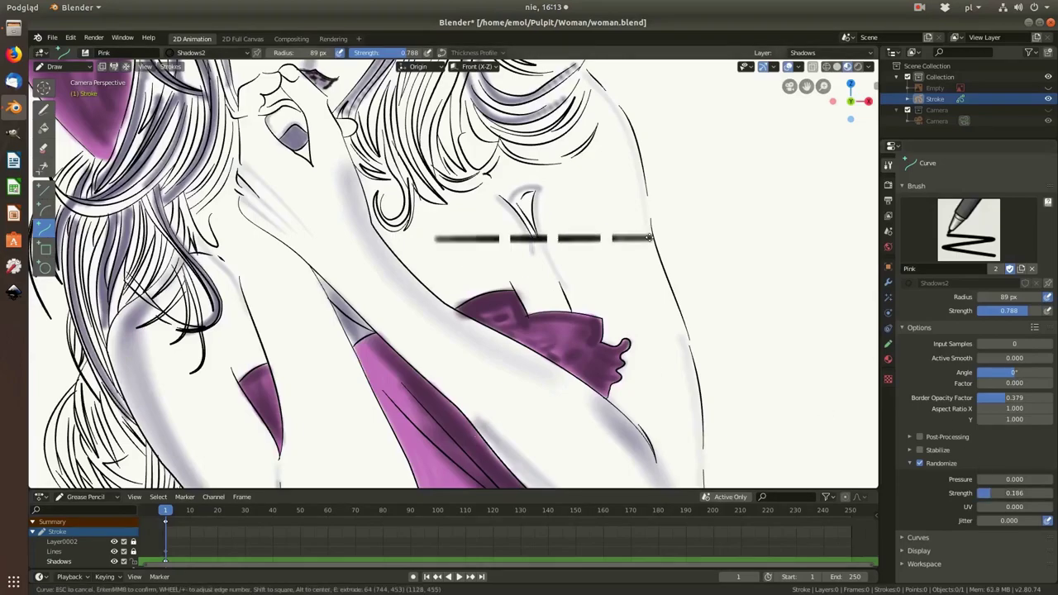
key(Home)
Step: Draw a vertical shadow curve bent across the hair with the Curve tool
scroll(395, 296, up, 2)
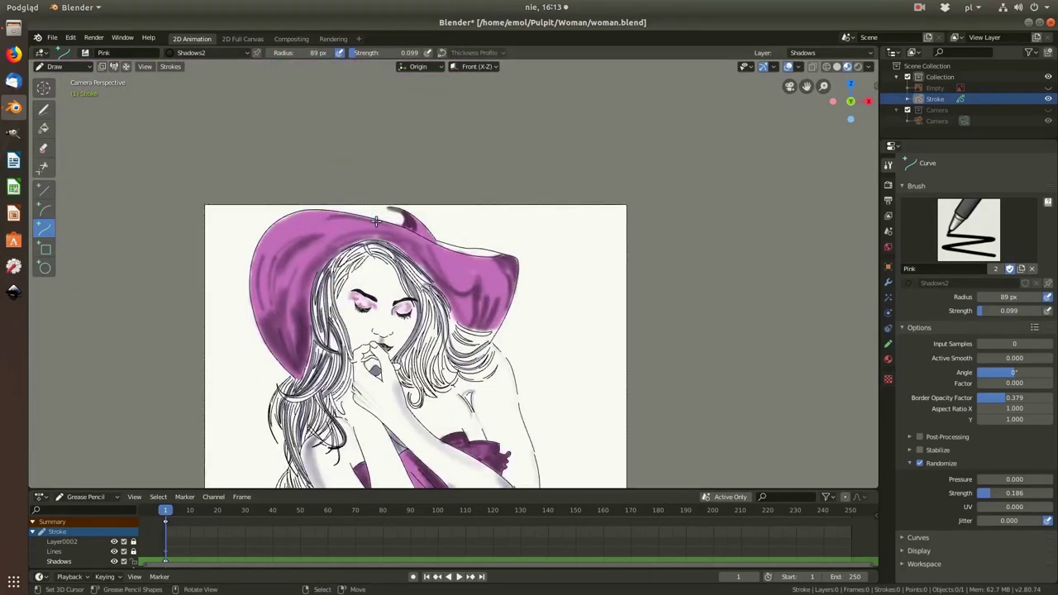
scroll(396, 296, up, 4)
scroll(395, 296, up, 1)
scroll(395, 296, down, 3)
drag(330, 301, 331, 132)
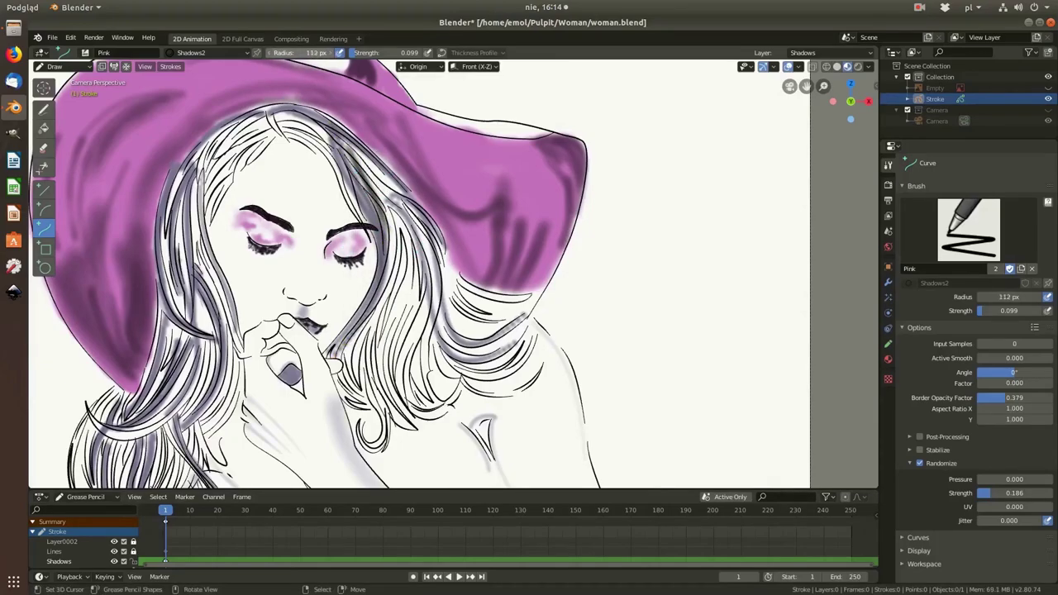
mouse_move(433, 222)
mouse_down()
mouse_move(348, 114)
mouse_move(337, 128)
mouse_move(353, 151)
mouse_up()
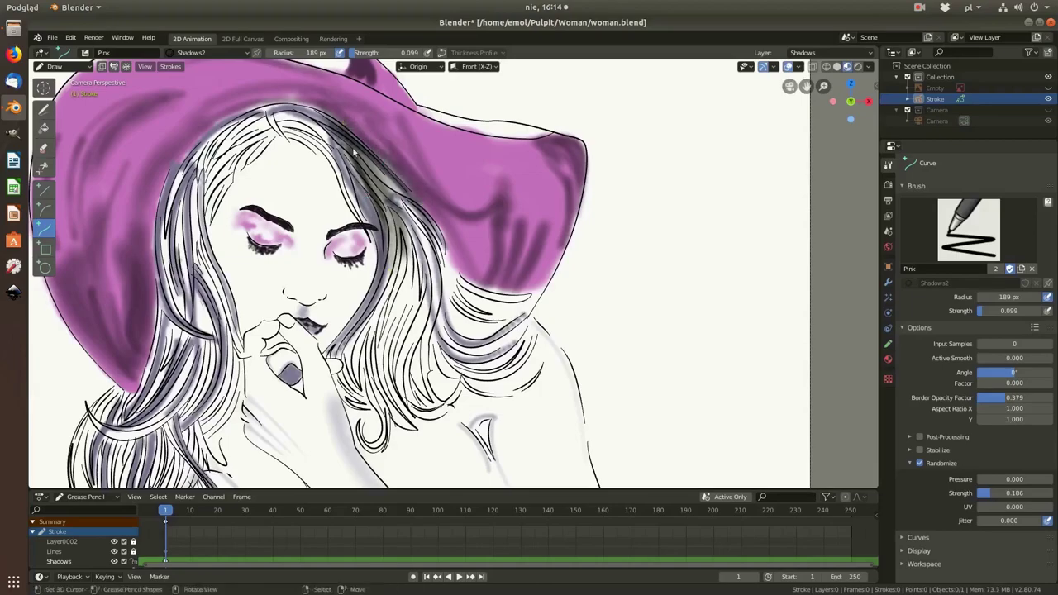
key(Return)
Step: Add another curved shadow stroke over the hair
scroll(410, 213, down, 2)
drag(495, 282, 402, 204)
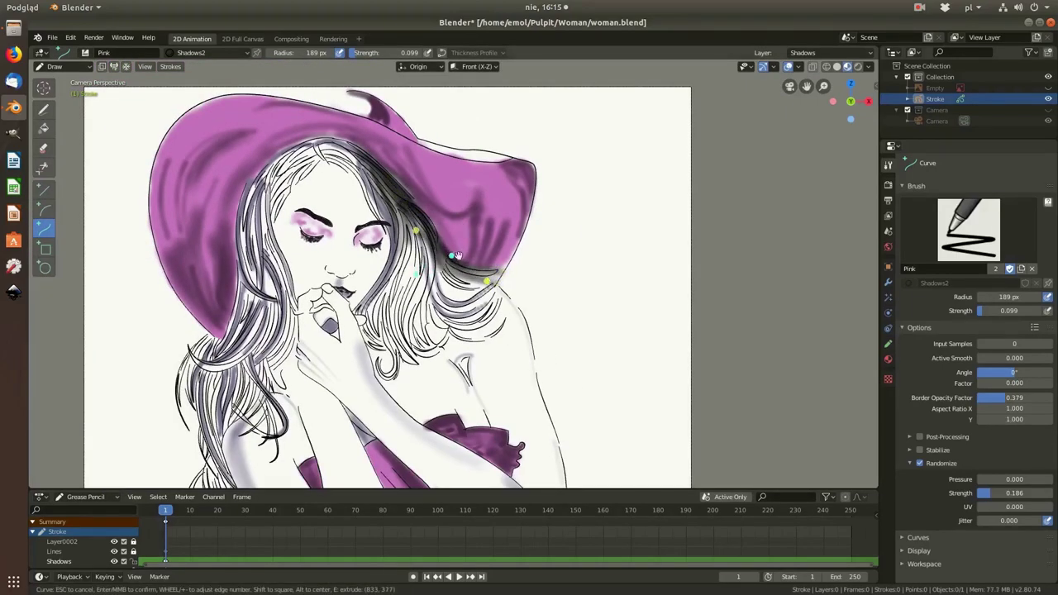
key(Return)
scroll(432, 263, down, 2)
scroll(407, 203, up, 2)
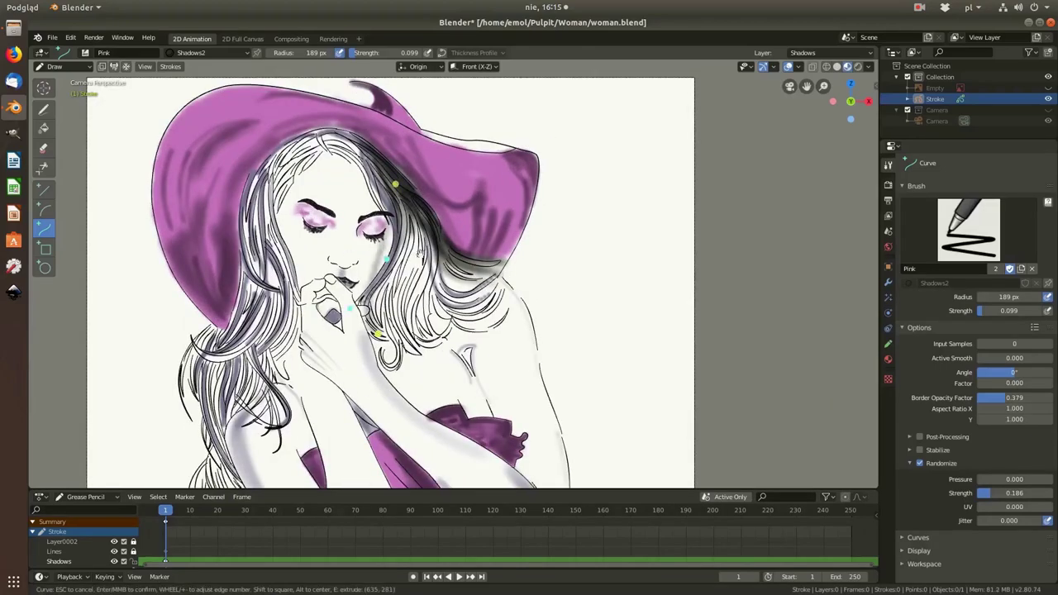
scroll(410, 266, up, 1)
scroll(413, 263, down, 3)
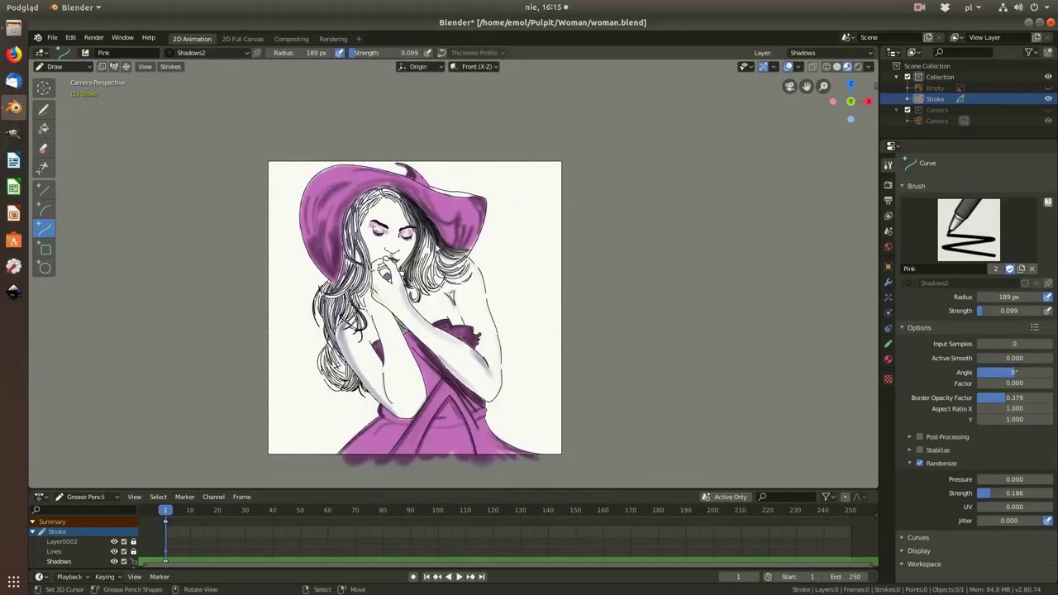
scroll(450, 243, up, 4)
key(Return)
Step: Shade the hat's left side in darker pink and render a preview with F12
scroll(489, 200, down, 5)
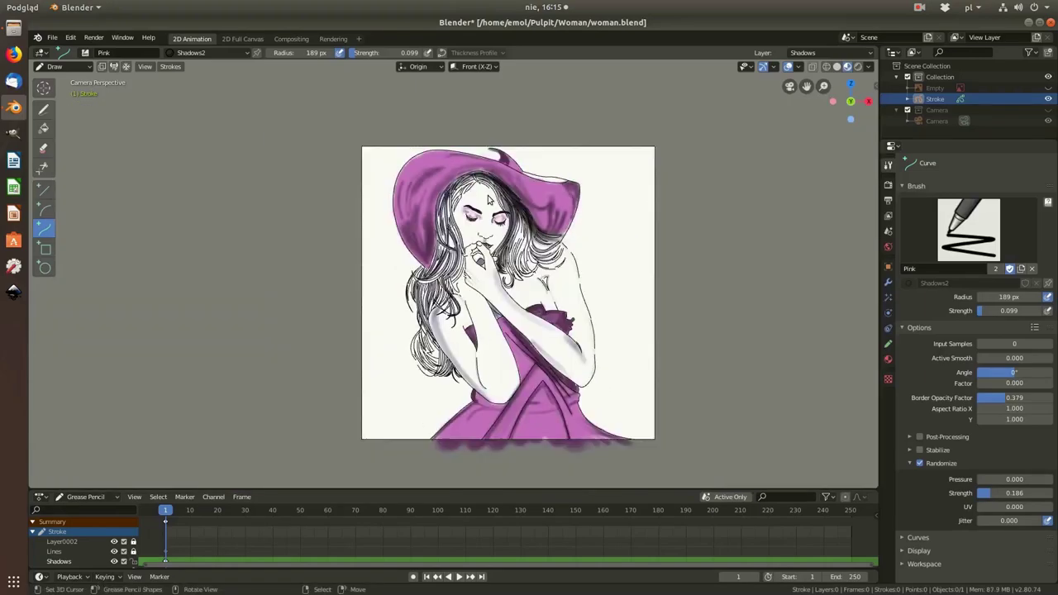
scroll(461, 243, up, 5)
scroll(394, 267, up, 3)
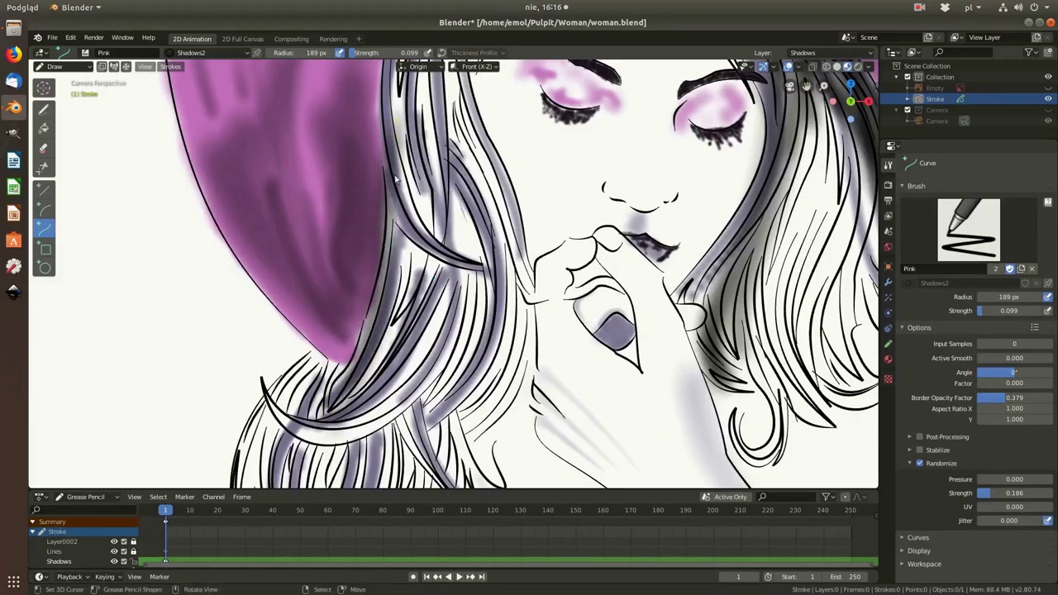
scroll(386, 302, down, 2)
scroll(414, 231, down, 3)
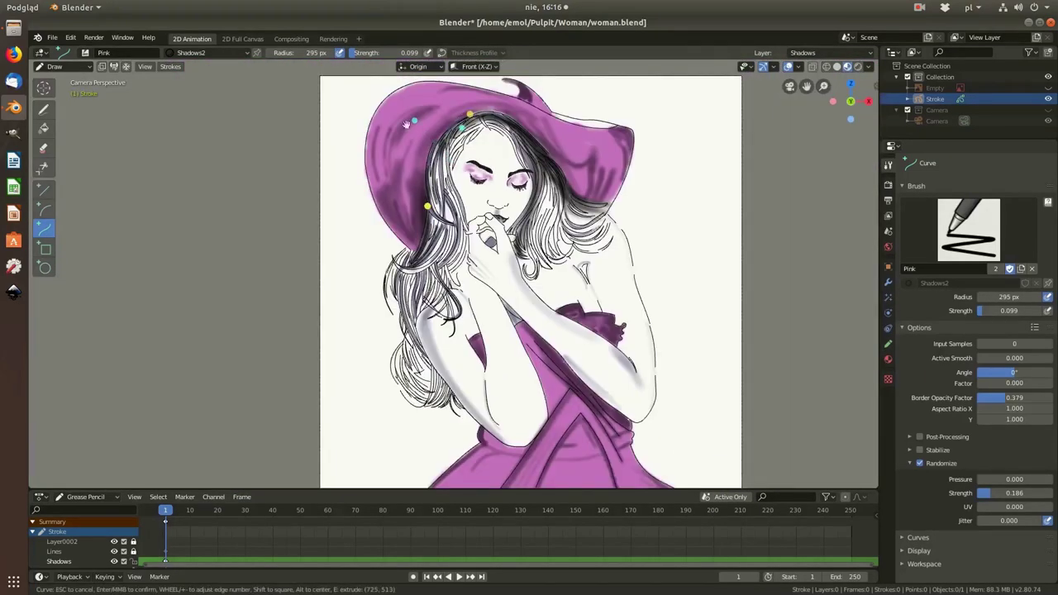
scroll(443, 192, down, 3)
scroll(429, 340, up, 5)
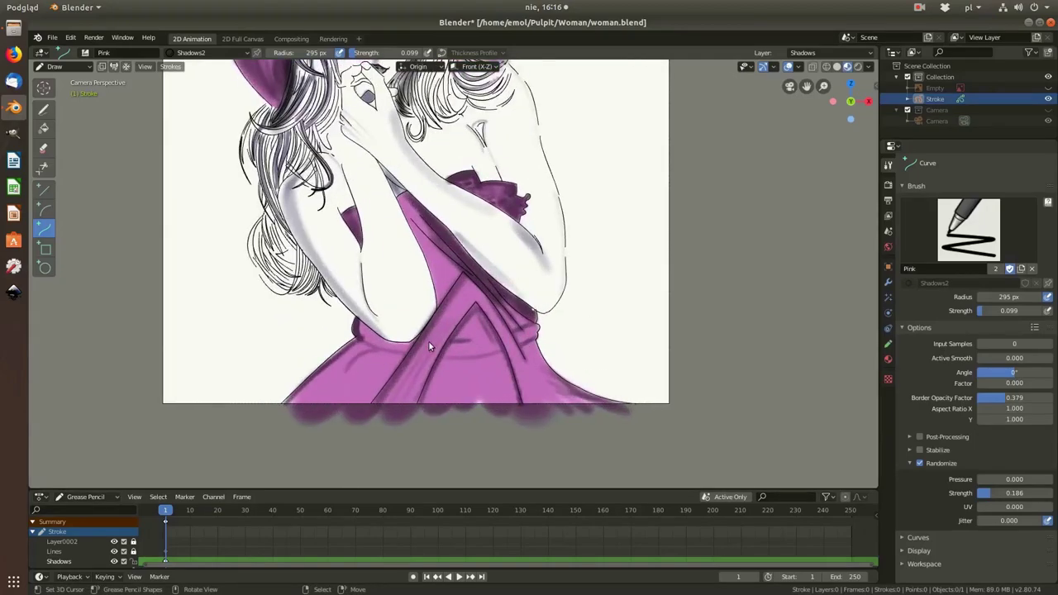
scroll(623, 360, up, 1)
scroll(421, 219, down, 1)
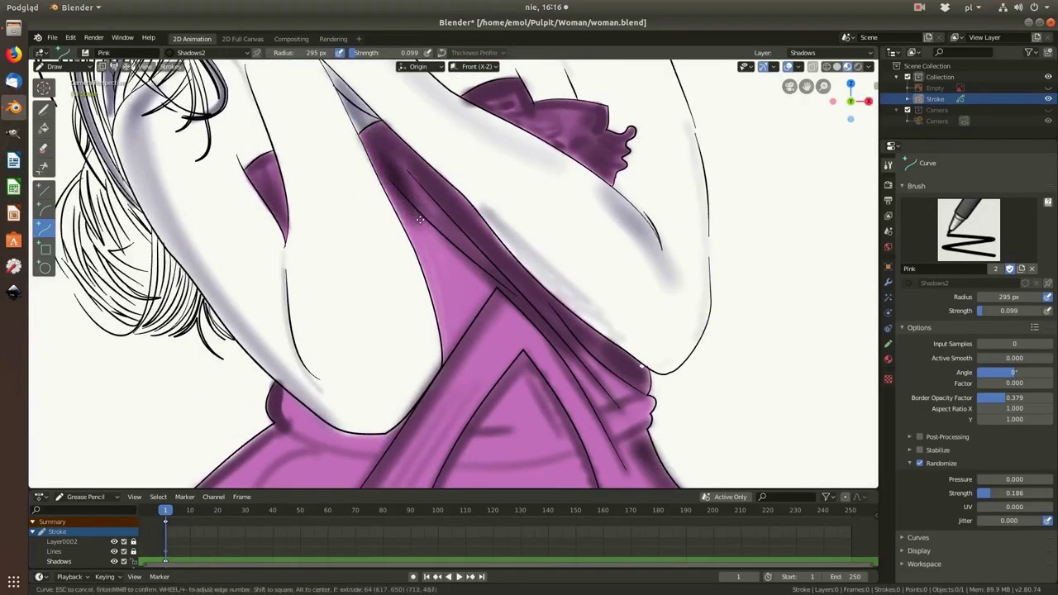
scroll(421, 289, down, 2)
scroll(420, 356, up, 3)
drag(120, 236, 199, 330)
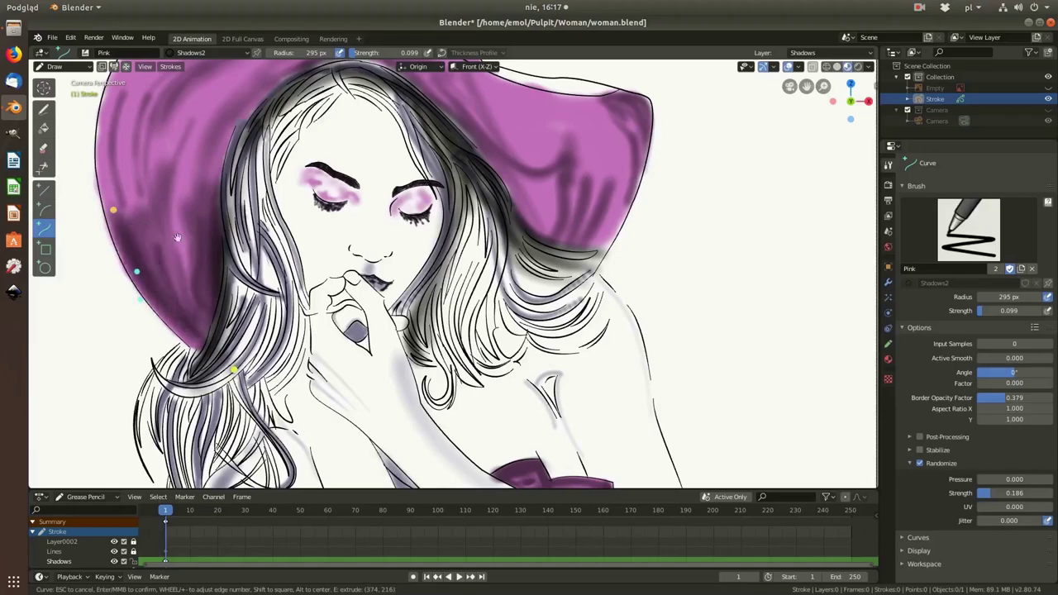
scroll(217, 270, down, 3)
scroll(218, 271, up, 3)
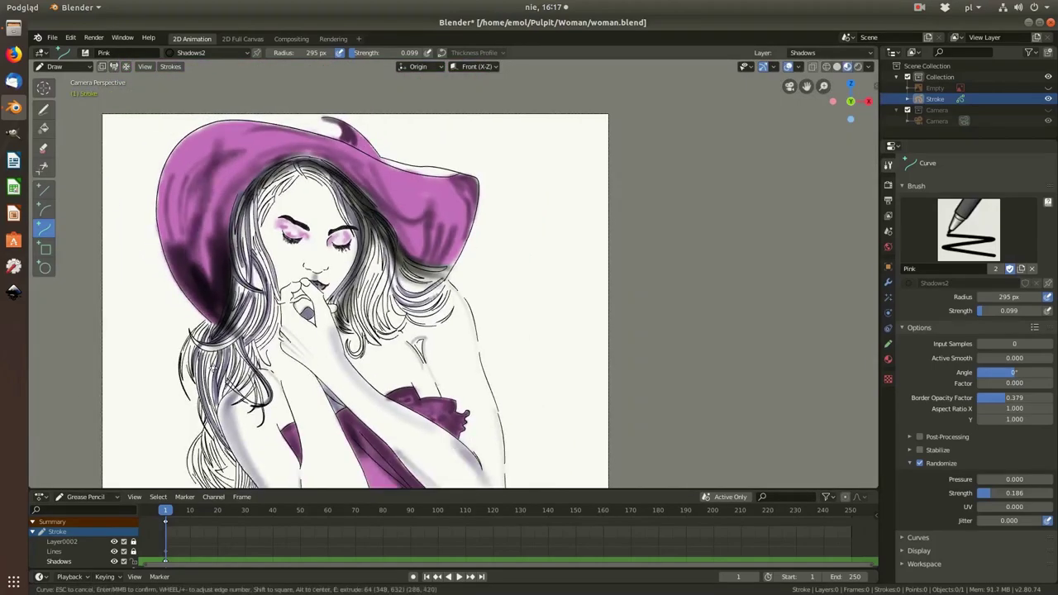
scroll(198, 298, down, 2)
scroll(165, 322, up, 3)
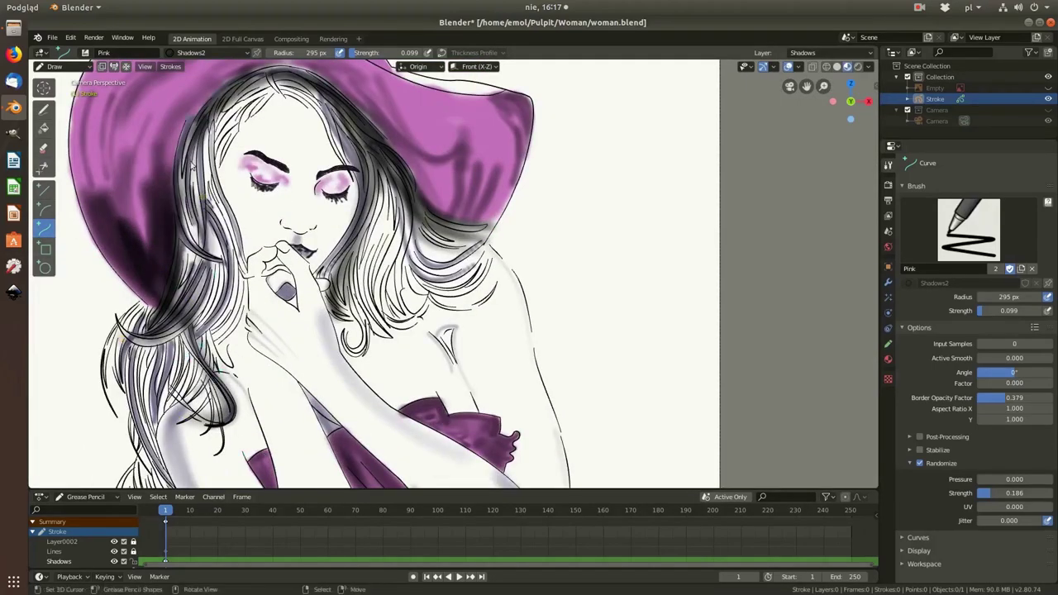
key(Return)
scroll(269, 261, down, 5)
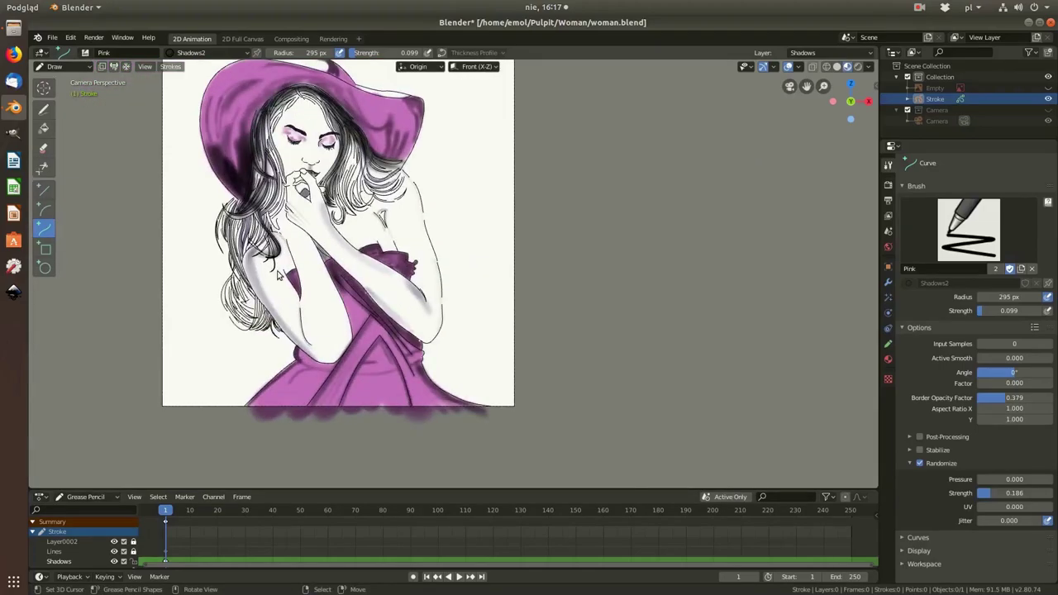
key(F12)
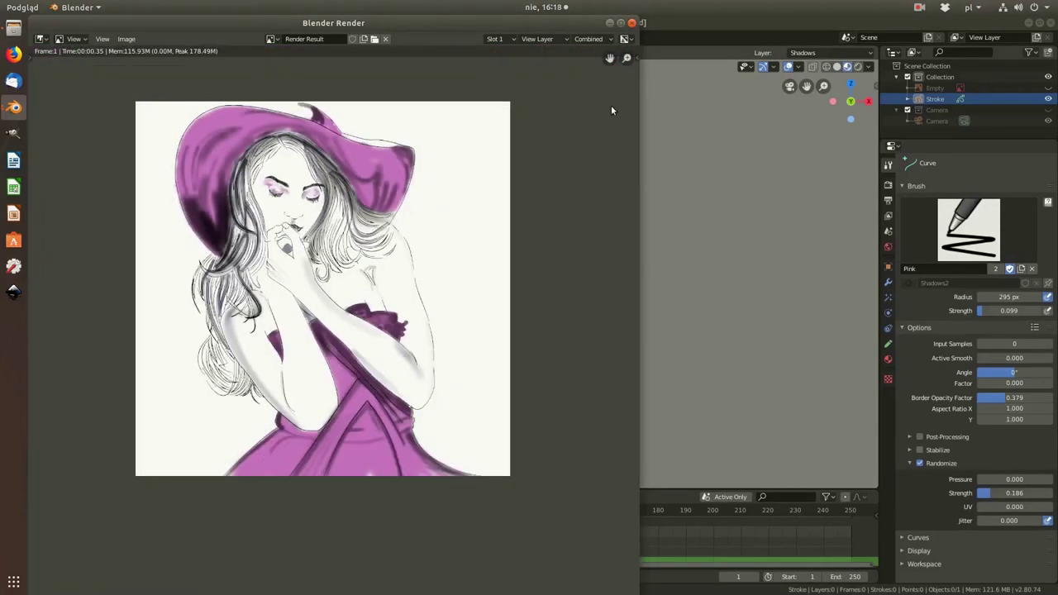
Step: Close the render, switch to Sculpt Mode and lower sculpt strength to 0.197
key(Escape)
key(ctrl+Tab)
scroll(372, 248, up, 4)
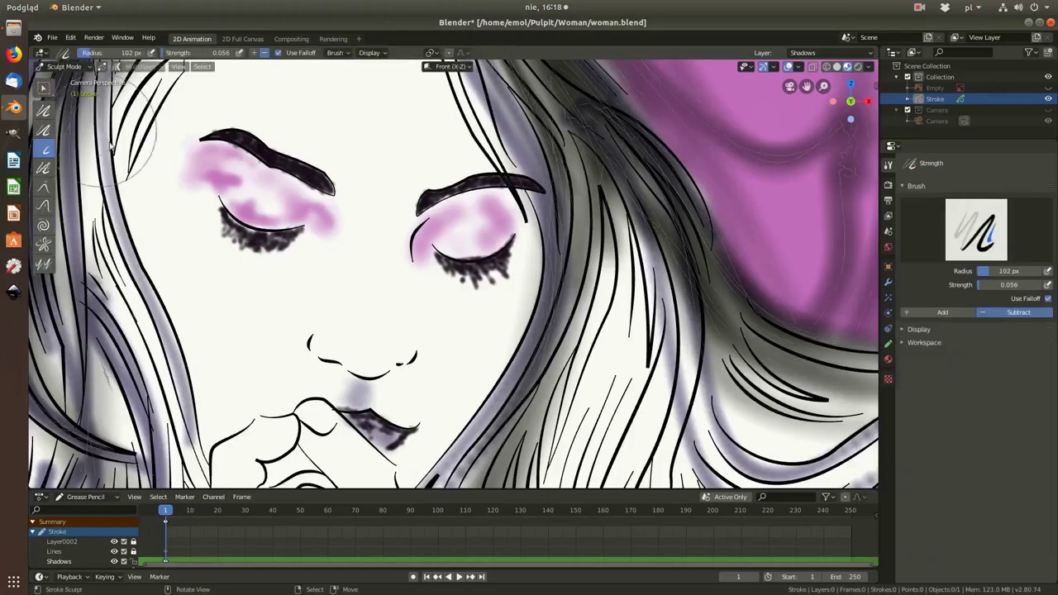
scroll(215, 232, up, 4)
click(888, 344)
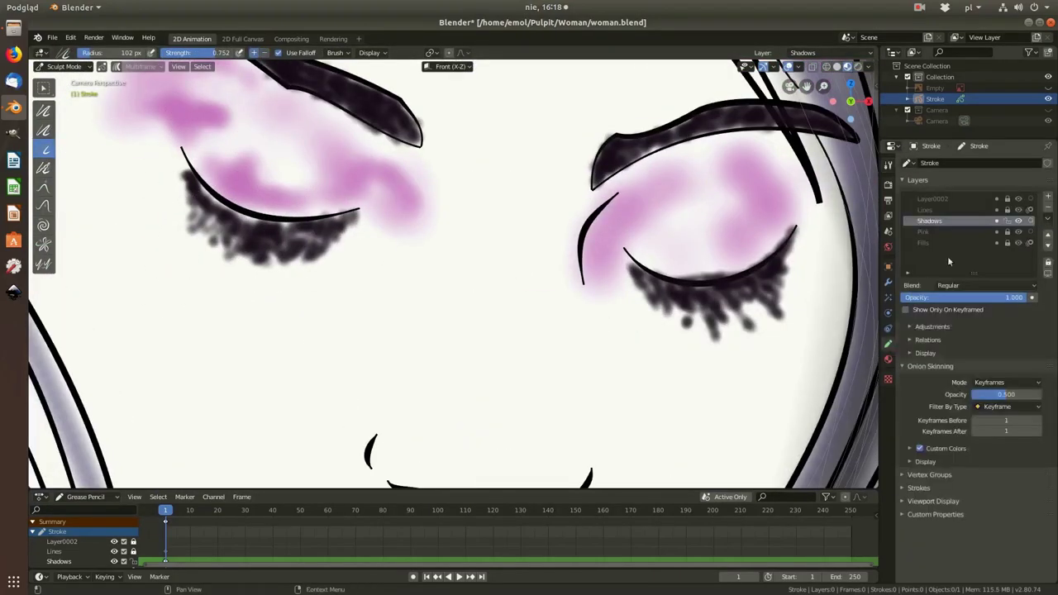
scroll(311, 270, down, 4)
scroll(311, 269, up, 2)
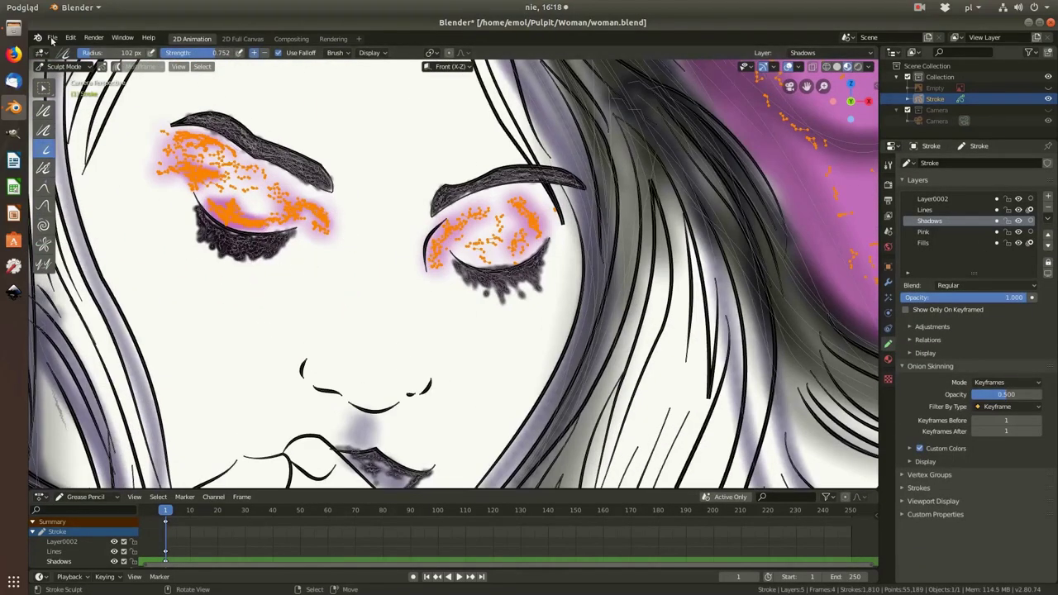
drag(176, 61, 133, 60)
scroll(342, 252, up, 4)
scroll(342, 253, down, 5)
scroll(331, 259, up, 4)
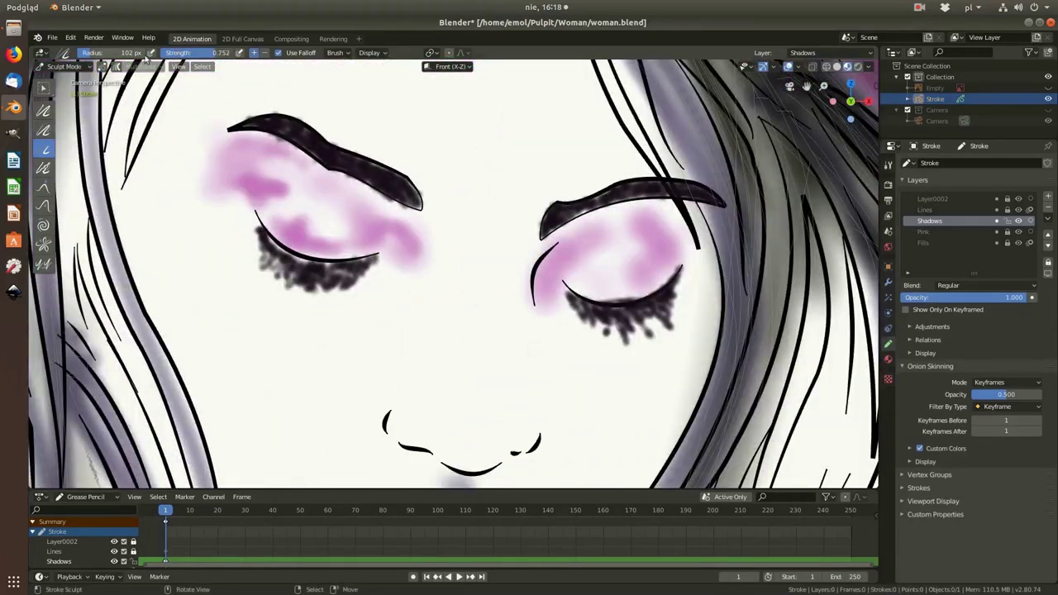
scroll(331, 260, up, 4)
Step: Select the Black material and switch to a different sculpt brush
click(888, 359)
click(924, 188)
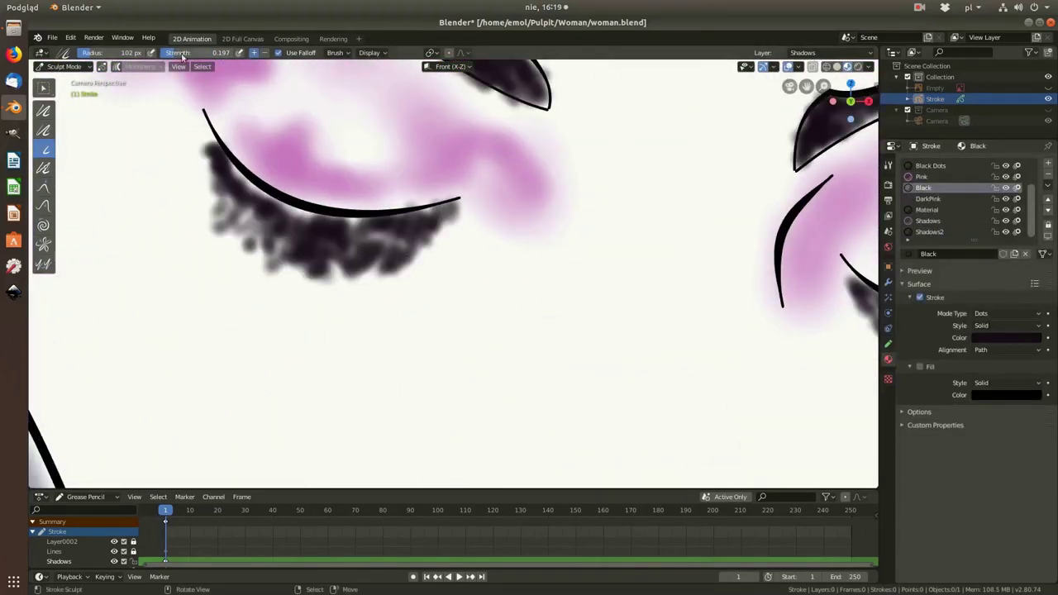
scroll(289, 240, down, 5)
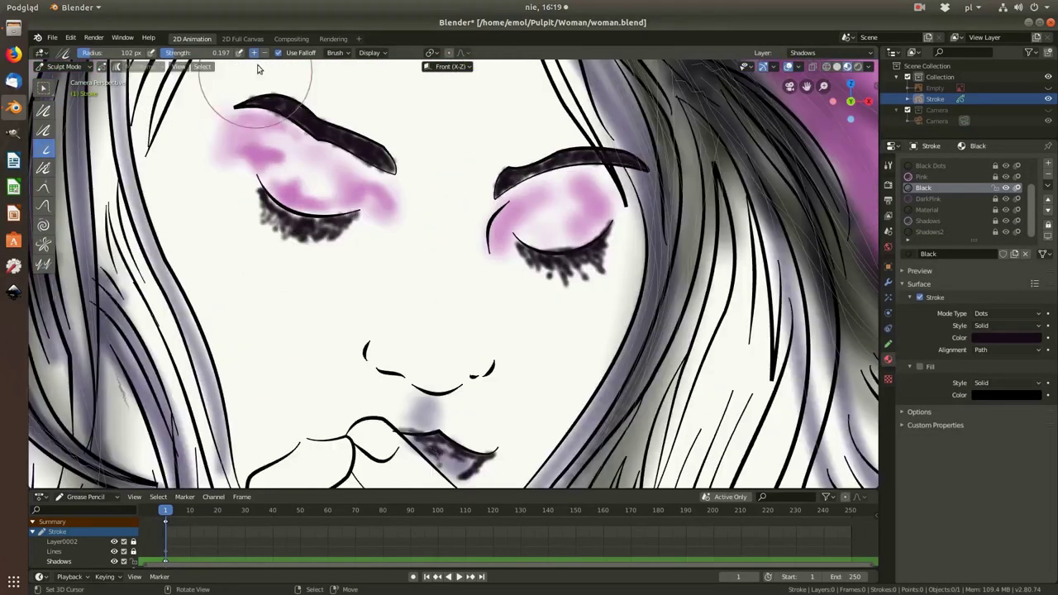
click(47, 149)
scroll(360, 176, up, 4)
scroll(359, 175, down, 5)
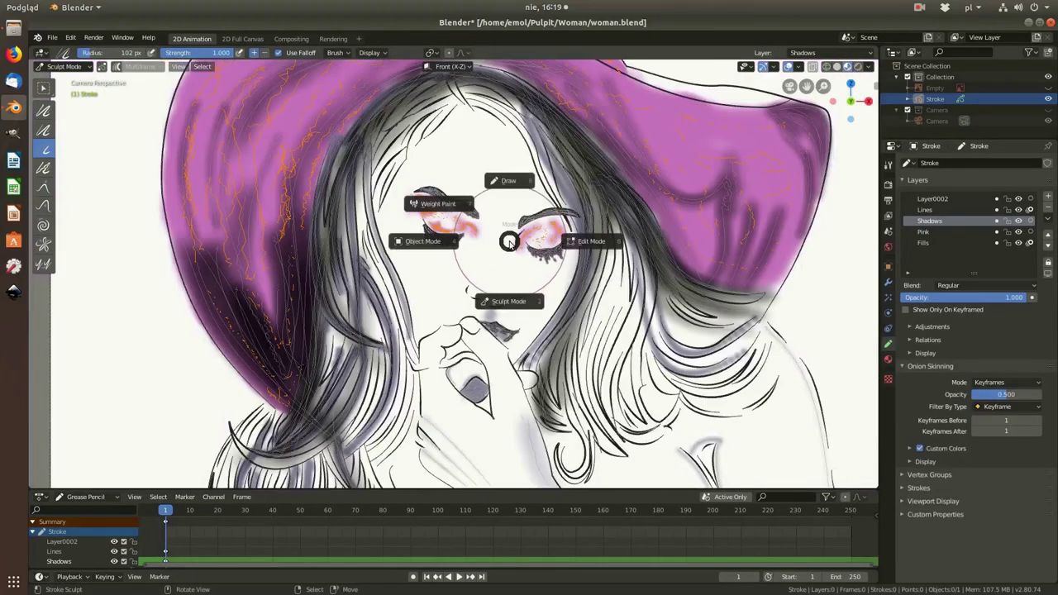
scroll(360, 175, up, 3)
scroll(360, 175, down, 7)
scroll(291, 276, up, 10)
scroll(291, 276, down, 6)
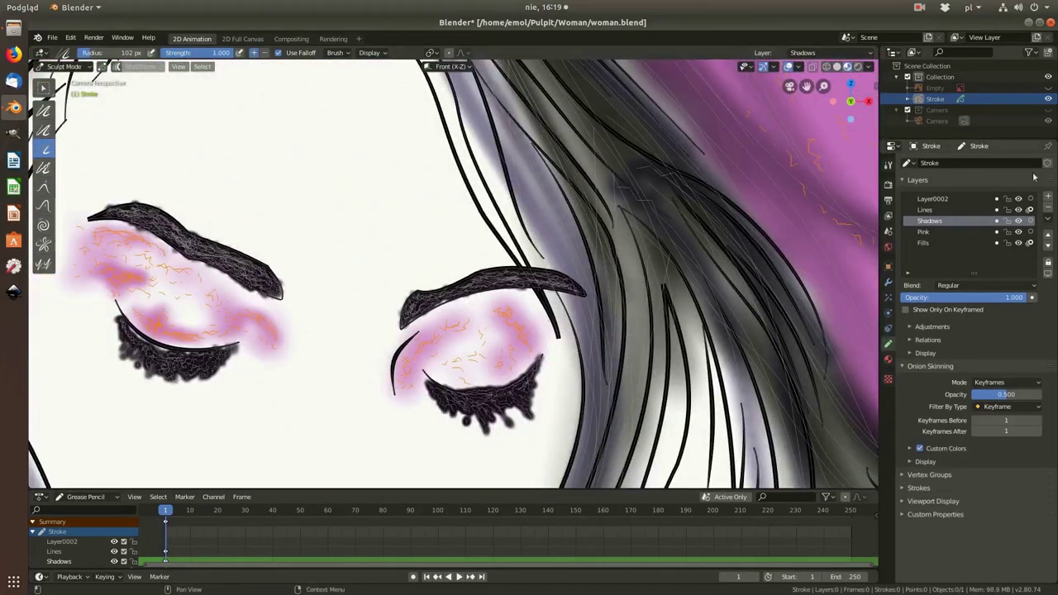
Step: Return the drawing to Object Mode
click(62, 66)
click(62, 76)
scroll(338, 221, down, 3)
scroll(337, 222, down, 6)
Step: Save the project with Ctrl+S, set Output resolution to 200% of 1080 × 1080, and render
scroll(425, 283, up, 4)
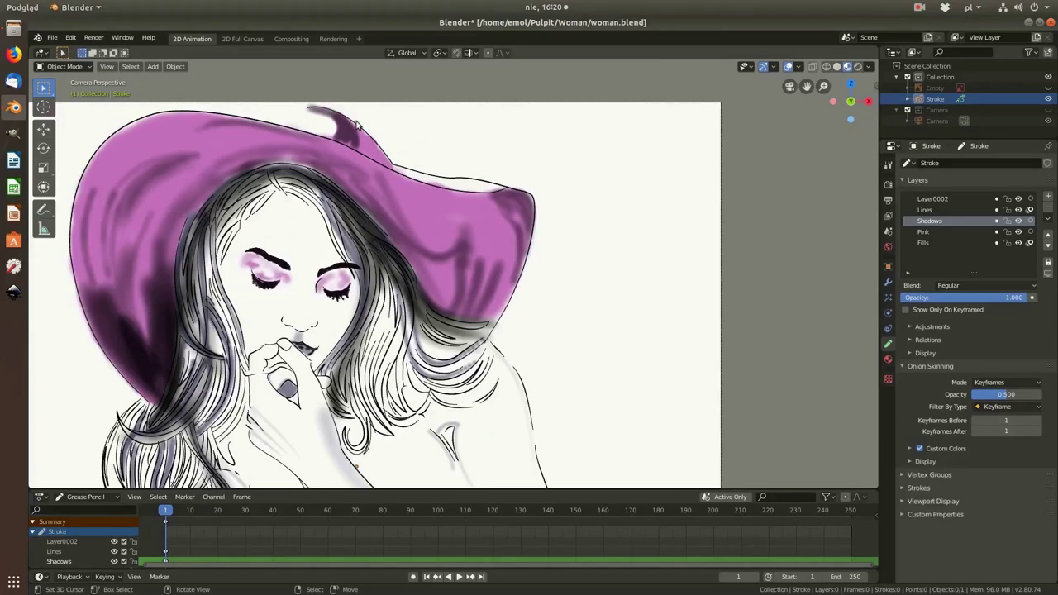
scroll(426, 282, up, 3)
scroll(426, 283, down, 8)
scroll(426, 283, up, 3)
click(889, 183)
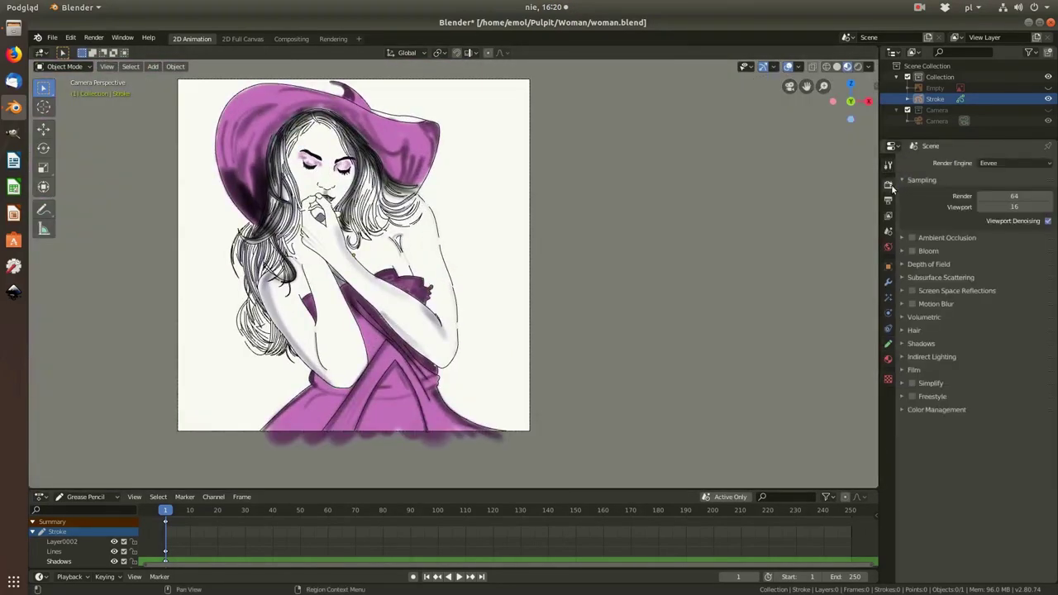
key(ctrl+s)
click(889, 200)
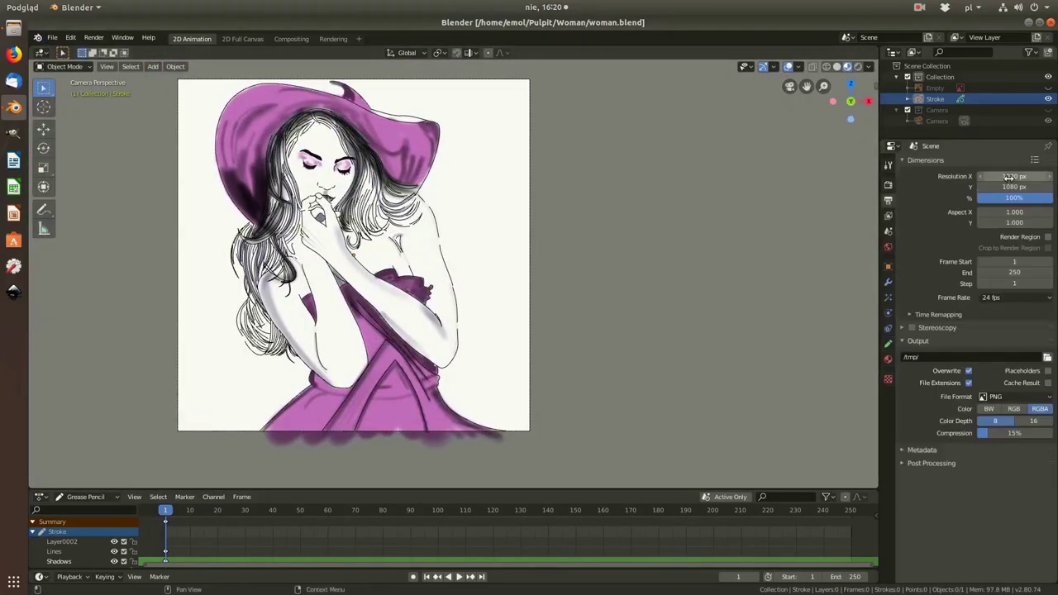
key(F12)
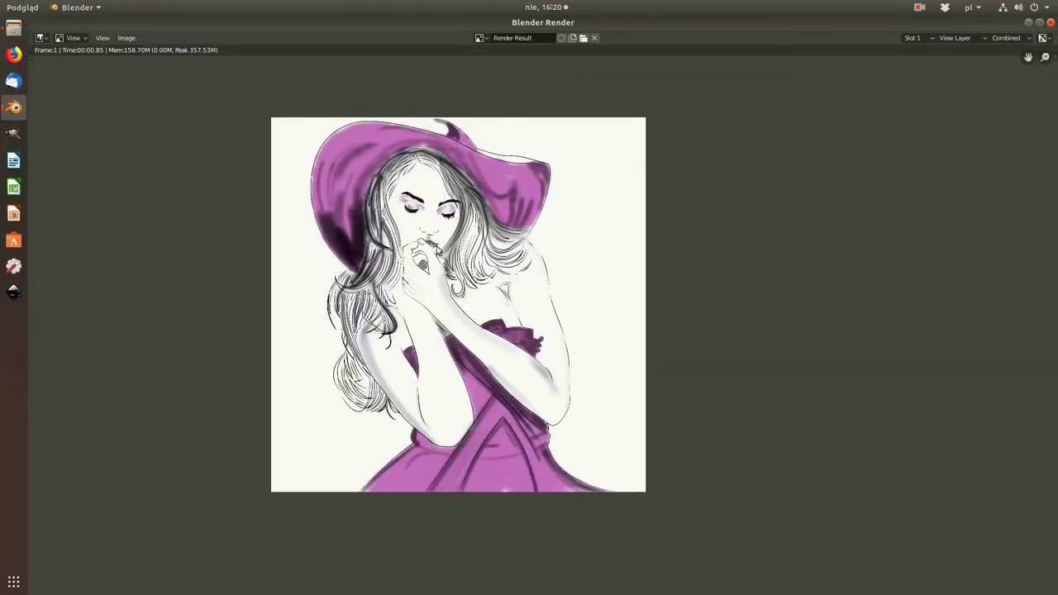
scroll(438, 251, up, 1)
Step: Close the previous render, orbit to inspect the drawing in 3D, and return to camera view
key(Escape)
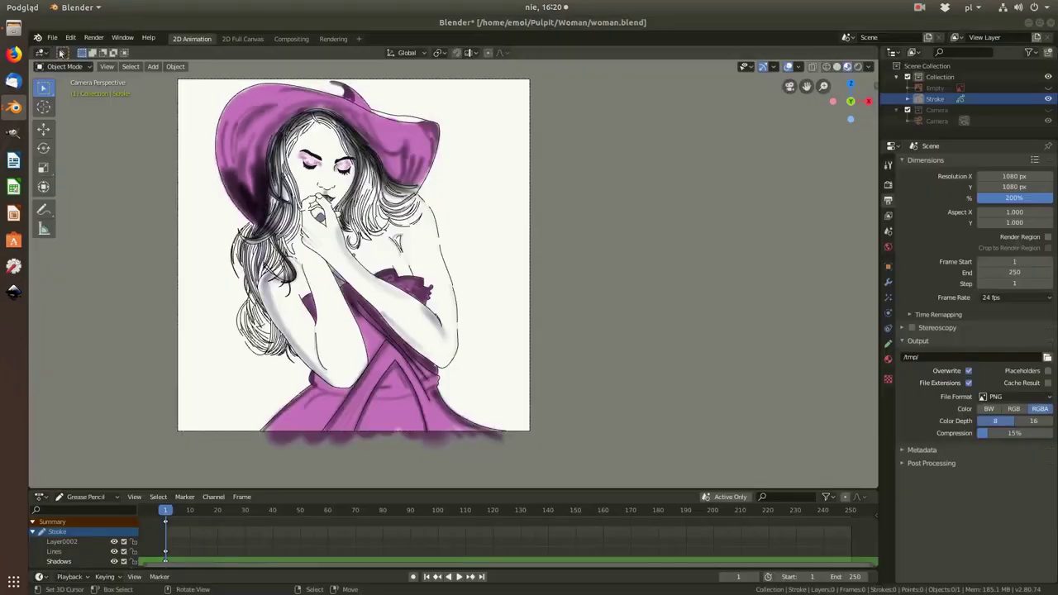
middle_drag(261, 213, 682, 247)
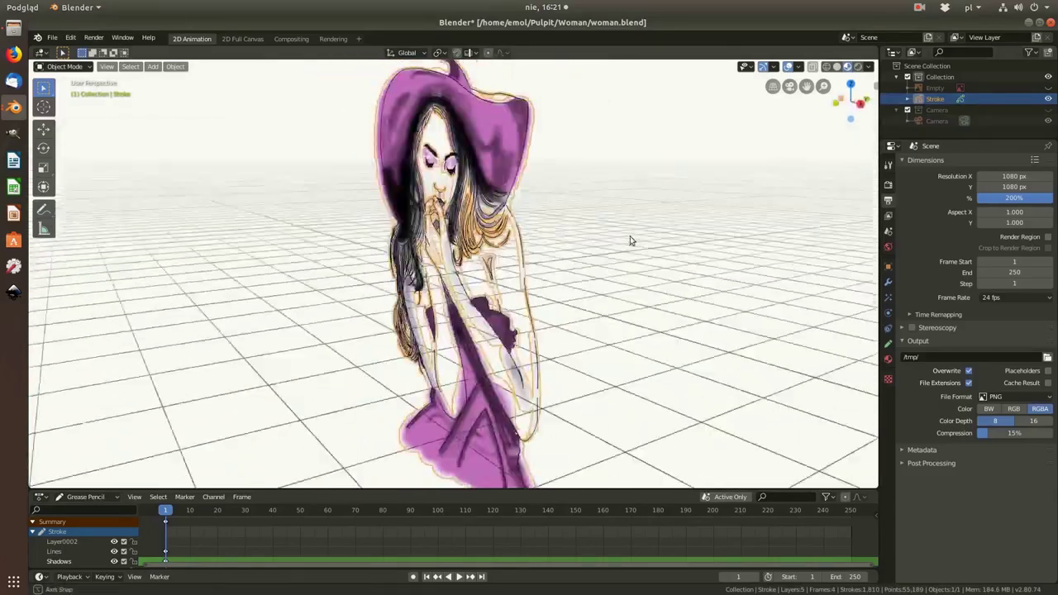
key(KP_0)
Step: Render the drawing at 200% and open Save As to store it as PNG in the Woman folder
key(F12)
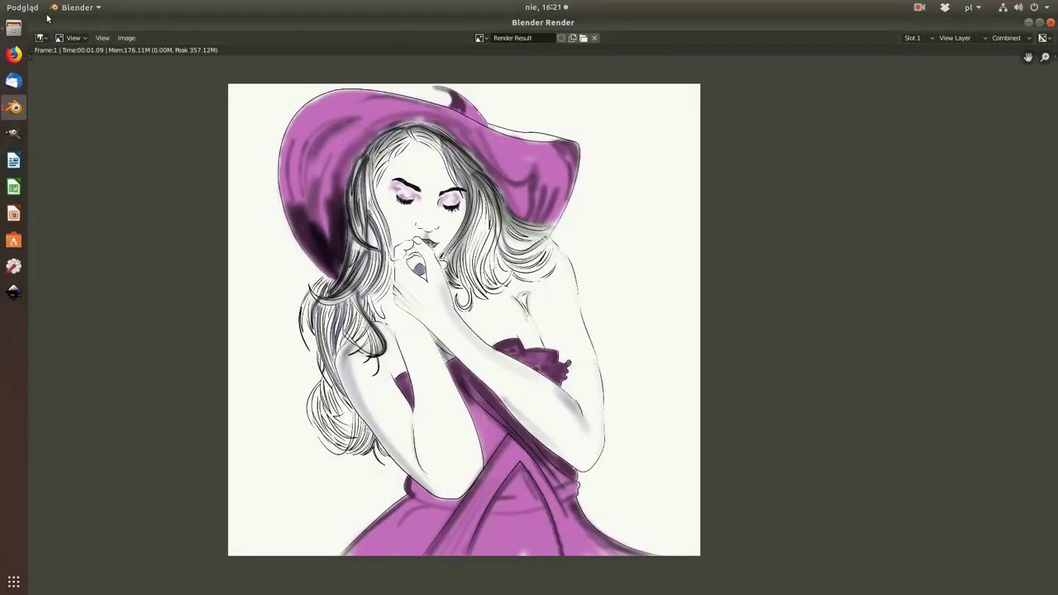
click(126, 37)
click(171, 125)
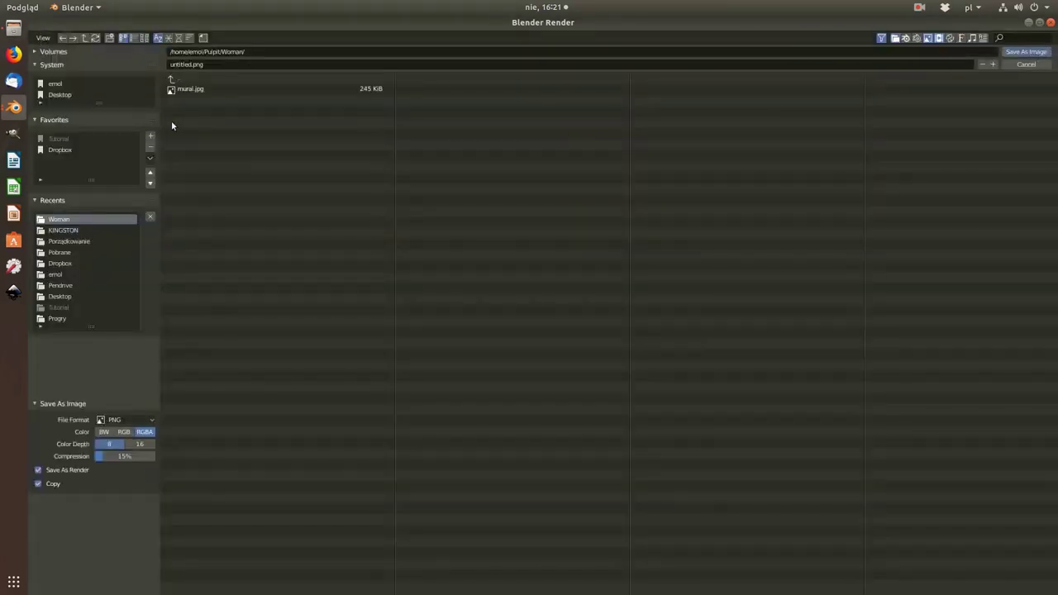